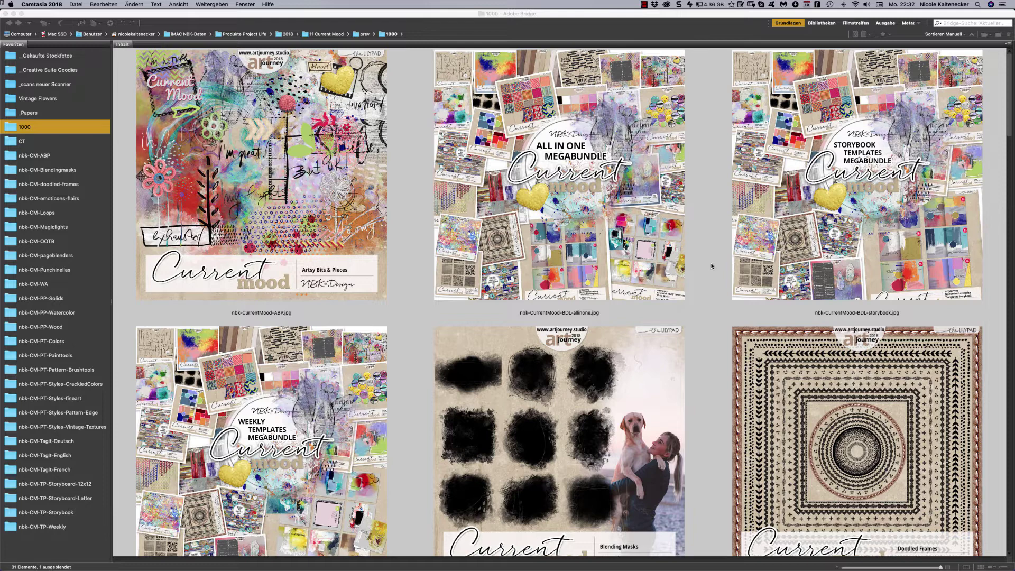
Examine the Current Mood preview images in folder 1000, from Artsy Bits & Pieces through Word Arts, and return to the first one
left_click(1002, 71)
scroll(1003, 72, "down", 4)
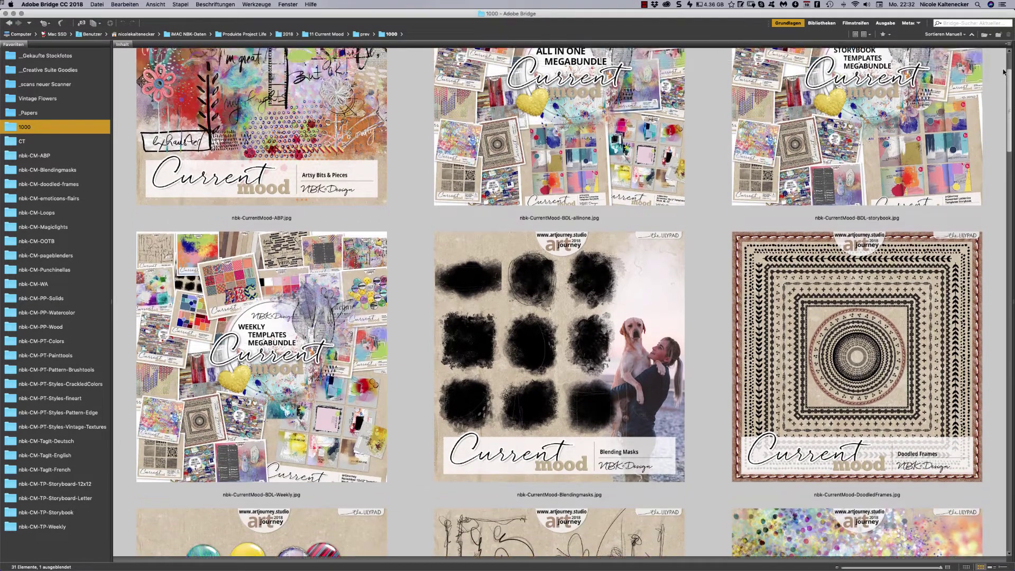
scroll(1004, 72, "up", 4)
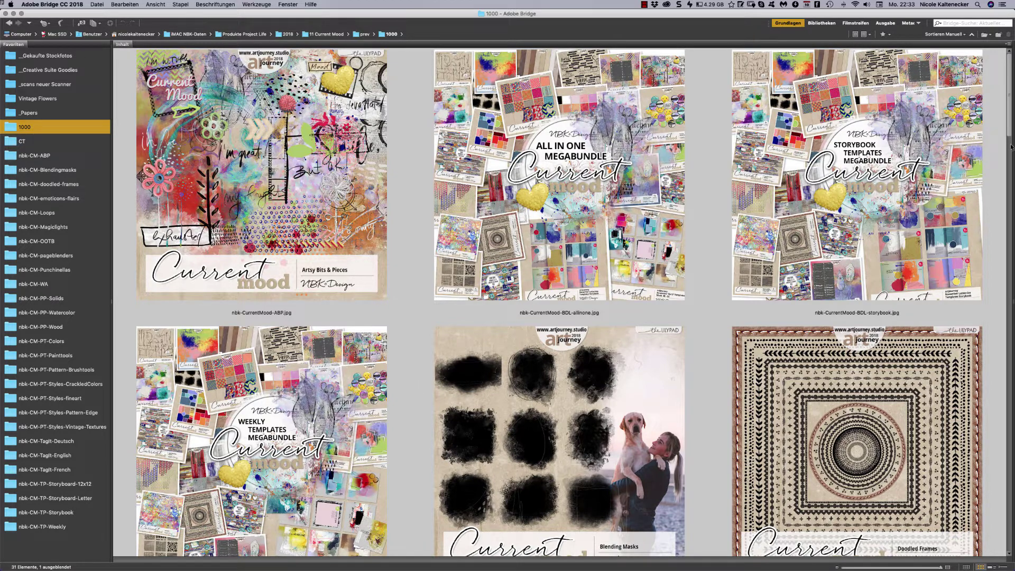
scroll(1008, 90, "down", 4)
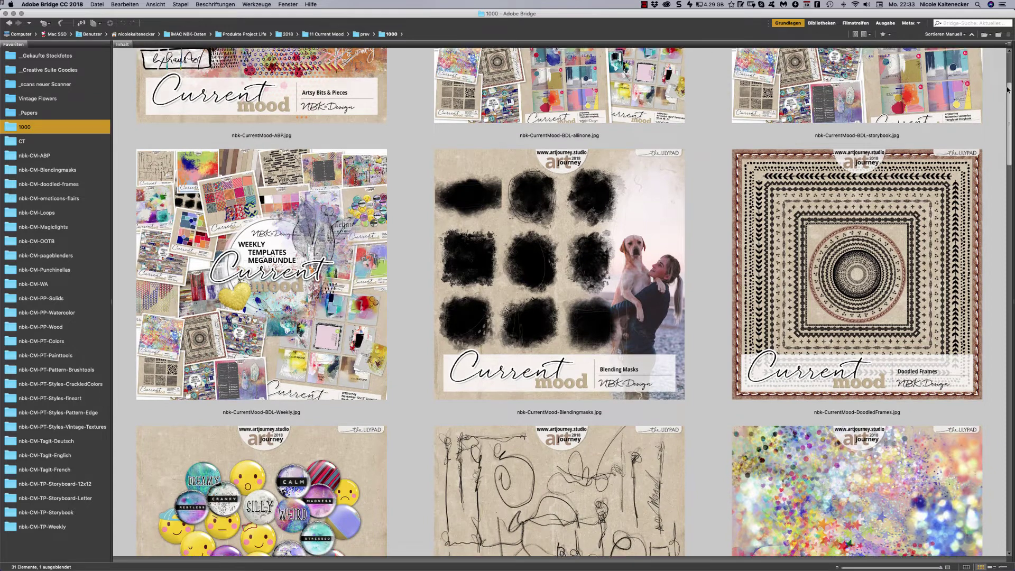
mouse_move(1008, 90)
left_mouse_down()
mouse_move(993, 199)
mouse_move(949, 293)
left_mouse_up()
scroll(950, 293, "down", 5)
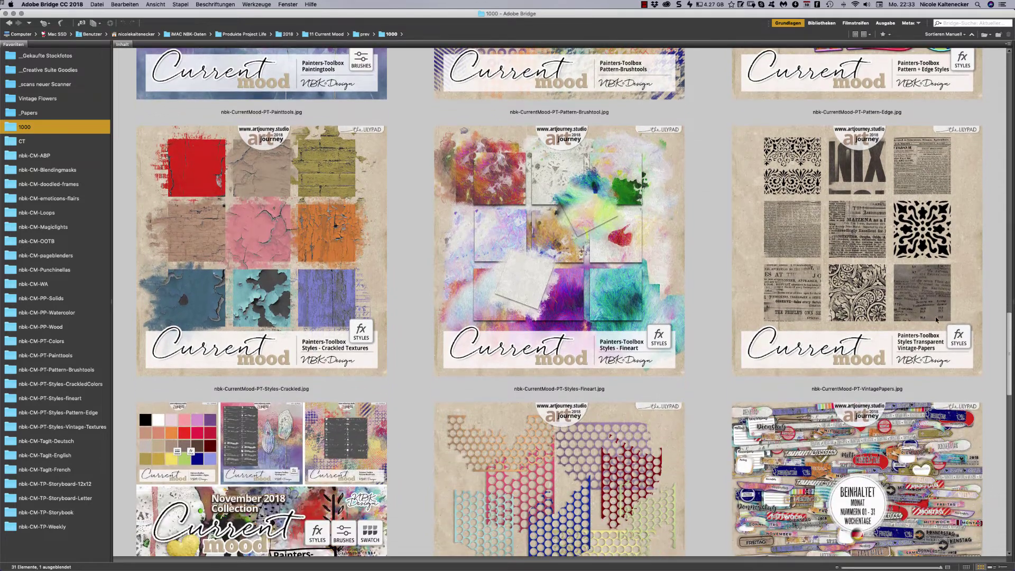
scroll(937, 319, "down", 9)
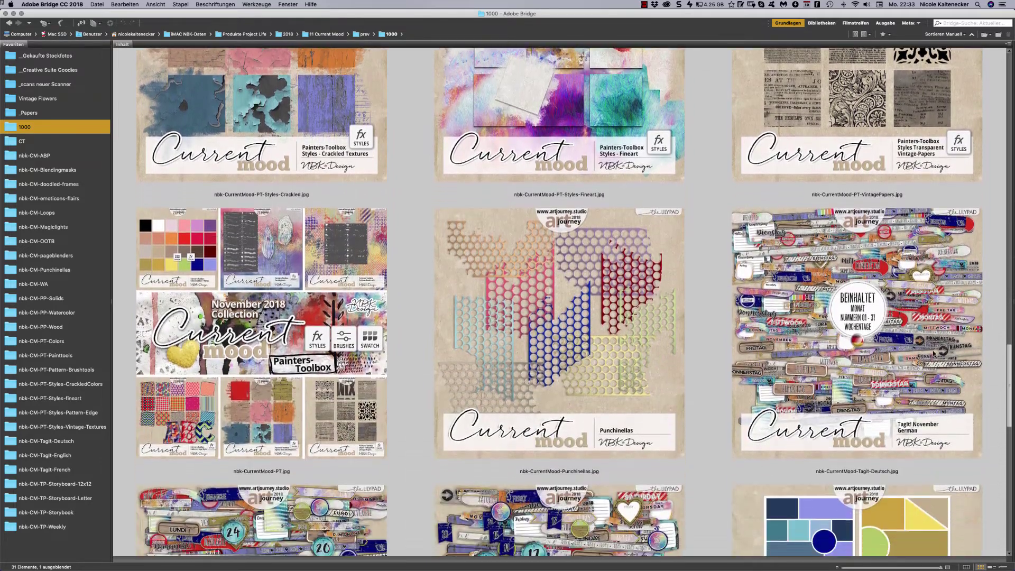
scroll(934, 367, "down", 2)
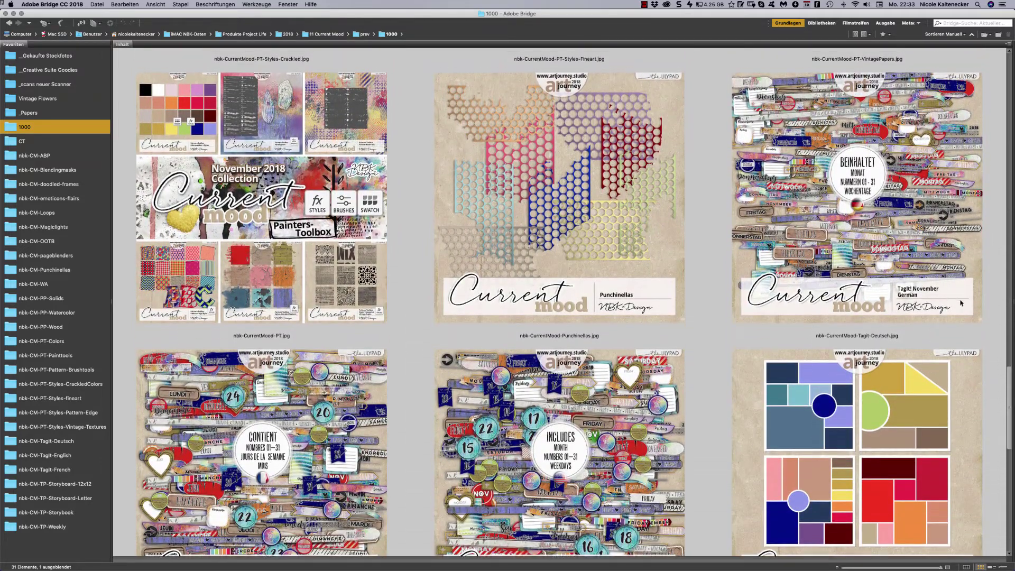
scroll(970, 365, "down", 10)
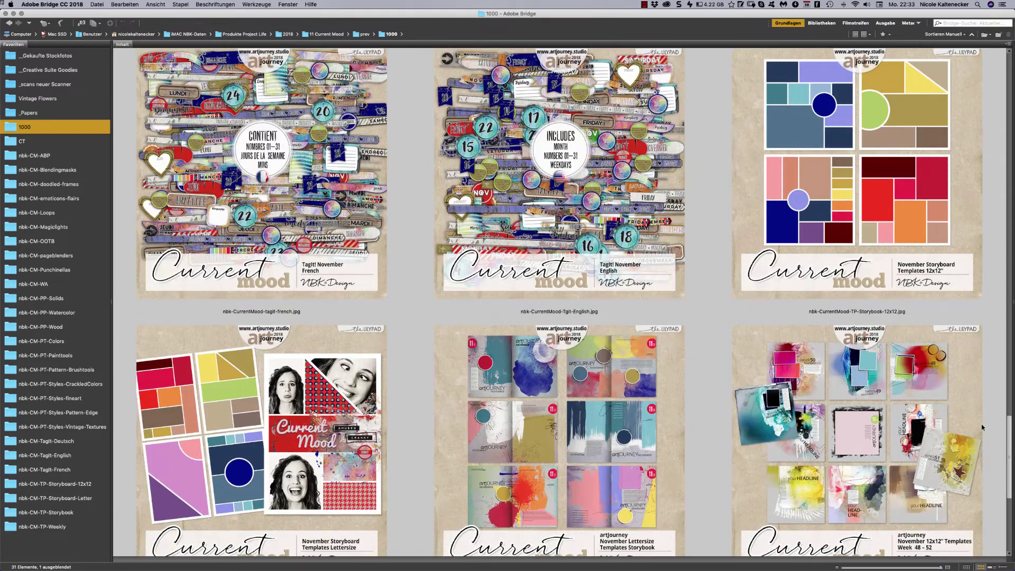
scroll(983, 428, "down", 10)
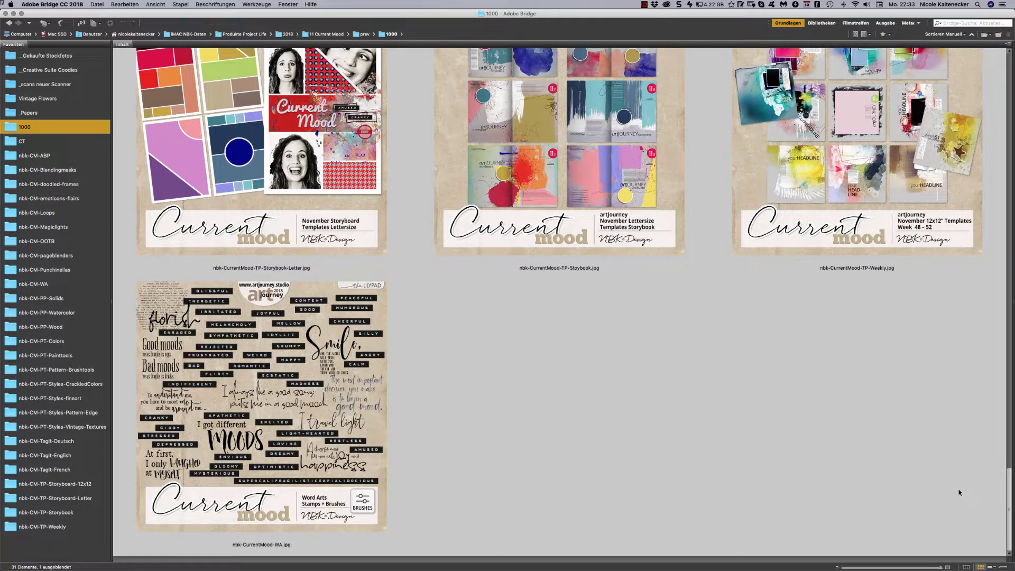
scroll(961, 483, "up", 20)
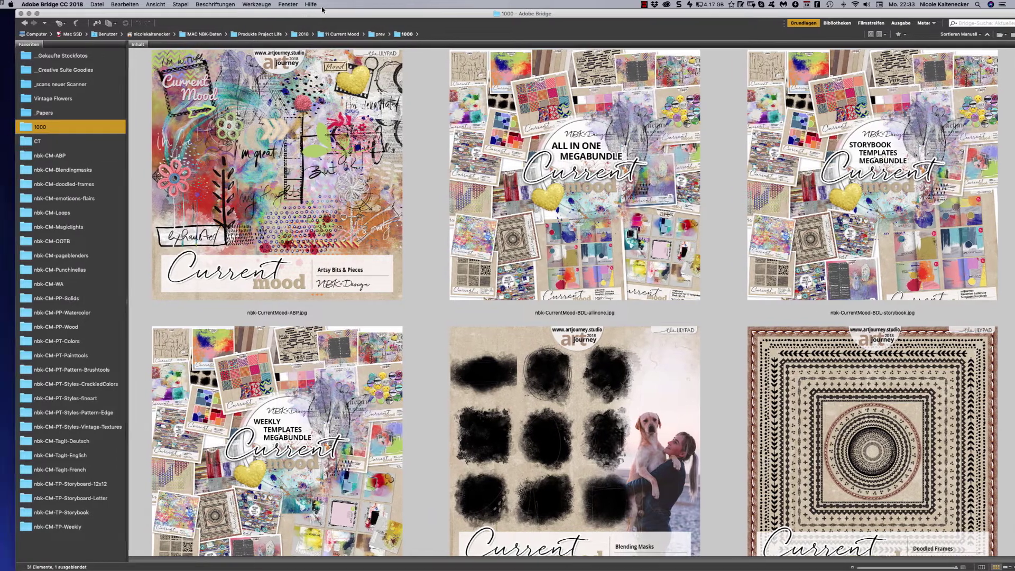
Move the file browser window back so that it fits the screen
left_click(311, 4)
left_click(318, 15)
left_click_drag(317, 15, 304, 14)
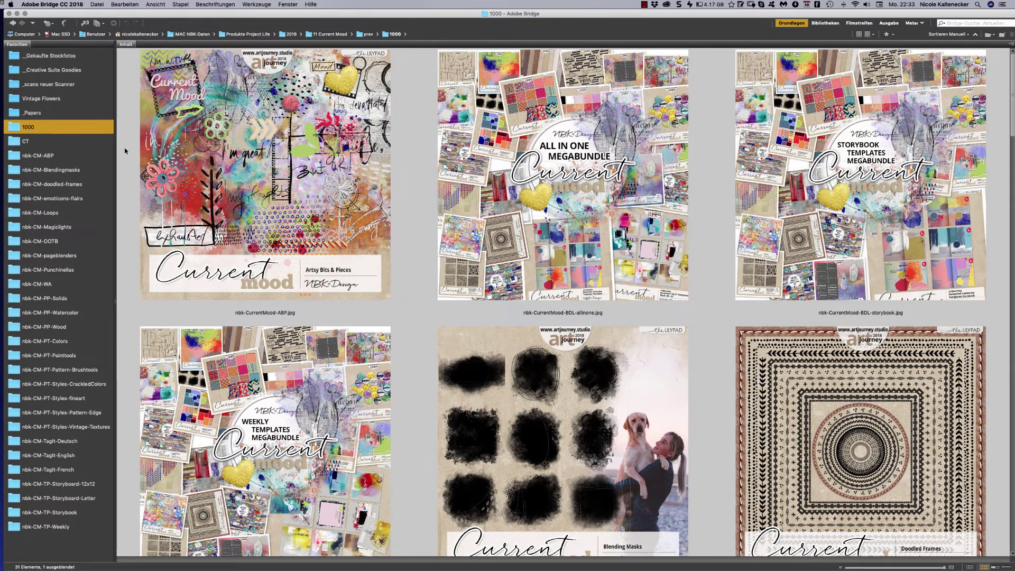
Open the nbk-CM-ABP folder and examine the arrow and the first ArtsyBit images
left_click(69, 156)
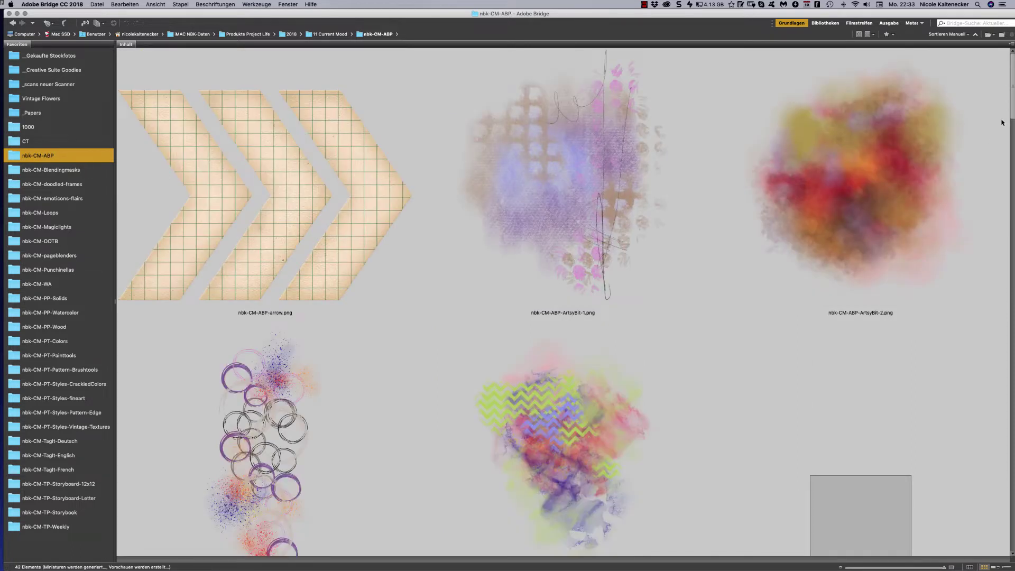
left_click_drag(1011, 64, 979, 220)
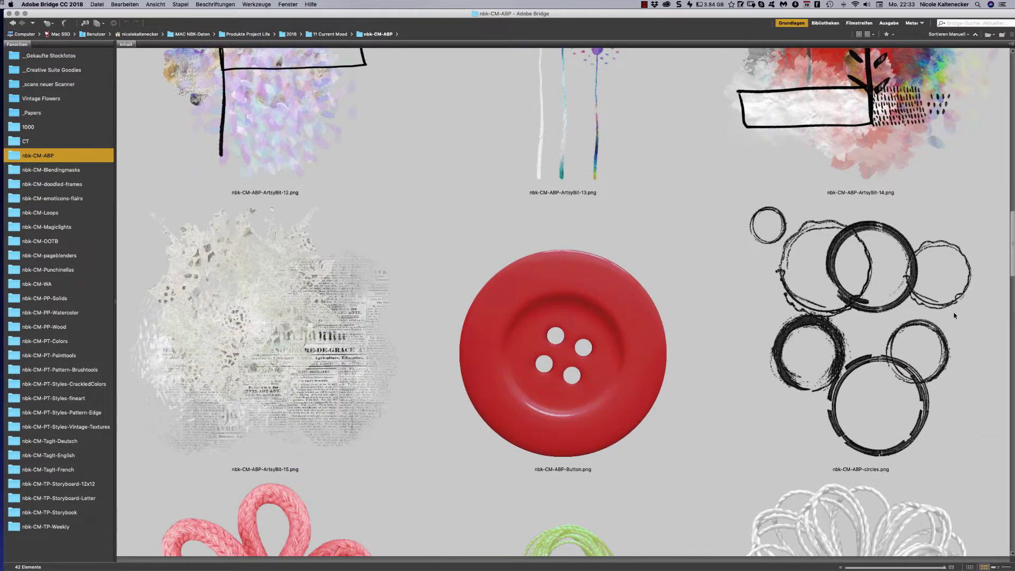
left_click_drag(1013, 218, 961, 91)
scroll(959, 90, "up", 3)
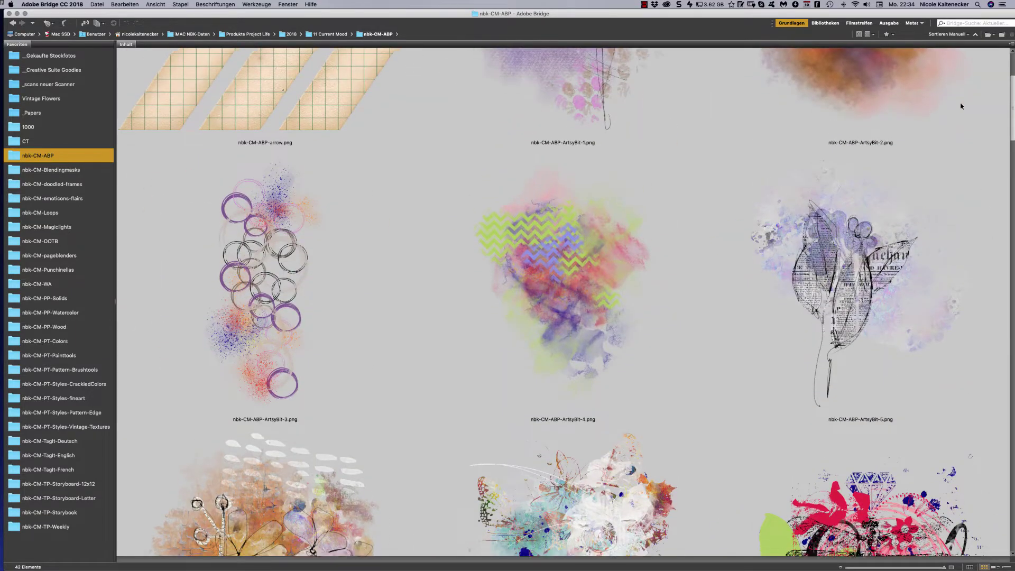
scroll(962, 106, "down", 5)
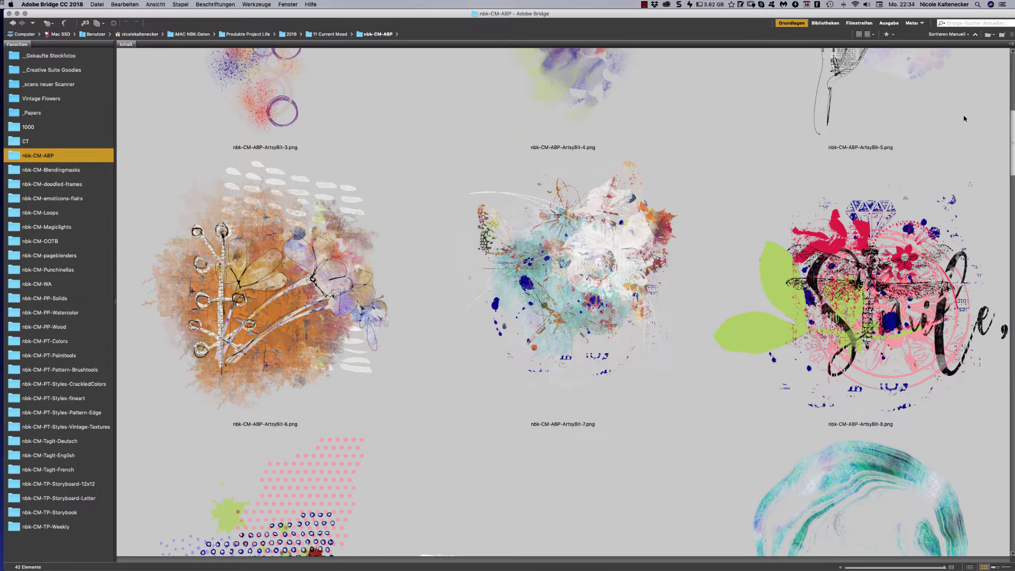
scroll(899, 159, "up", 1)
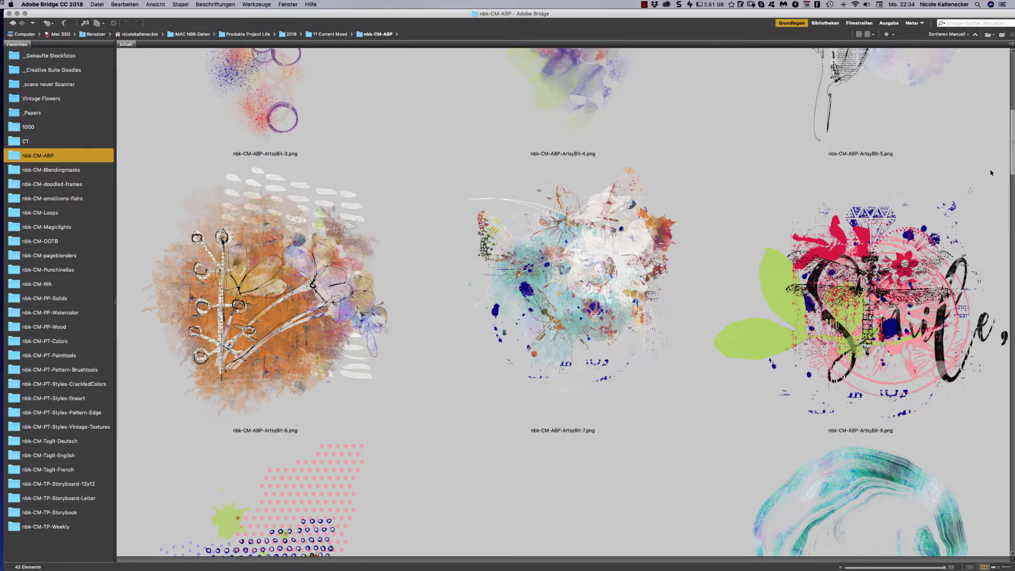
Examine the remaining nbk-CM-ABP ArtsyBit images and continue through the flowers and frames to the geometric Geo drawings
scroll(1000, 164, "down", 5)
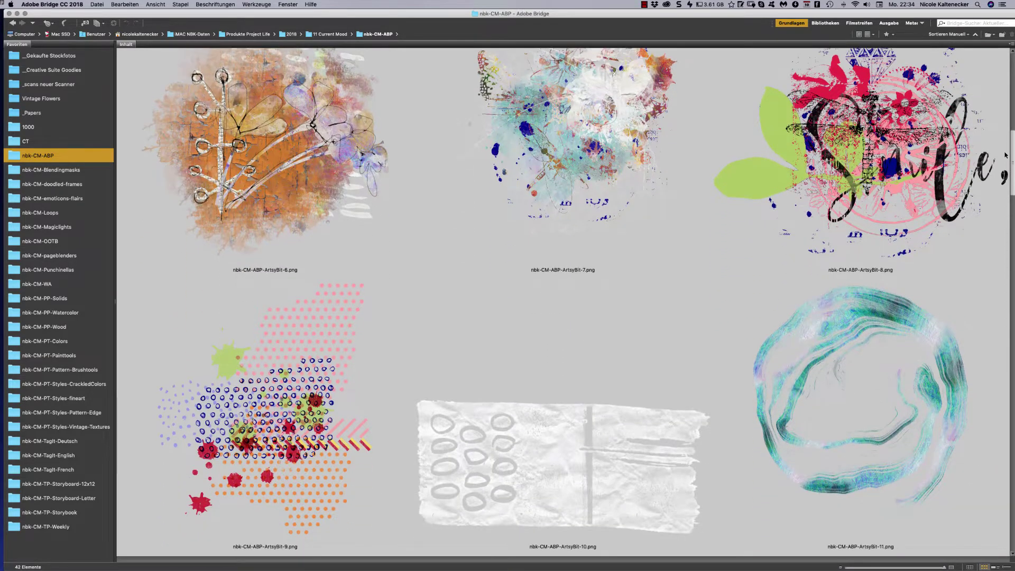
scroll(994, 174, "down", 10)
scroll(983, 197, "down", 1)
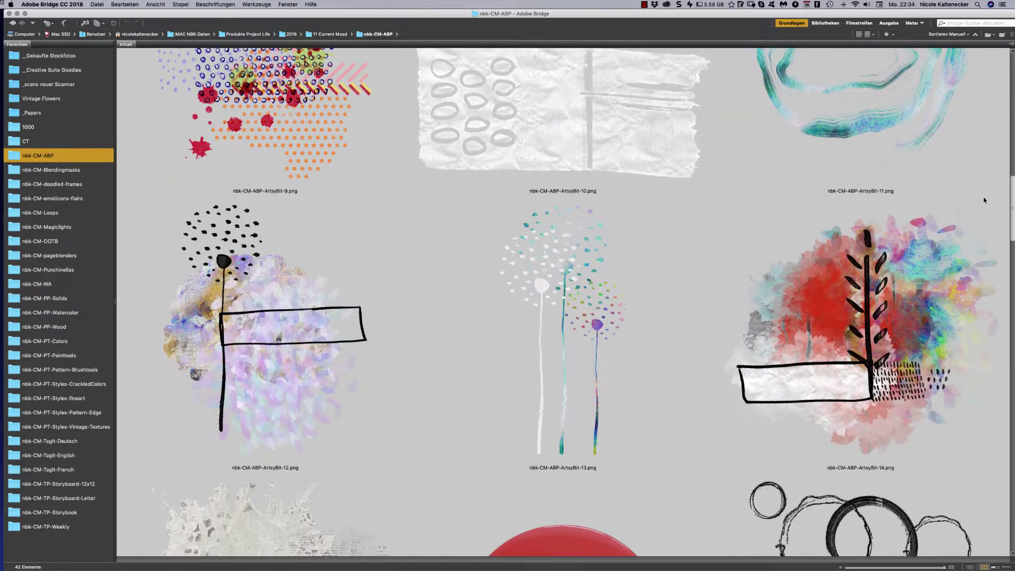
scroll(975, 220, "down", 9)
scroll(965, 243, "down", 20)
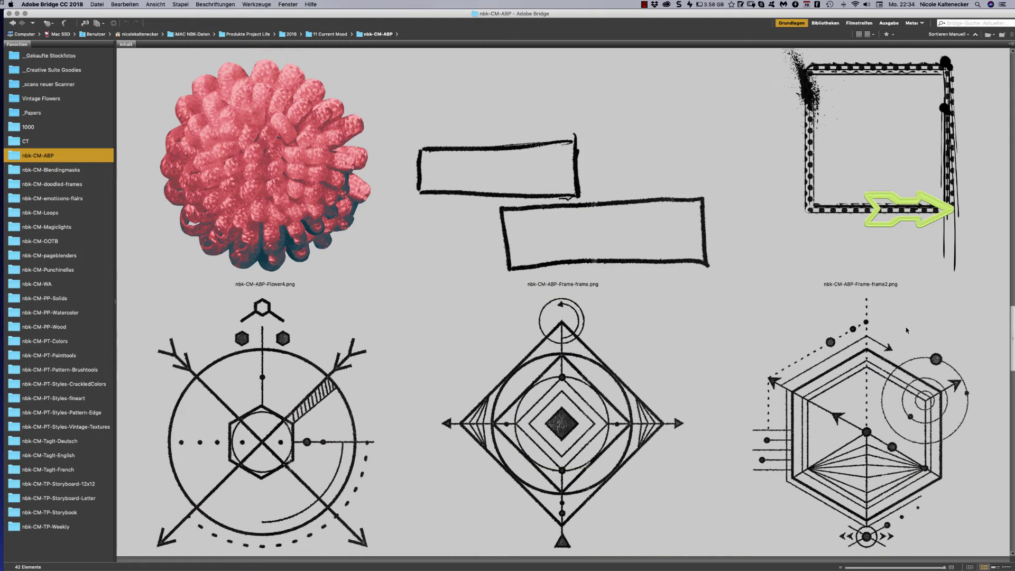
scroll(906, 331, "down", 5)
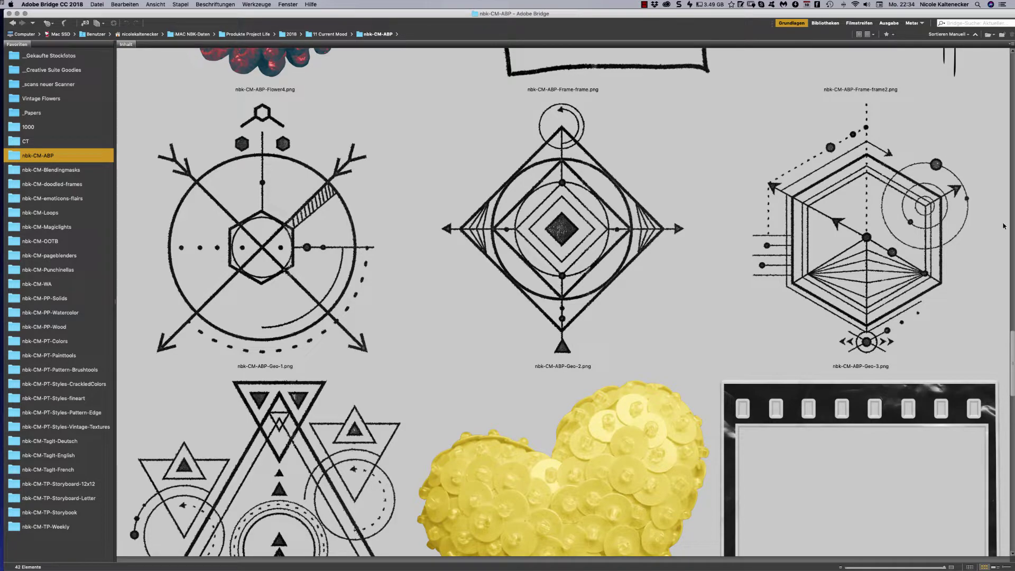
Go back to the button and circles images in nbk-CM-ABP and examine the flower and frame elements more closely
left_click(1012, 90)
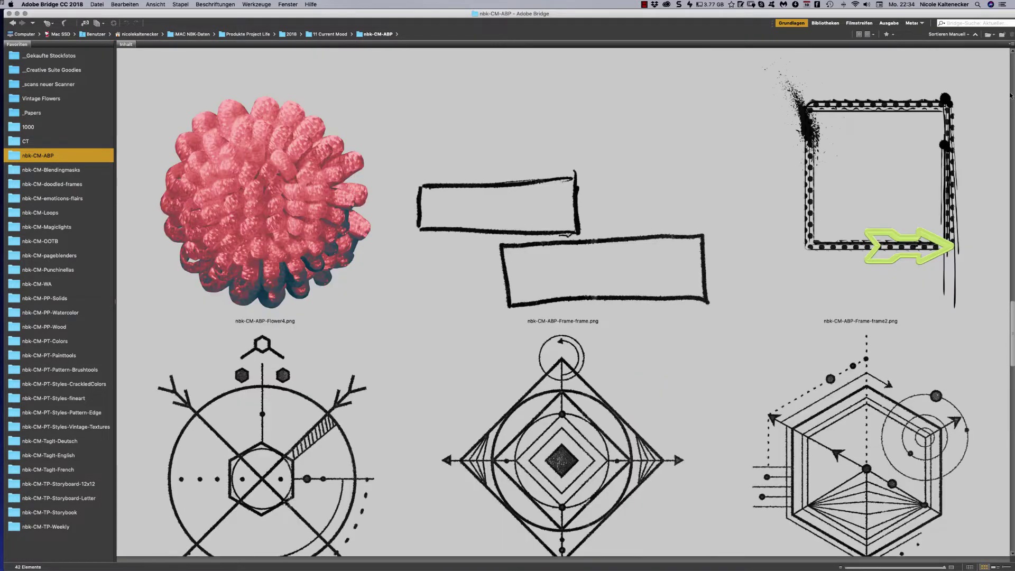
scroll(952, 265, "down", 20)
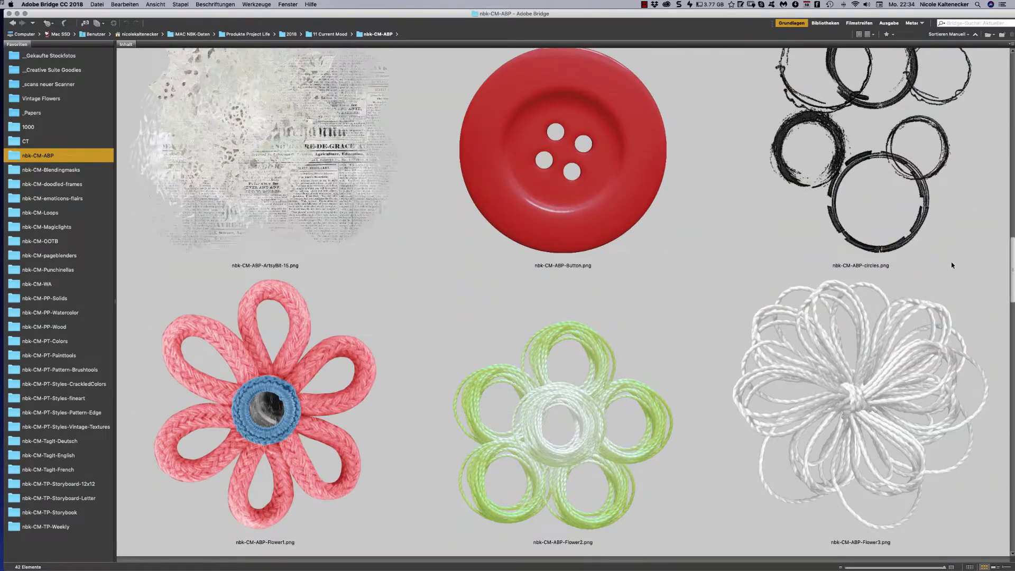
scroll(951, 265, "down", 6)
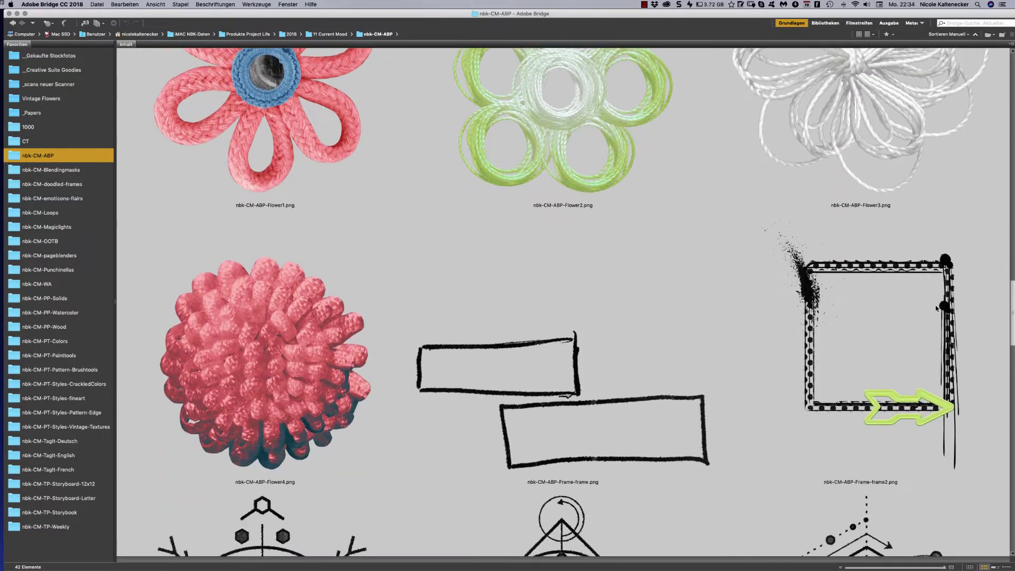
scroll(937, 309, "up", 1)
scroll(934, 307, "down", 1)
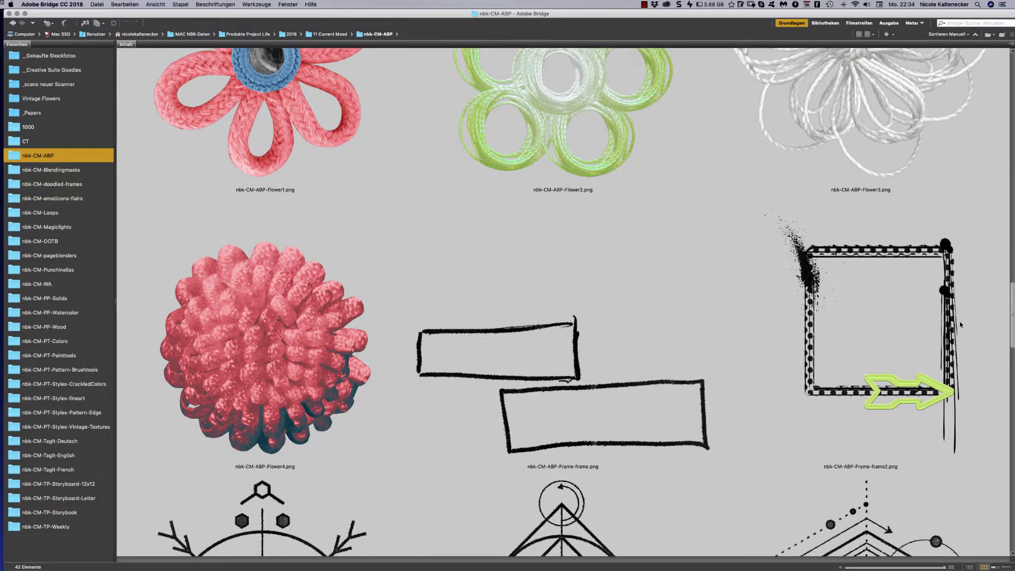
scroll(974, 364, "down", 10)
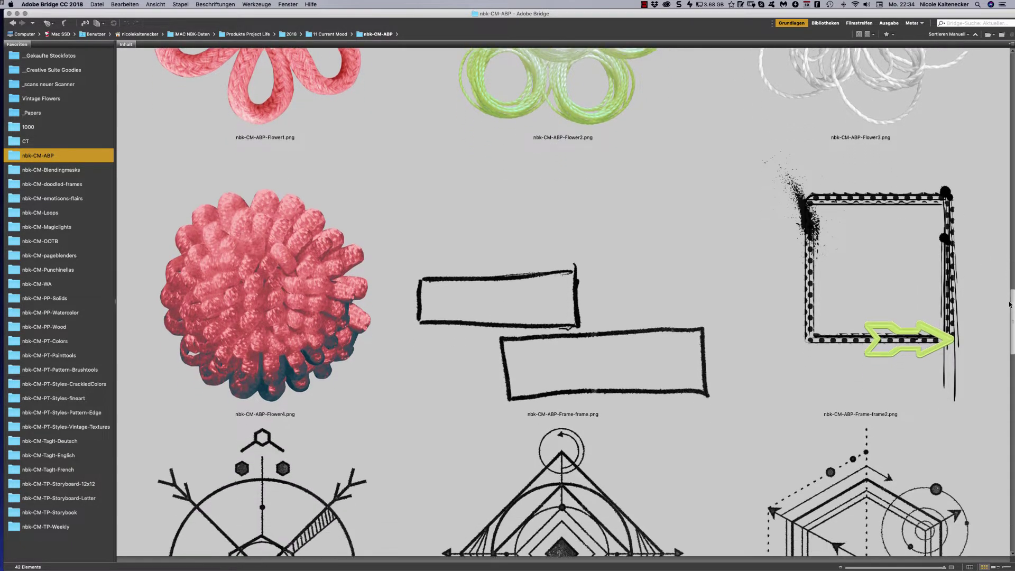
Examine the heart, photo frames and handwritten word art in nbk-CM-ABP, then return to the folder's first images
scroll(973, 364, "down", 2)
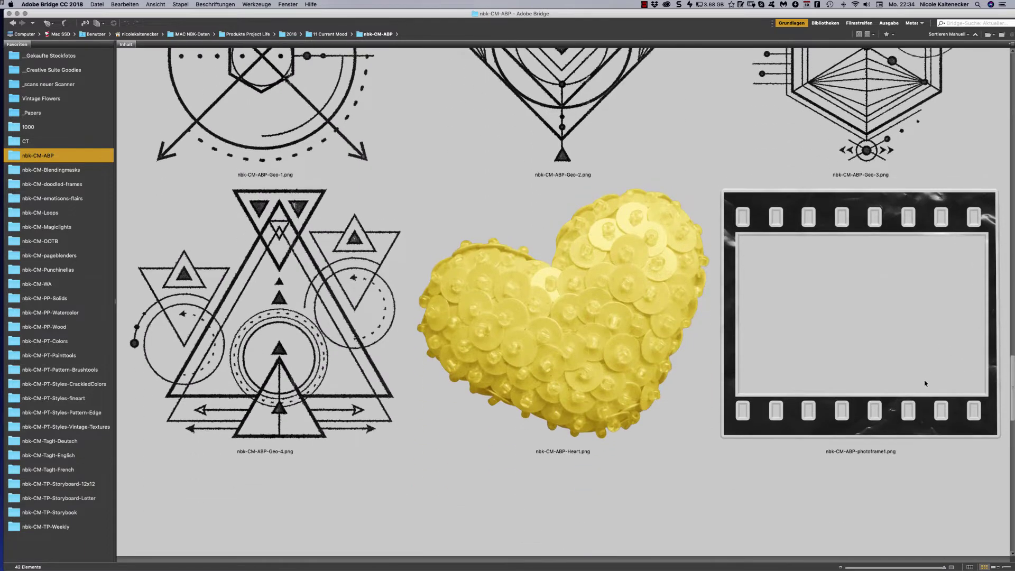
scroll(1008, 370, "down", 3)
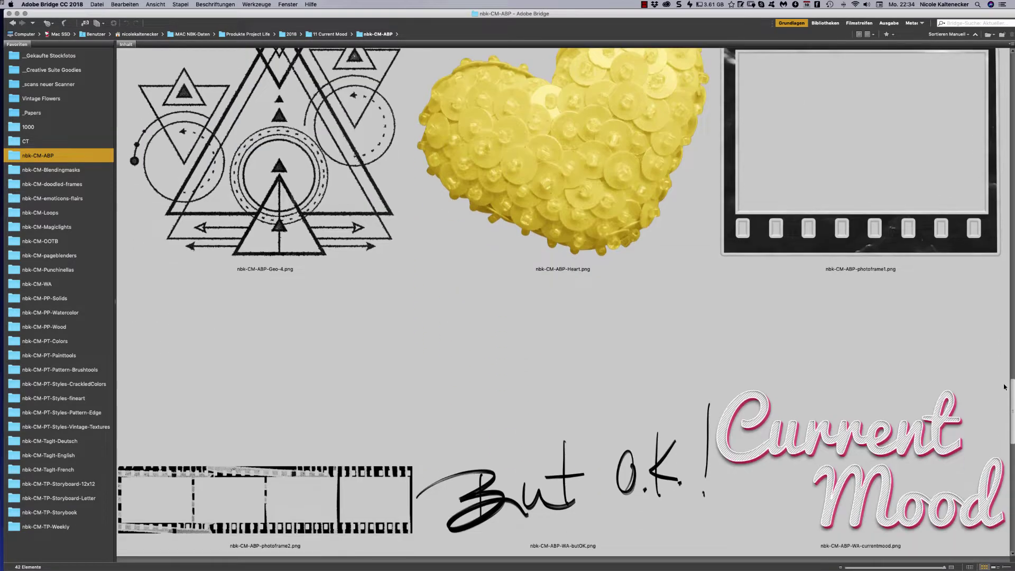
scroll(1004, 380, "down", 1)
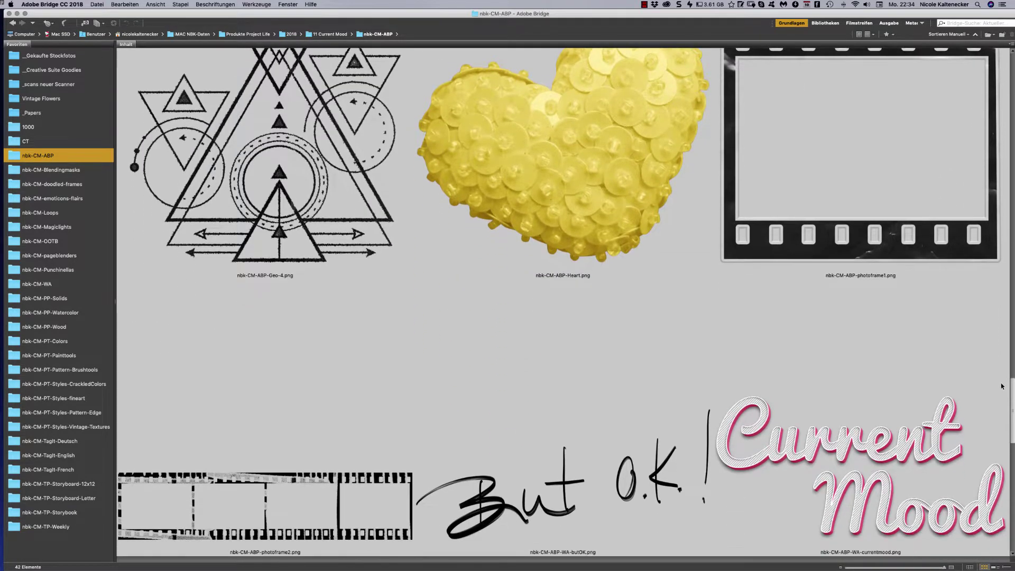
scroll(1002, 386, "down", 5)
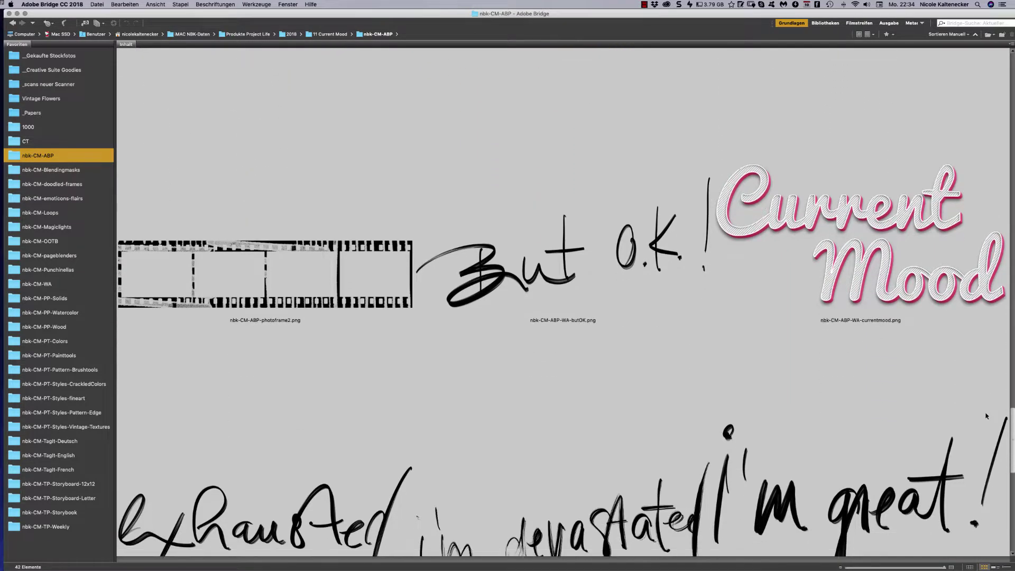
scroll(986, 416, "down", 4)
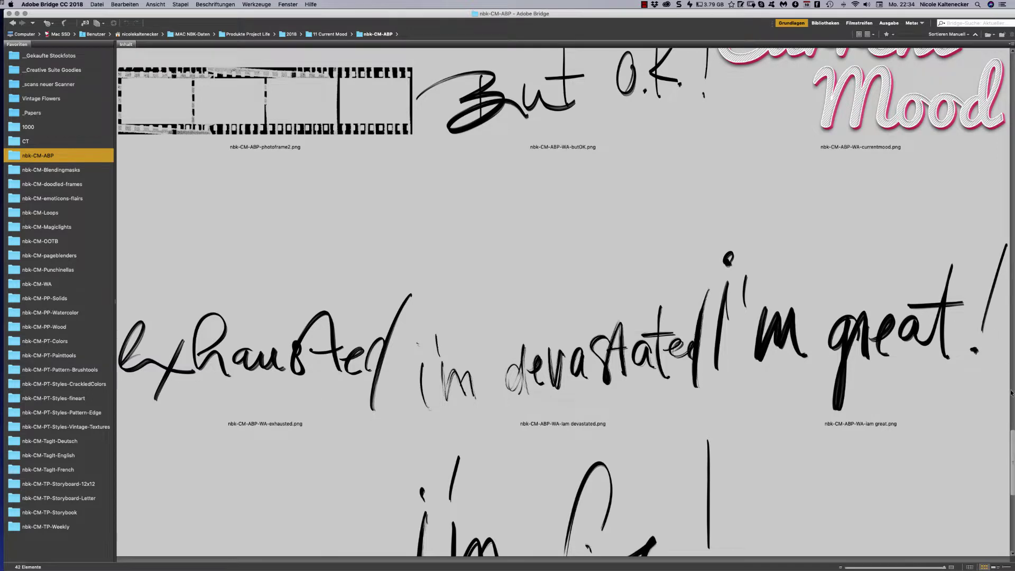
left_click_drag(1009, 439, 985, 499)
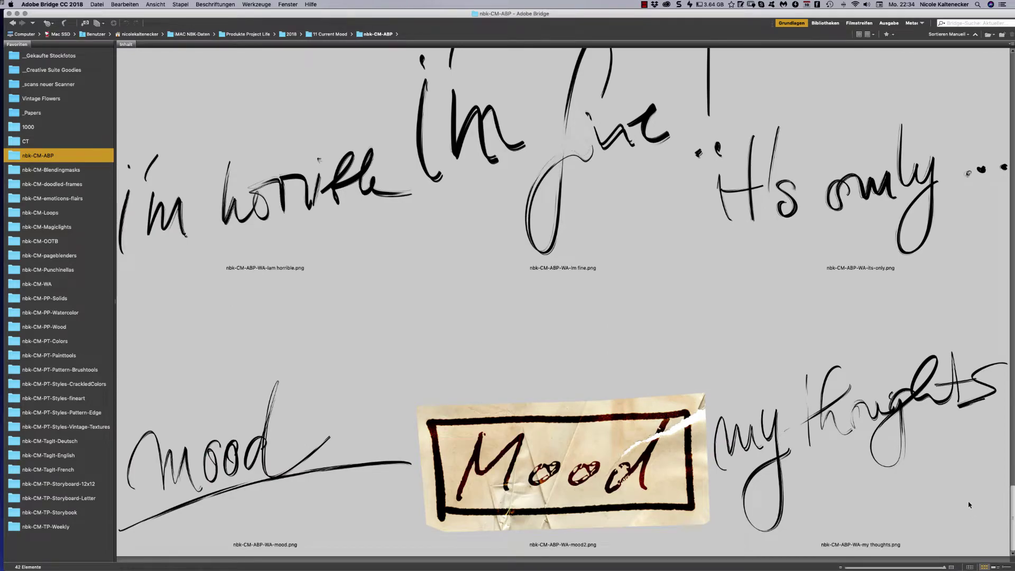
scroll(969, 505, "up", 15)
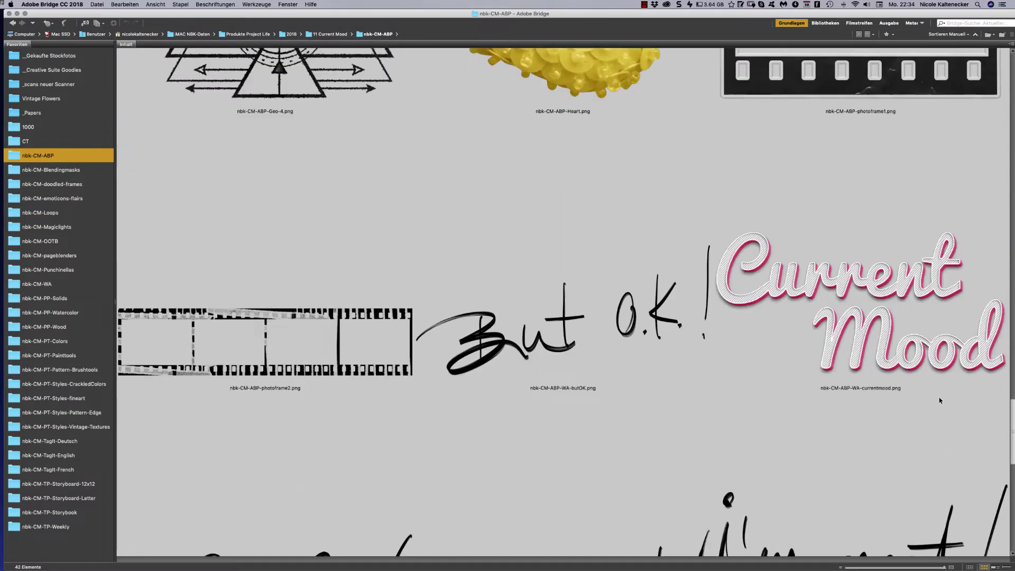
scroll(937, 388, "up", 20)
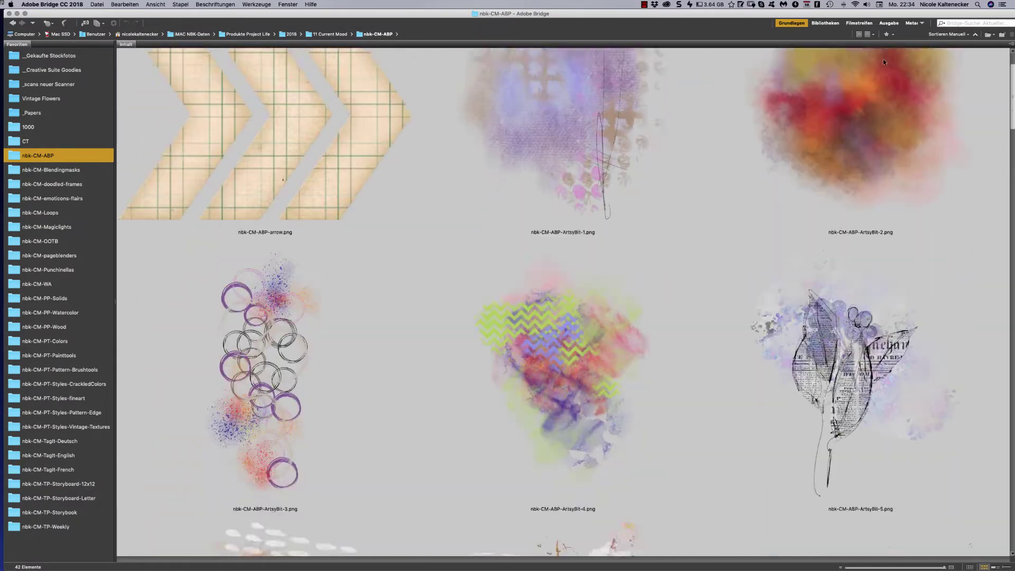
scroll(883, 62, "up", 3)
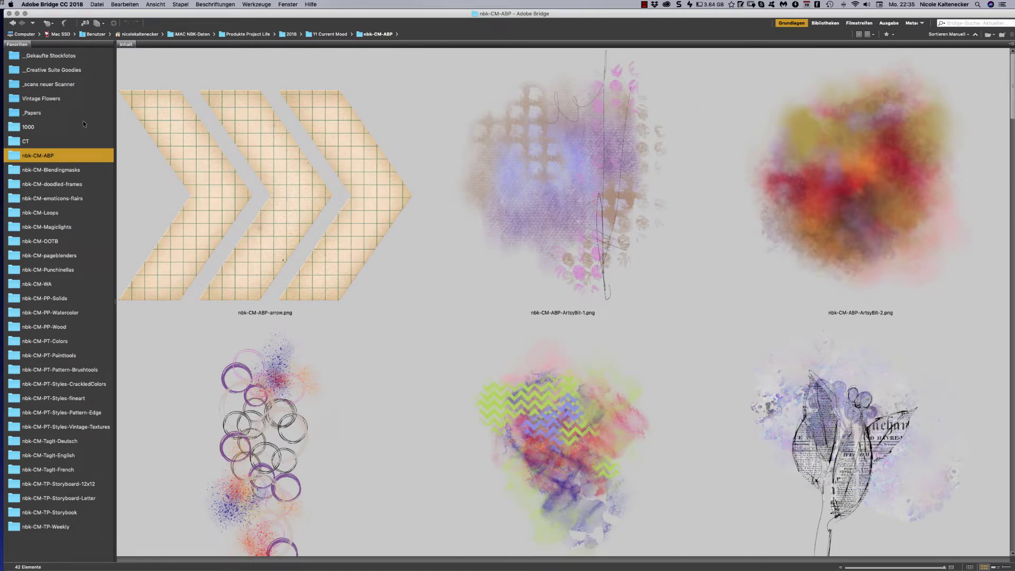
Open the nbk-CM-Blendingmasks folder and examine its blending masks from Blendingmask1 through Blendingmask9
left_click(81, 168)
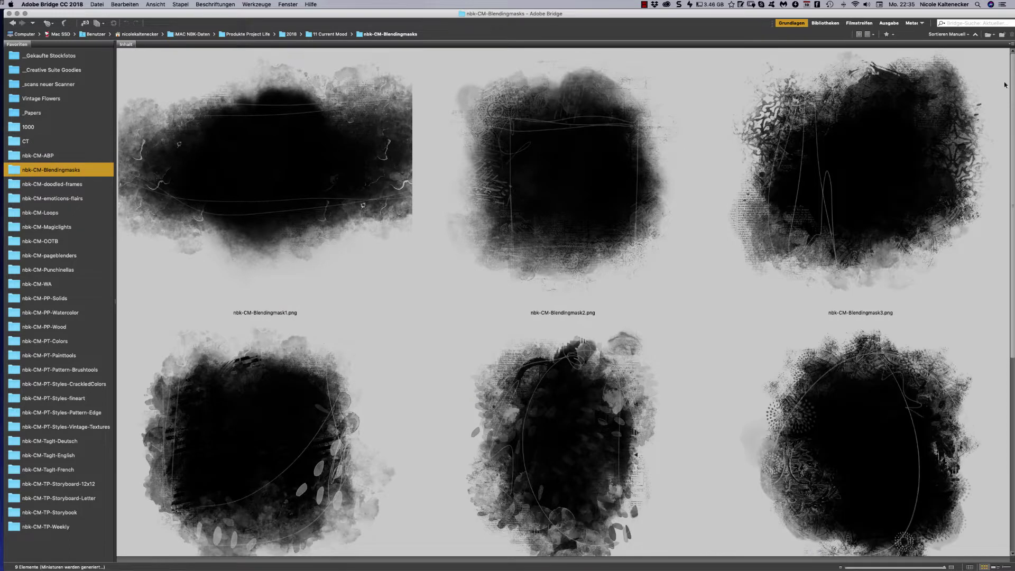
scroll(1009, 85, "down", 2)
scroll(1009, 85, "down", 10)
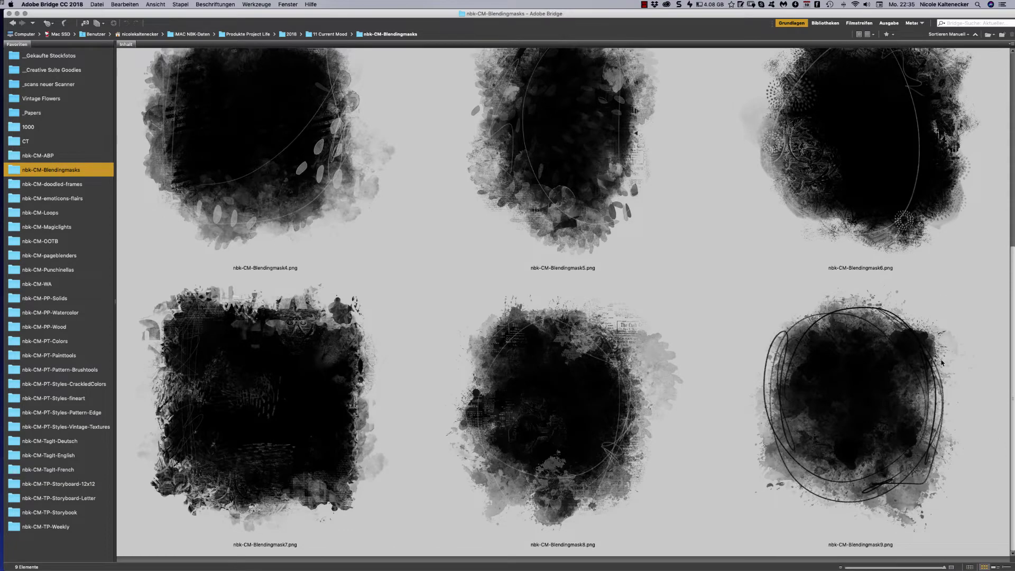
Return to the first blending masks, view nbk-CM-Blendingmask5.png in full-screen preview and close the preview
scroll(932, 267, "up", 10)
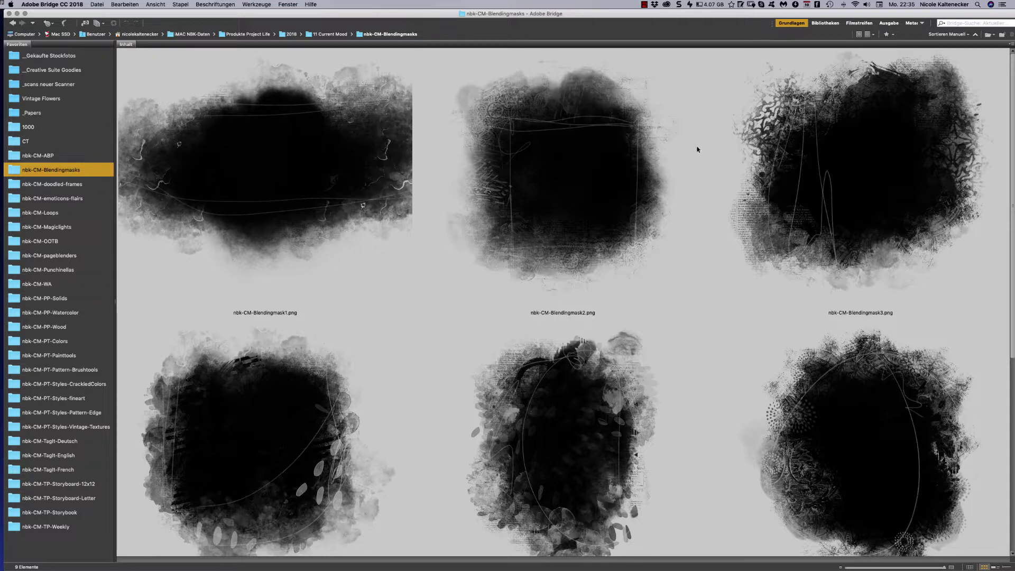
left_click(559, 410)
key("space")
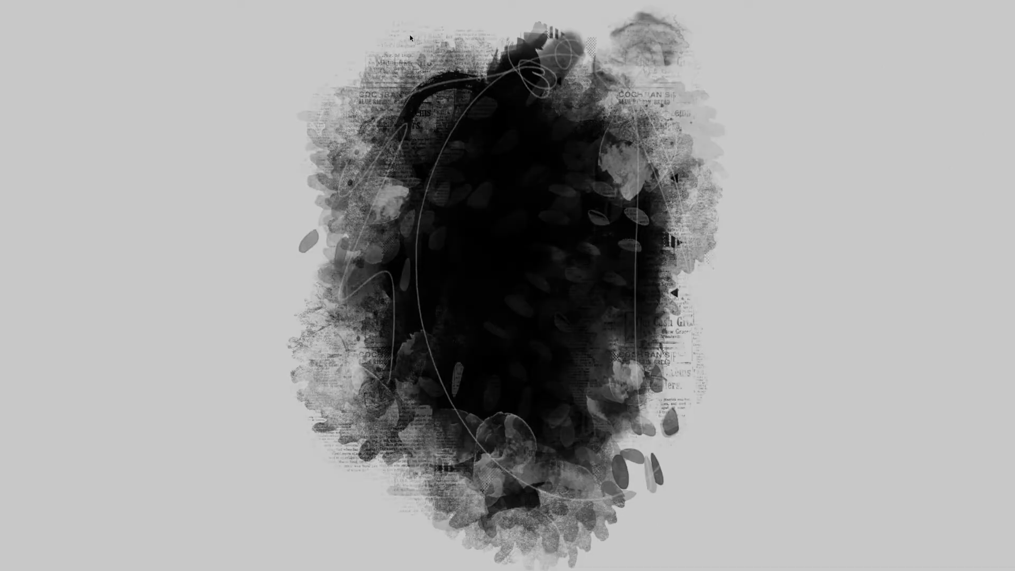
key("space")
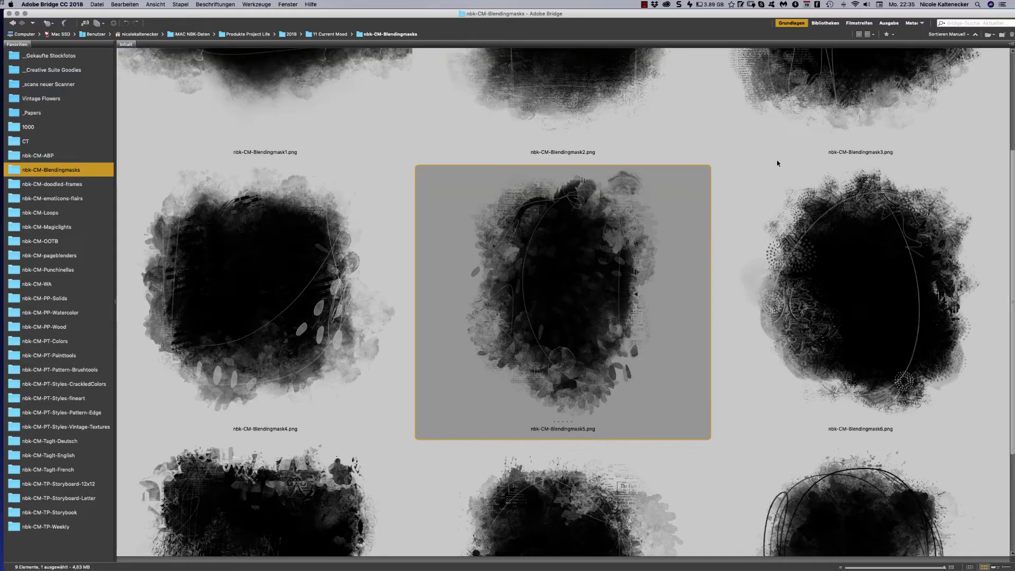
Look over nbk-CM-Blendingmask6.png and its neighbouring masks, then inspect the details of nbk-CM-Blendingmask3.png in full-screen preview
key("Right")
scroll(972, 262, "down", 3)
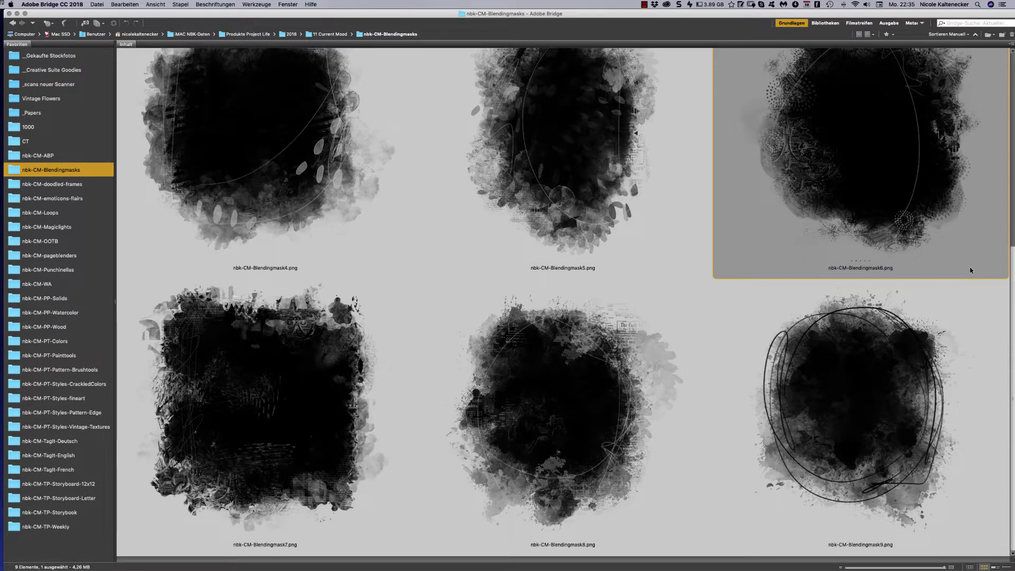
scroll(957, 264, "up", 3)
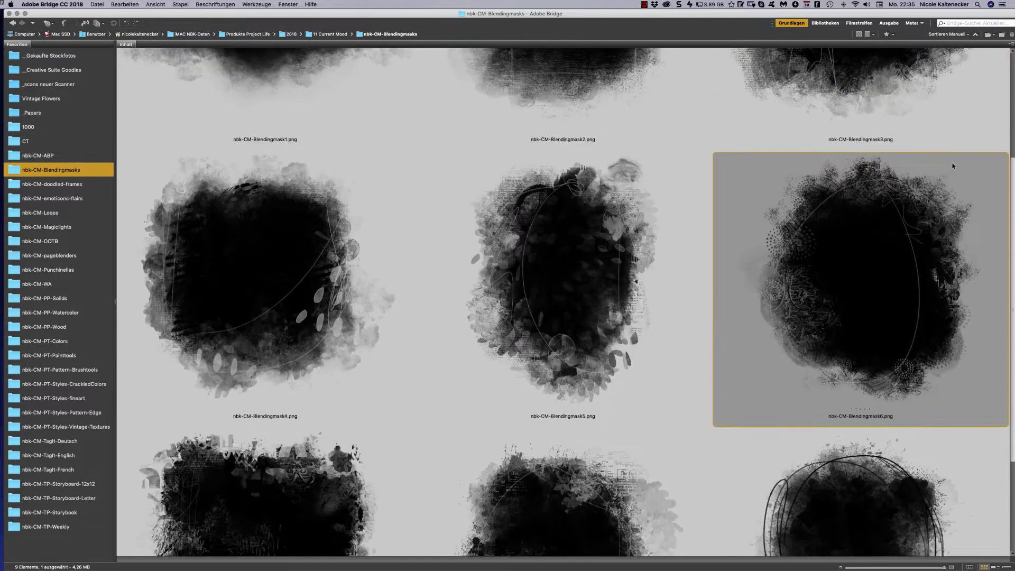
scroll(951, 157, "up", 3)
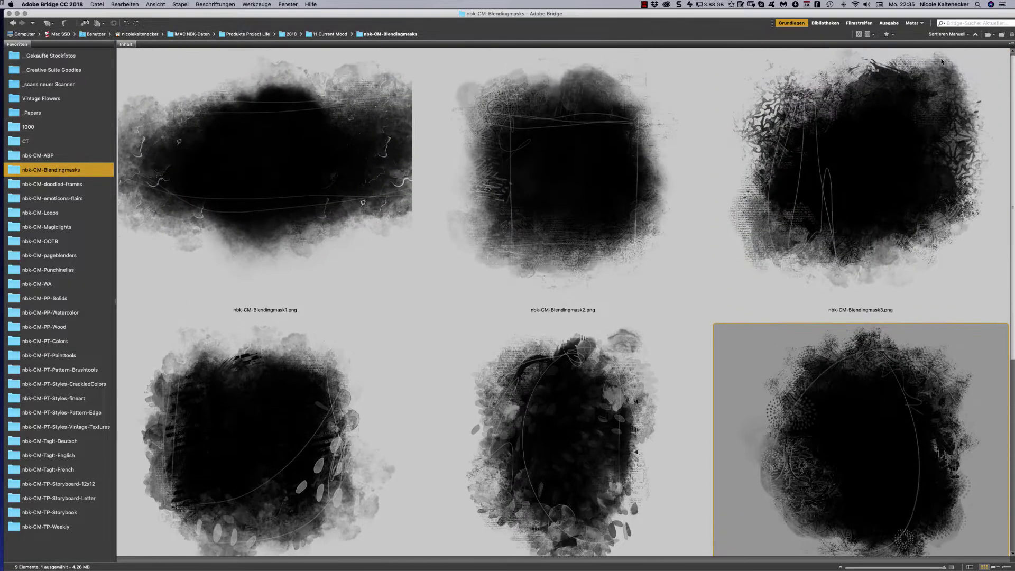
left_click(923, 132)
key("space")
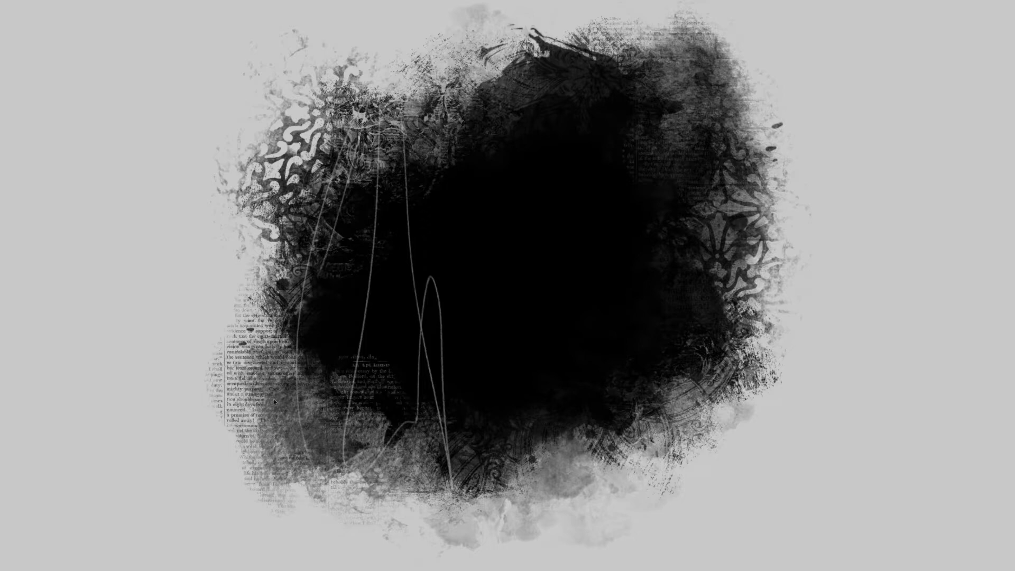
key("space")
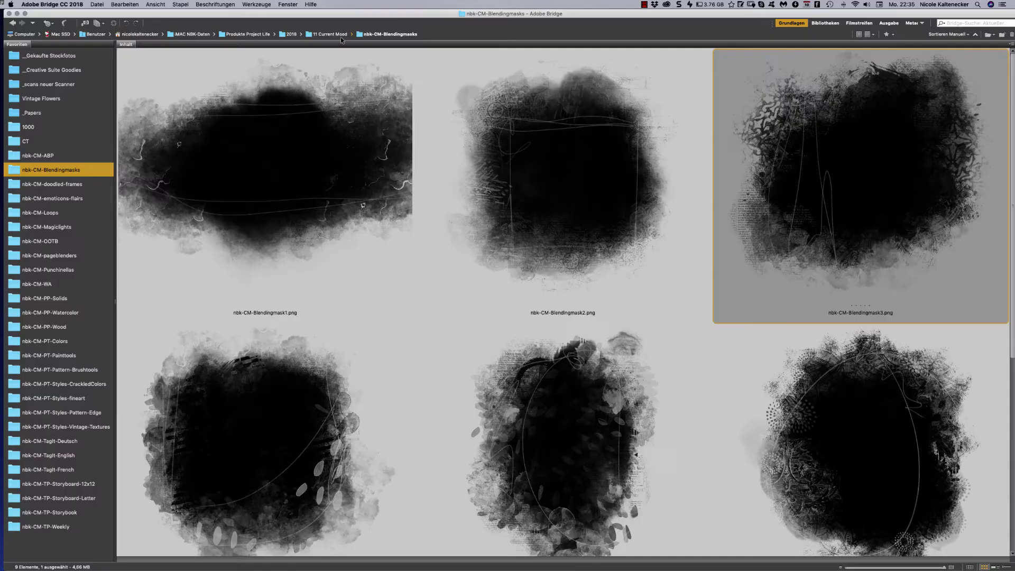
View nbk-CM-Blendingmask5.png full screen once more, then look over the masks at the end of the folder
left_click(526, 295)
left_click(580, 411)
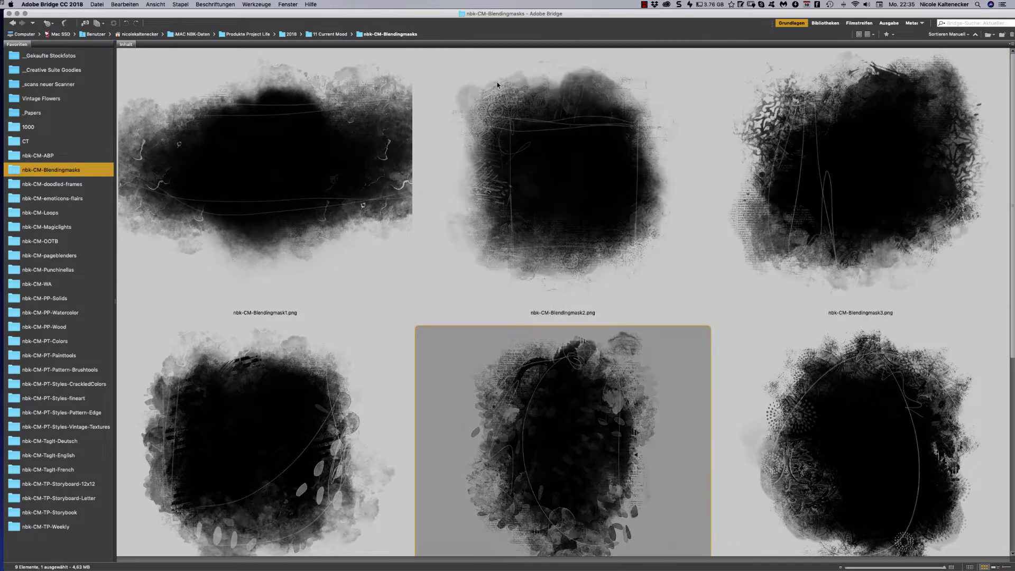
key("space")
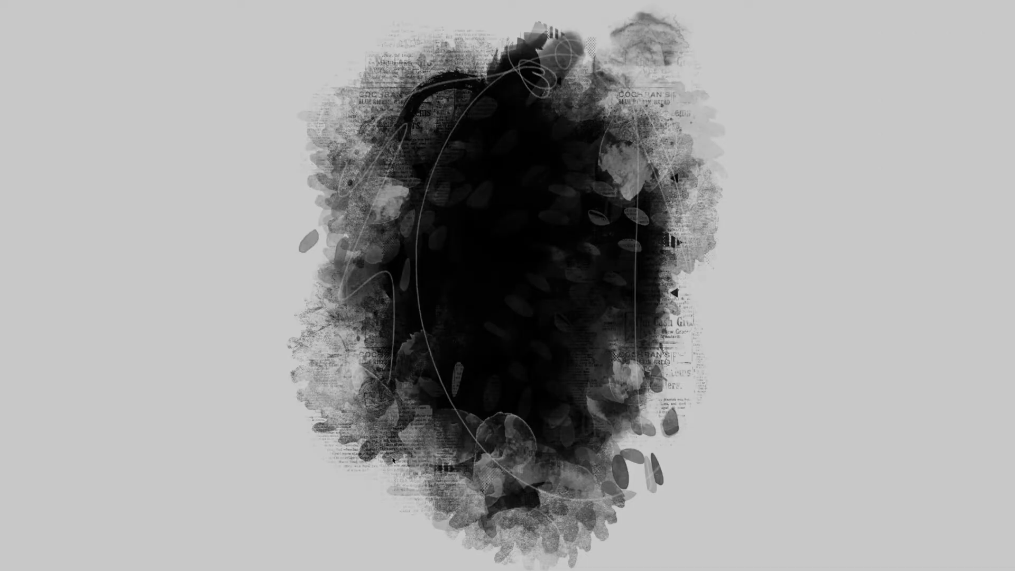
key("space")
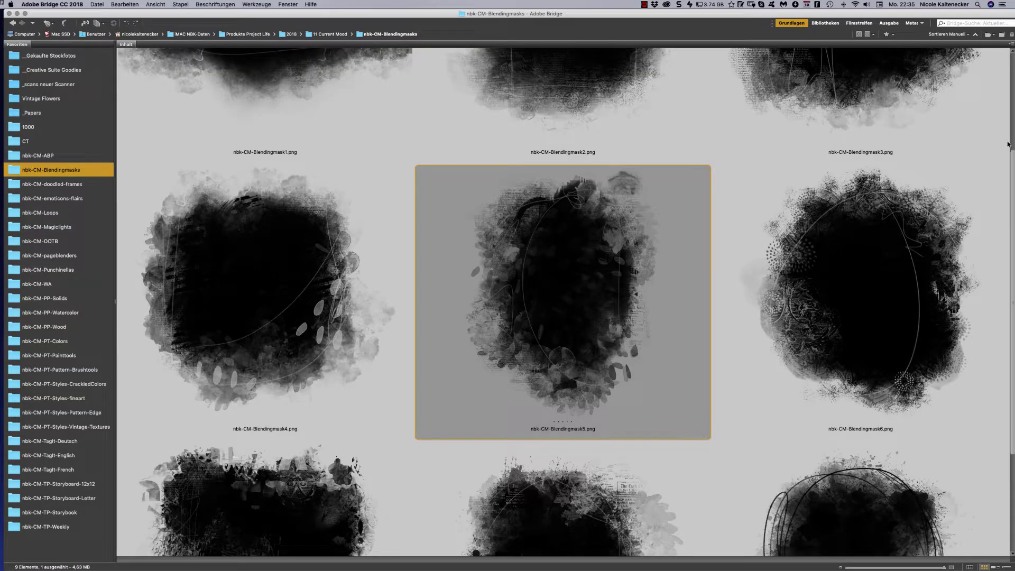
scroll(975, 252, "down", 5)
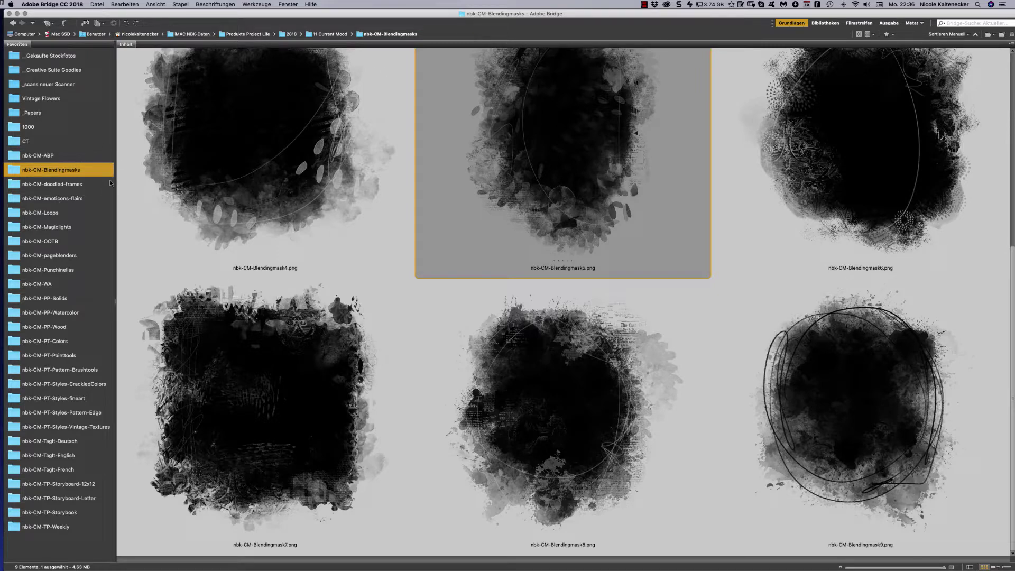
Open the nbk-CM-doodled-frames folder and look at its first square and round frames
left_click(82, 185)
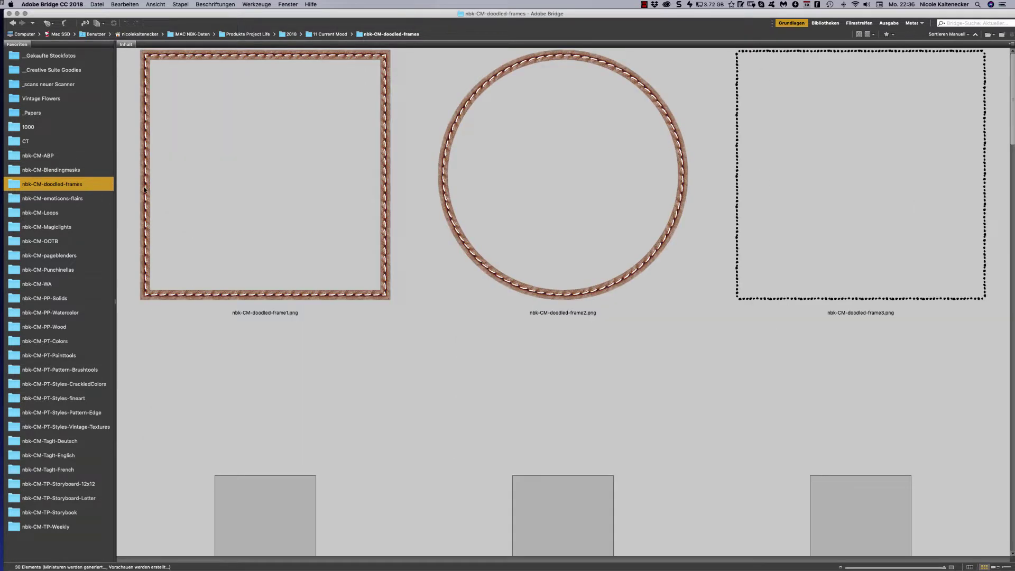
scroll(1007, 78, "down", 1)
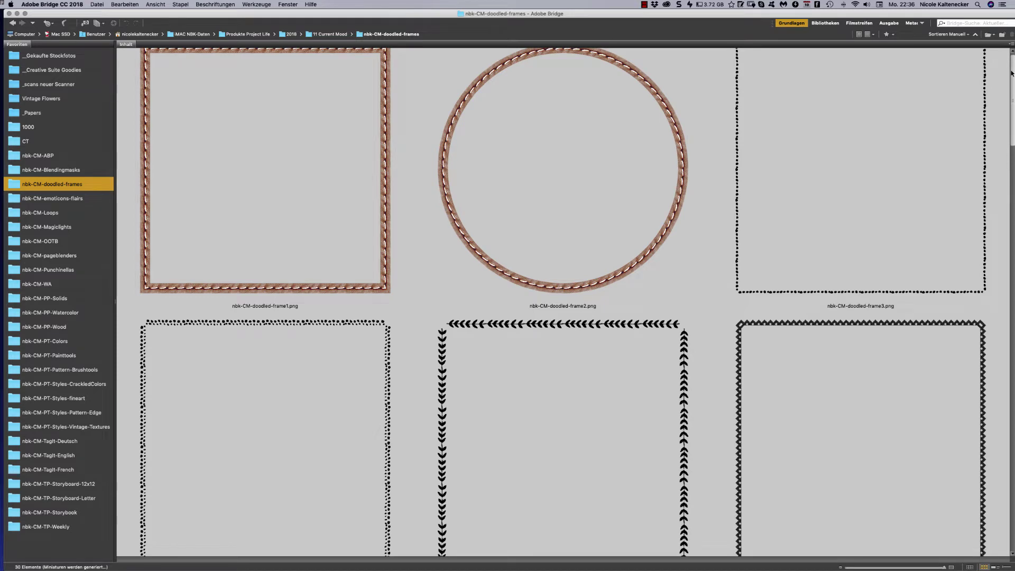
scroll(1008, 76, "down", 1)
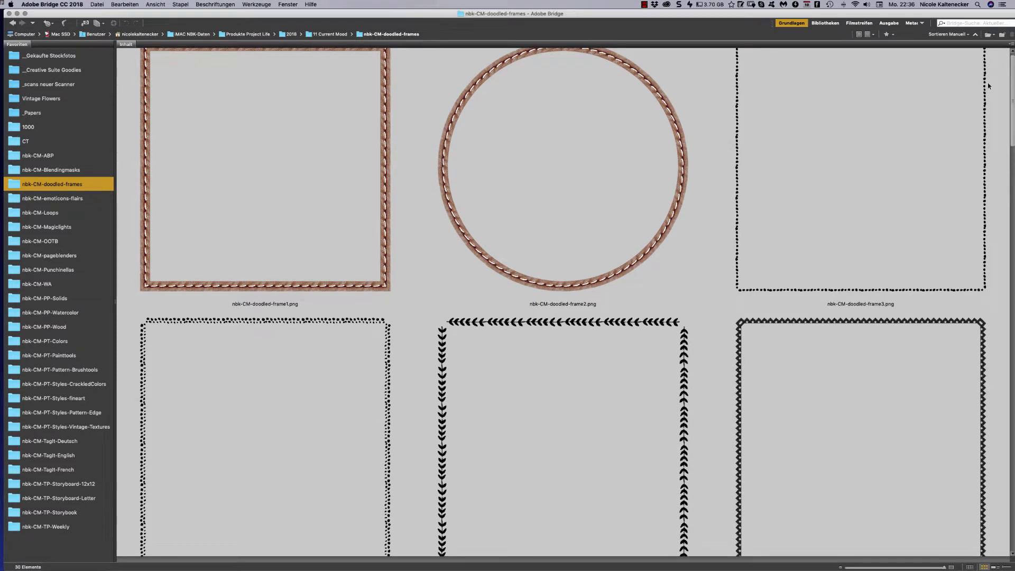
Open nbk-CM-doodled-frame3.png in Photoshop and check its image size in pixels without changing it
double_click(953, 107)
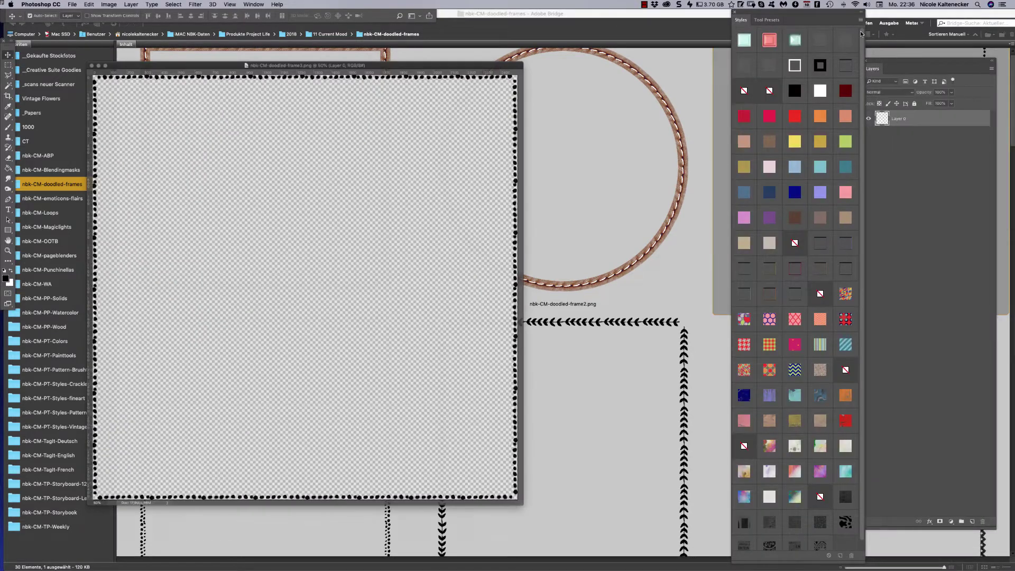
key("super+alt+i")
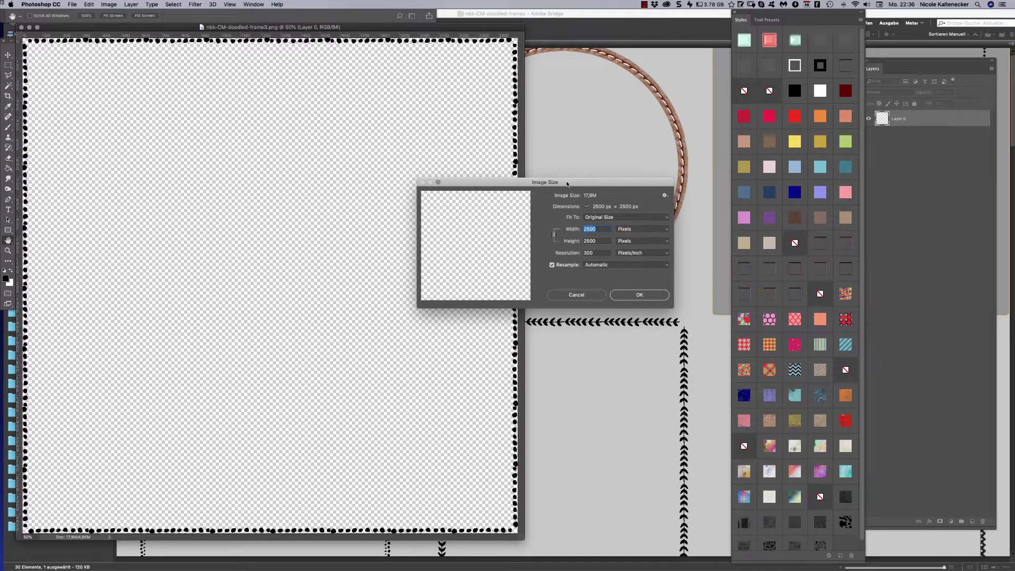
left_click_drag(568, 184, 581, 208)
left_click(649, 253)
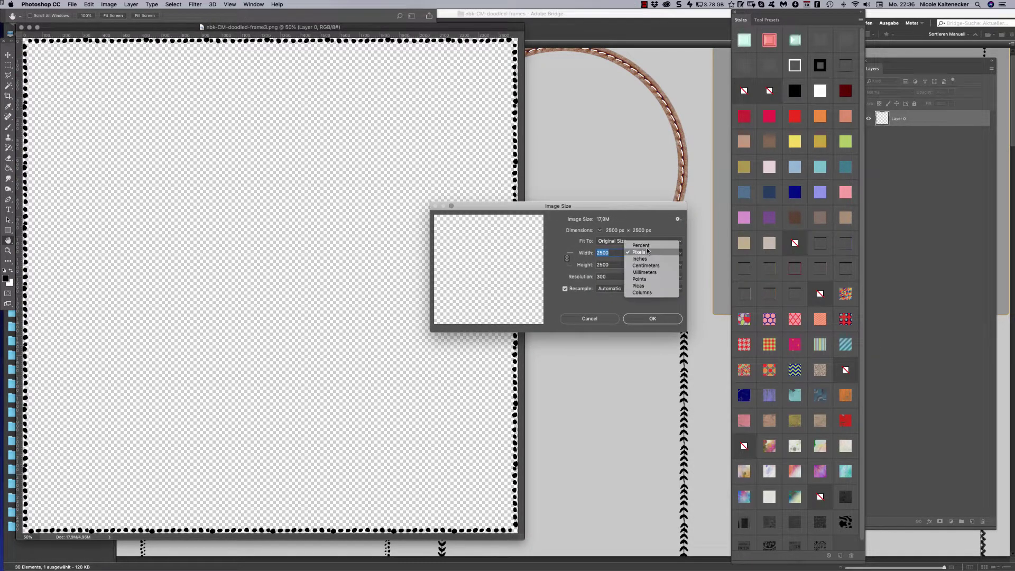
left_click(648, 253)
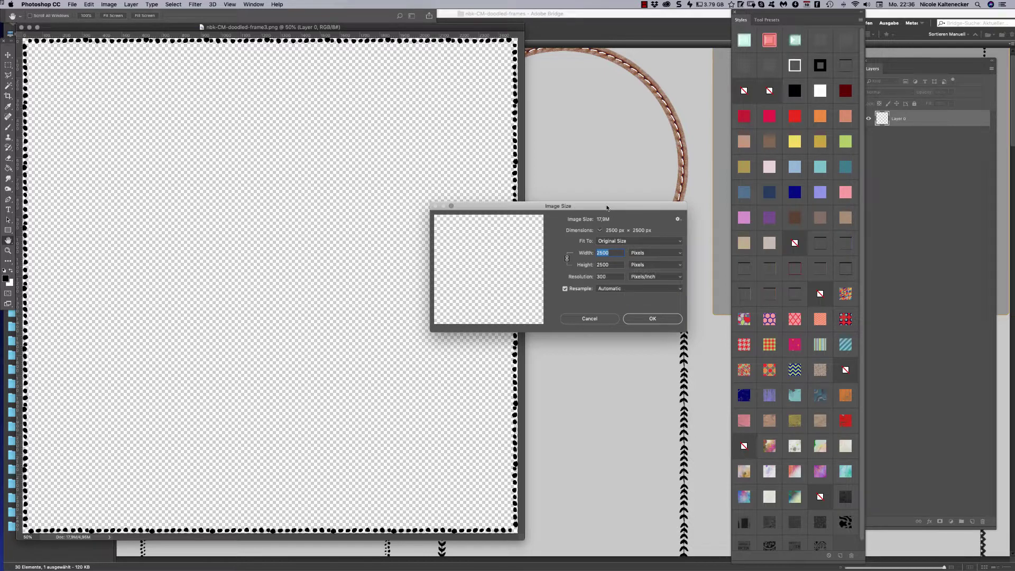
left_click(592, 319)
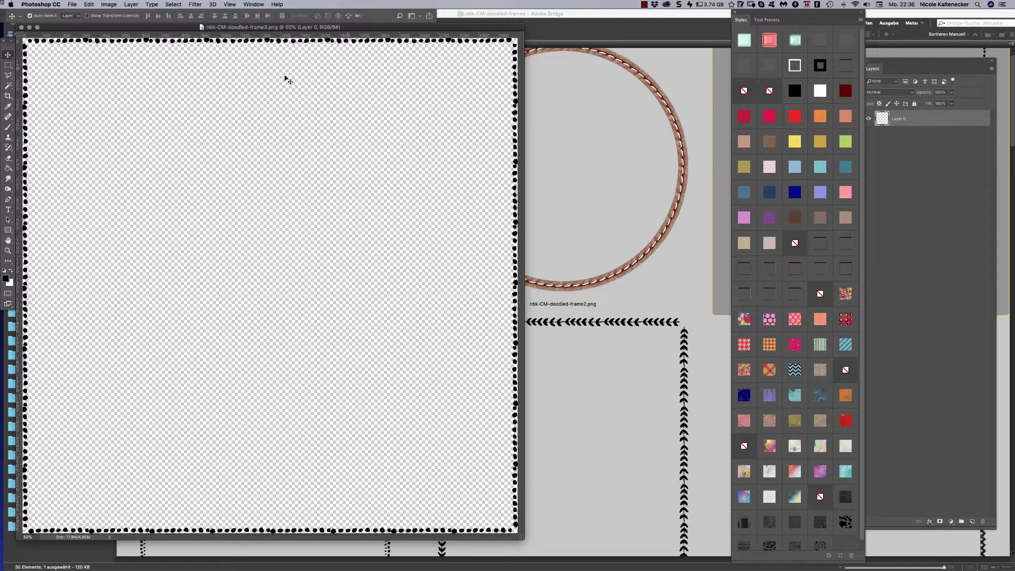
Close the nbk-CM-doodled-frame3.png document and switch back to the doodled-frames folder in Adobe Bridge
left_click(21, 27)
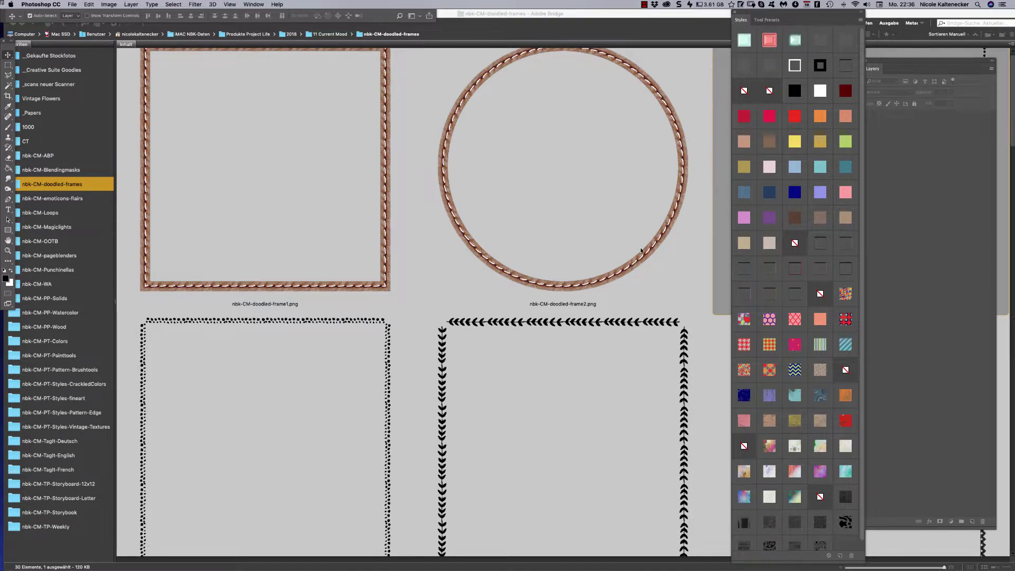
left_click(649, 285)
left_click(718, 196)
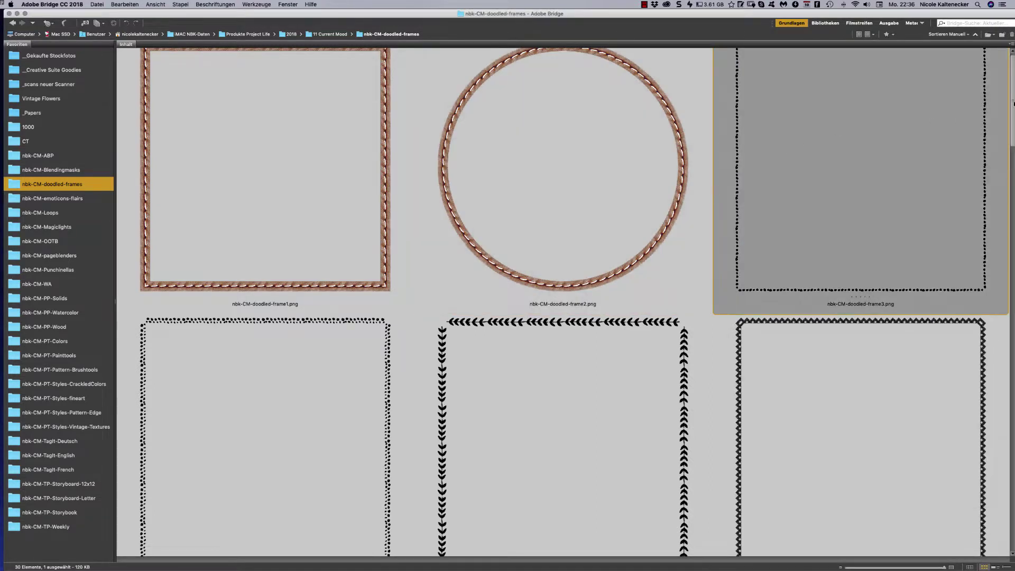
Examine the square and round doodled frames from nbk-CM-doodled-frame3 through nbk-CM-doodled-frame30
scroll(989, 132, "down", 10)
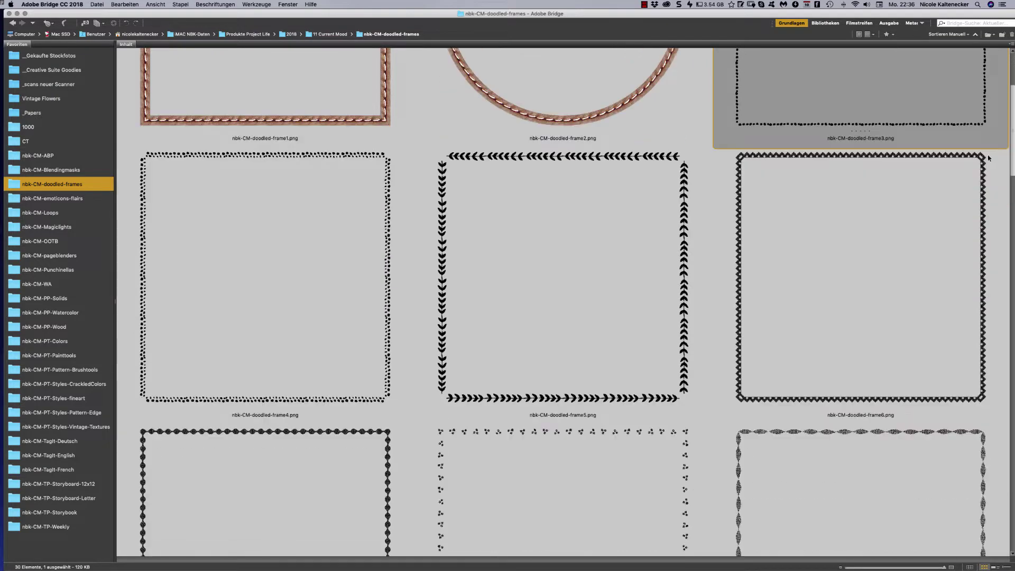
scroll(979, 165, "down", 20)
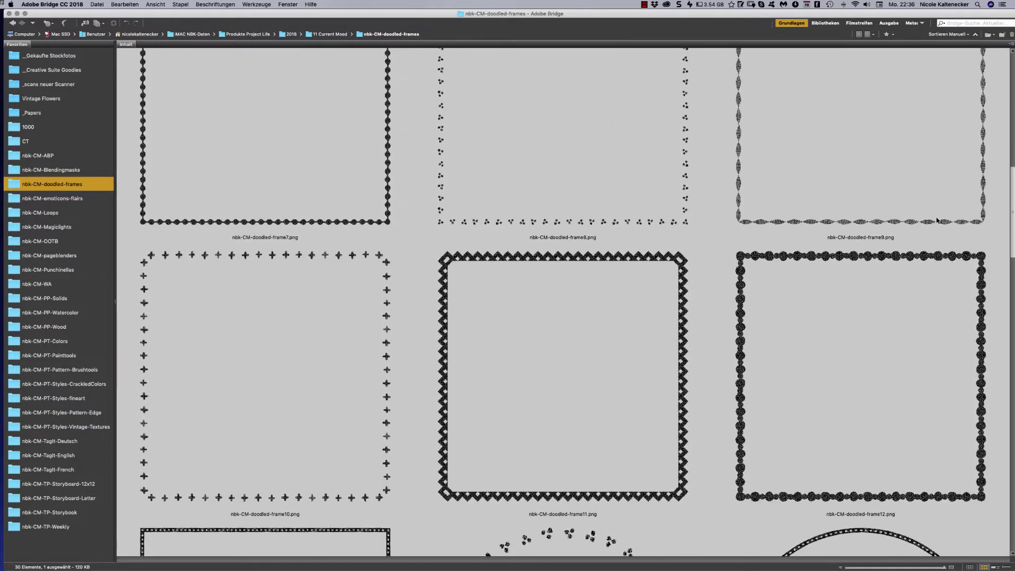
scroll(905, 284, "down", 4)
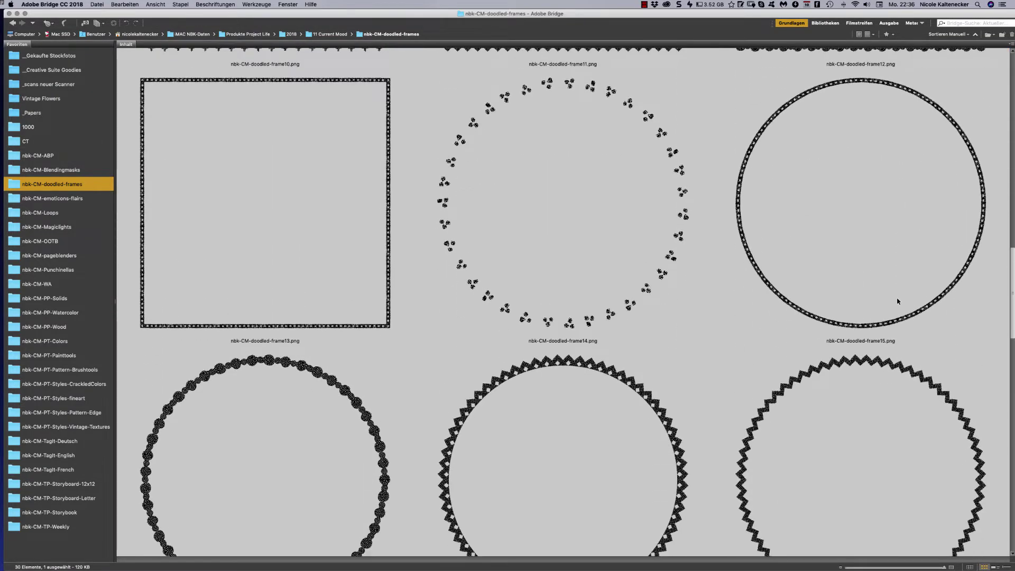
scroll(898, 302, "down", 10)
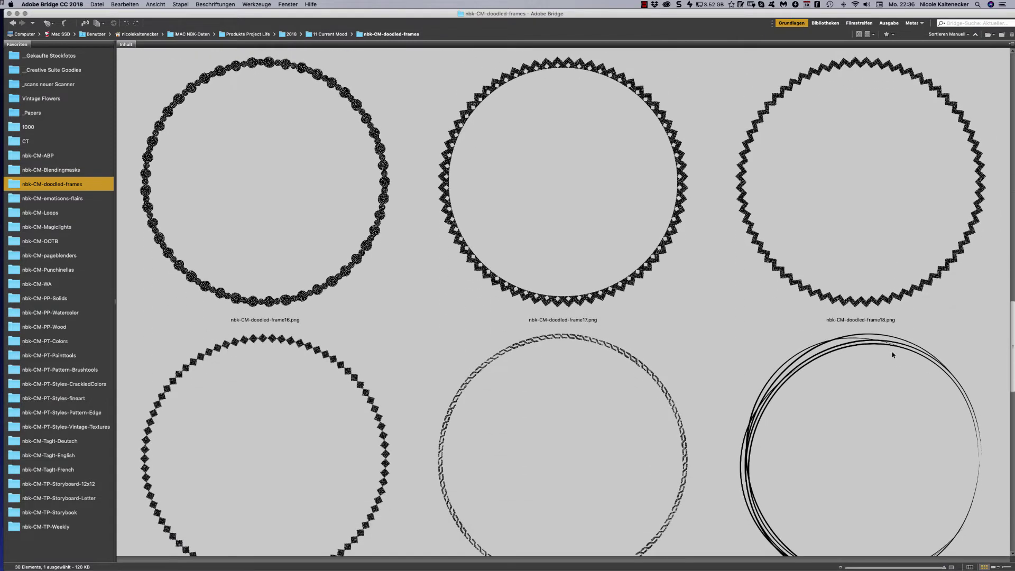
scroll(893, 355, "down", 5)
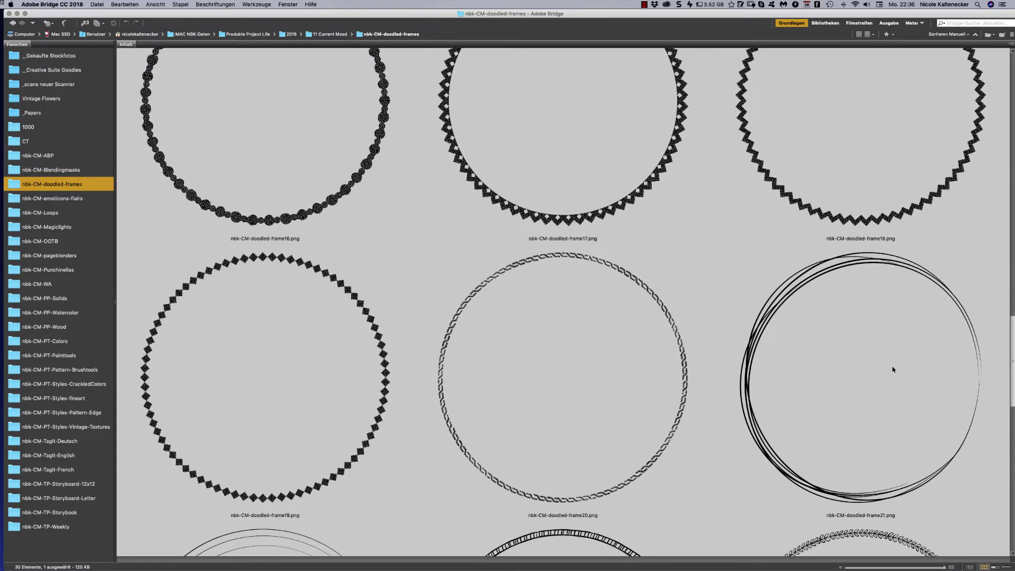
scroll(893, 370, "down", 10)
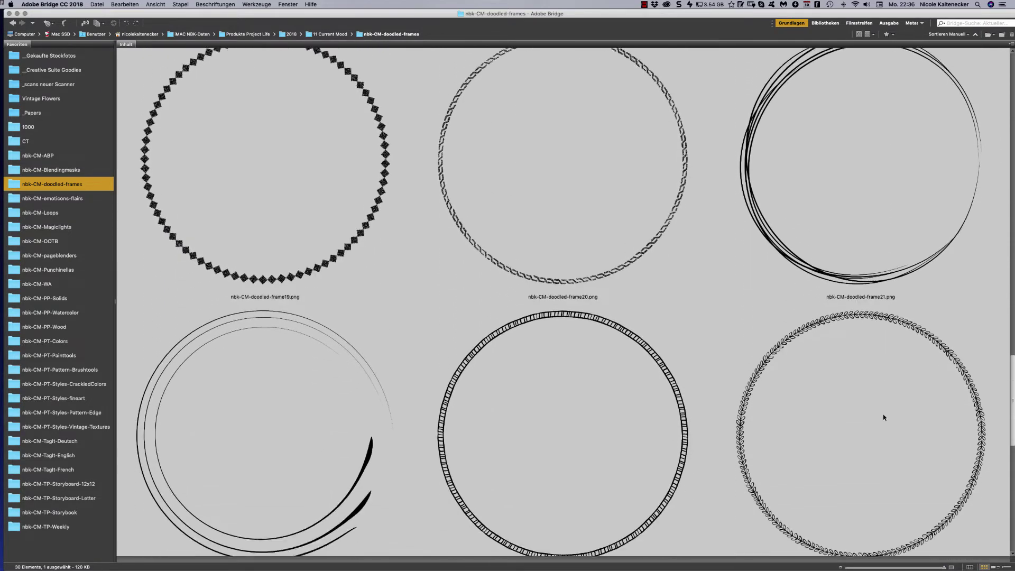
scroll(883, 418, "down", 20)
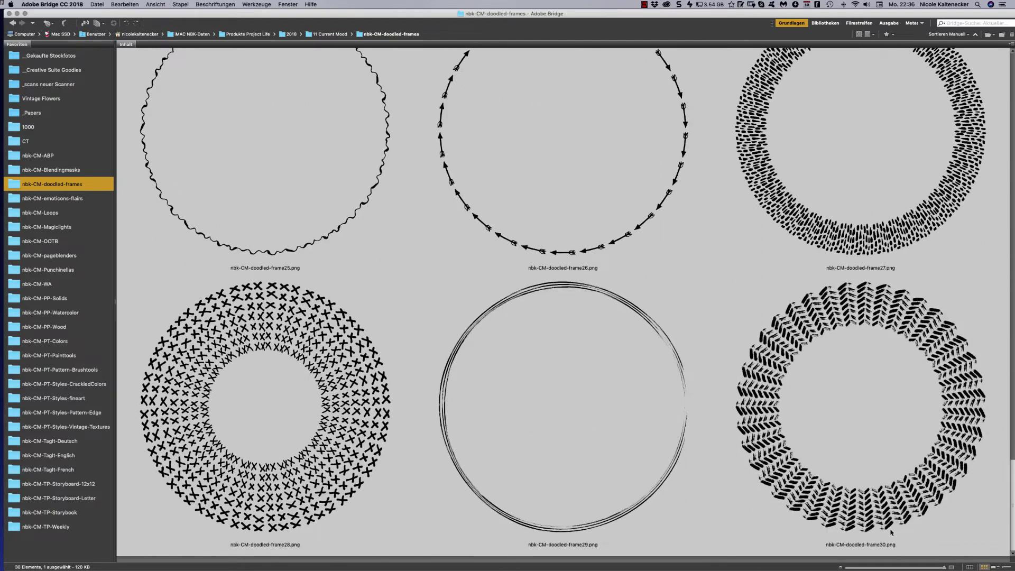
Go through the doodled frames a second time from the beginning to frame30, then return to the folder's first images
scroll(891, 533, "up", 20)
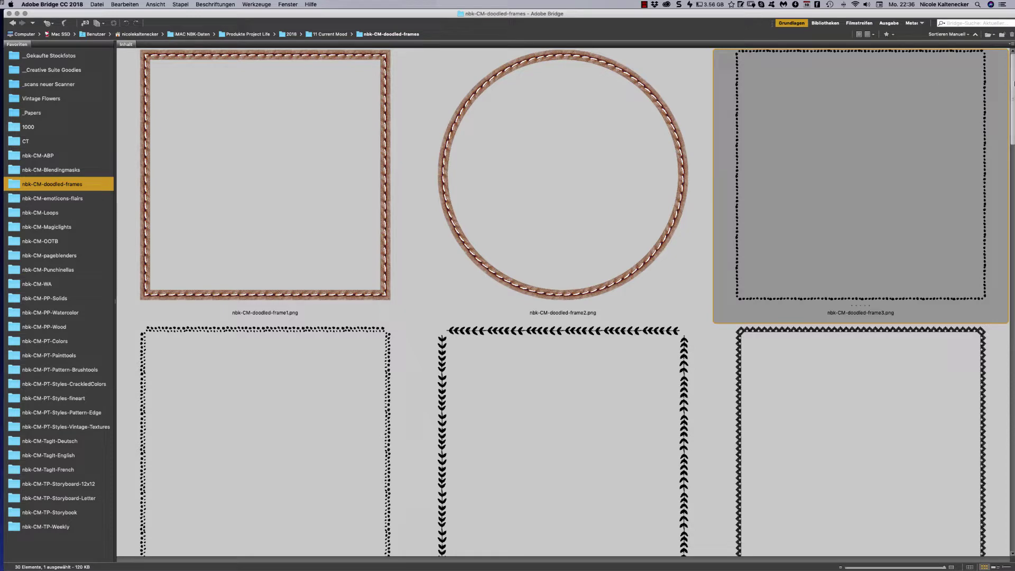
scroll(1008, 78, "down", 5)
left_click_drag(1008, 78, 936, 281)
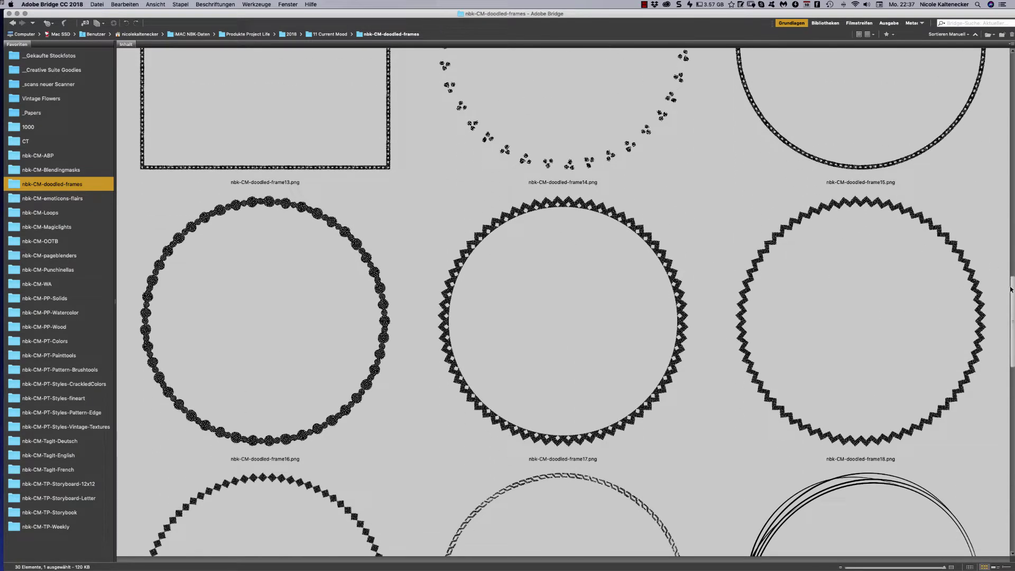
scroll(982, 348, "down", 7)
scroll(983, 348, "down", 8)
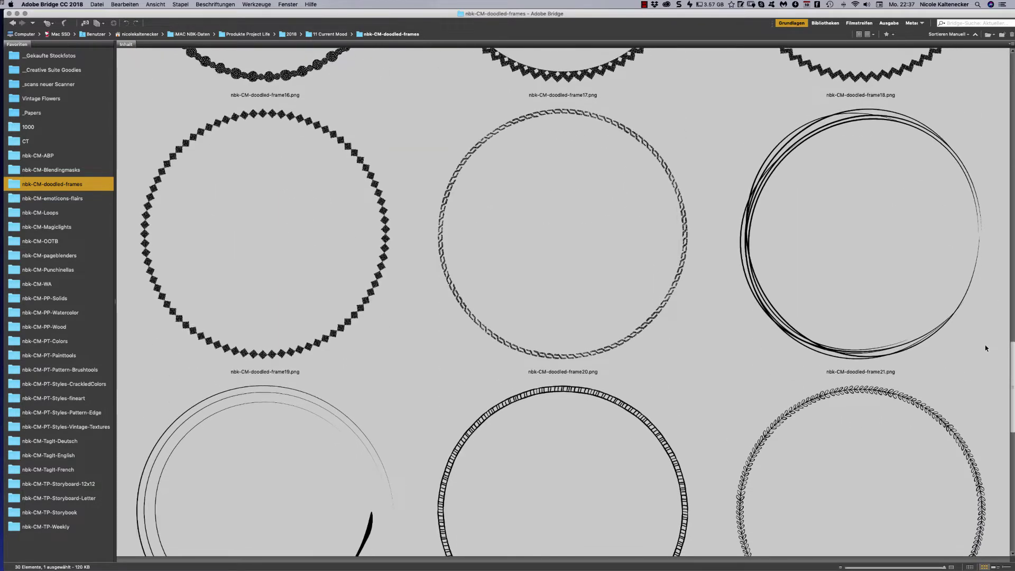
scroll(969, 428, "down", 4)
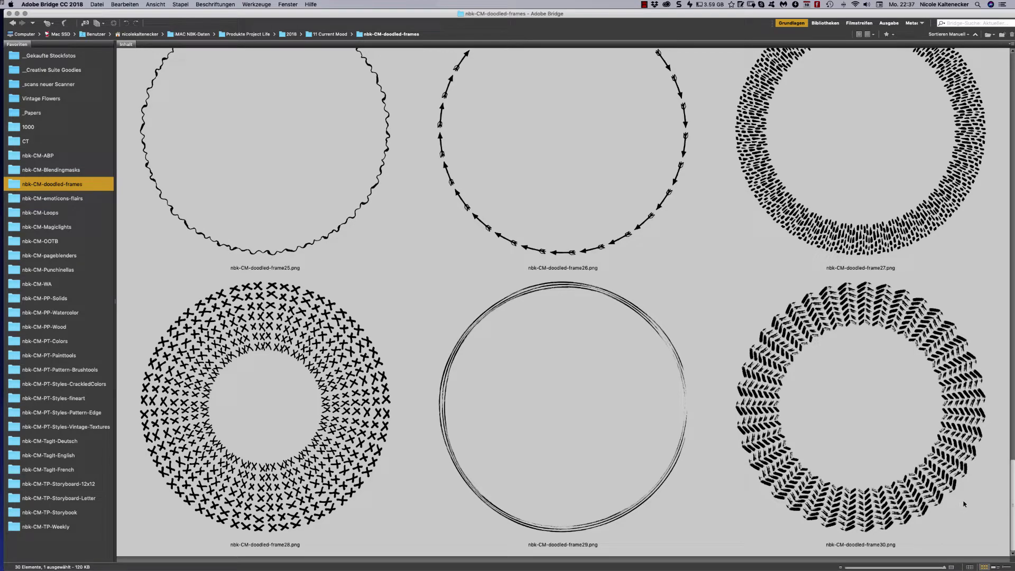
scroll(977, 438, "up", 3)
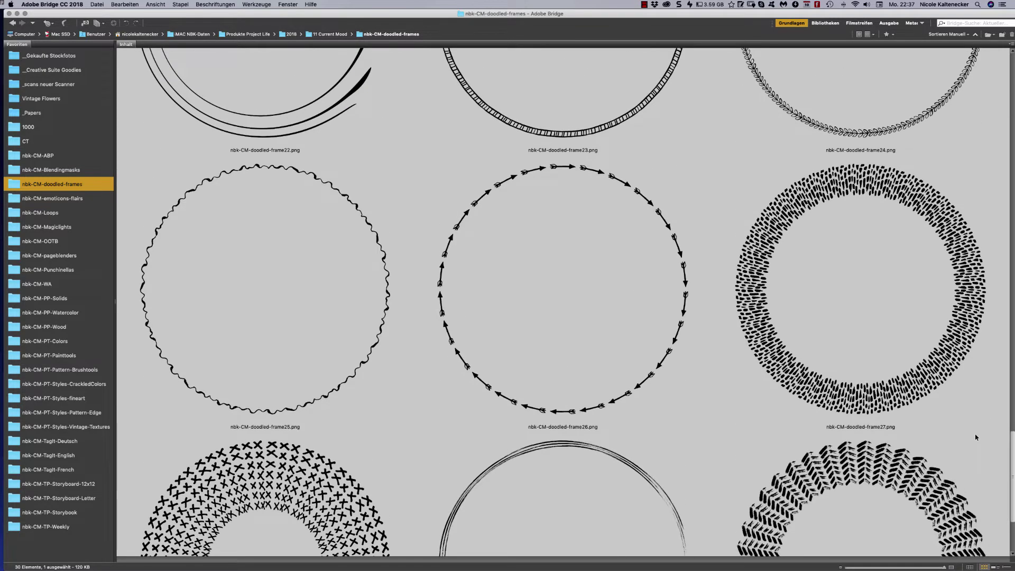
scroll(977, 438, "up", 20)
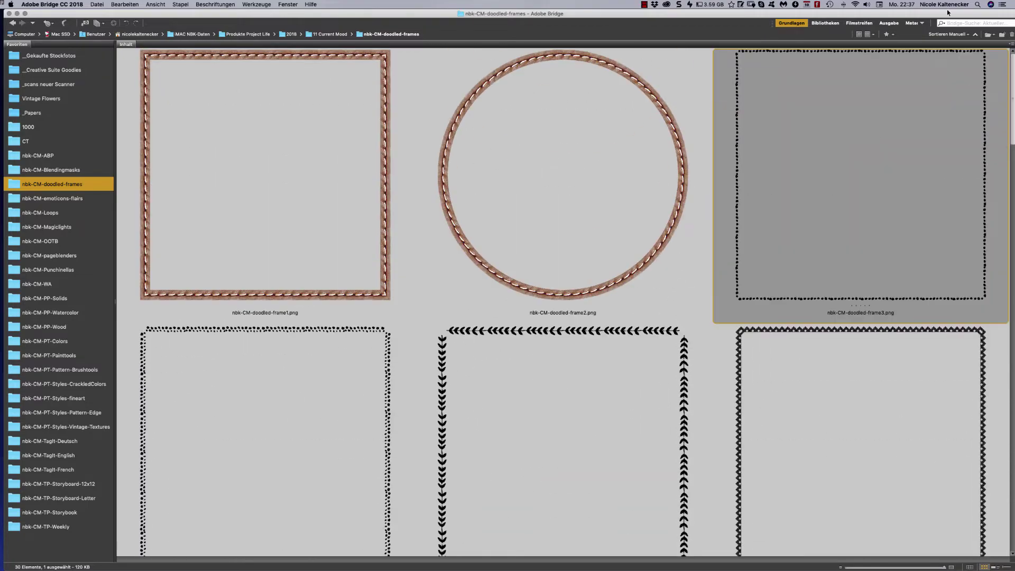
Preview nbk-CM-doodled-frame1.png and nbk-CM-doodled-frame2.png one after the other in full screen, returning to the folder view each time
left_click(318, 88)
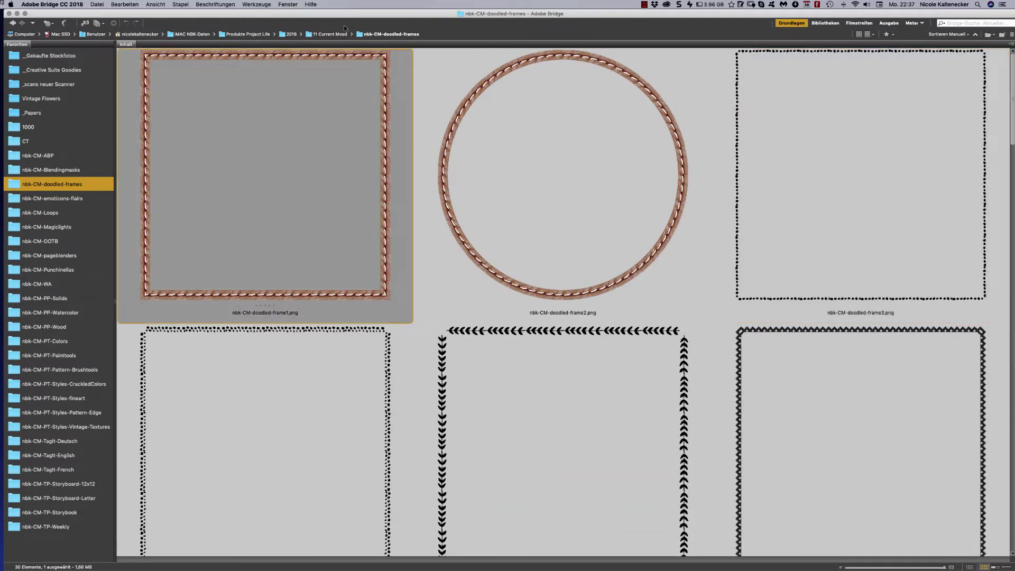
key("space")
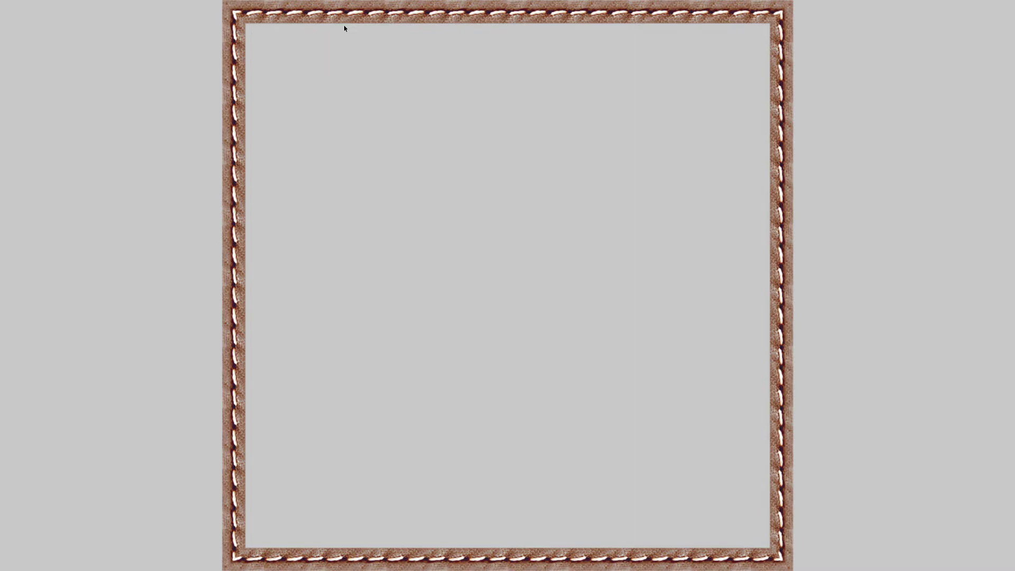
key("space")
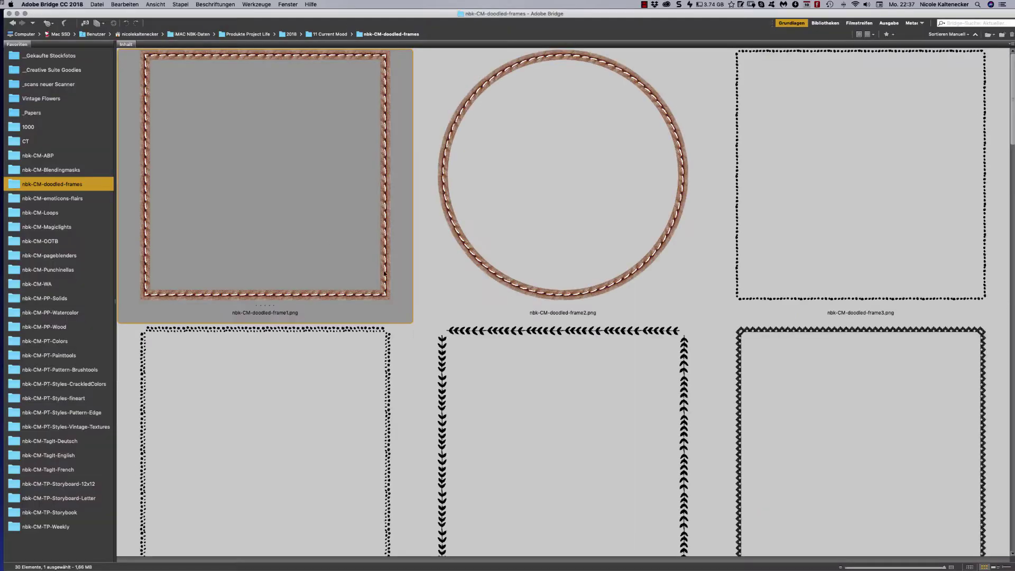
left_click(464, 298)
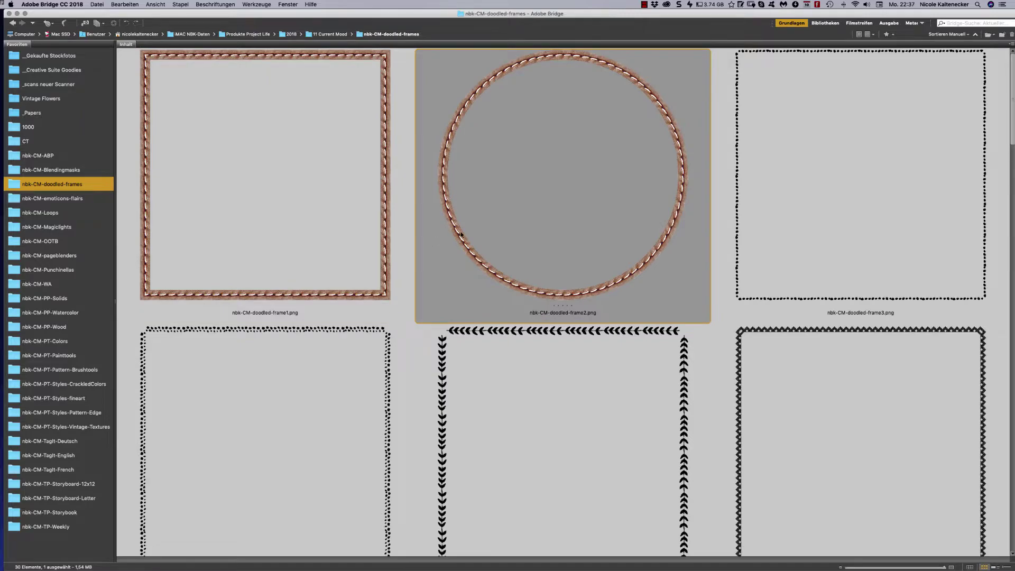
key("space")
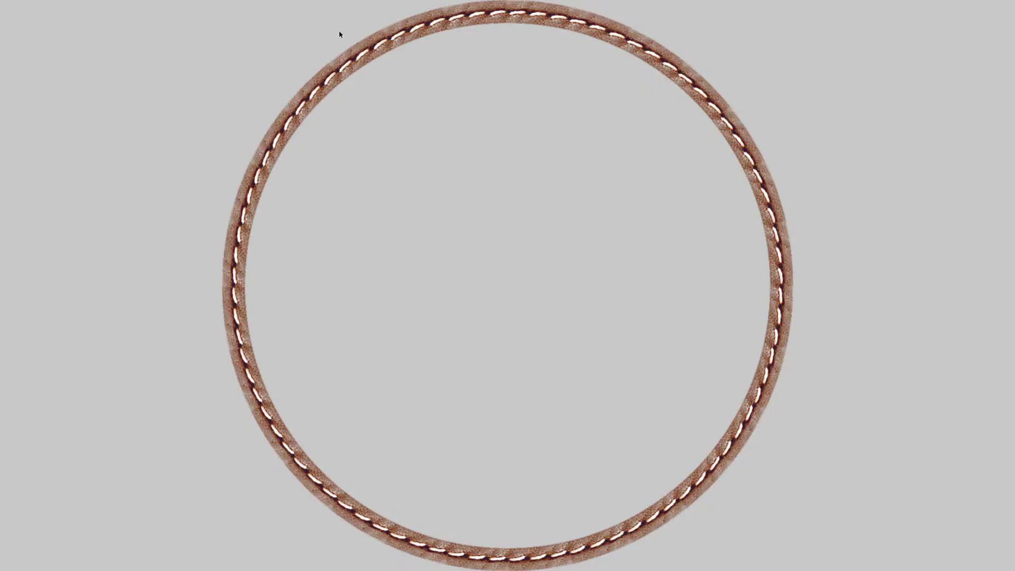
key("space")
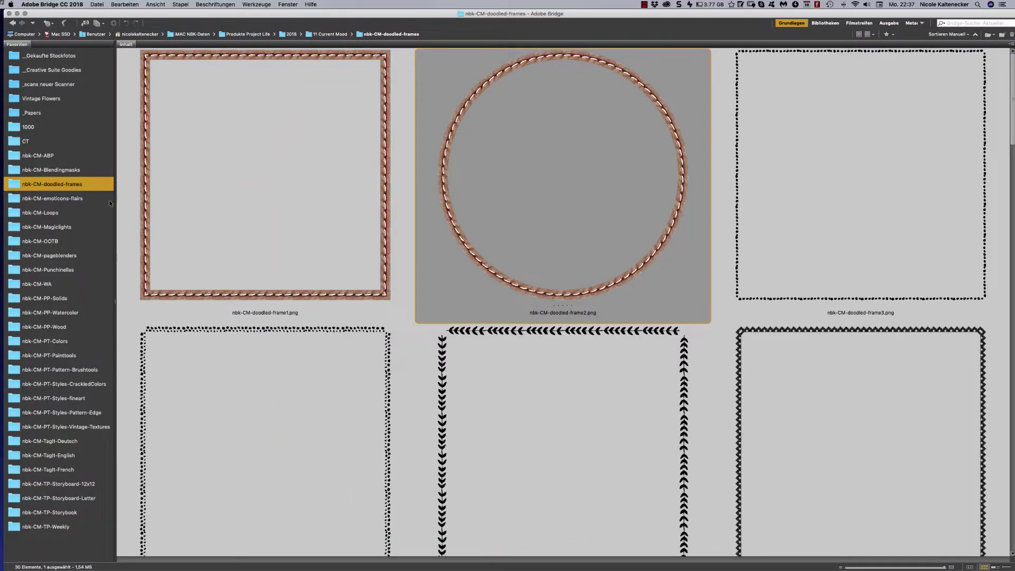
Open the nbk-CM-emoticons-flairs folder and examine its smileys, patterned flairs and word flairs from nbk-CM-emoticon1 through nbk-CM-emoticon24
left_click(74, 201)
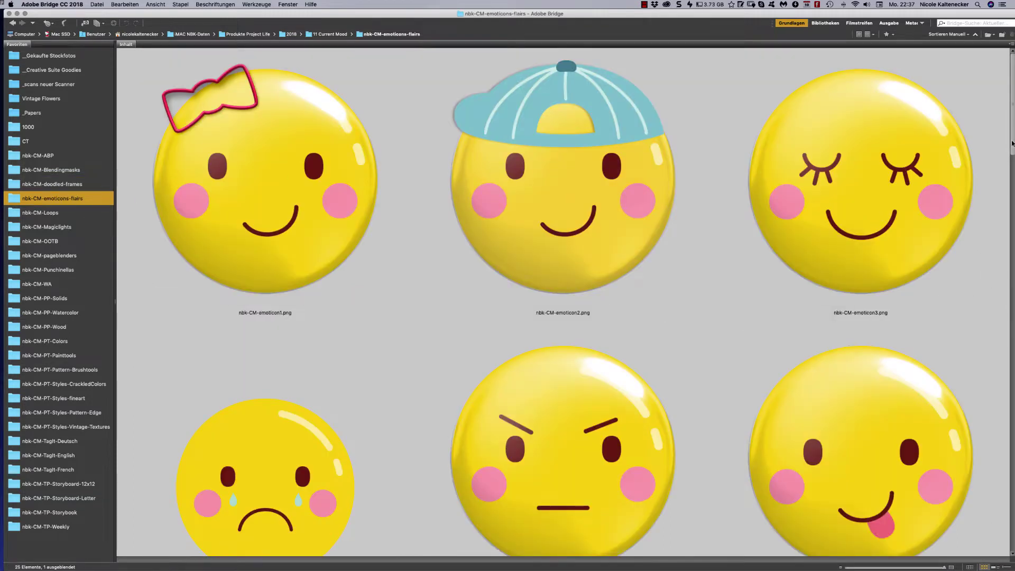
scroll(1011, 97, "down", 2)
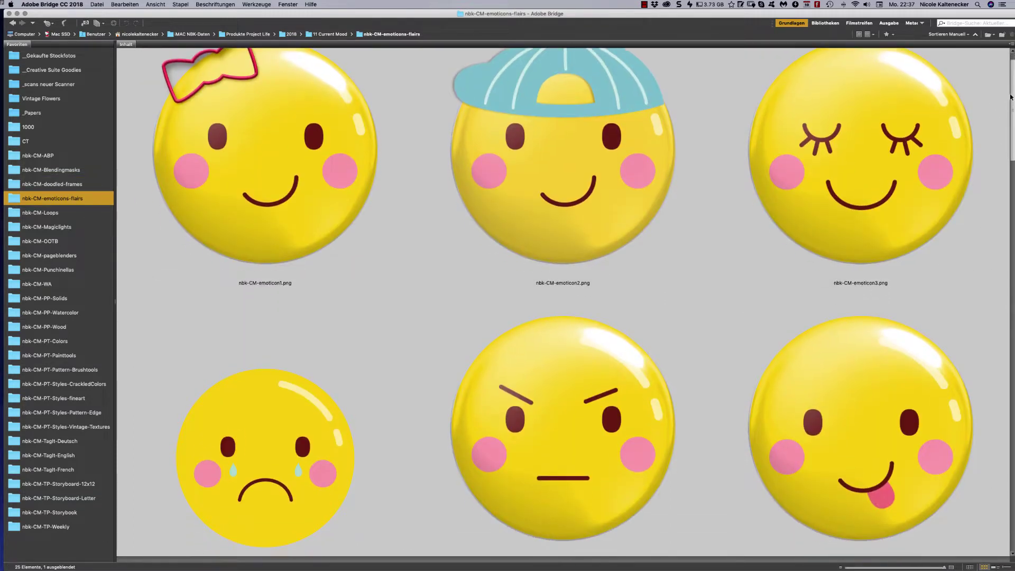
left_click_drag(1011, 97, 1001, 121)
scroll(1001, 121, "down", 10)
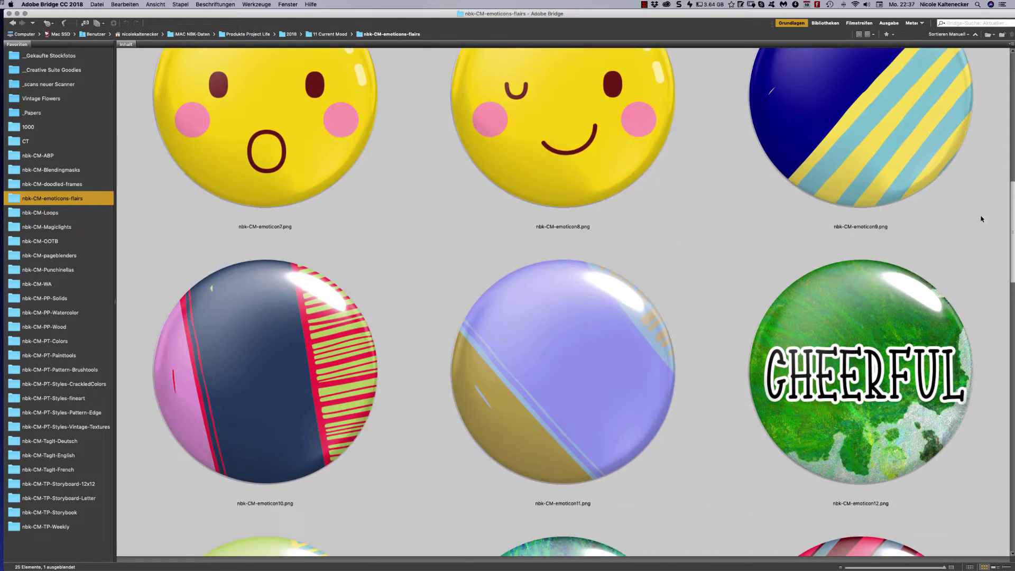
scroll(975, 190, "up", 5)
scroll(973, 175, "down", 2)
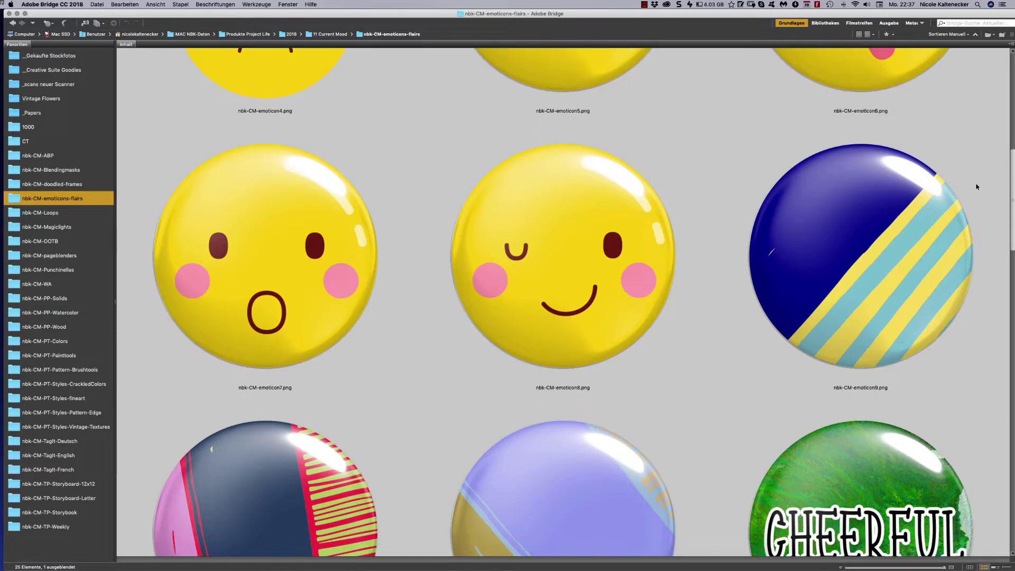
scroll(977, 186, "down", 8)
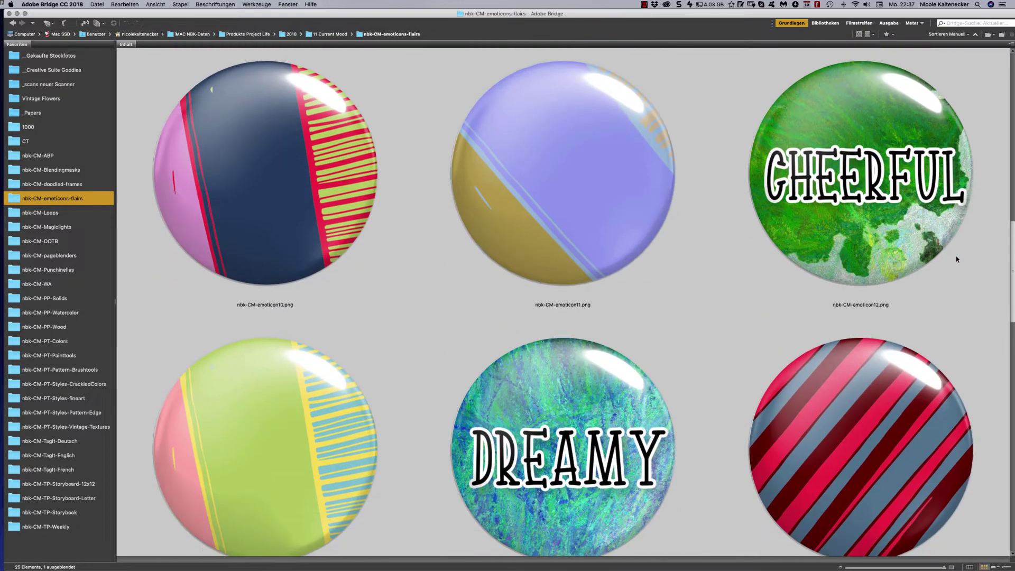
scroll(942, 301, "down", 5)
scroll(942, 304, "down", 5)
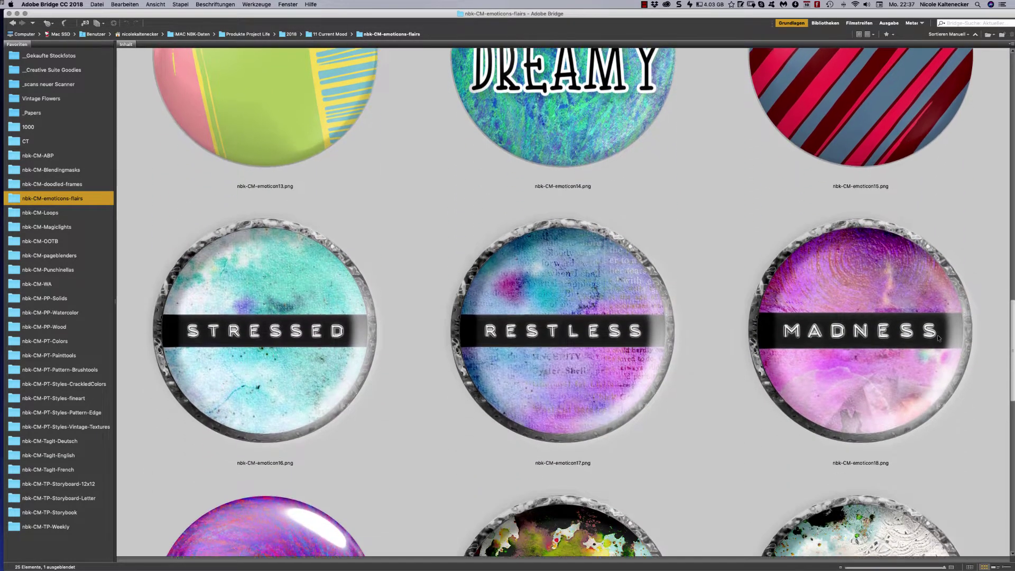
scroll(934, 352, "down", 12)
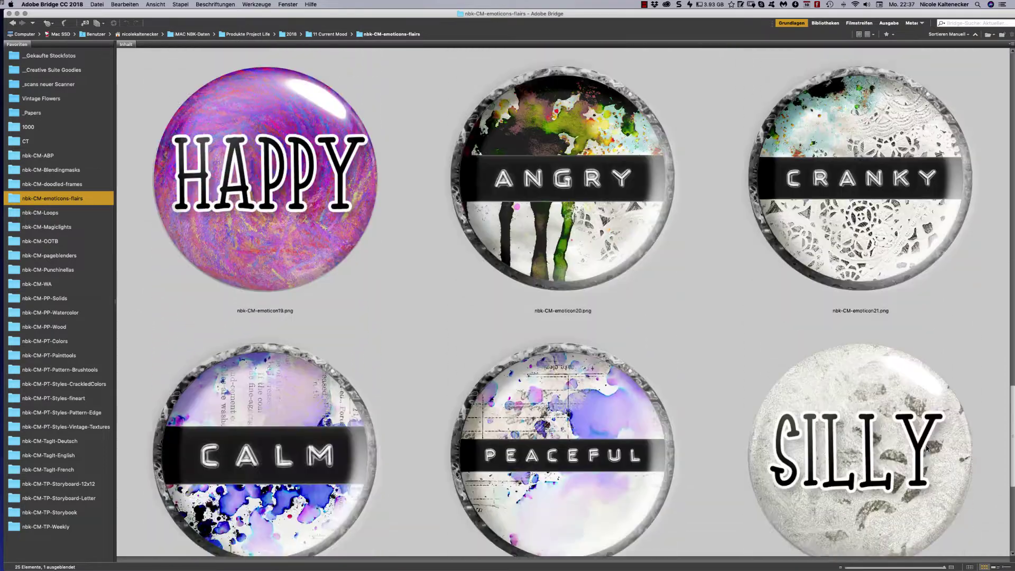
Go back up to the smiley flairs and look through the folder again down to the Calm, Peaceful, Silly and Weird flairs
scroll(923, 473, "up", 20)
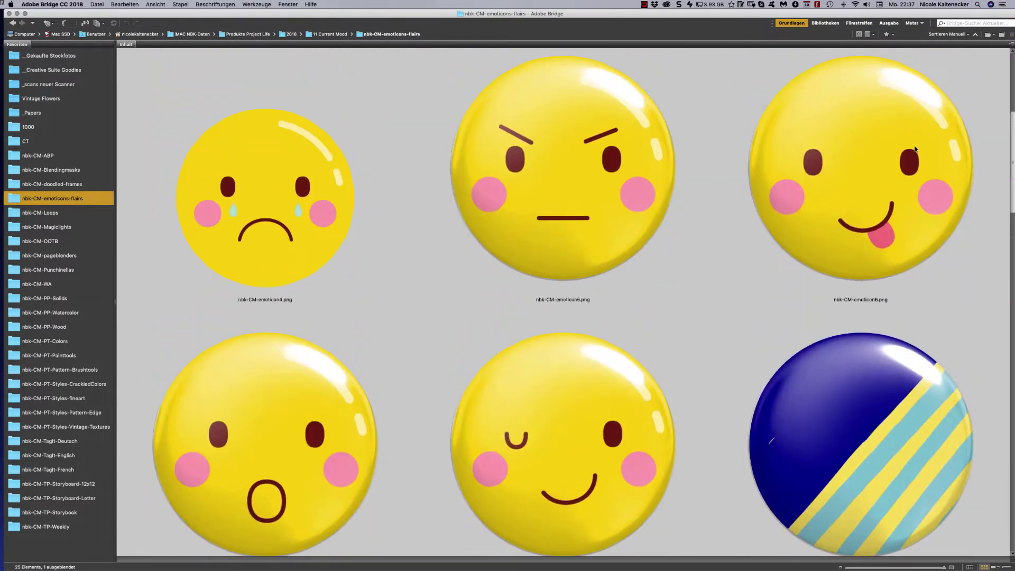
scroll(921, 275, "down", 3)
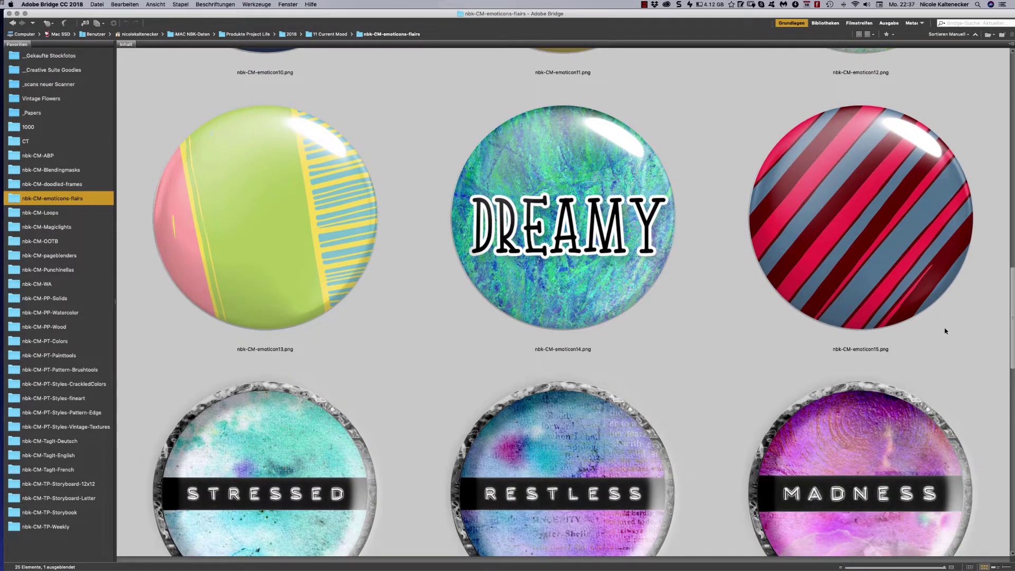
left_click_drag(1008, 273, 956, 468)
scroll(957, 455, "up", 3)
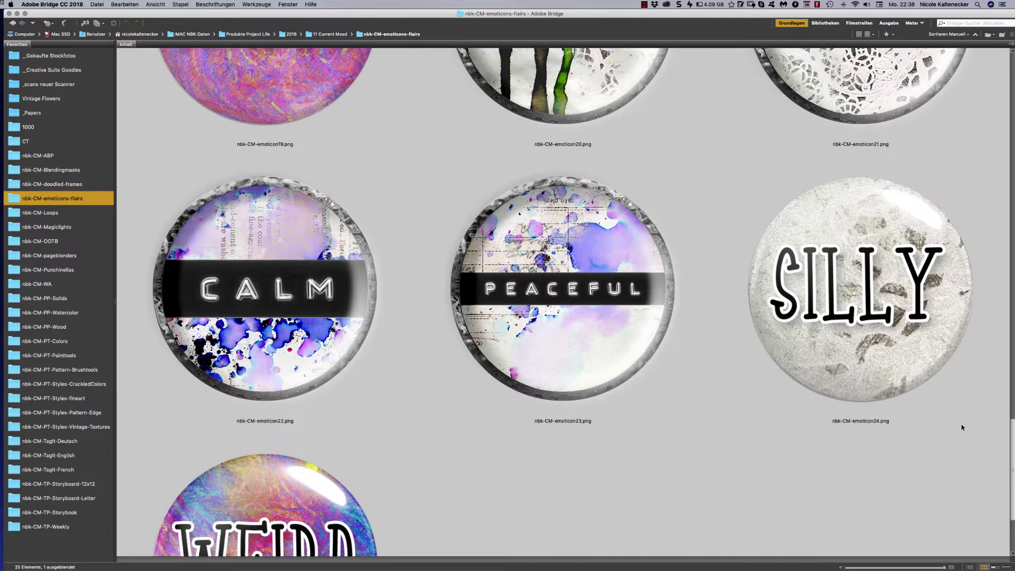
scroll(780, 312, "down", 1)
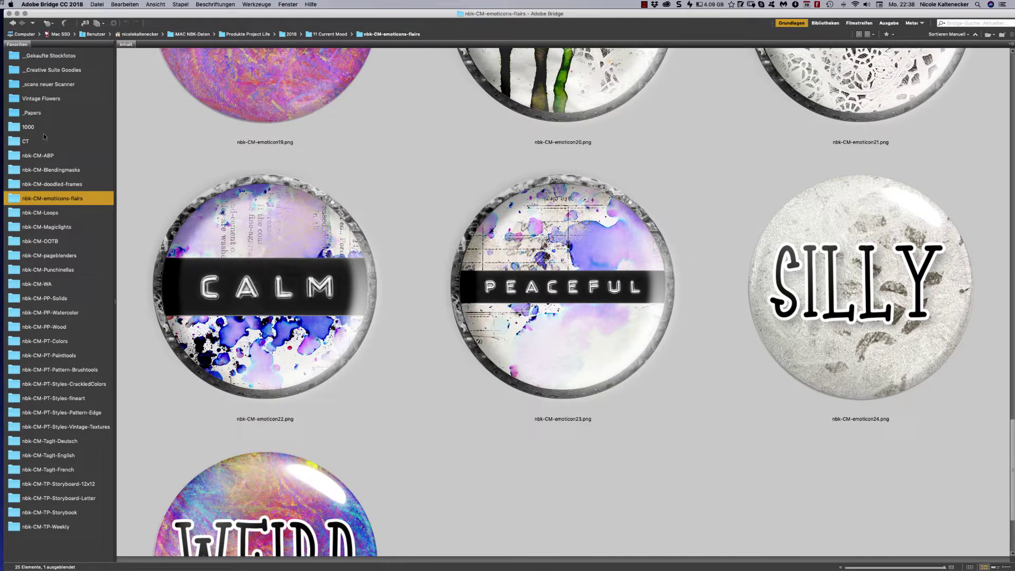
Open the CT folder and examine its sample layouts through to the last one, then return to the nbk-CM-emoticons-flairs folder
left_click(28, 140)
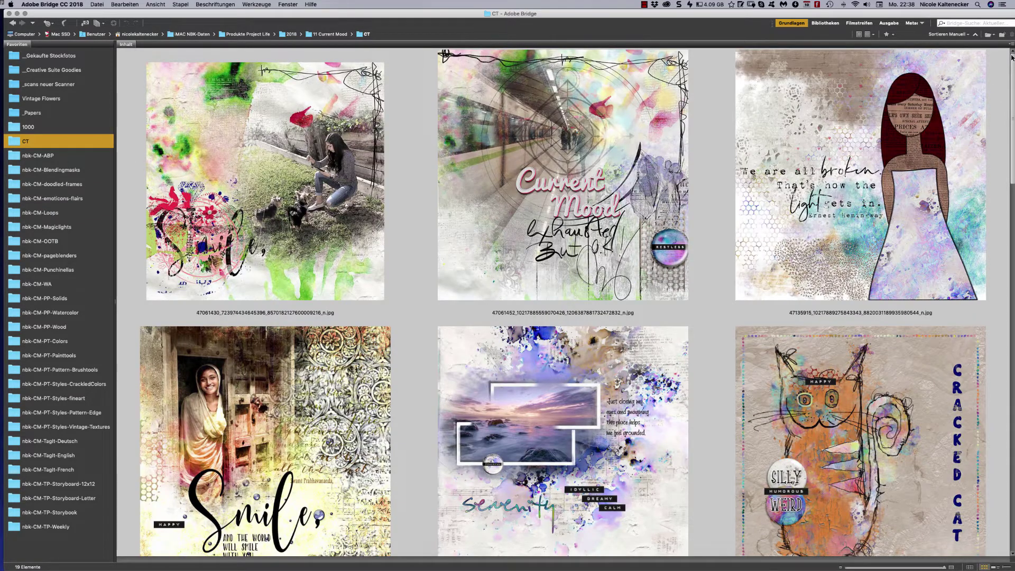
left_click_drag(1012, 57, 1012, 76)
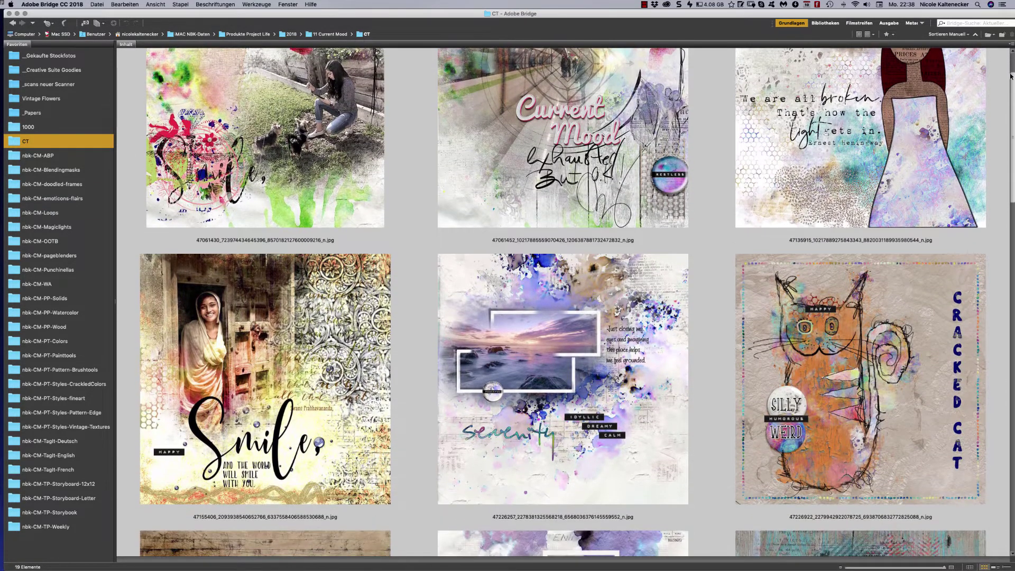
scroll(703, 270, "up", 2)
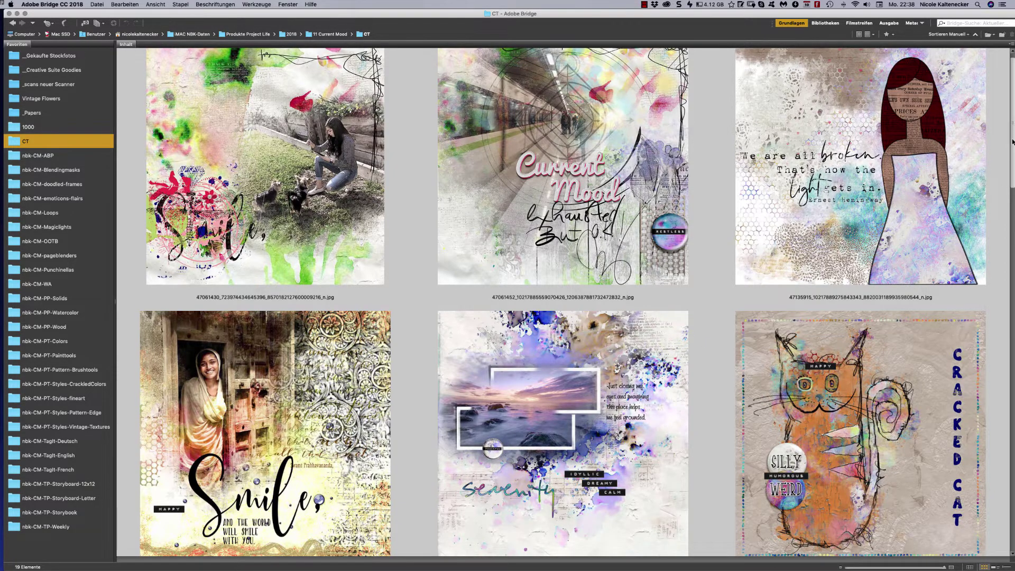
scroll(984, 190, "down", 10)
scroll(964, 228, "down", 8)
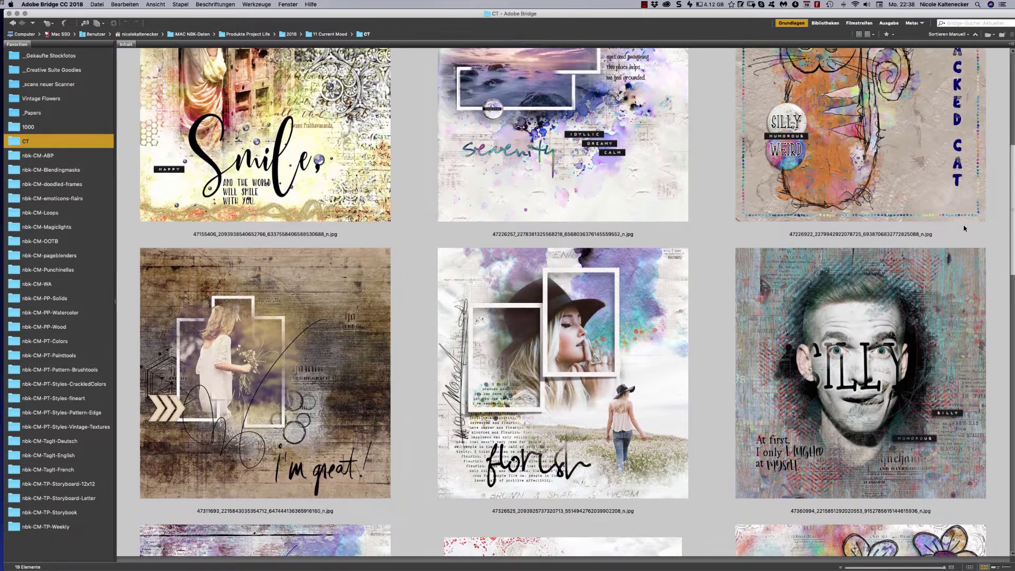
scroll(943, 304, "down", 11)
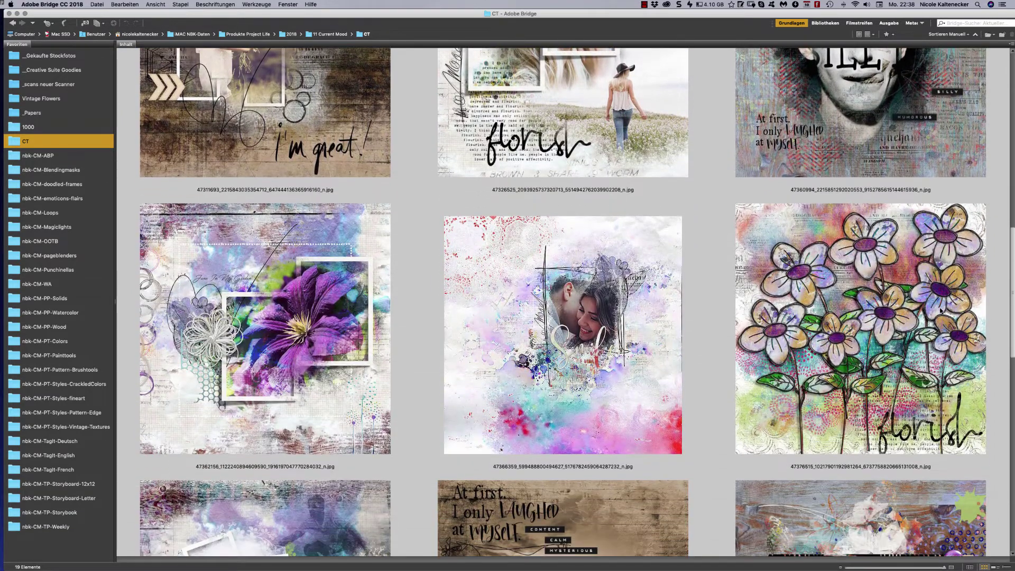
scroll(915, 401, "down", 9)
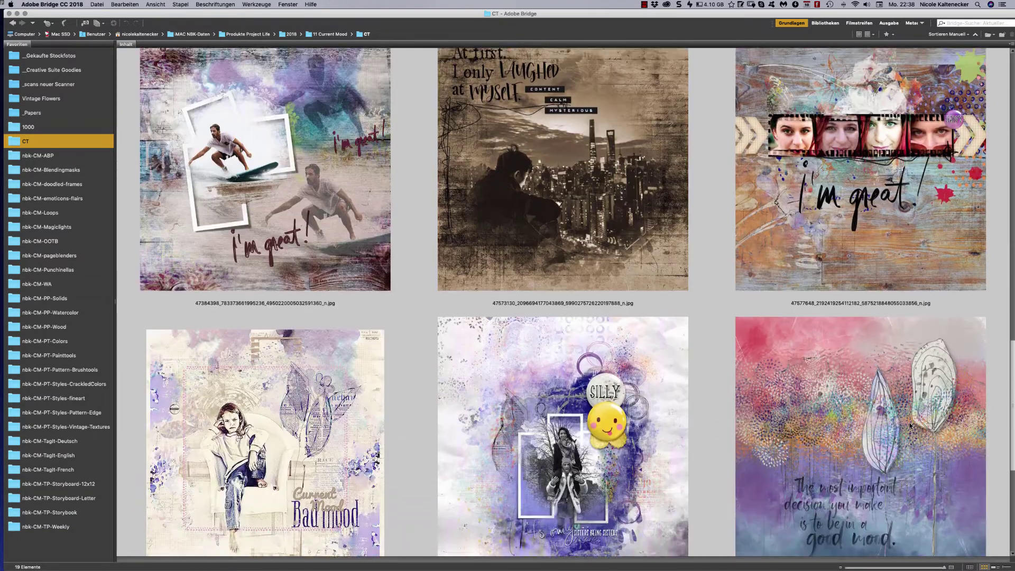
scroll(909, 478, "down", 2)
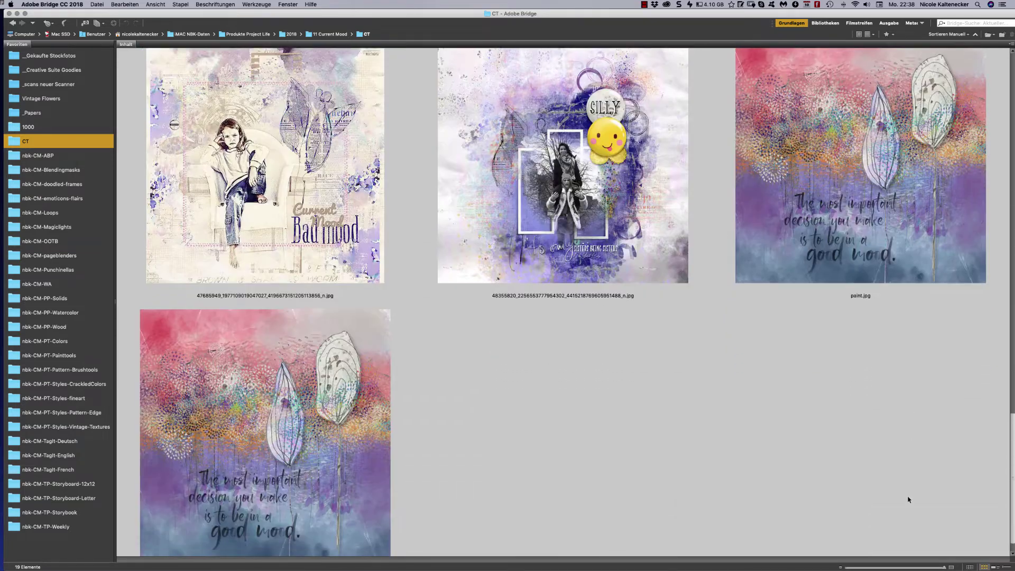
scroll(909, 501, "up", 5)
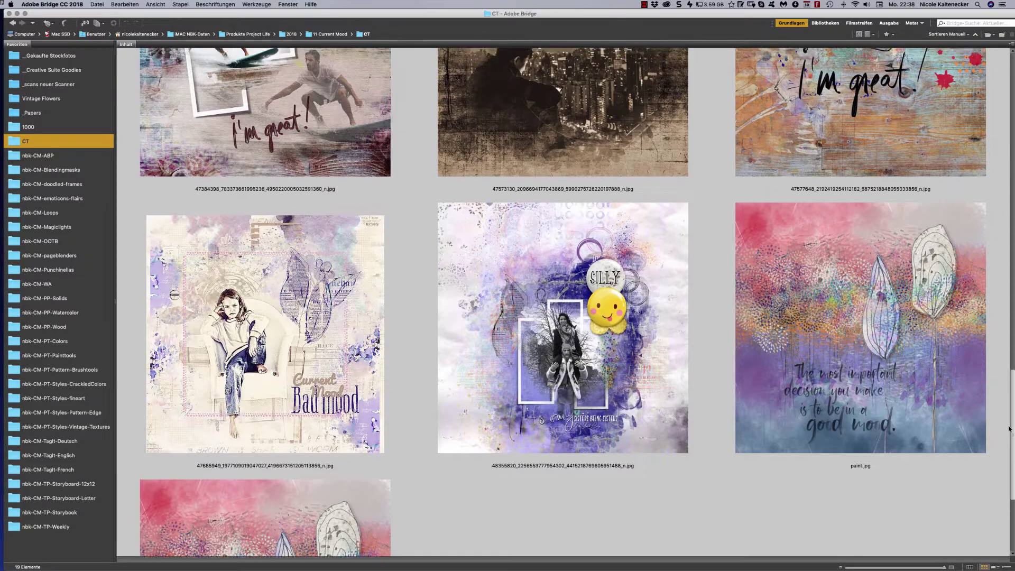
left_click_drag(1008, 434, 370, 296)
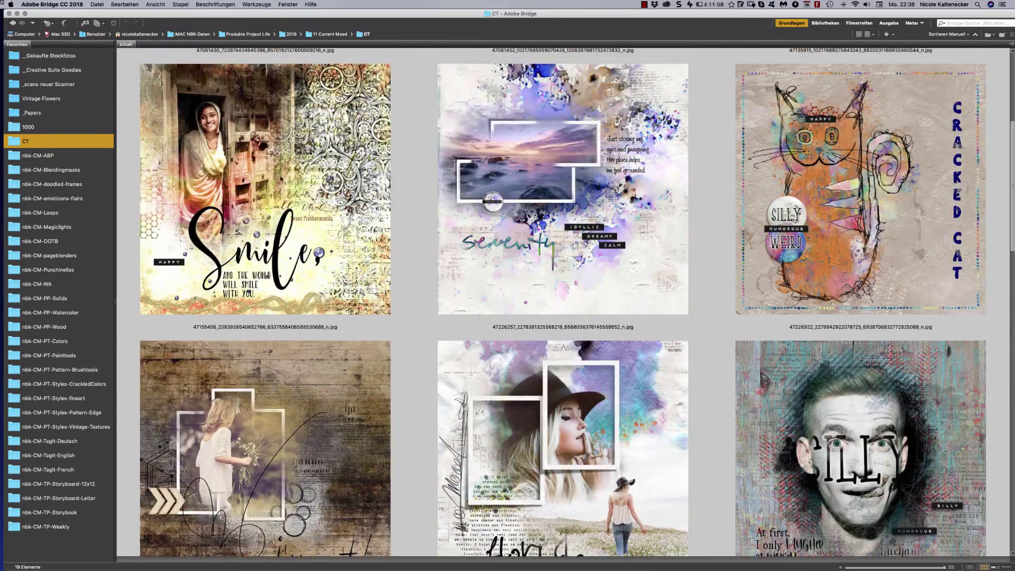
left_click(65, 200)
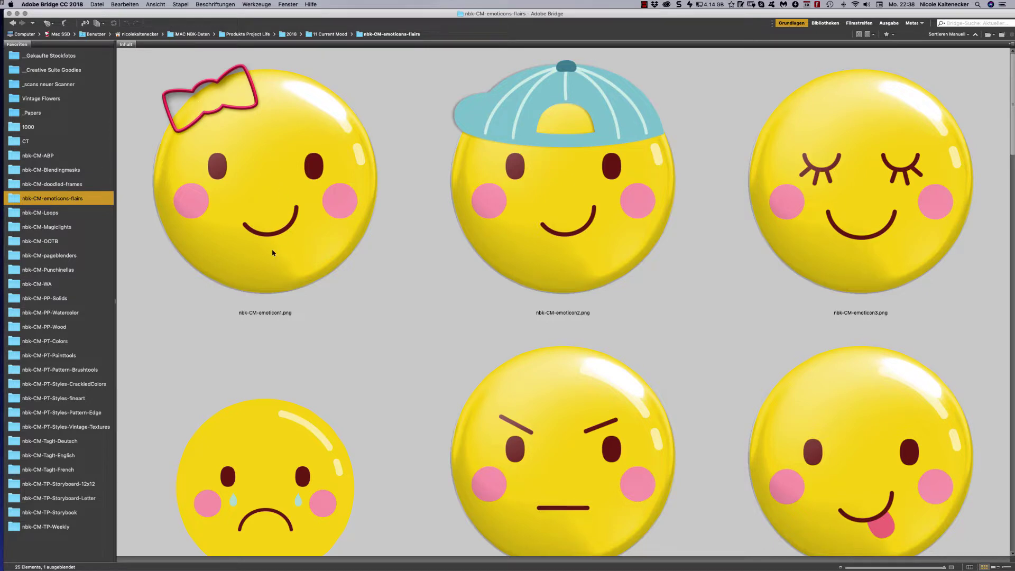
left_click(352, 328)
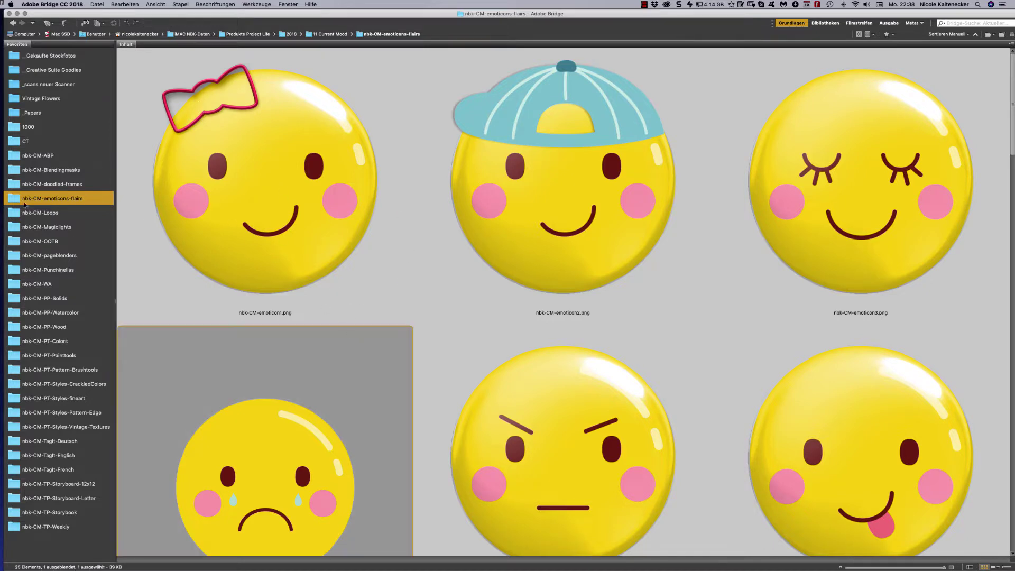
Open the nbk-CM-Loops folder and examine the scribbled loops, with and without shadow, from nbk-CM-Loop-1 through nbk-CM-Loop-7
left_click(69, 211)
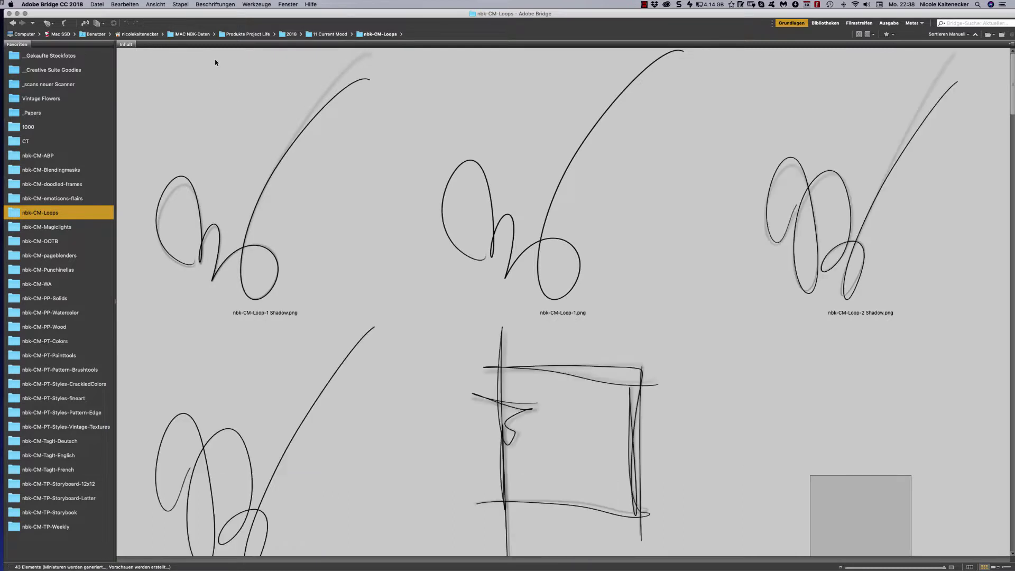
left_click_drag(1009, 63, 1007, 61)
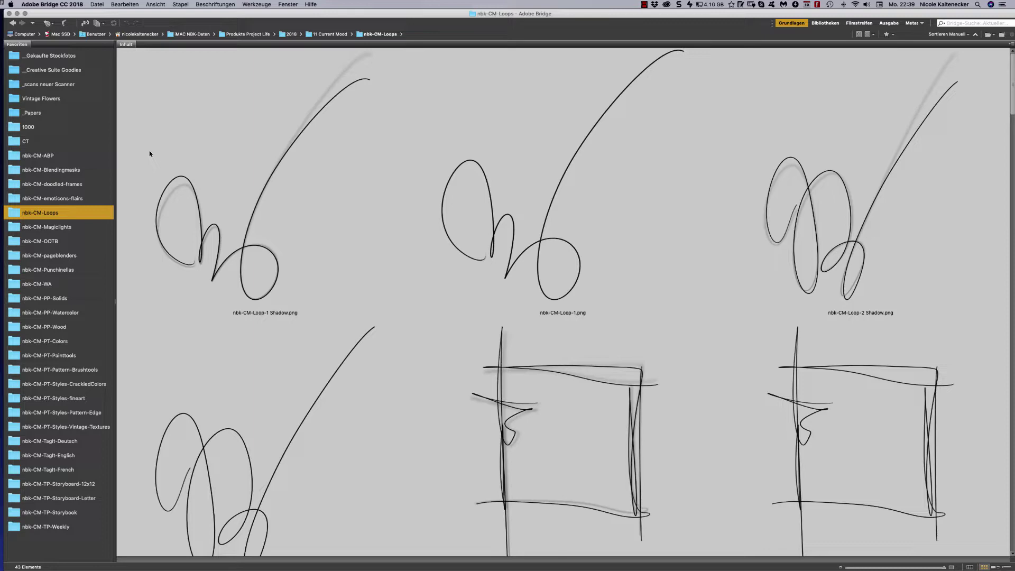
left_click_drag(1009, 78, 1001, 125)
scroll(860, 199, "down", 1)
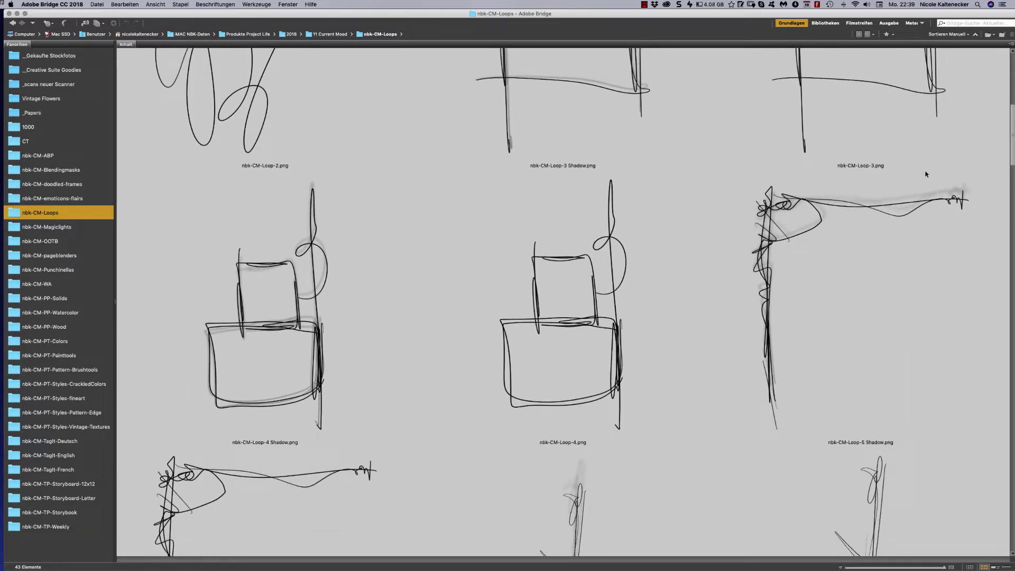
scroll(717, 185, "down", 2)
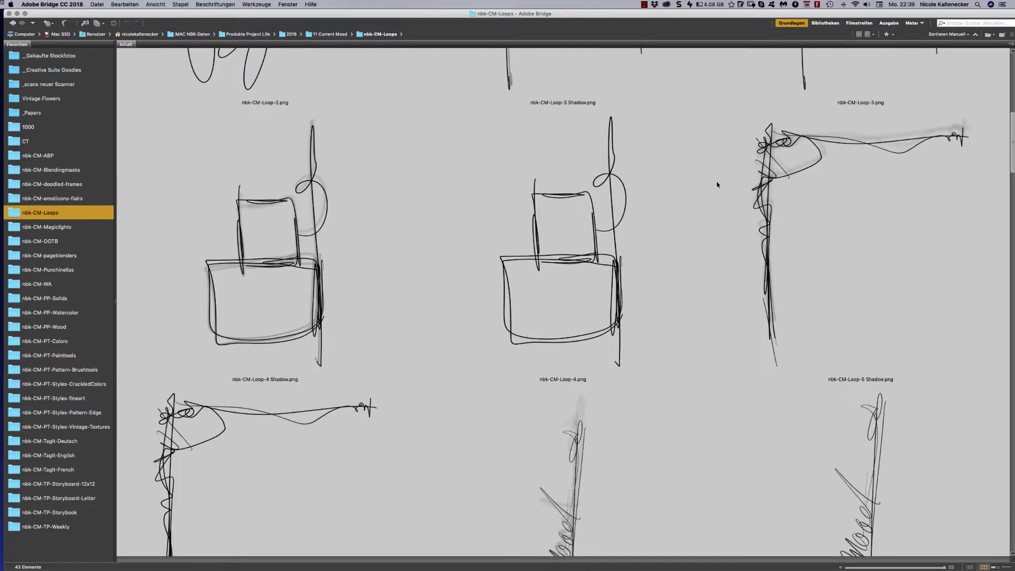
scroll(991, 213, "down", 8)
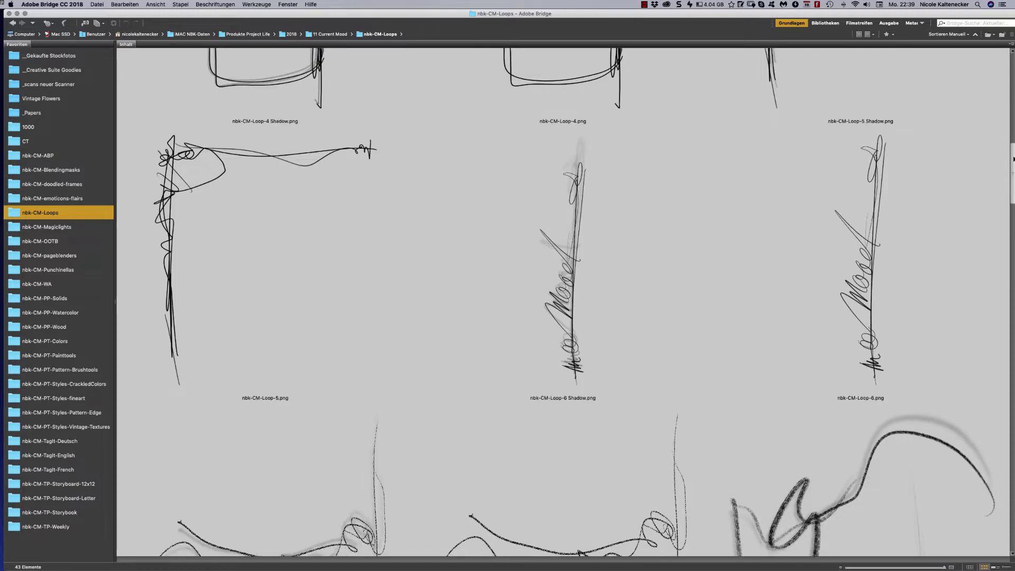
scroll(1006, 183, "down", 6)
scroll(1006, 184, "down", 5)
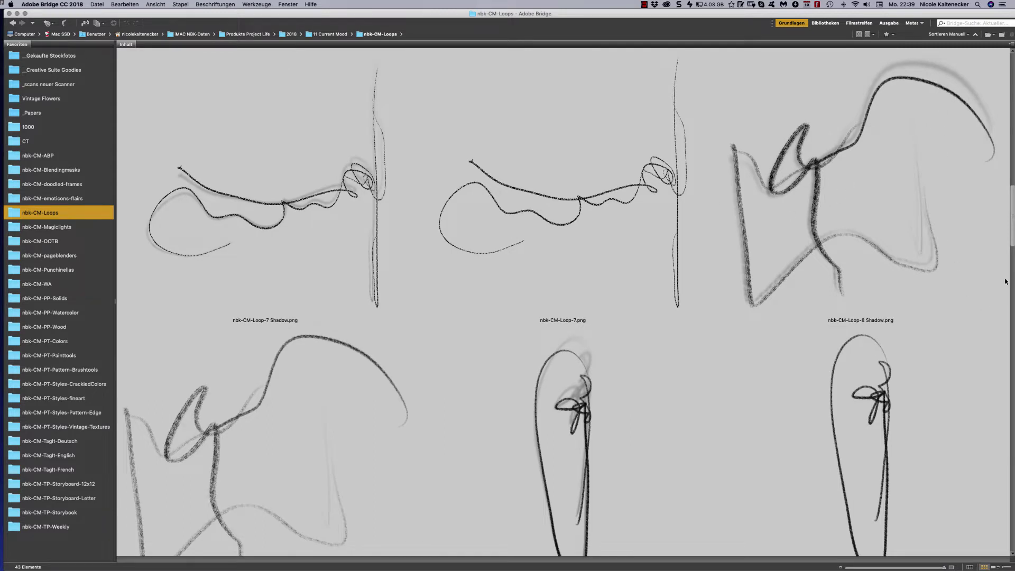
Examine the remaining loops from nbk-CM-Loop-8 through nbk-CM-Loop-21 and the nbk-CM-Loops-brushes.abr file at the end of the folder
scroll(1010, 244, "down", 4)
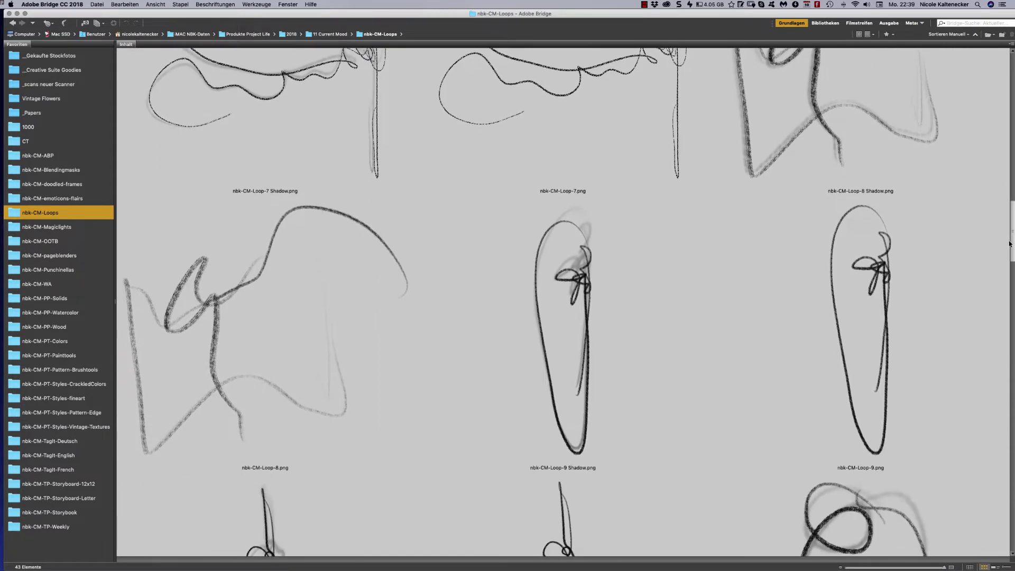
scroll(1010, 244, "down", 15)
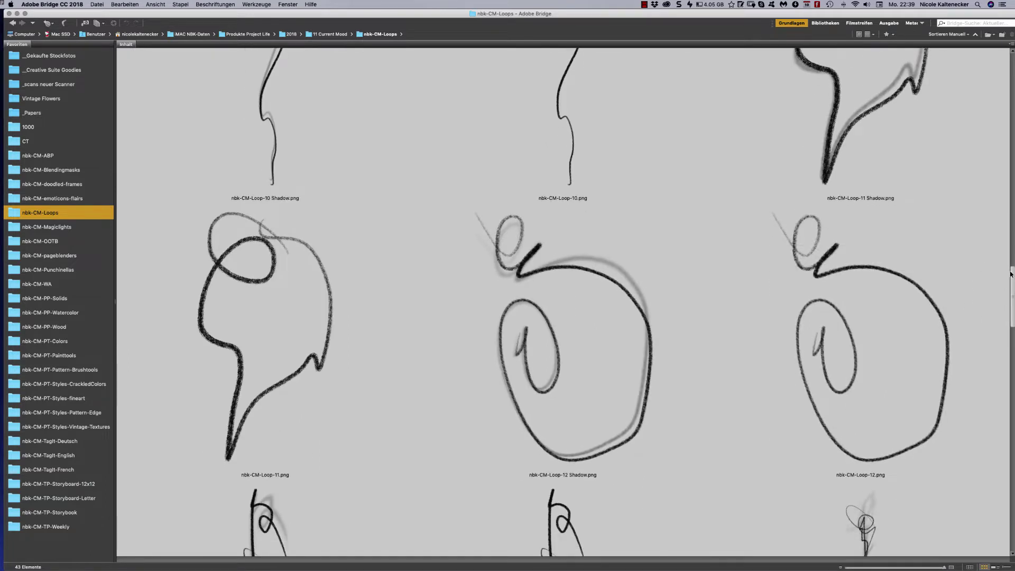
scroll(1011, 273, "down", 14)
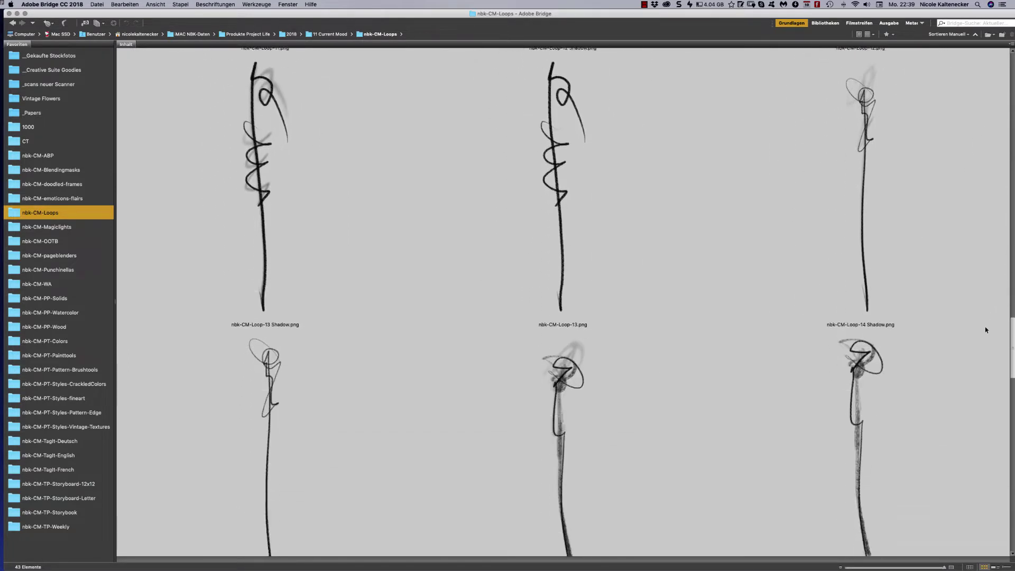
scroll(985, 330, "down", 20)
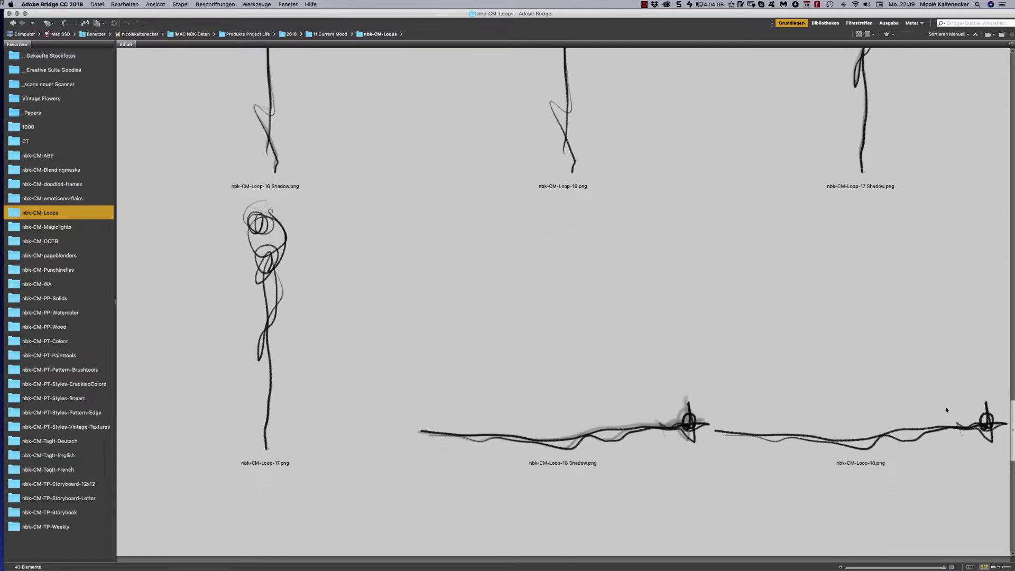
scroll(947, 410, "down", 18)
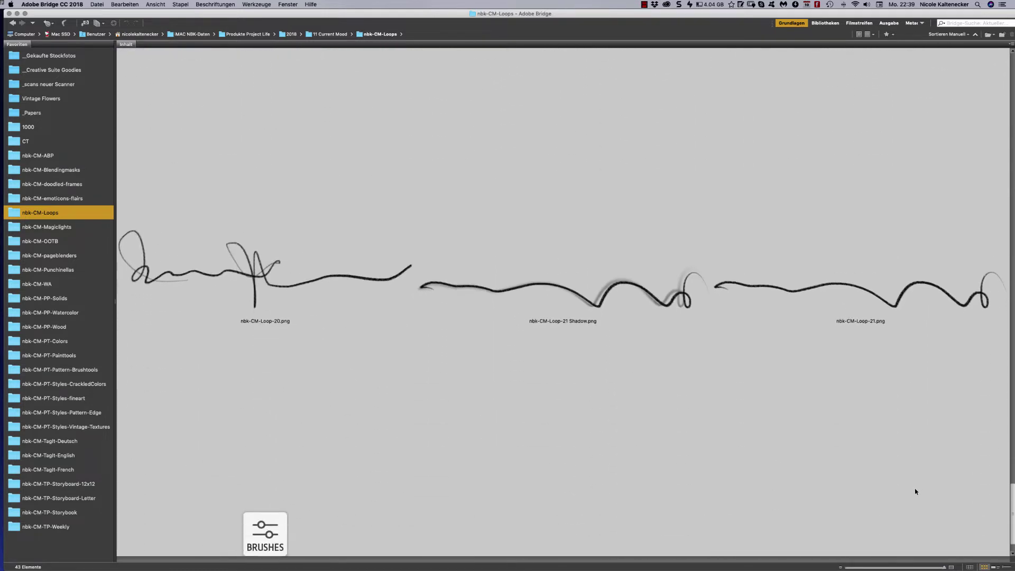
scroll(911, 503, "down", 2)
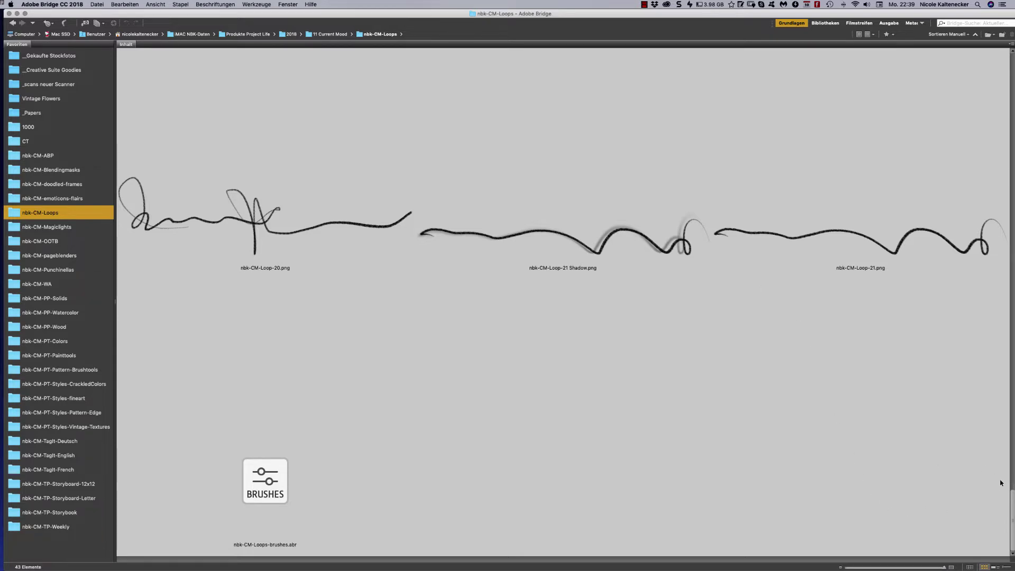
scroll(1001, 483, "up", 5)
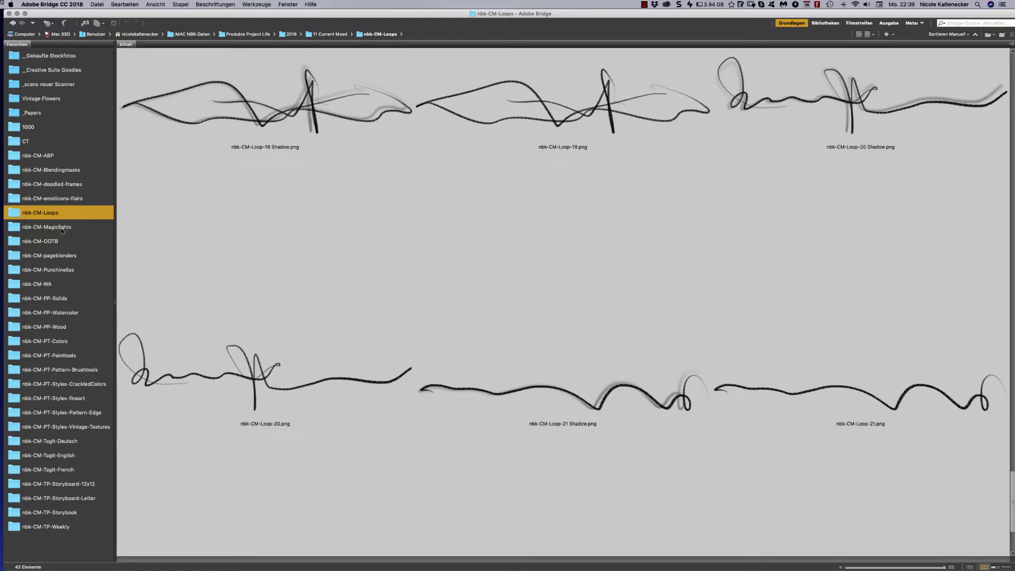
Open the nbk-CM-Magiclights folder and examine the light overlays through to nbk-CM-Magiclight-20, then return to nbk-CM-Magiclight-1
left_click(67, 228)
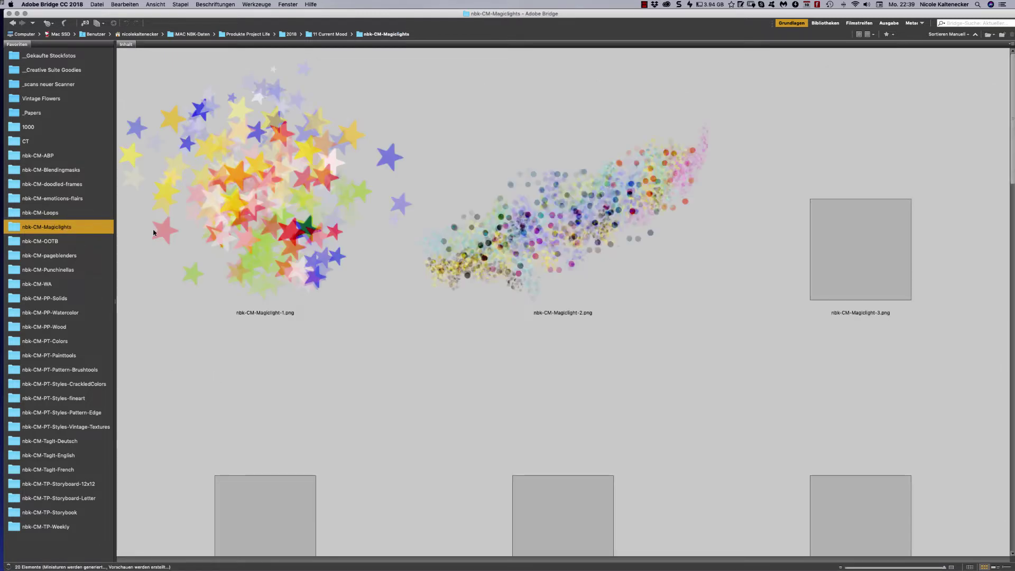
left_click(717, 247)
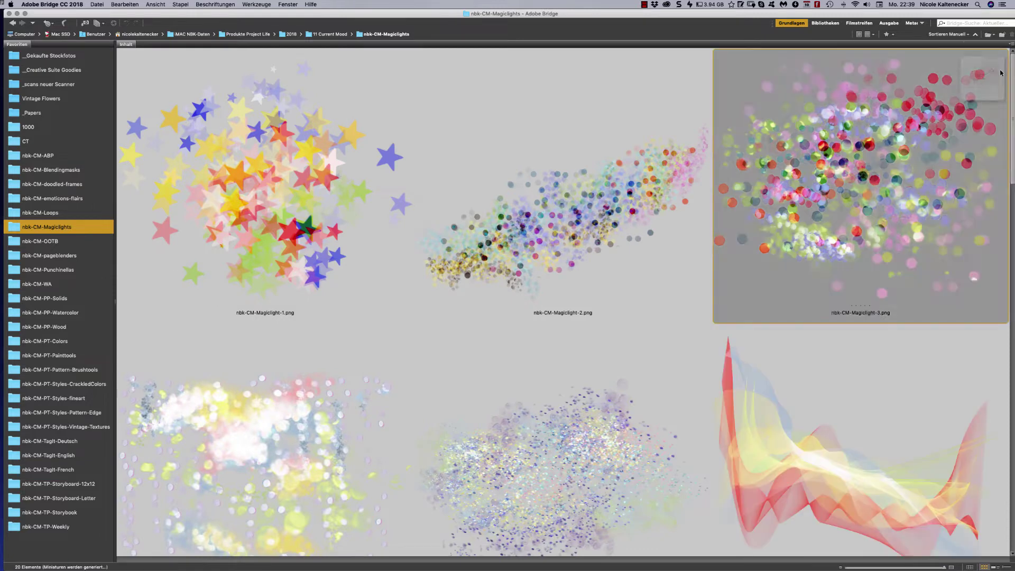
scroll(1013, 67, "down", 1)
left_click_drag(1012, 67, 871, 382)
scroll(871, 380, "down", 5)
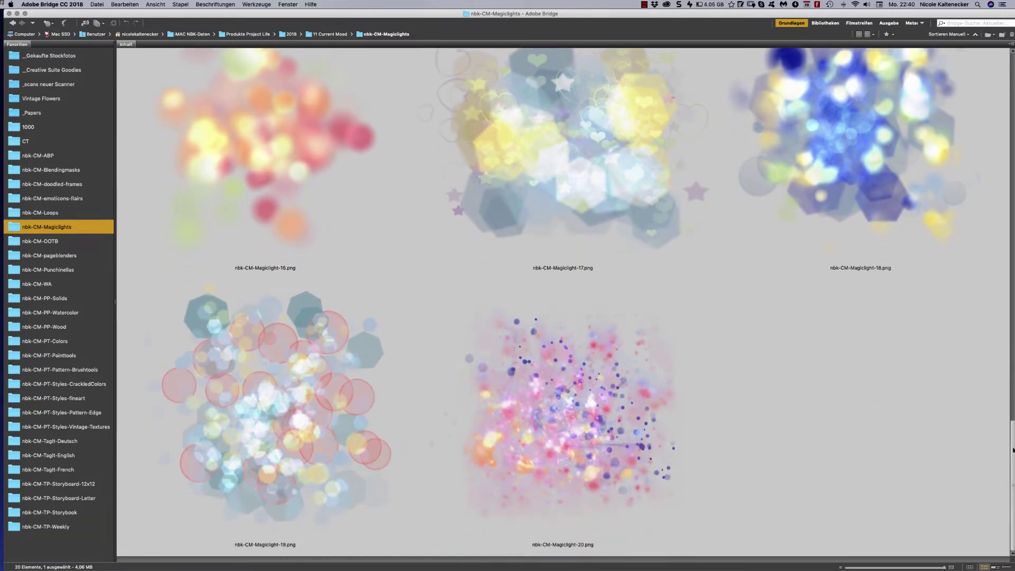
scroll(1003, 374, "up", 7)
scroll(1003, 383, "up", 13)
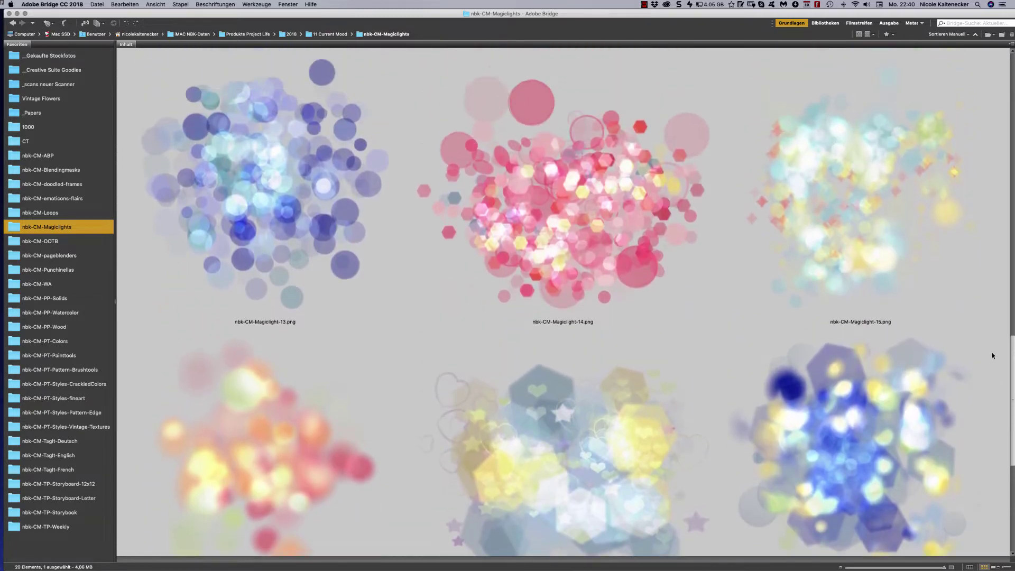
scroll(957, 256, "up", 6)
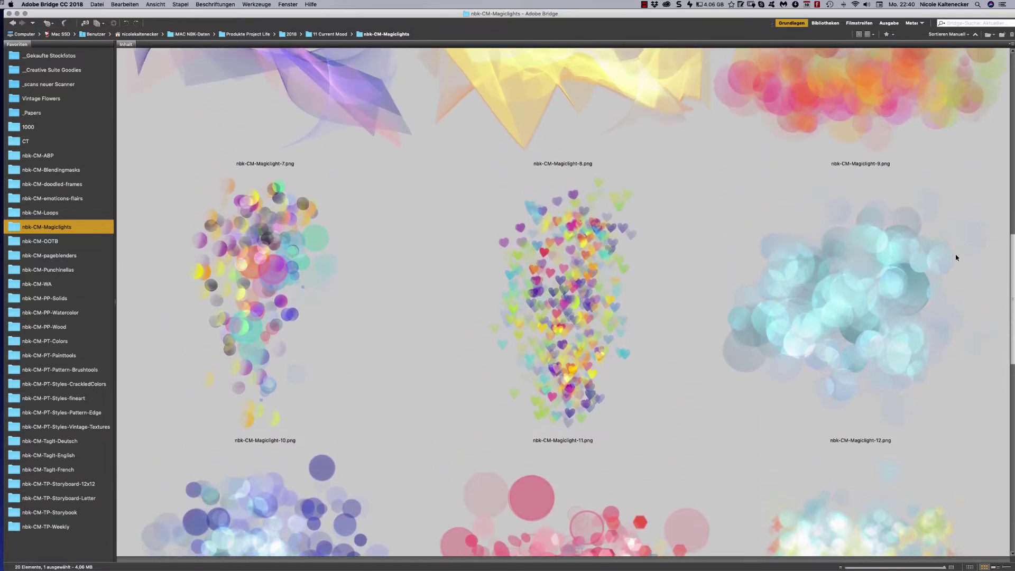
scroll(931, 212, "up", 12)
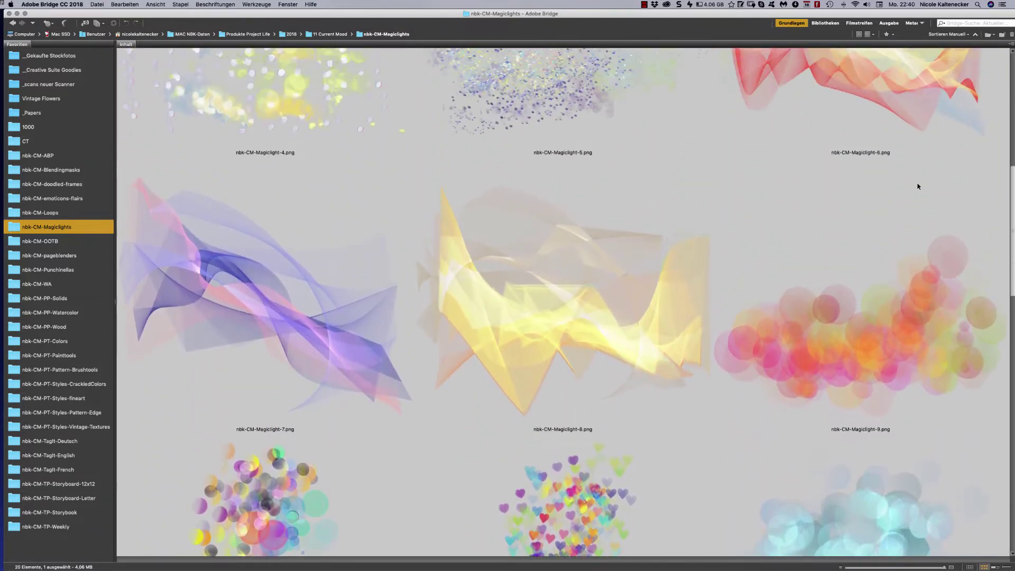
scroll(880, 106, "up", 4)
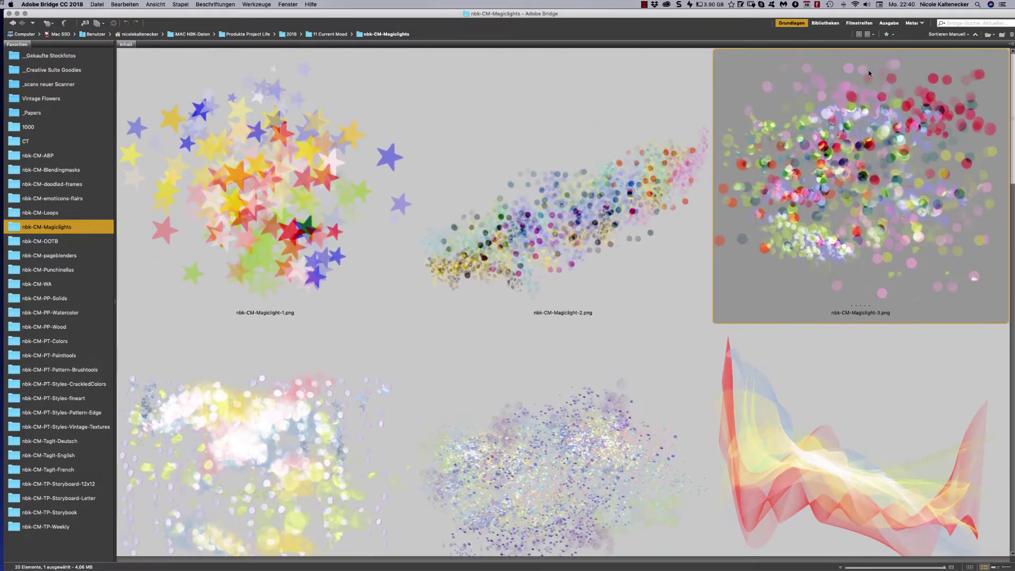
Look through the magic lights a second time down to nbk-CM-Magiclight-18 and go back to the first ones
scroll(897, 134, "down", 10)
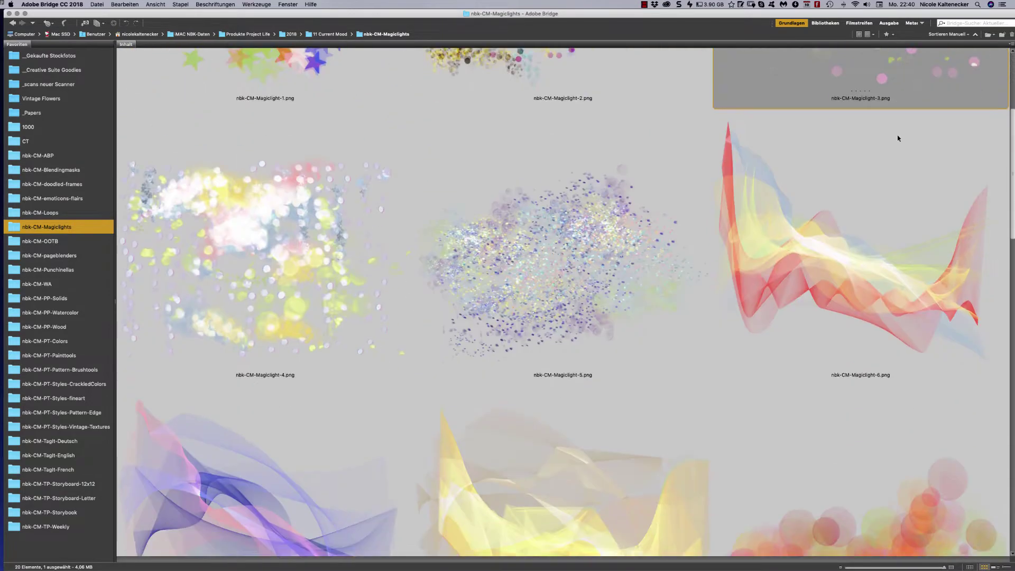
scroll(900, 141, "up", 10)
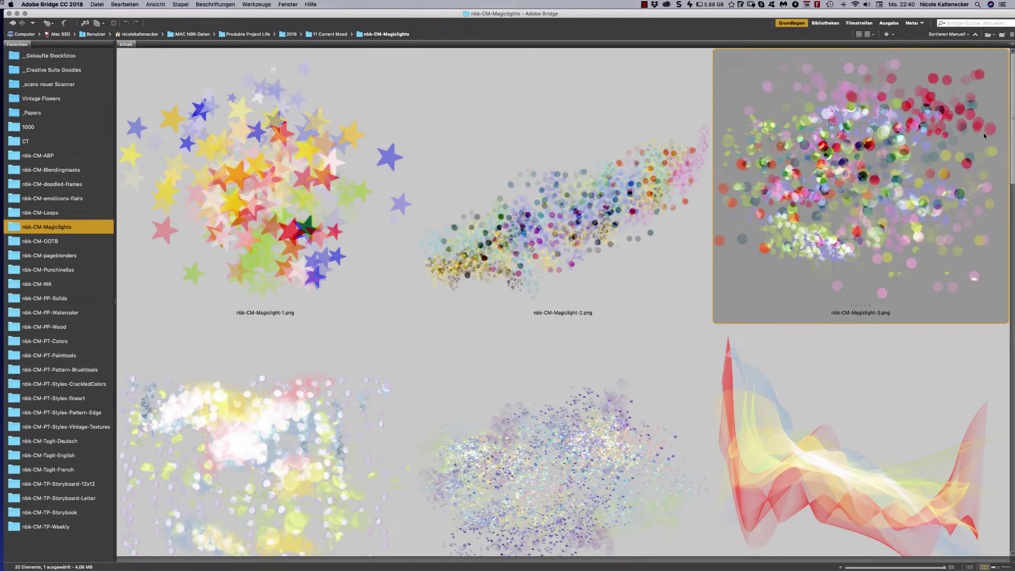
scroll(973, 132, "down", 7)
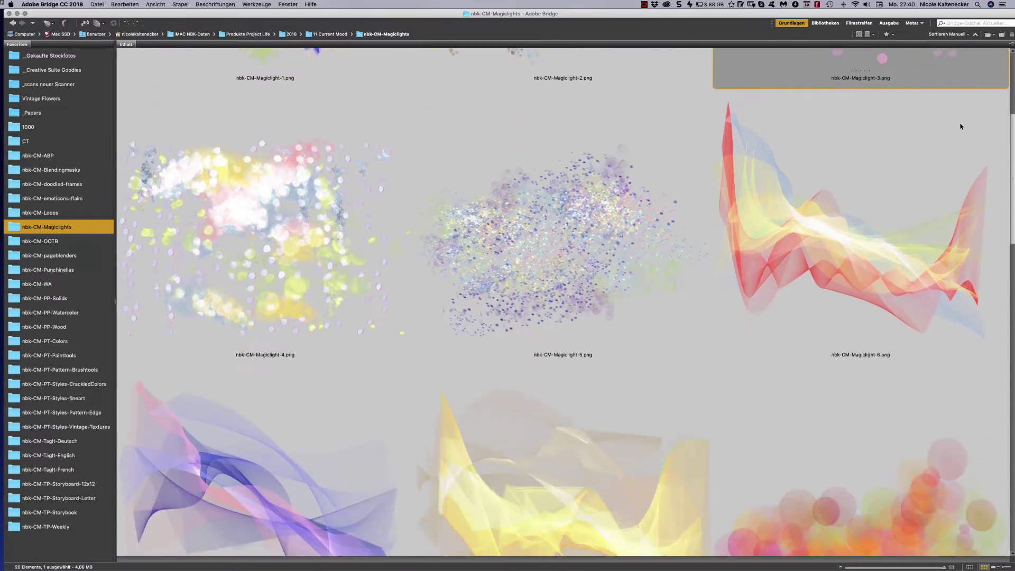
scroll(962, 126, "down", 18)
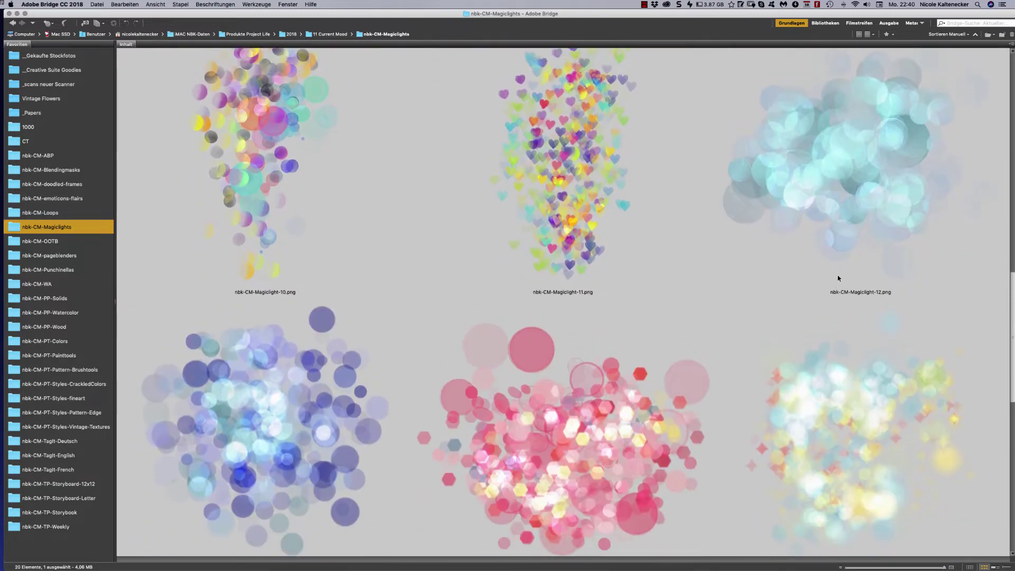
scroll(838, 277, "down", 6)
scroll(837, 331, "down", 9)
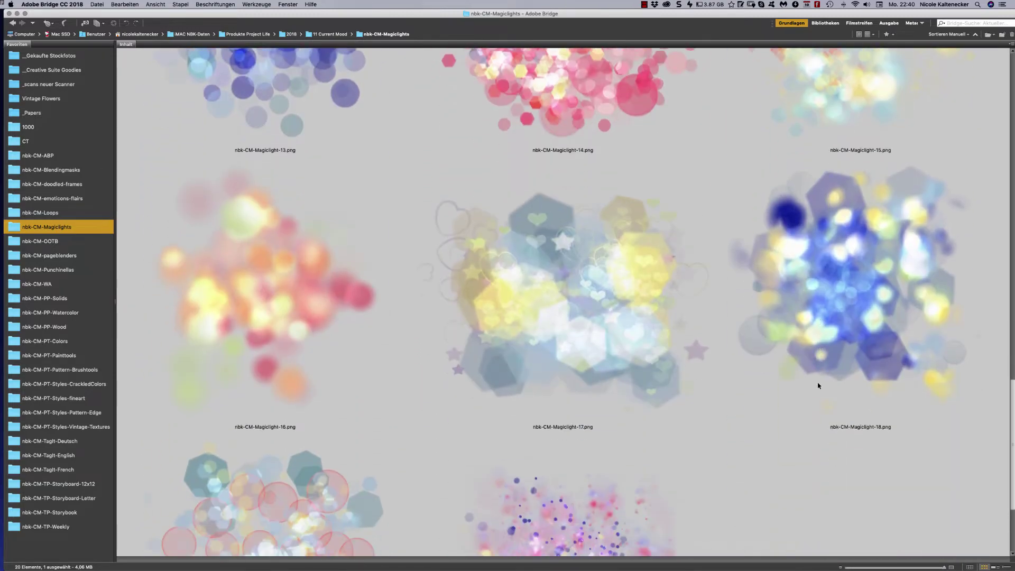
scroll(805, 340, "up", 20)
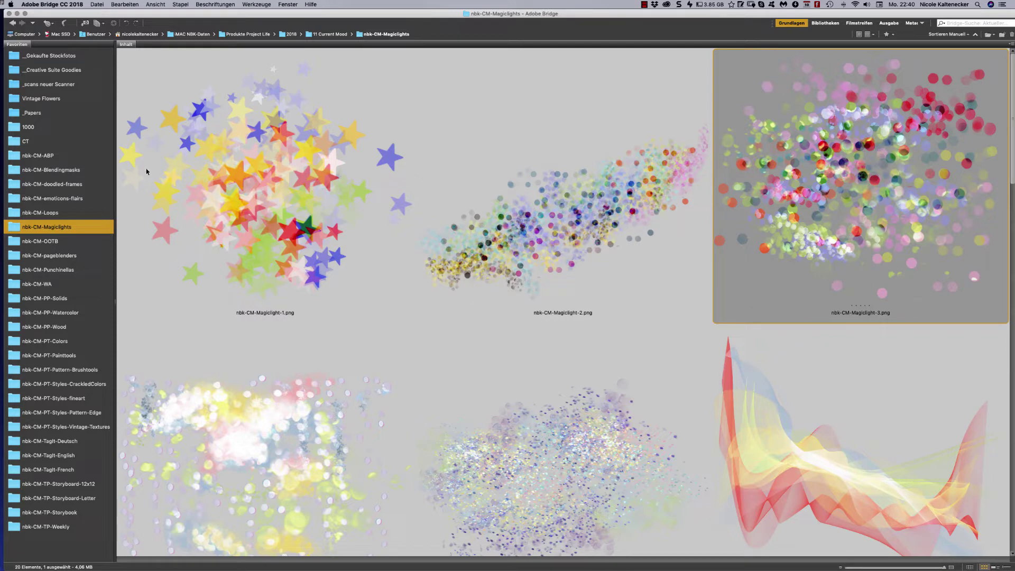
Open nbk-CM-OOTB2.psd from the nbk-CM-OOTB folder in Photoshop and deselect its layers
left_click(56, 245)
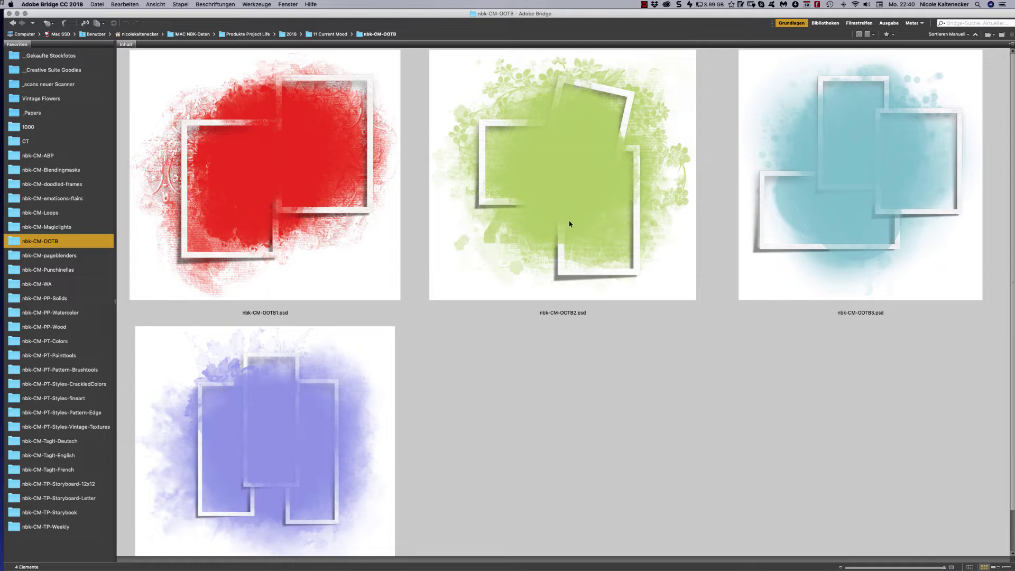
double_click(613, 181)
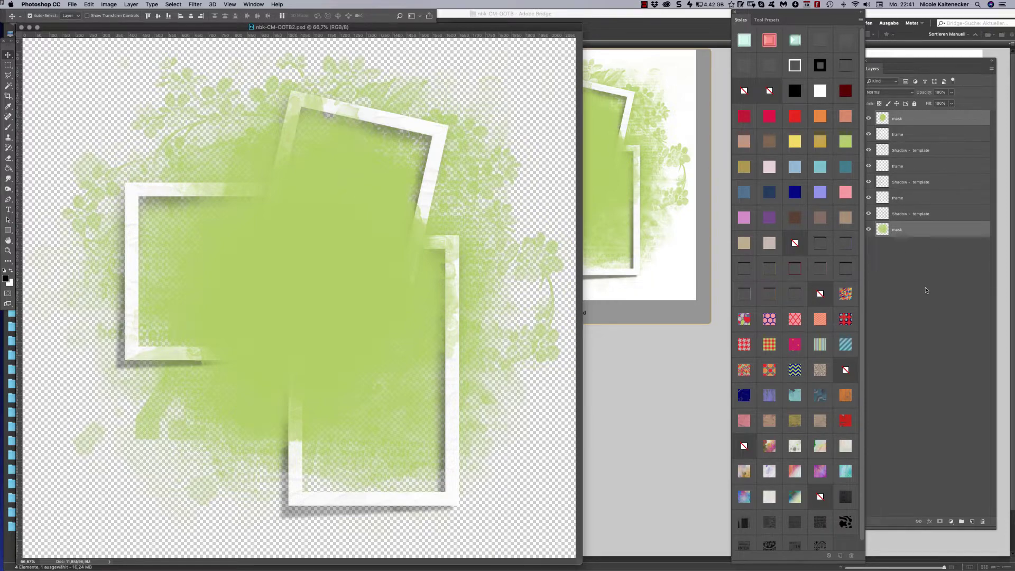
left_click(923, 248)
Hide the uppermost frame layer and its shadow layer, show both again, and select the lowest mask layer
left_click(899, 136)
left_click_drag(868, 135, 869, 154)
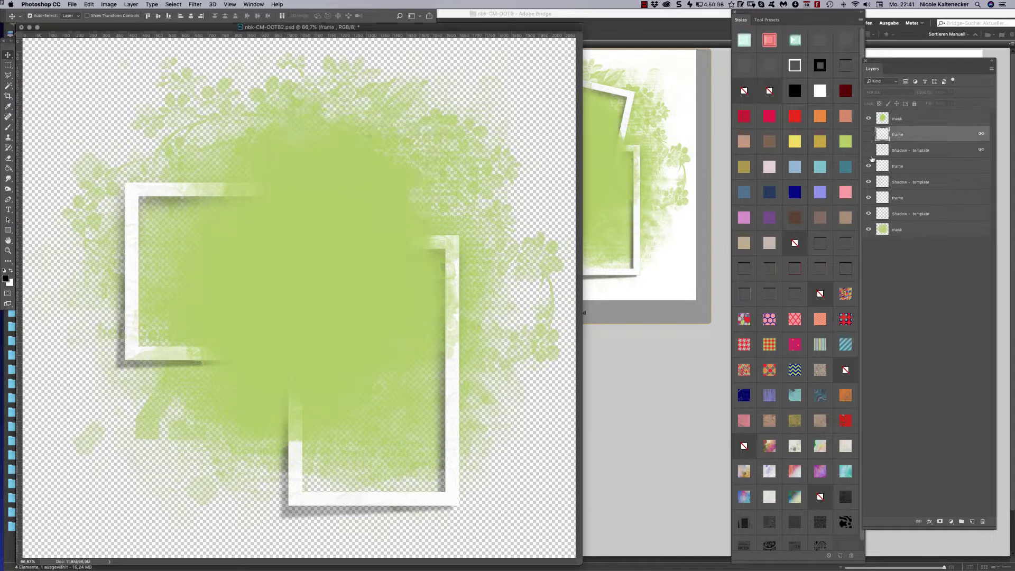
left_click(868, 134)
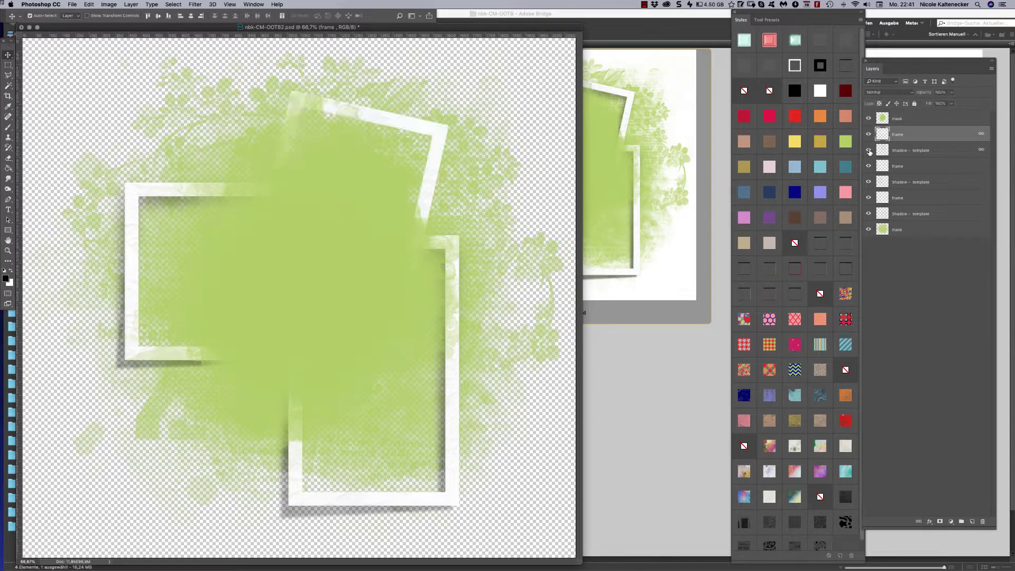
left_click(868, 151)
left_click(915, 231)
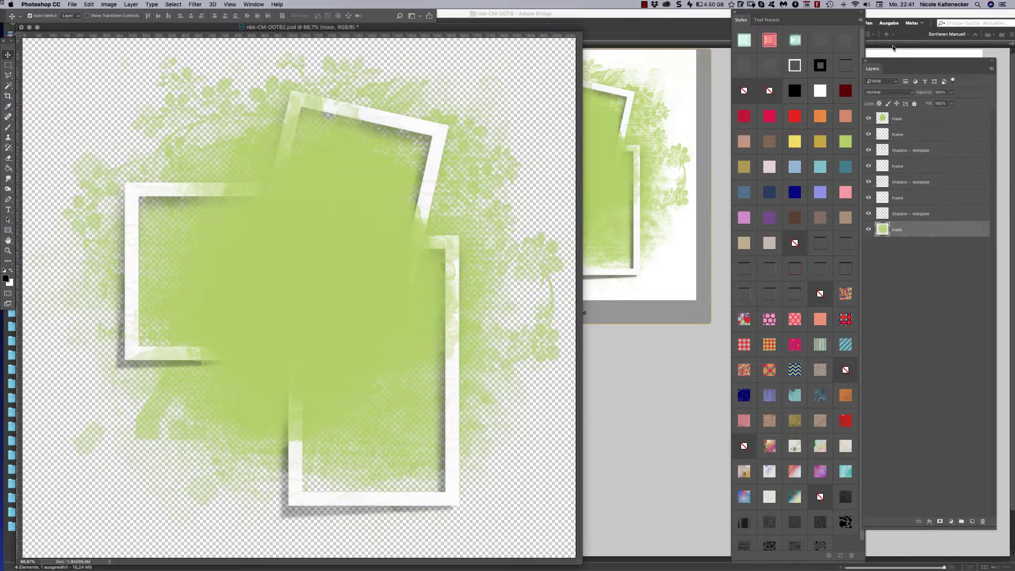
Switch back to Bridge and open 02.jpg from the 75-Landscape-Images folder inside __Gekaufte Stockfotos in Photoshop
left_click(611, 470)
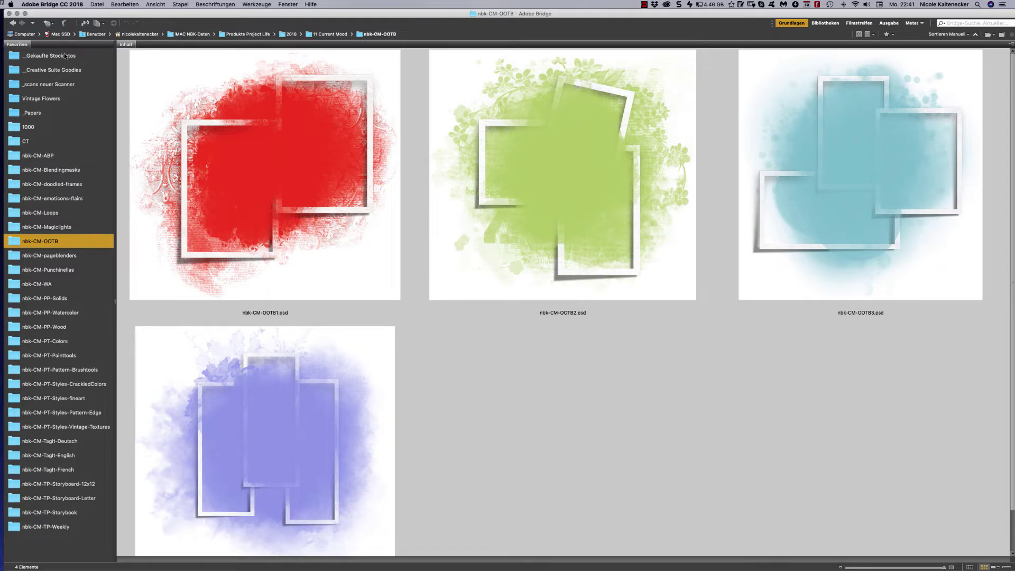
left_click(63, 55)
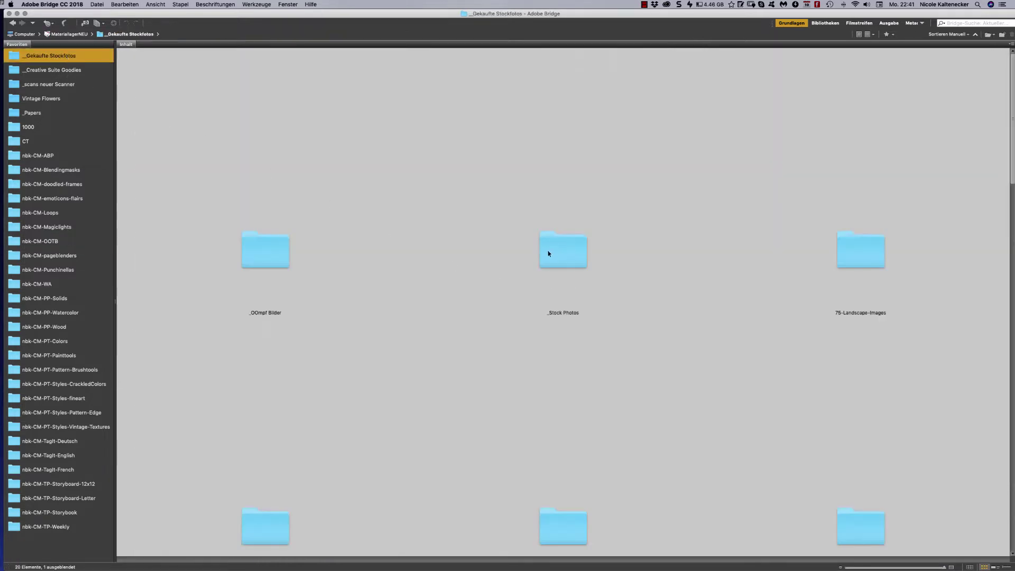
left_click(578, 254)
double_click(841, 242)
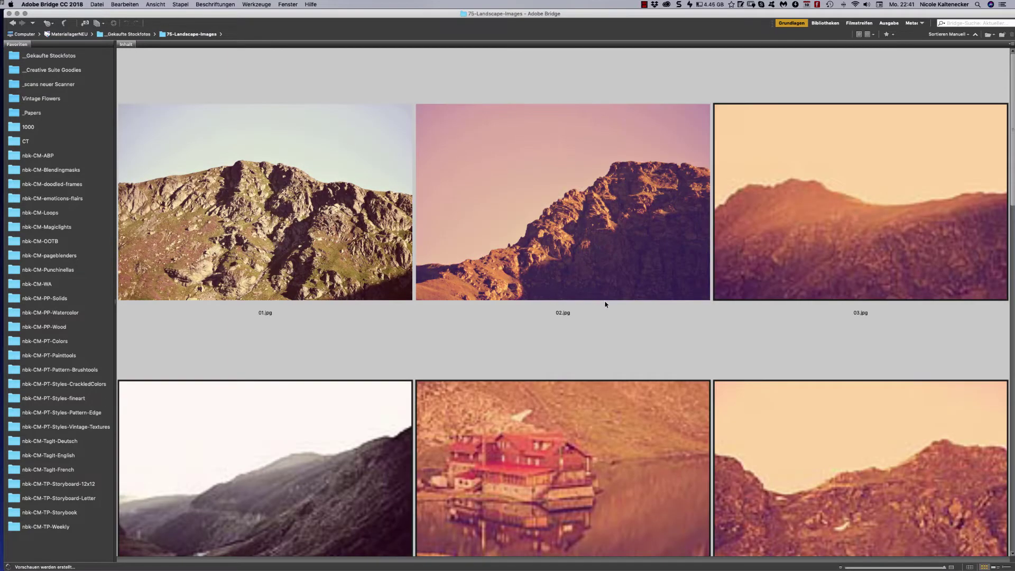
double_click(595, 245)
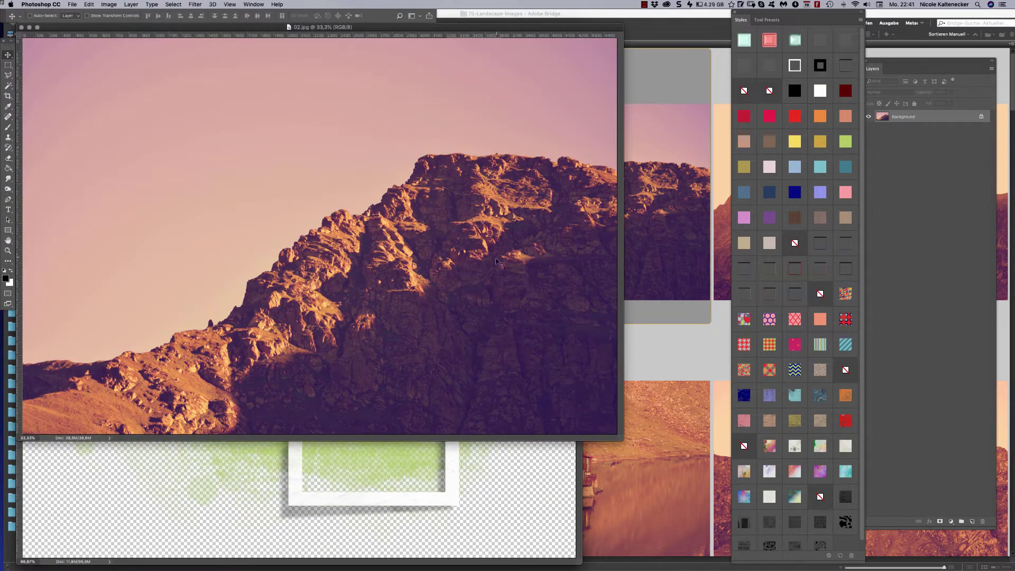
Copy the whole 02.jpg landscape photo, close it, and paste it into nbk-CM-OOTB2.psd directly above the lowest mask layer
key("super+a")
key("super+c")
key("super+w")
key("super+v")
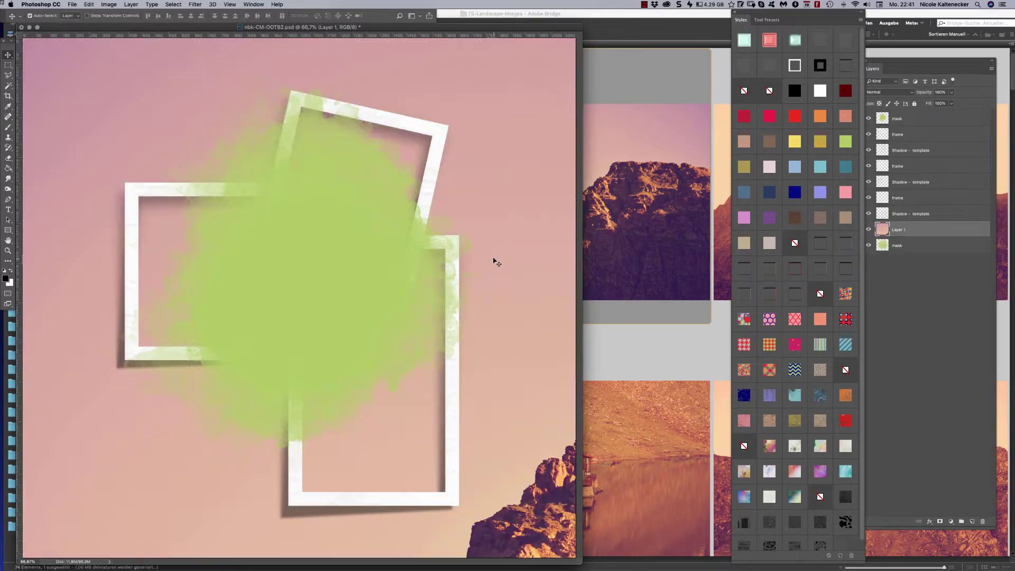
Scale the pasted landscape photo down so it fills the template canvas with the mountain in view
key("super+minus")
key("super+minus")
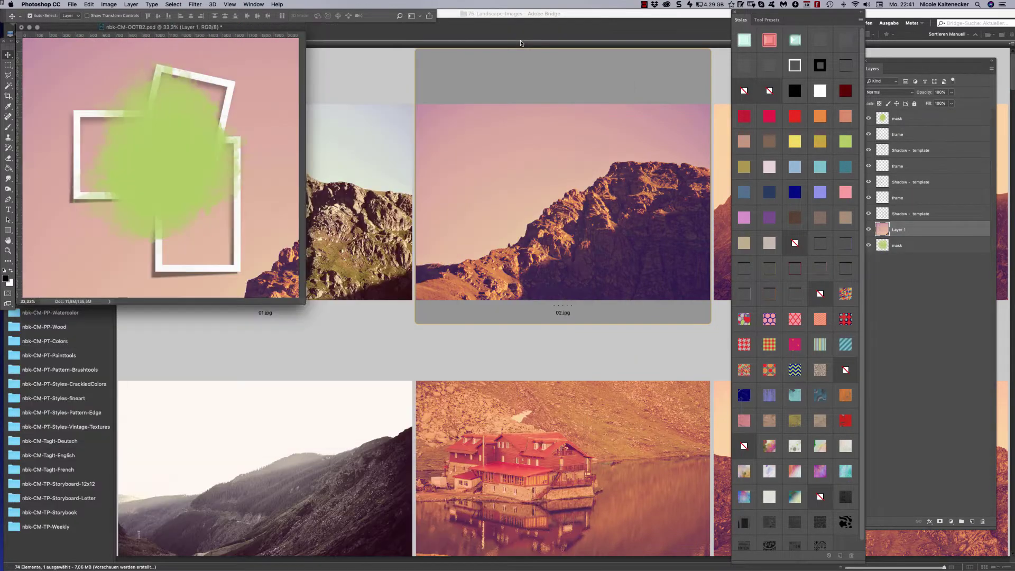
left_click_drag(303, 307, 724, 566)
key("super+t")
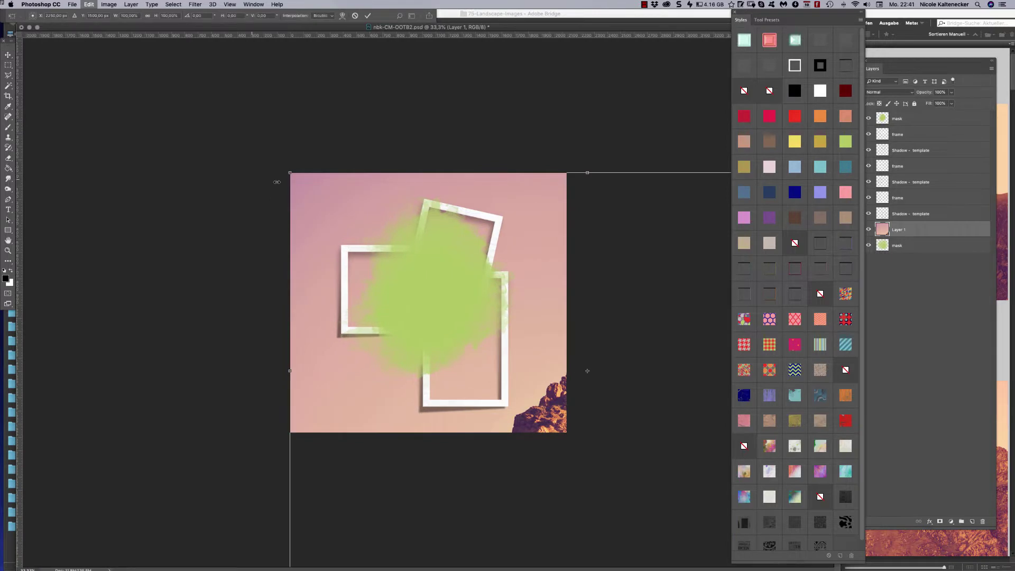
left_click_drag(292, 170, 413, 232)
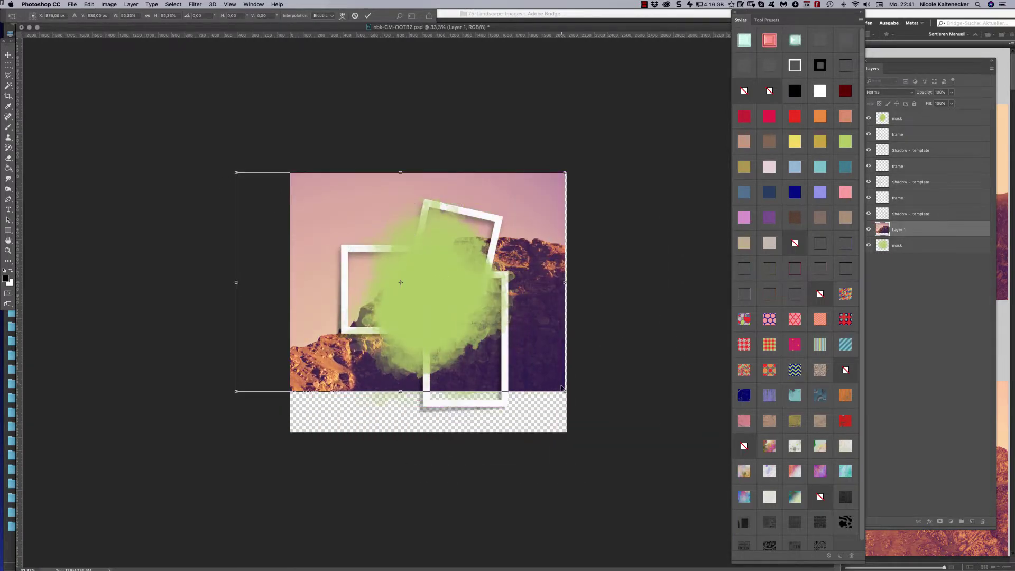
left_click_drag(562, 389, 632, 427)
key("Return")
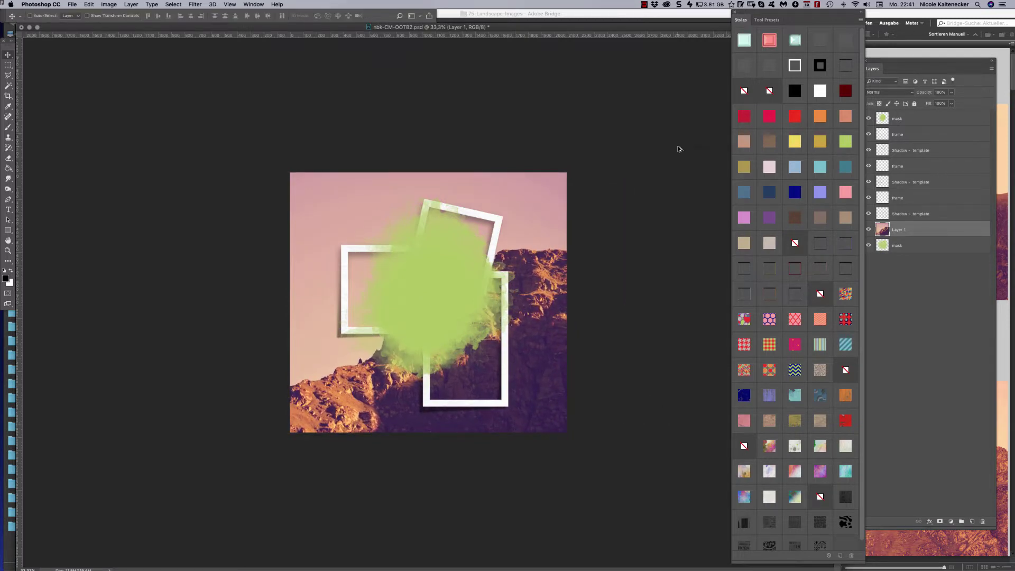
key("super")
key("super+plus")
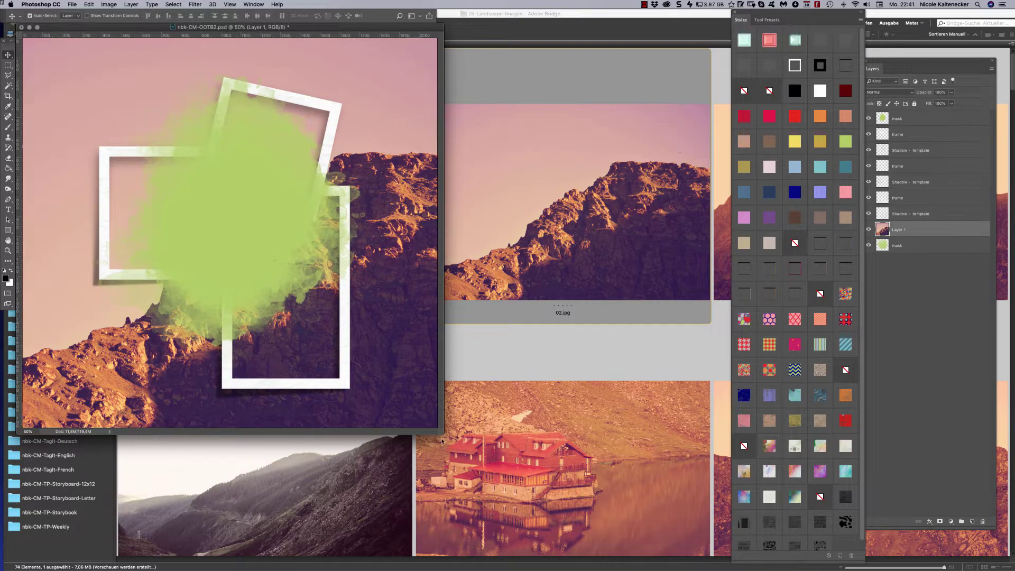
key("f")
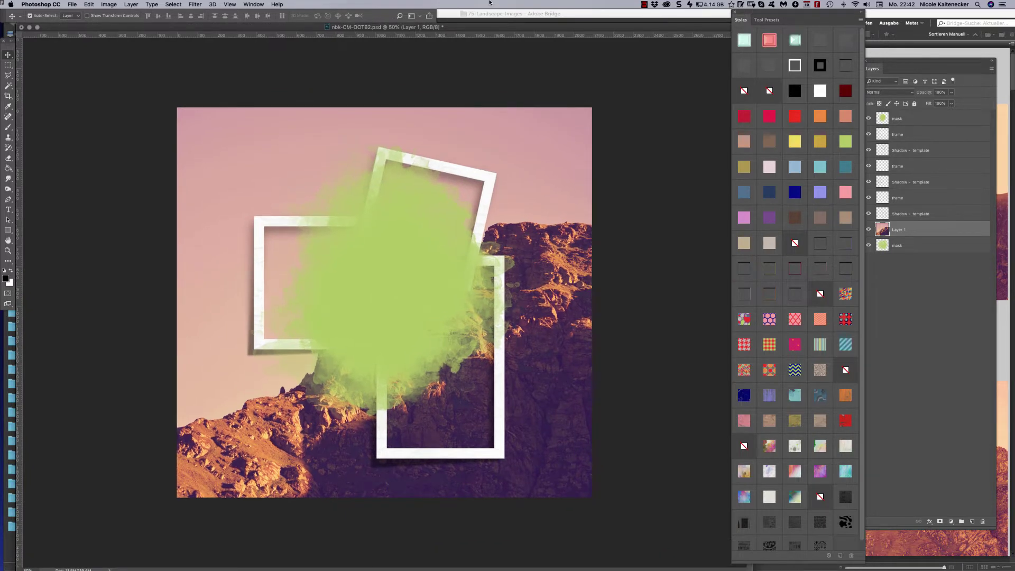
Clip the photo to the lowest mask layer, then duplicate it above the uppermost mask layer and clip the copy to that mask
key("super+alt+g")
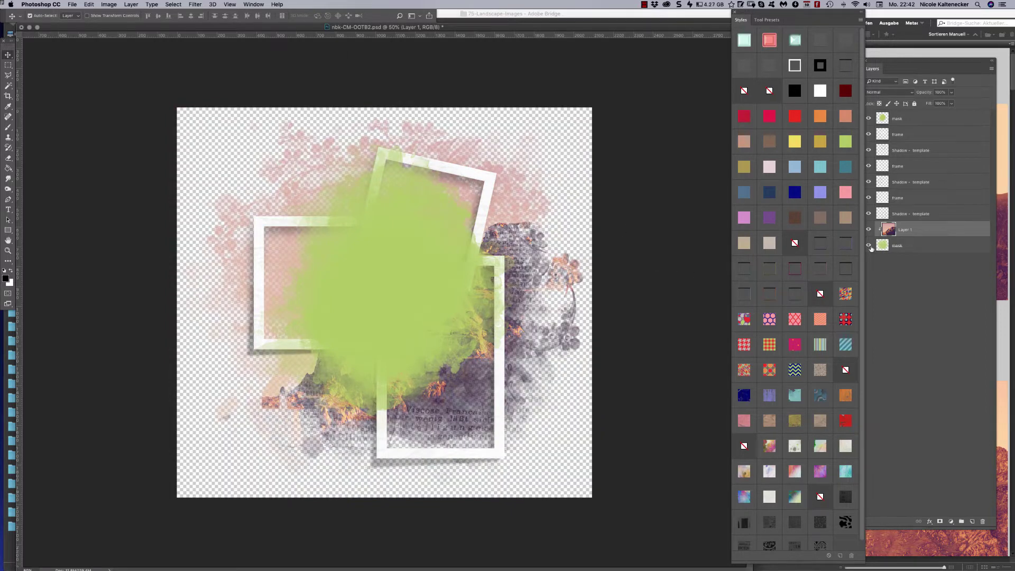
left_click_drag(925, 231, 927, 101)
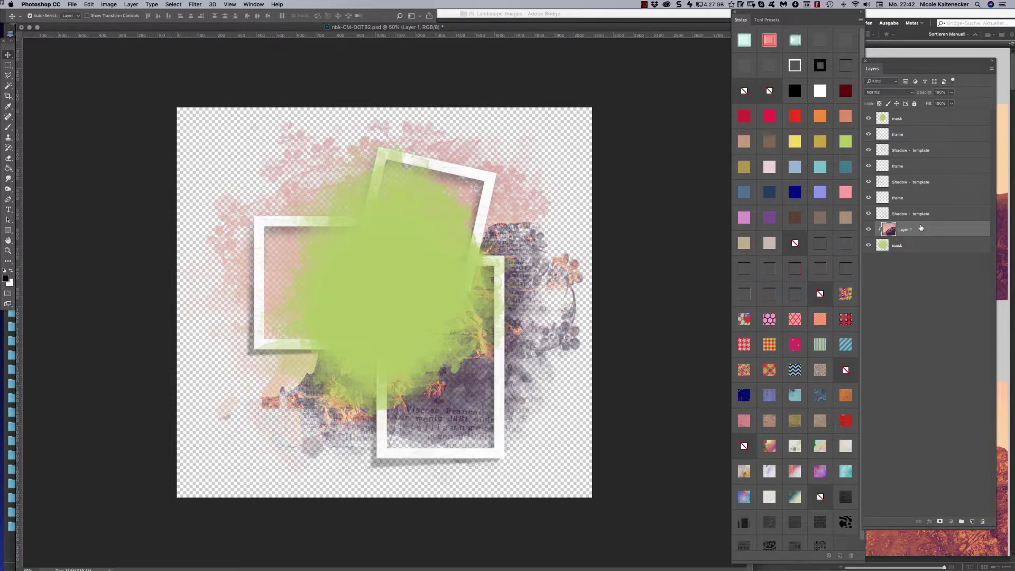
left_click_drag(921, 228, 926, 116)
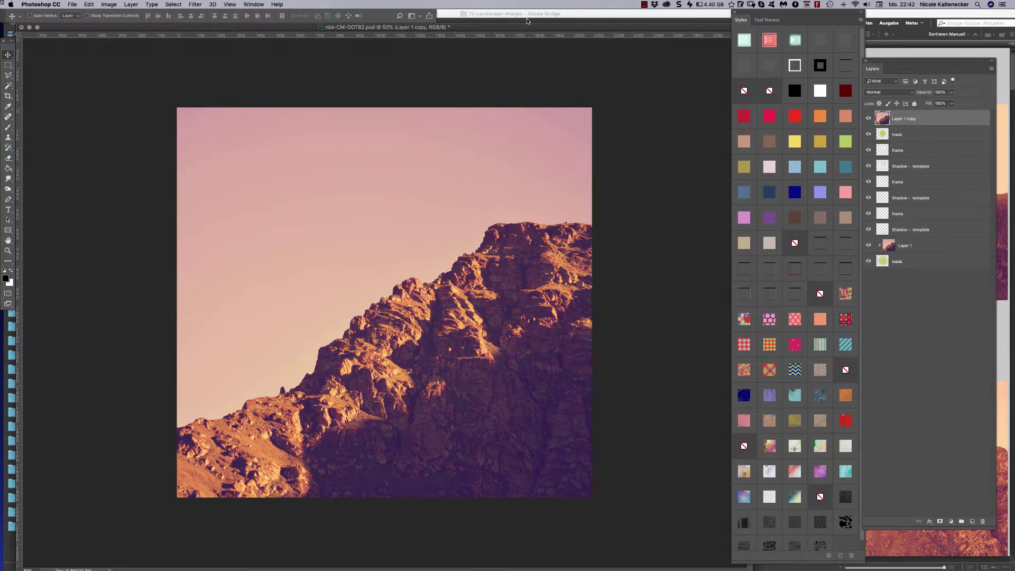
key("super+alt+g")
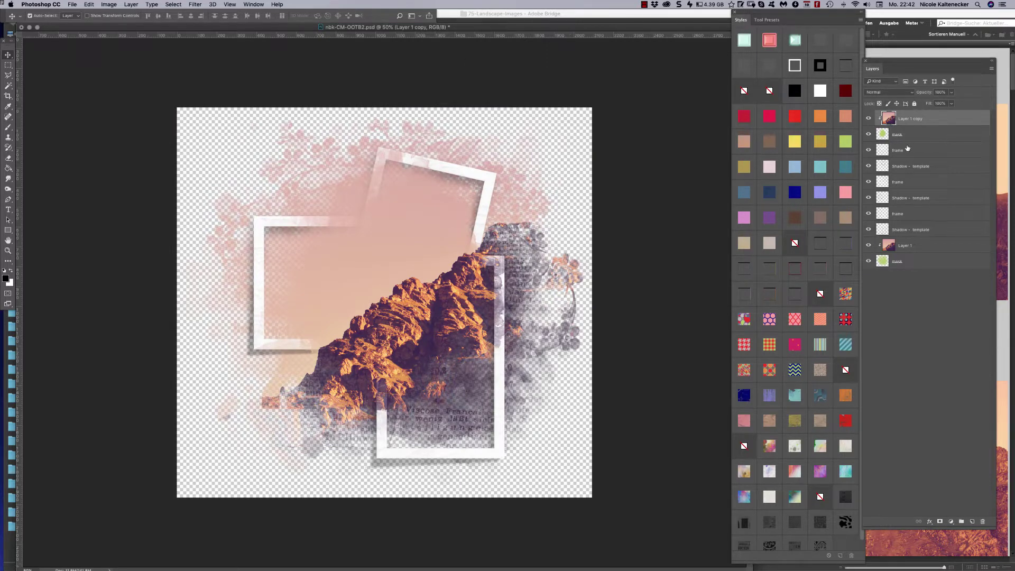
Hide and restore the upper two frames with their shadows, and hide the lowest frame layer and its shadow
left_click_drag(869, 150, 875, 166)
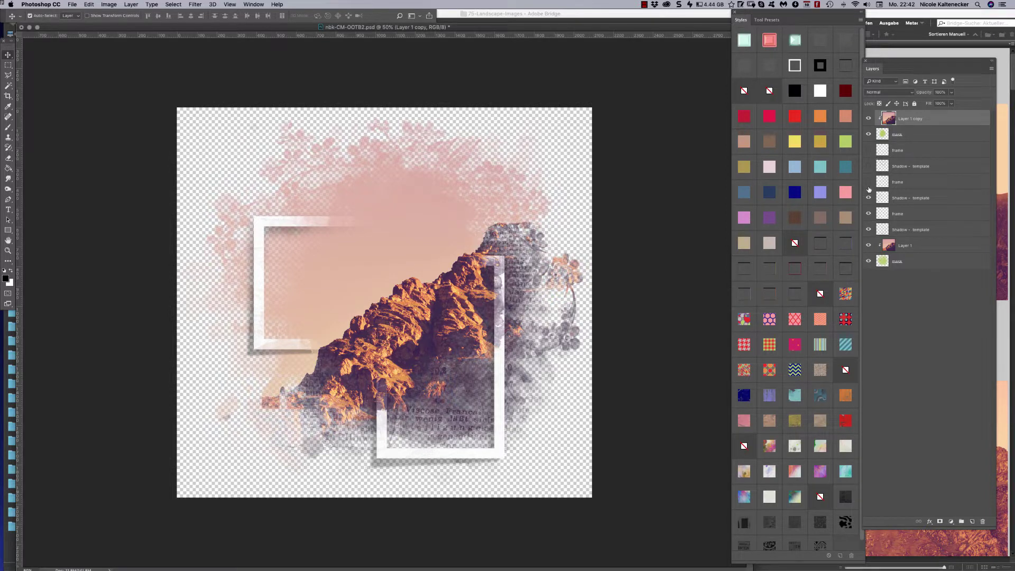
left_click_drag(868, 189, 874, 195)
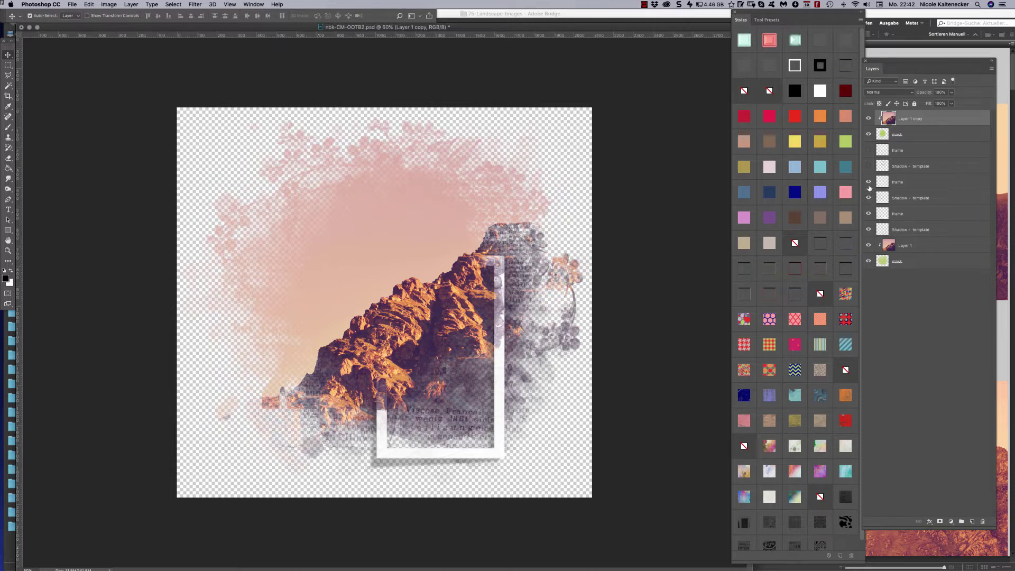
left_click_drag(869, 197, 876, 145)
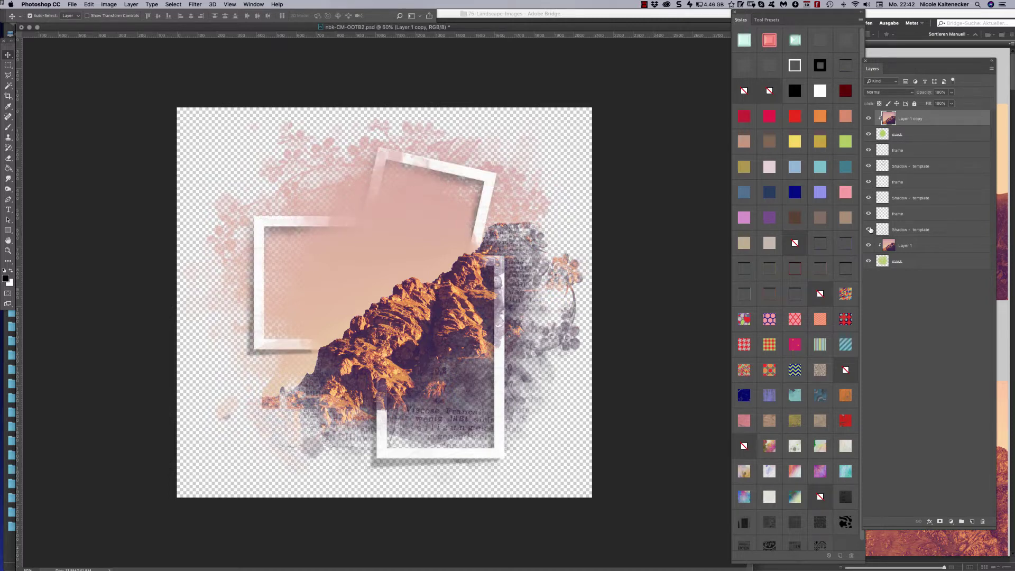
left_click_drag(870, 229, 871, 207)
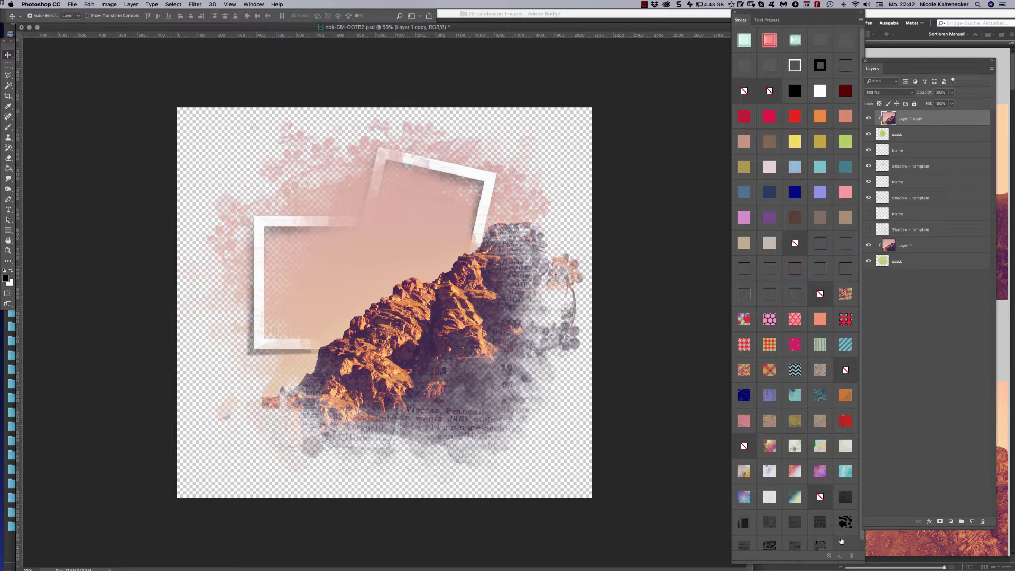
Switch to Bridge and open the "At first, I only laughed at myself." word art from the nbk-CM-WA folder in Photoshop
left_click(784, 568)
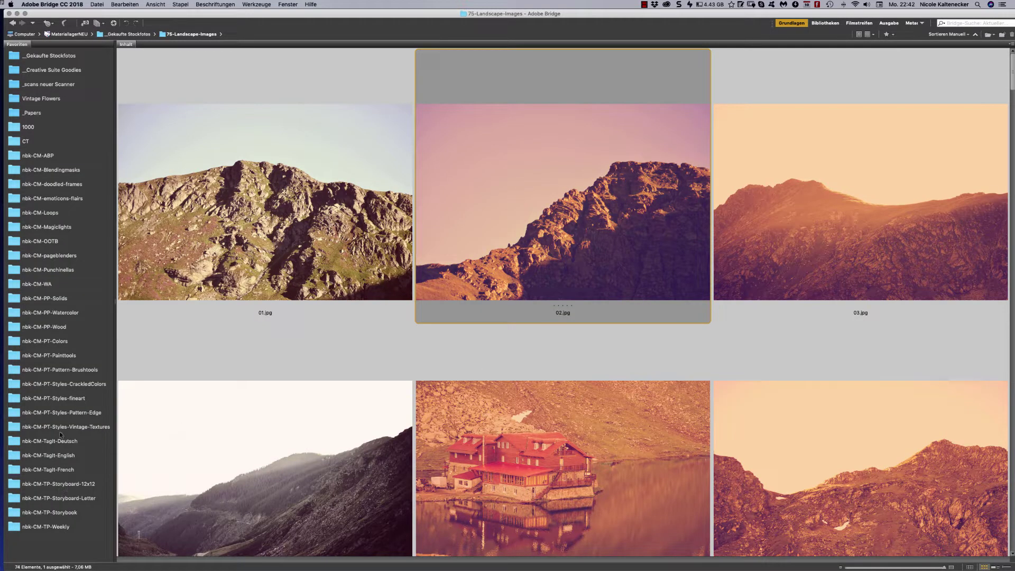
left_click(52, 285)
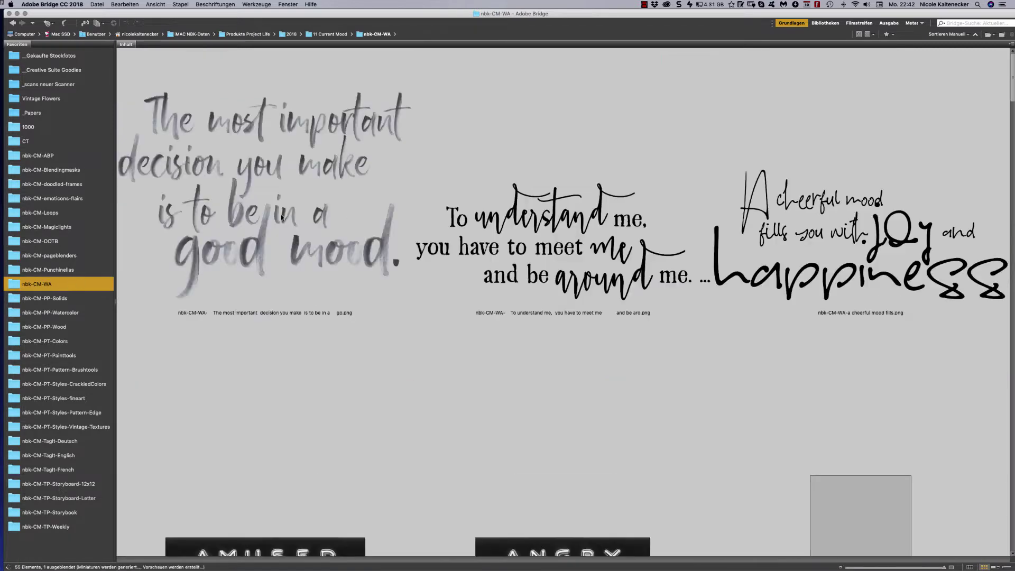
left_click_drag(1011, 100, 988, 135)
scroll(988, 135, "down", 2)
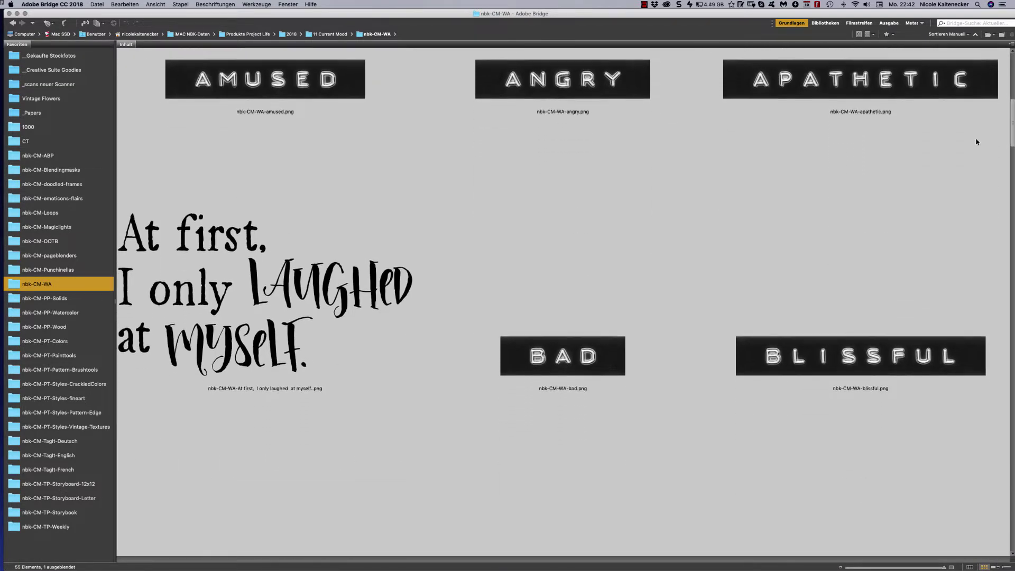
double_click(332, 270)
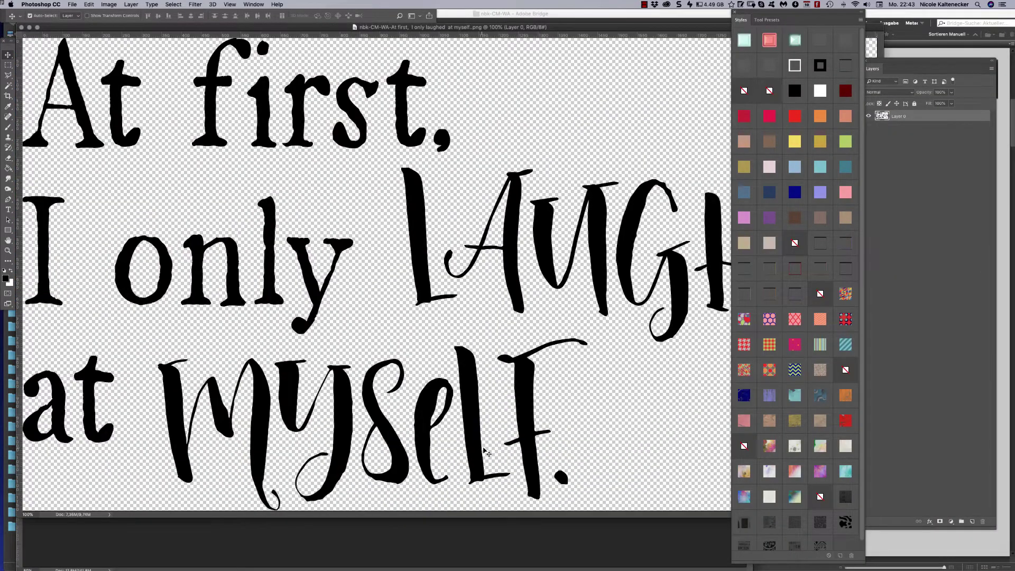
Bring the word art into the template as the uppermost layer, shrink it, and place it over the sky inside the left frame
left_click_drag(485, 452, 465, 430)
key("super+t")
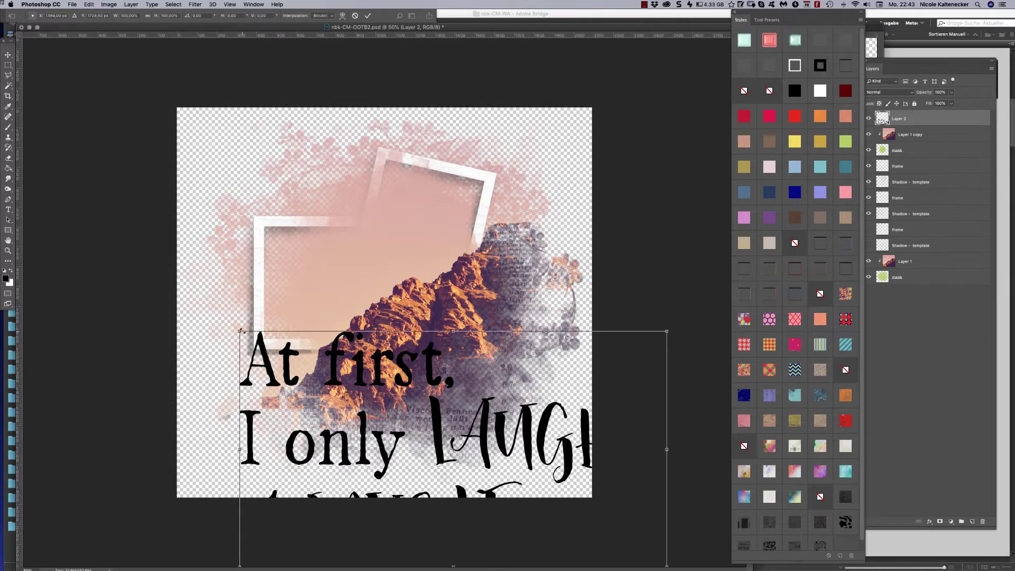
left_click_drag(241, 331, 383, 410)
left_click_drag(458, 417, 348, 242)
key("Return")
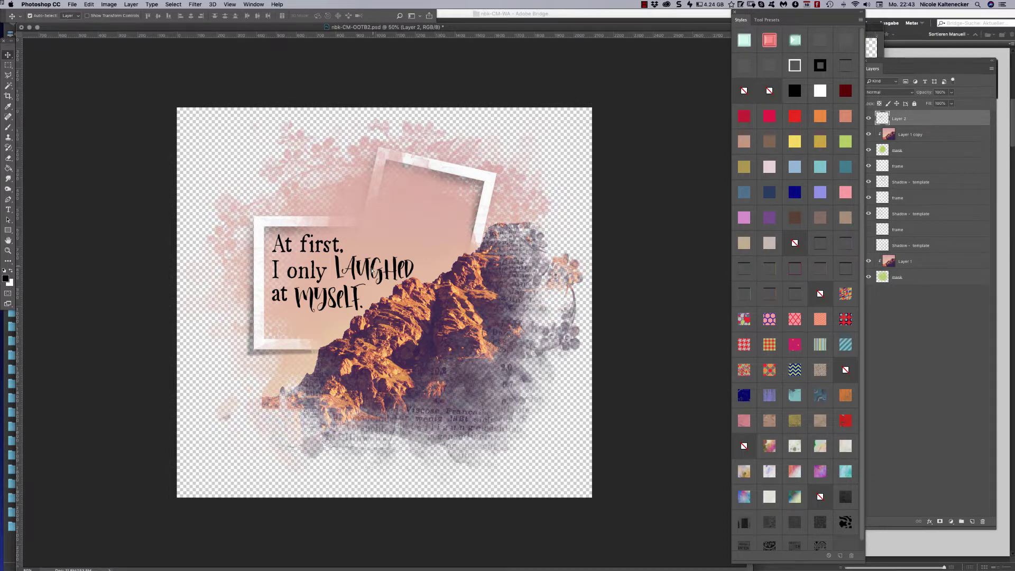
mouse_move(378, 271)
left_mouse_down()
mouse_move(370, 261)
mouse_move(378, 271)
left_mouse_up()
Switch to Bridge and look over the out-of-the-box templates in the nbk-CM-OOTB folder
left_click(655, 10)
left_click(42, 240)
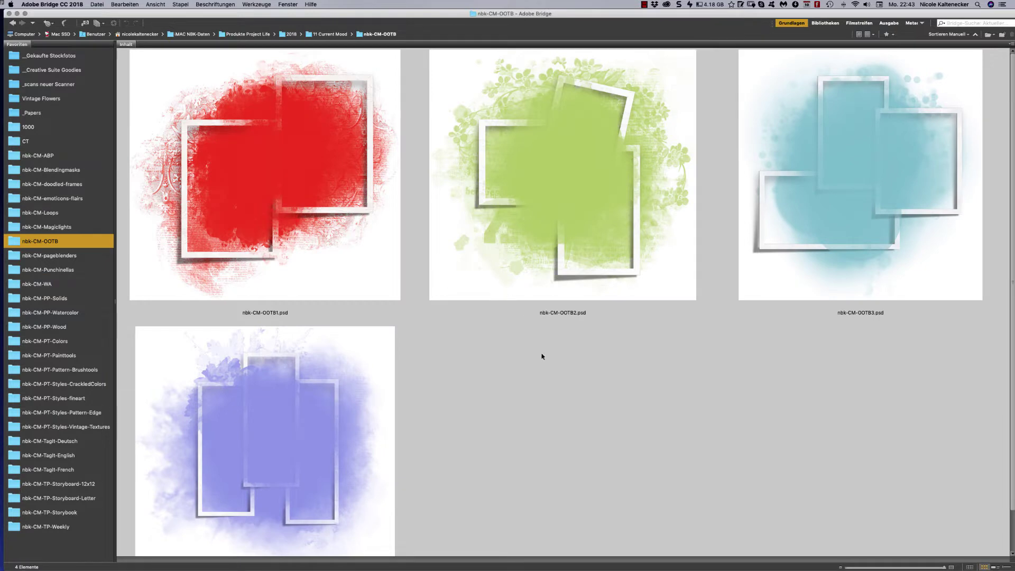
left_click(1006, 107)
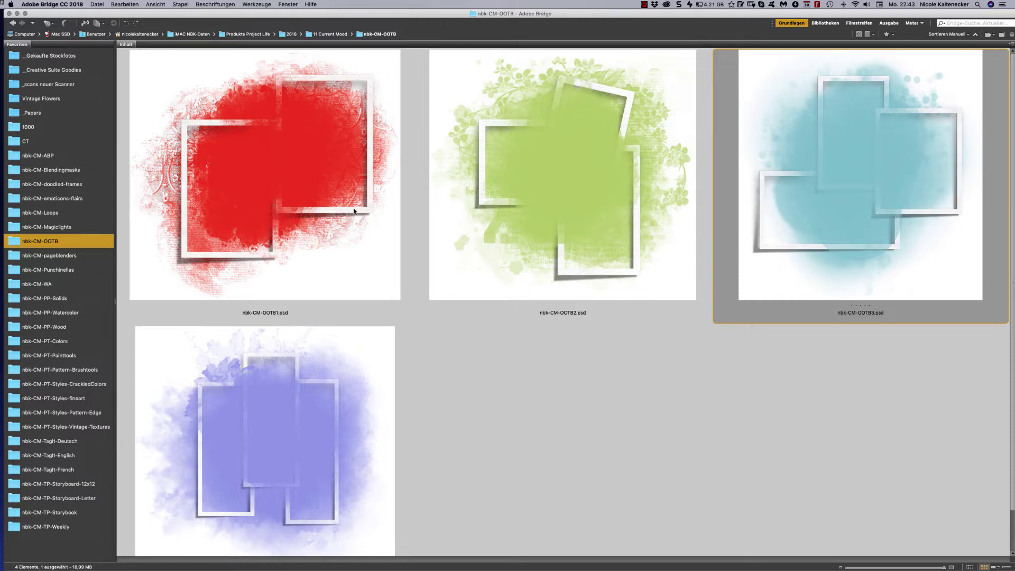
Look through the page blenders in the nbk-CM-pageblenders folder down to nbk-CM-pageblender9.png
left_click(70, 256)
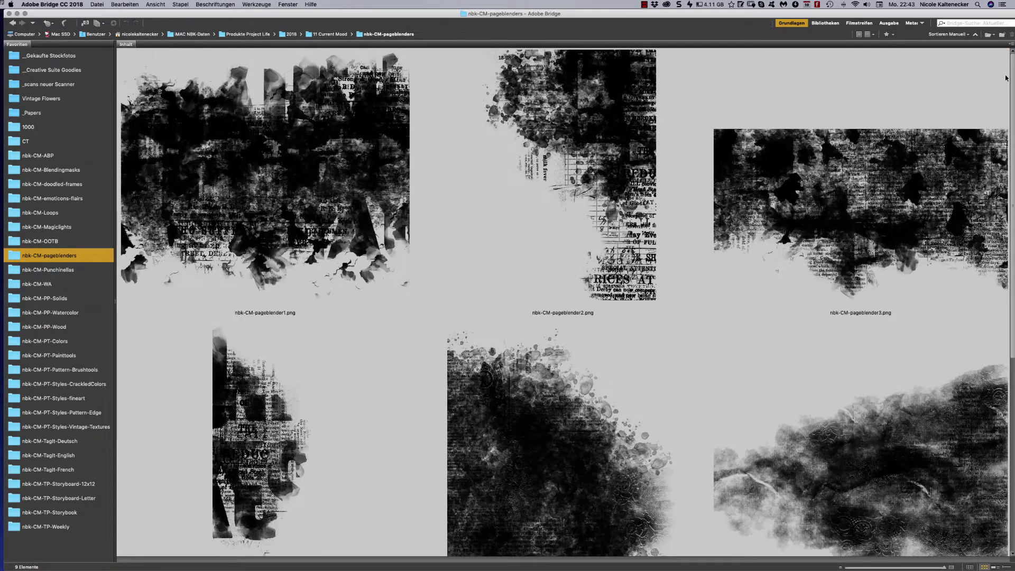
scroll(1008, 79, "down", 1)
scroll(1010, 73, "down", 5)
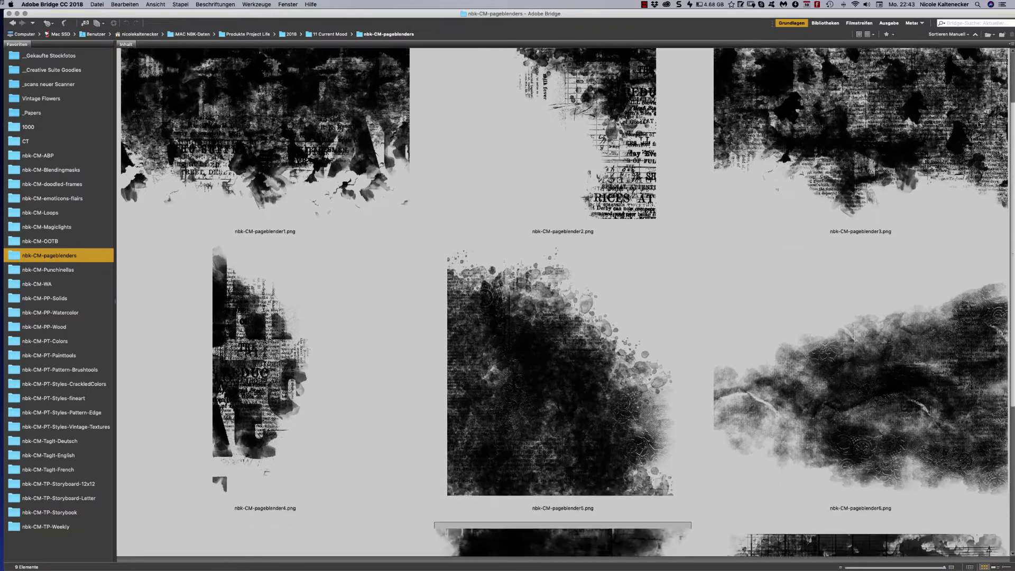
scroll(976, 128, "down", 10)
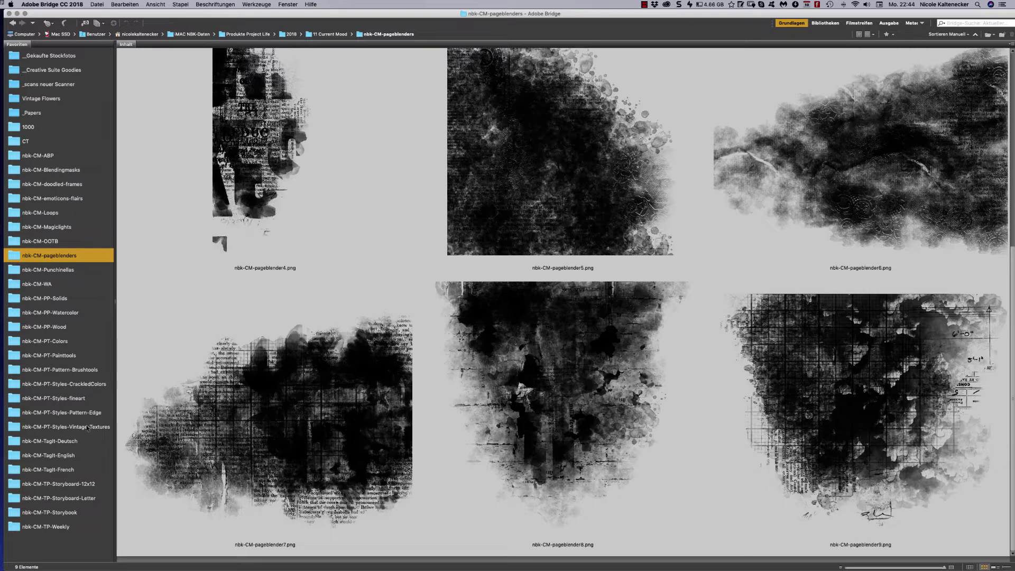
Open nbk-CM-PP-Solid2.jpg from the nbk-CM-PP-Solids folder in Photoshop, close the template document, and move the paper's window aside
left_click(64, 299)
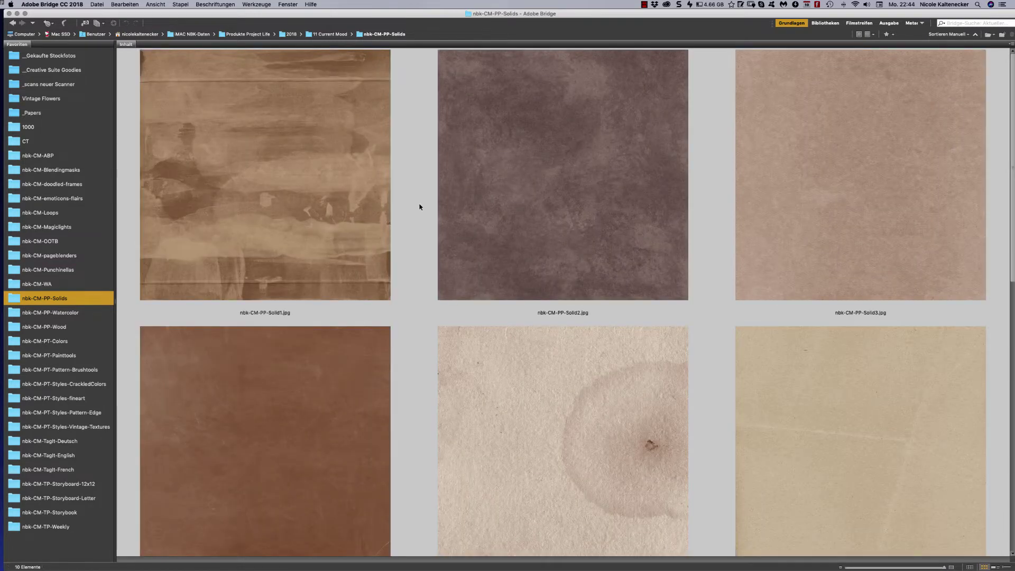
left_click(532, 203)
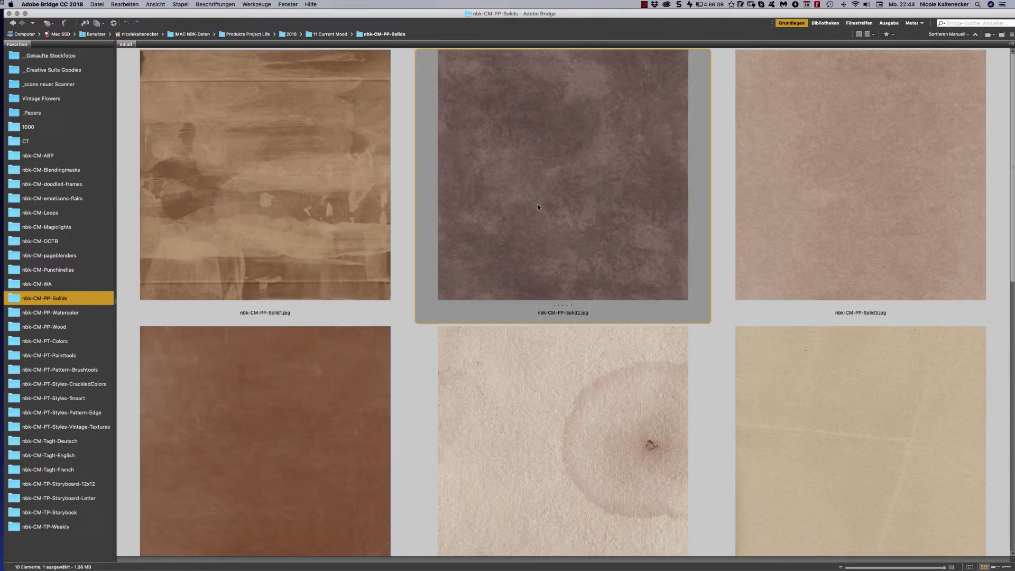
key("super+Tab")
key("super+w")
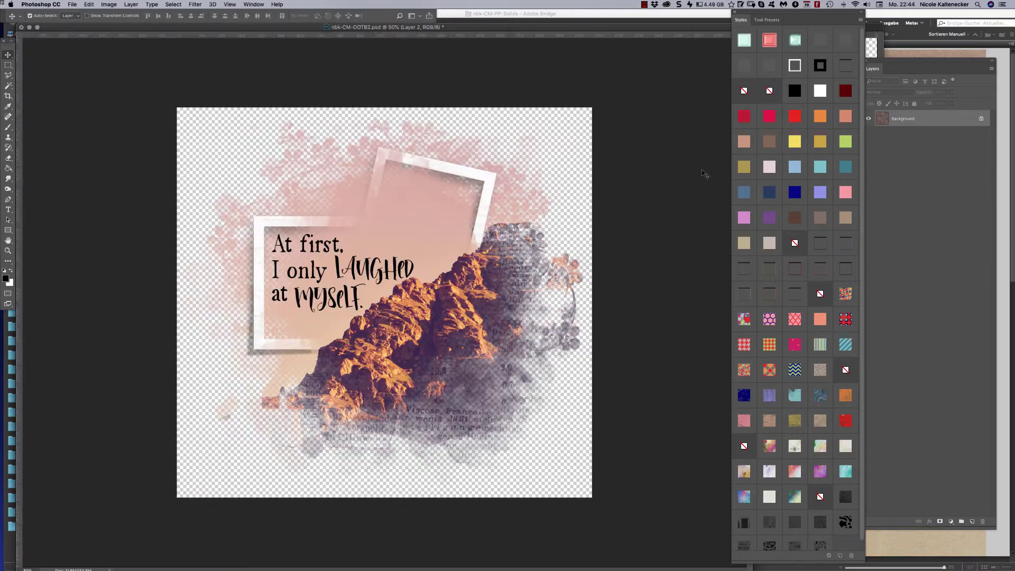
key("super+w")
left_click(480, 183)
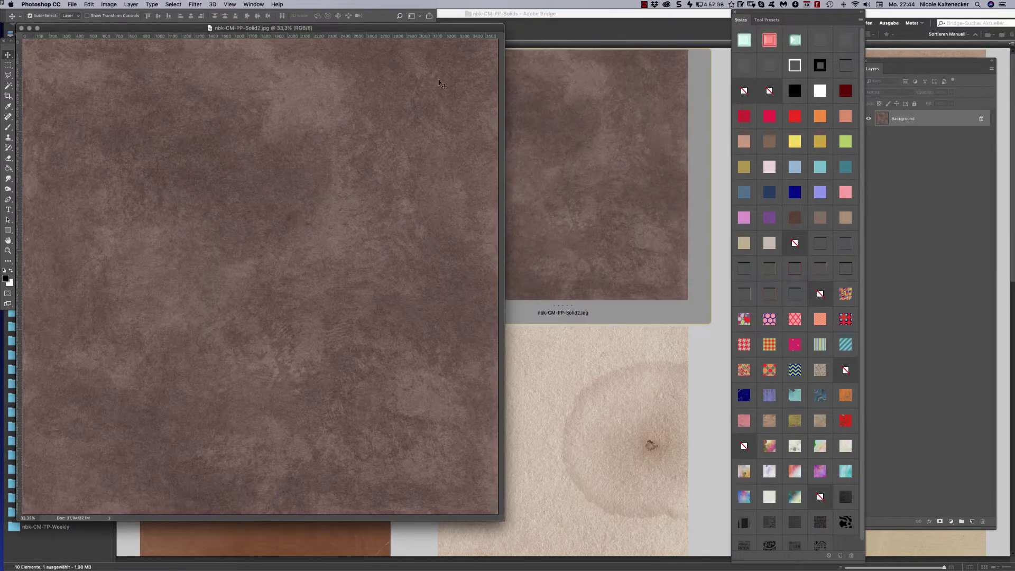
left_click_drag(444, 29, 684, 52)
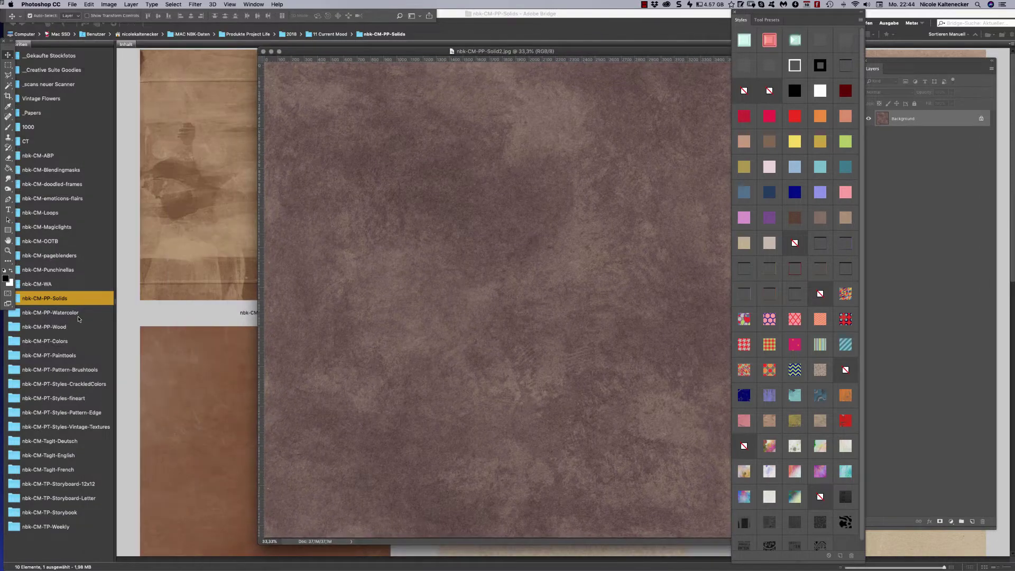
Open nbk-CM-PP-Watercolor6.jpg from the nbk-CM-PP-Watercolor folder and paste a copy of it onto the solid paper as a new layer
left_click(79, 313)
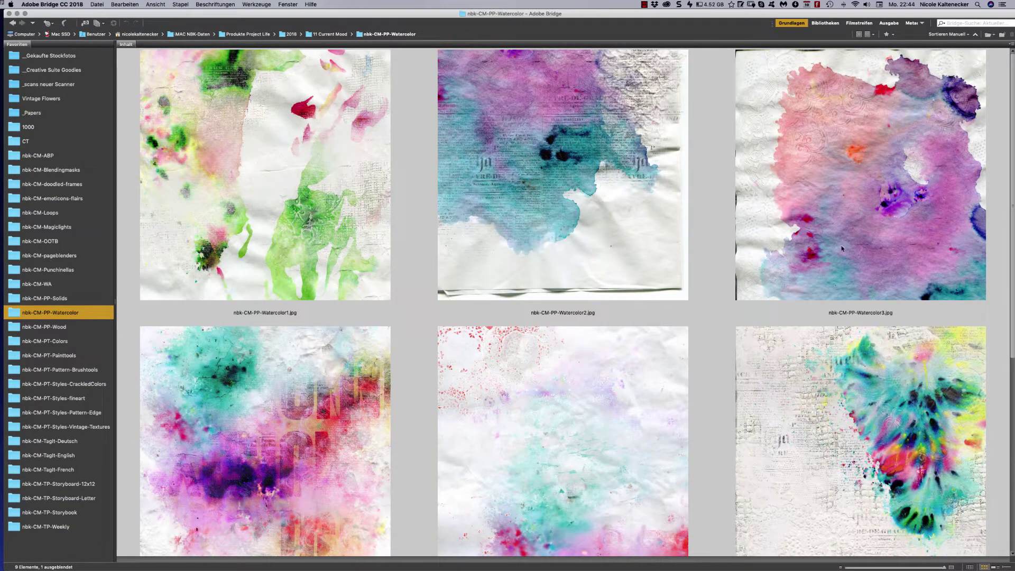
double_click(839, 446)
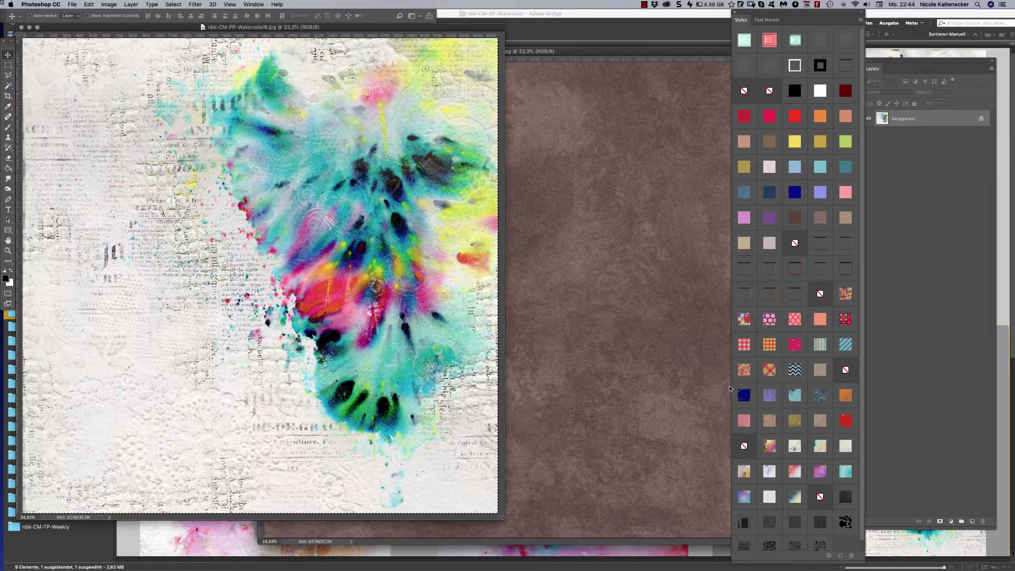
key("super+w")
key("super+v")
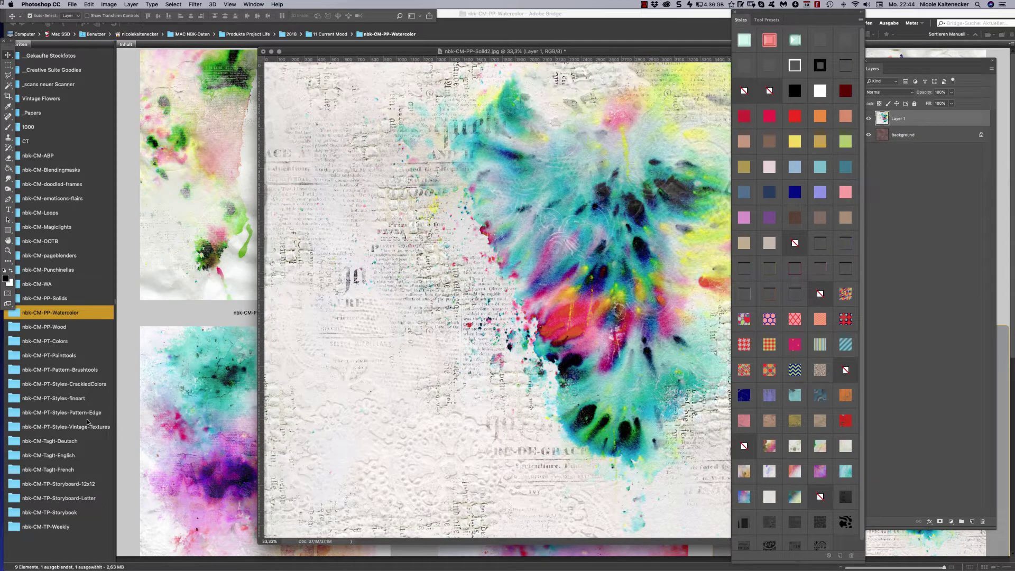
Switch to Bridge and look through the wood papers in the nbk-CM-PP-Wood folder
left_click(142, 360)
left_click(85, 331)
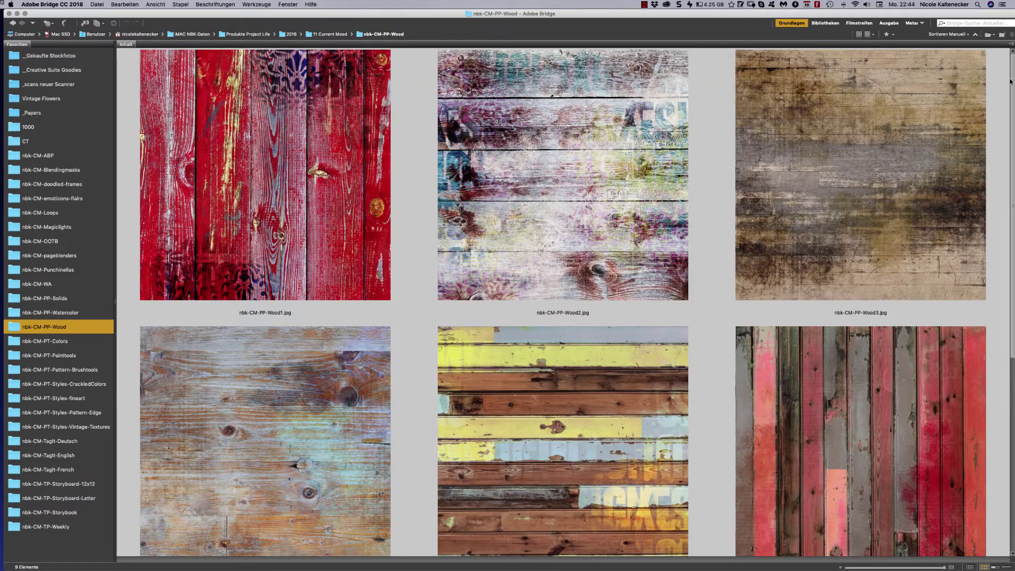
scroll(1011, 82, "down", 5)
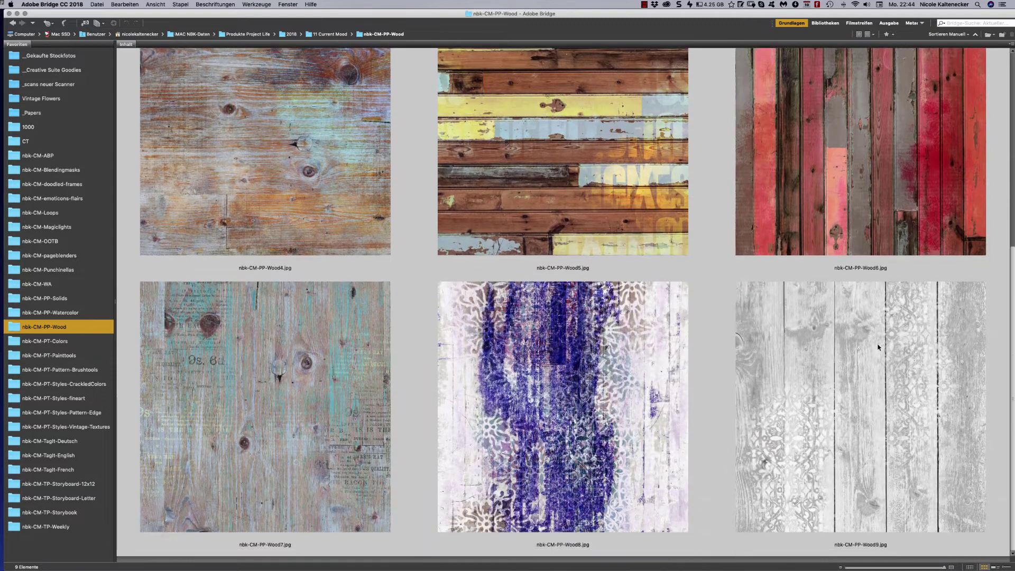
left_click(879, 343)
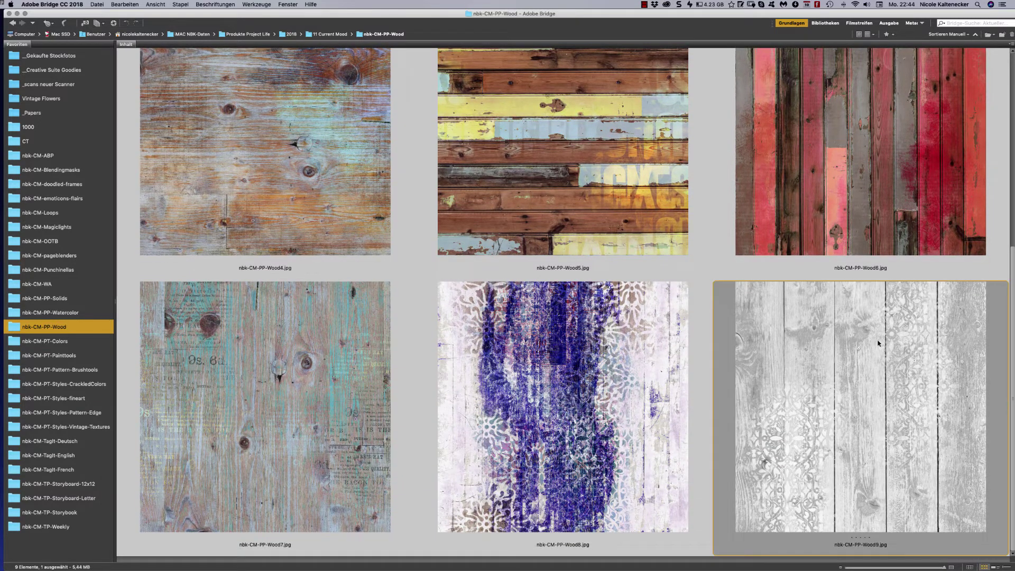
double_click(876, 343)
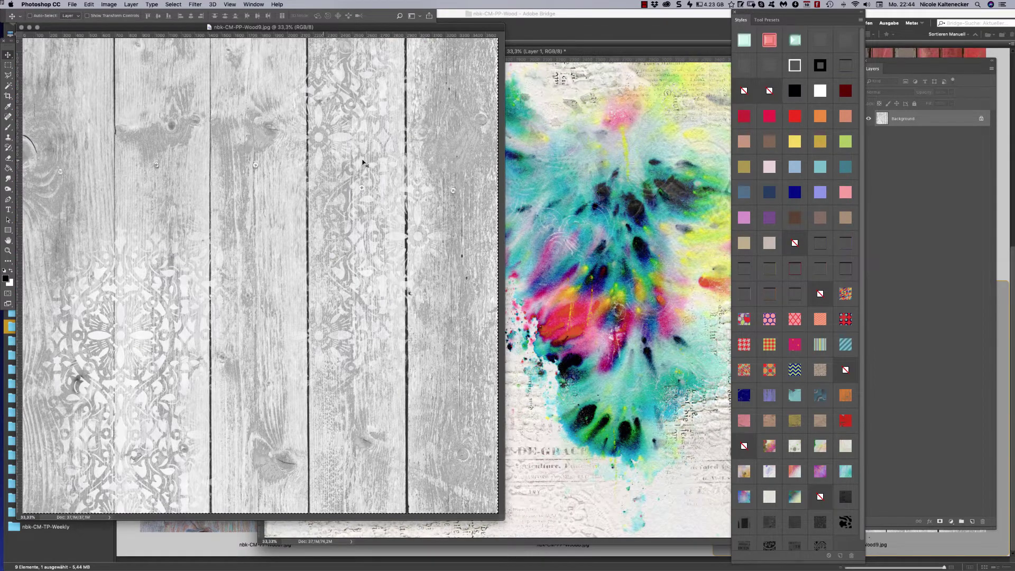
key("super+w")
Open nbk-CM-PP-Wood1.jpg in Photoshop, copy it onto the solid paper as a new layer, and close the wood file
left_click(211, 390)
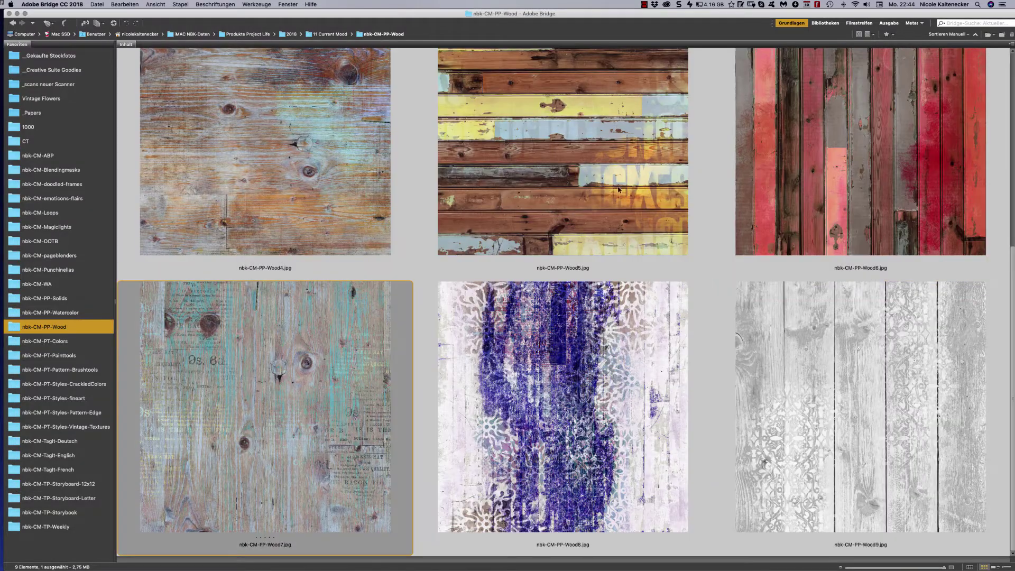
scroll(562, 301, "up", 5)
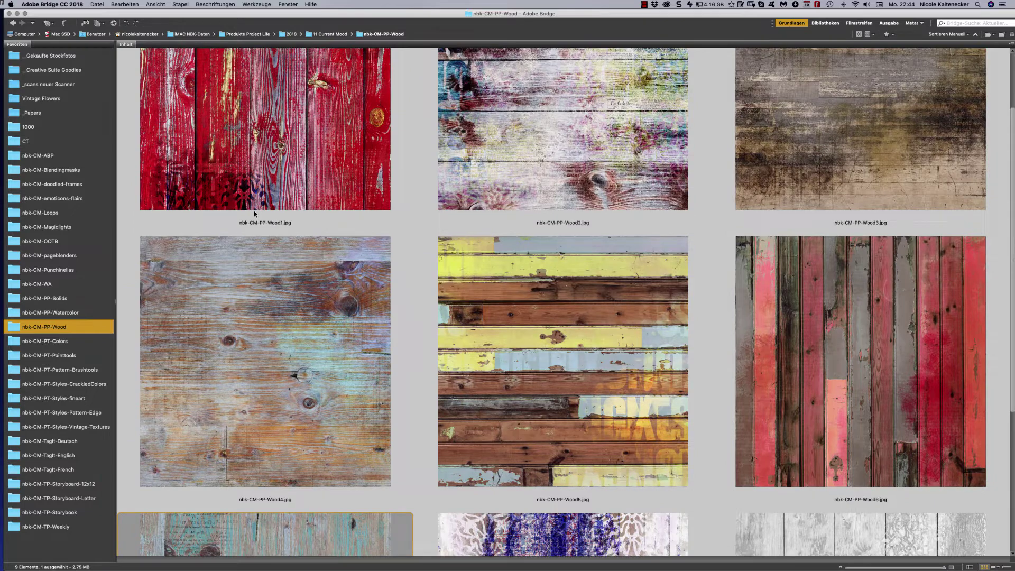
left_click(284, 183)
double_click(287, 180)
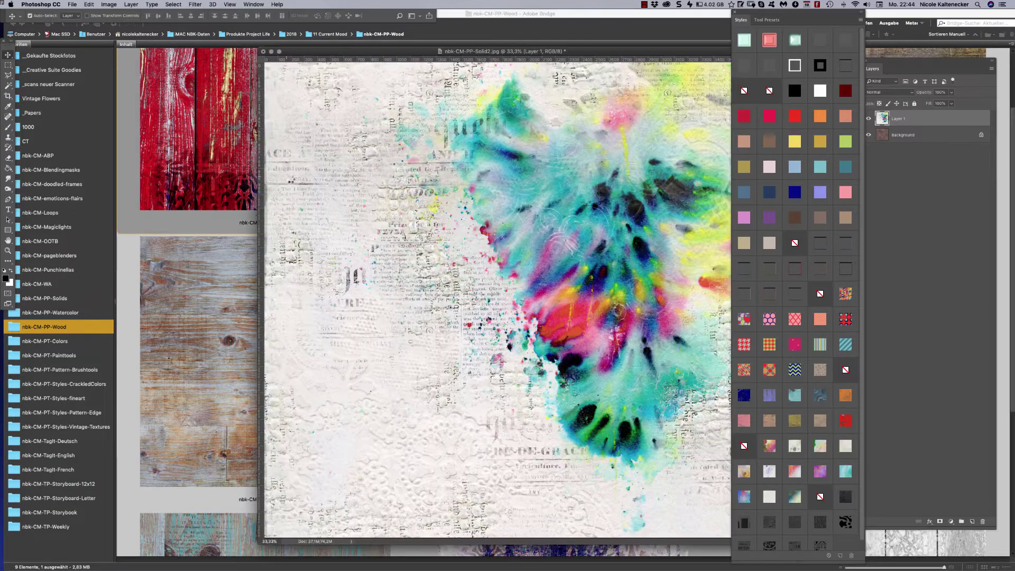
key("super+c")
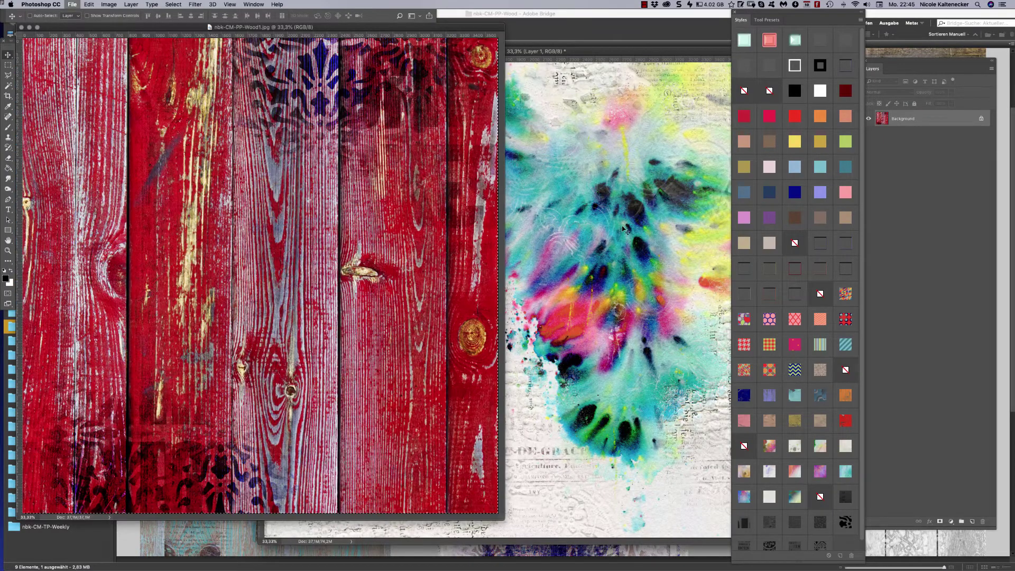
key("super+w")
key("super+v")
Copy nbk-CM-pageblender2.png from the nbk-CM-pageblenders folder onto the paper document as a new layer and move the document window aside
key("super+Tab")
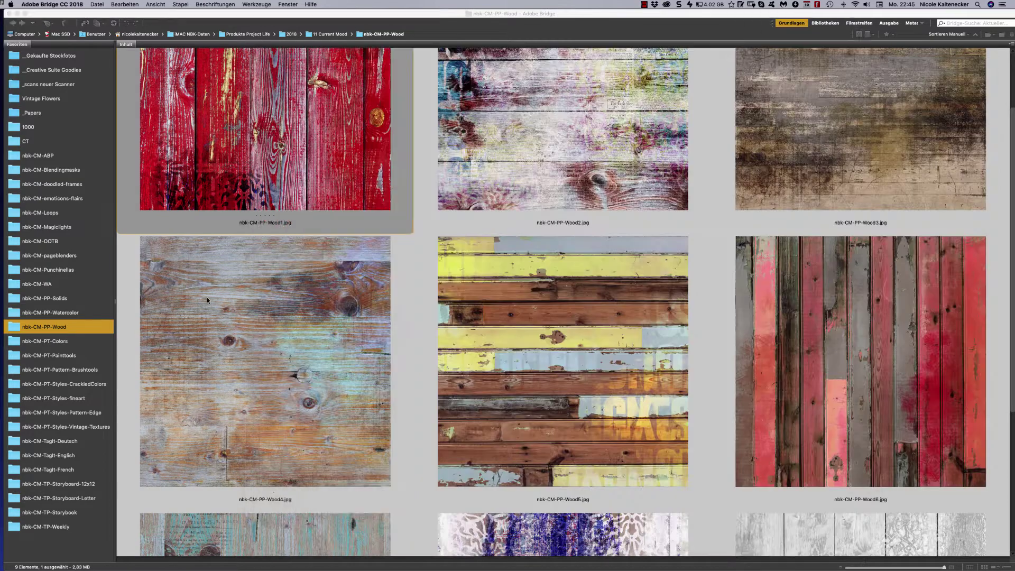
left_click(268, 272)
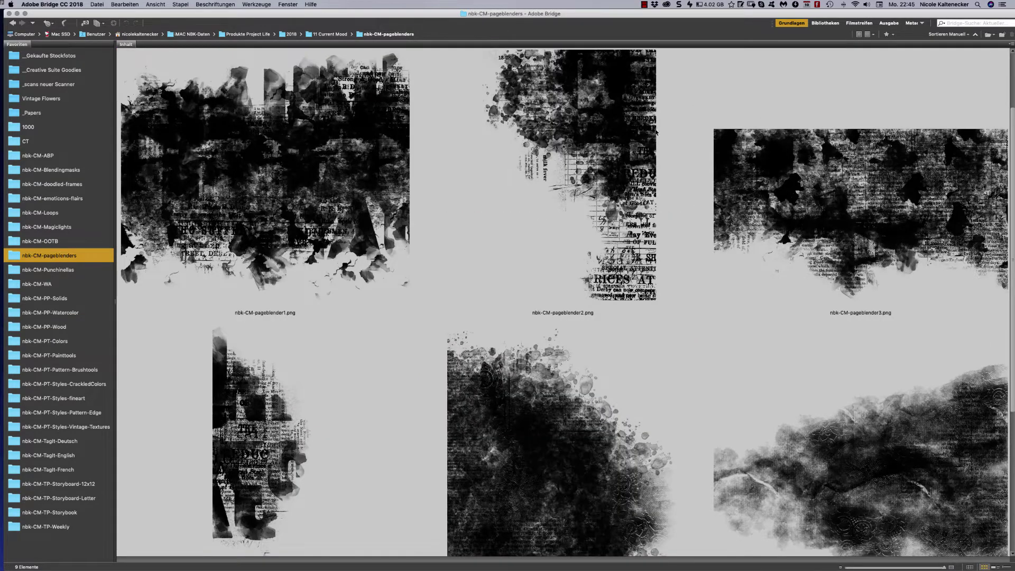
double_click(616, 164)
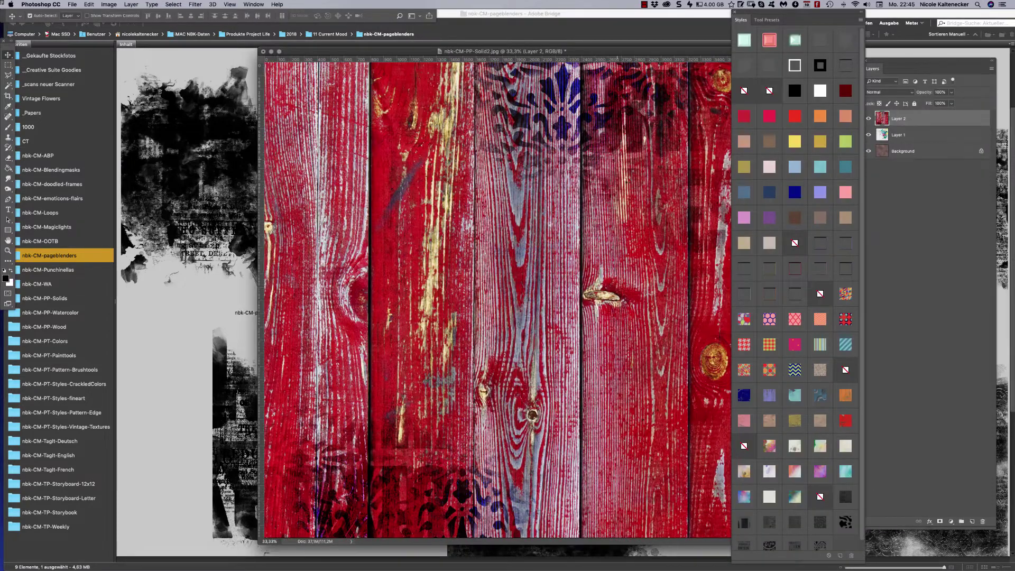
key("super+a")
key("super+c")
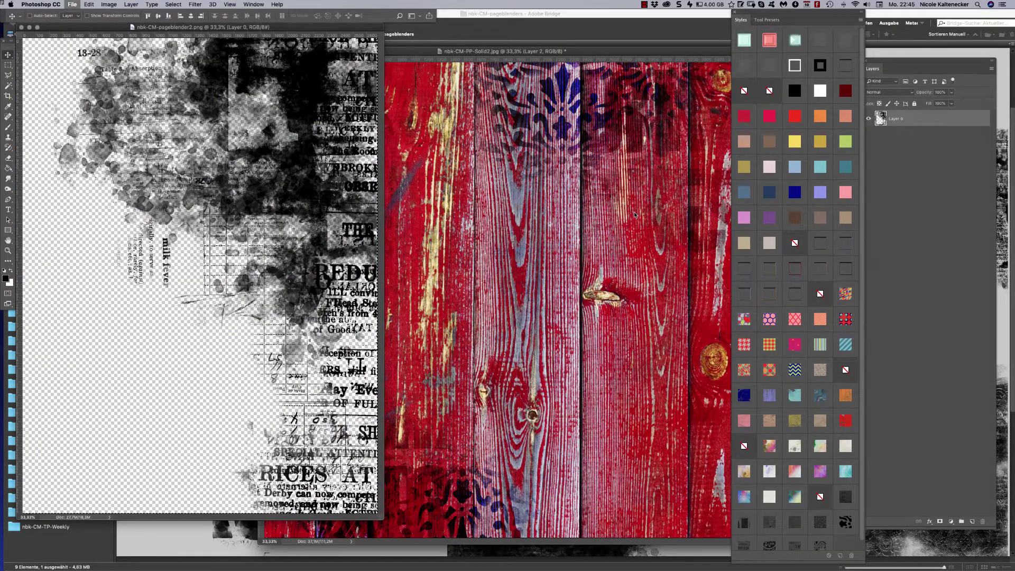
key("super+w")
key("super+v")
left_click_drag(621, 53, 494, 37)
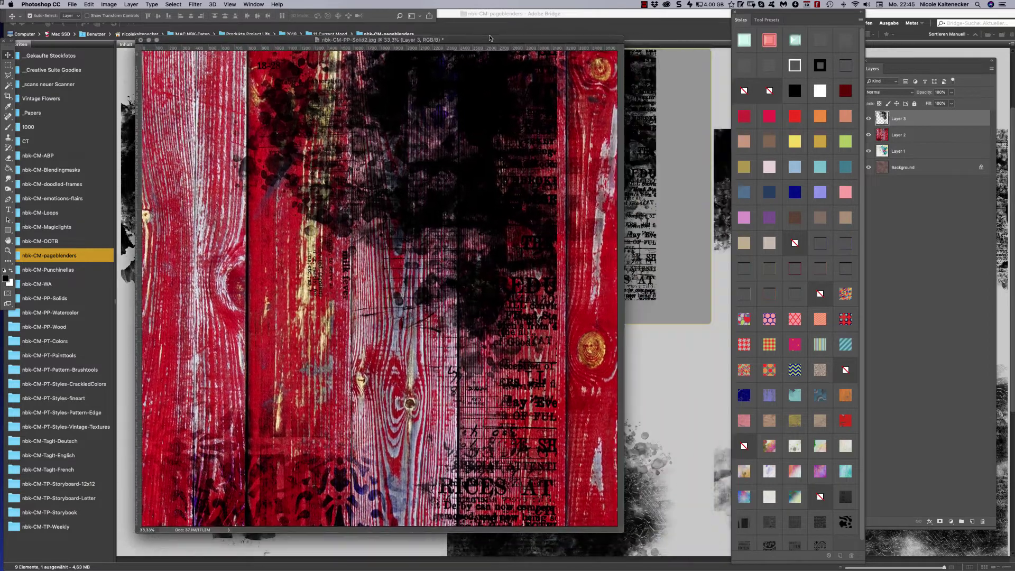
Undo and paste the page blender again, move it flush with the page's upper-right corner, and enlarge the document window
key("super+z")
key("super+v")
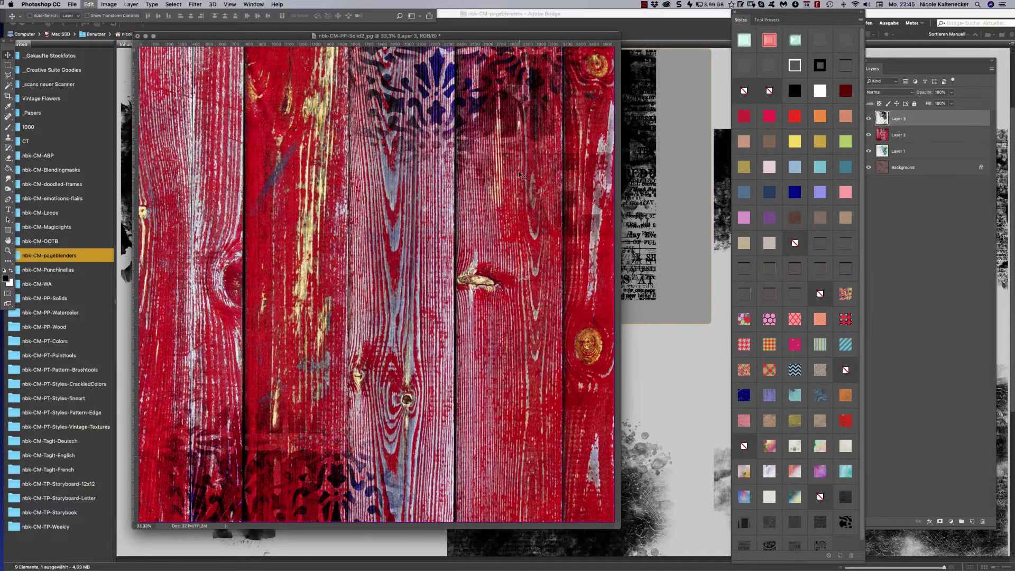
key("super+t")
left_click_drag(523, 170, 579, 182)
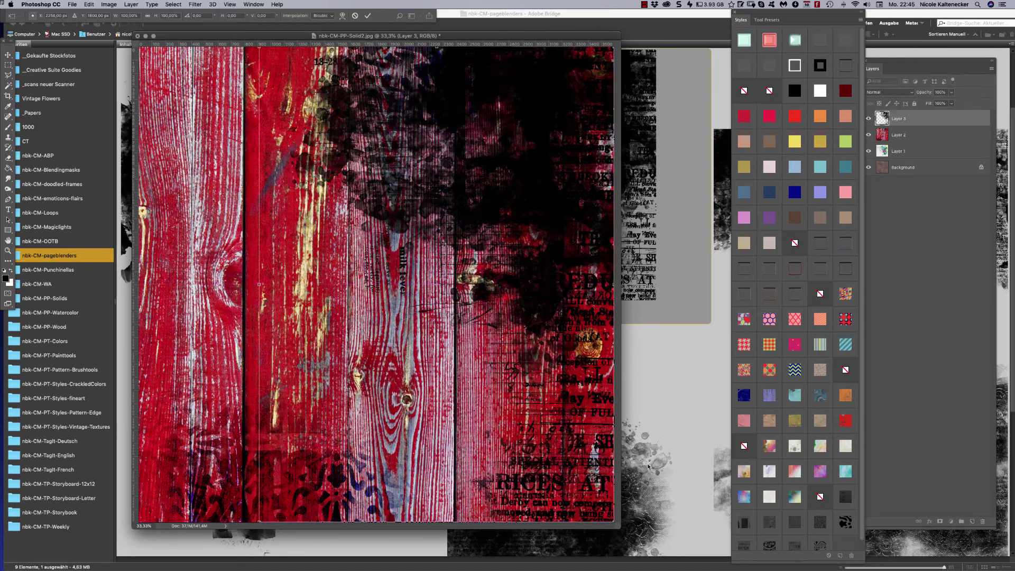
key("Return")
left_click_drag(617, 529, 676, 570)
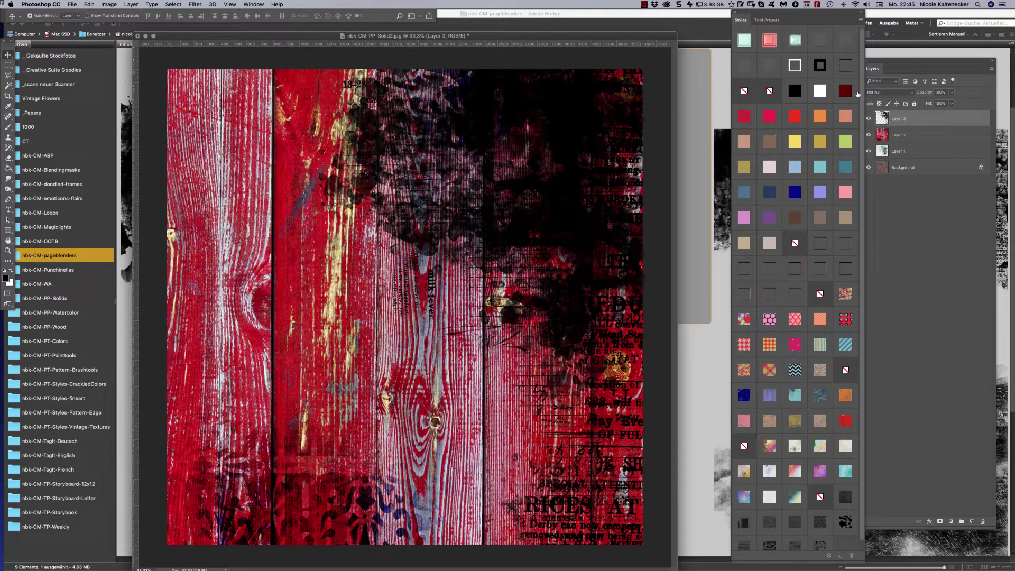
Place the page blender layer beneath the red wood layer and clip the wood to it
left_click_drag(915, 120, 909, 139)
left_click(915, 120)
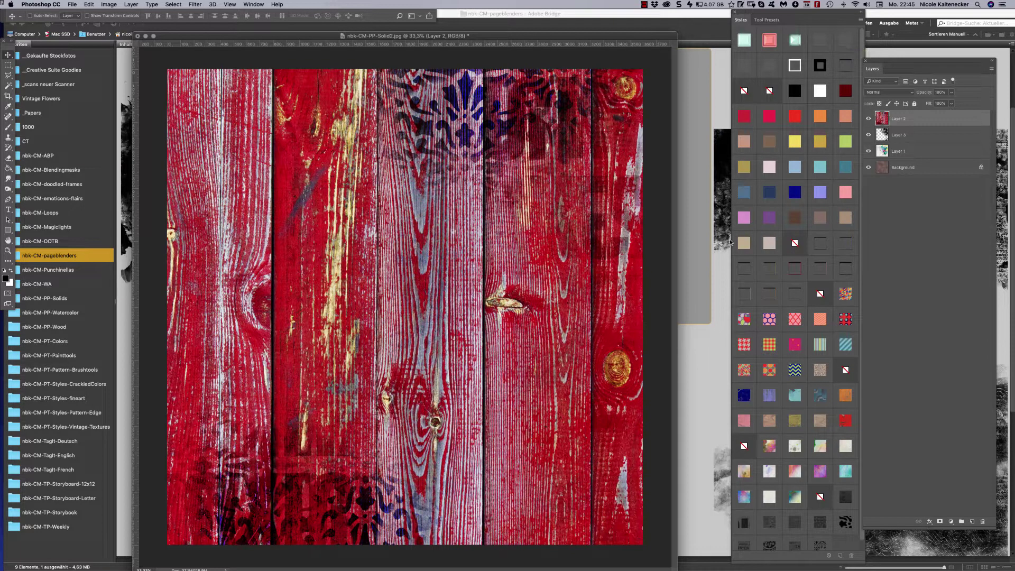
key("super+alt+g")
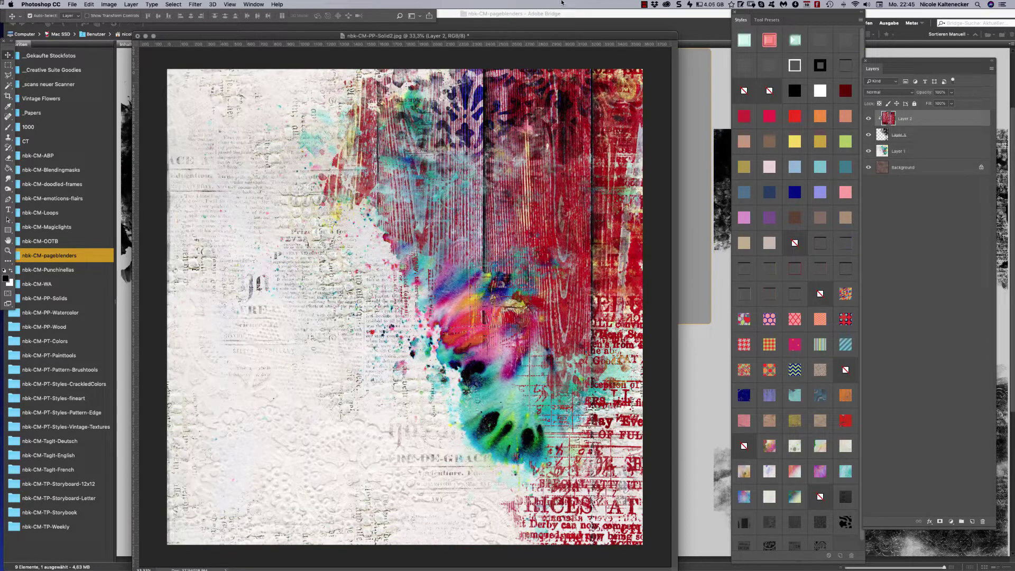
Open nbk-CM-pageblender6.png from Bridge and paste a copy of it onto the paper document as a new layer
left_click(711, 397)
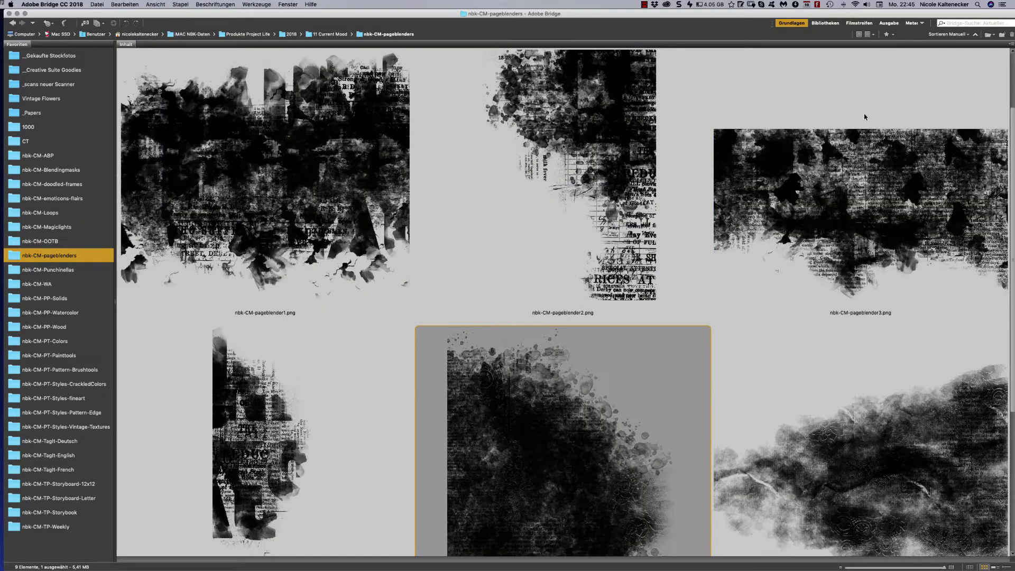
double_click(928, 421)
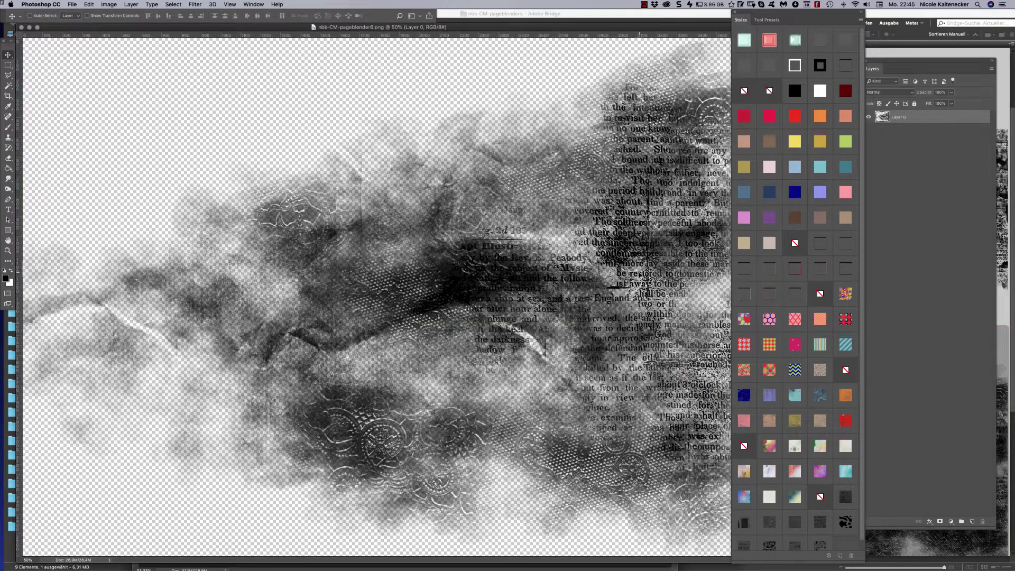
key("super+a")
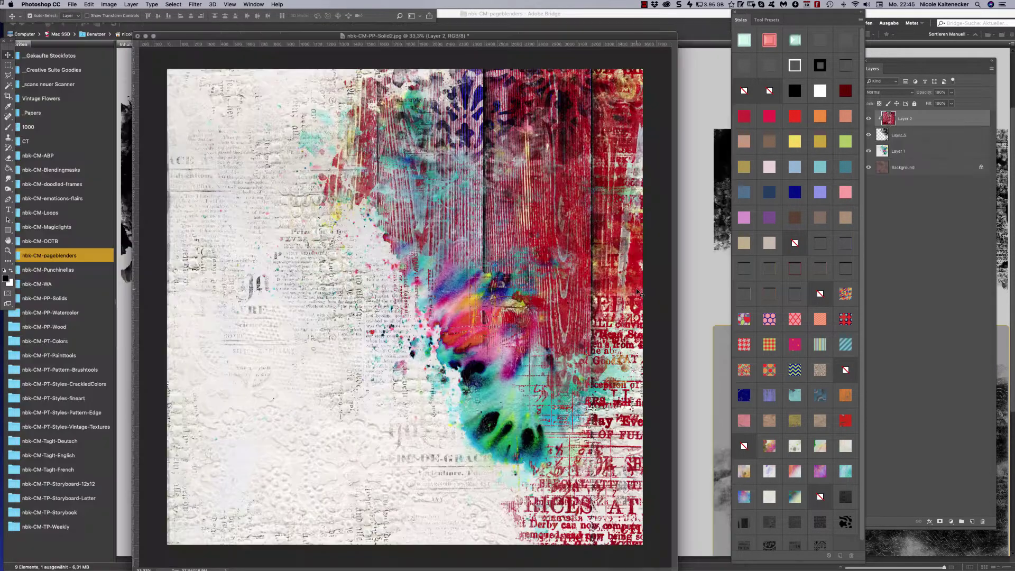
key("super+v")
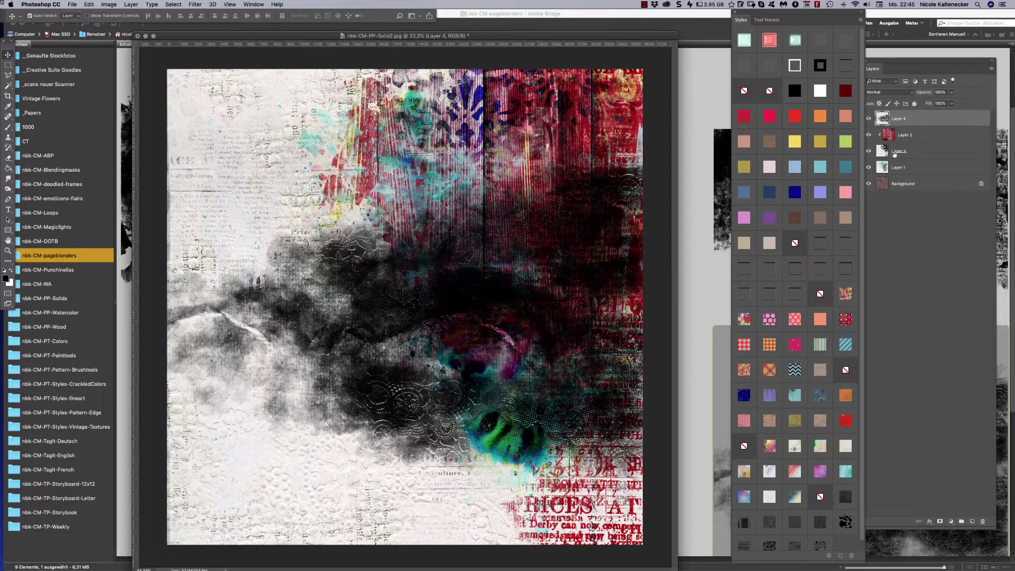
Move the new page blender layer below the watercolor layer and clip the watercolor to it
left_click_drag(919, 120, 917, 173)
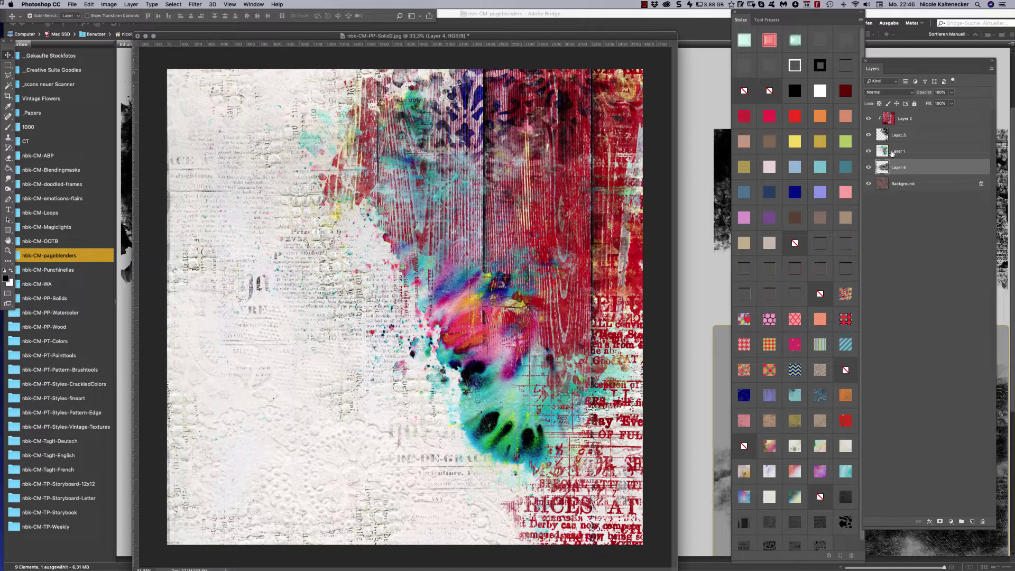
left_click(908, 153)
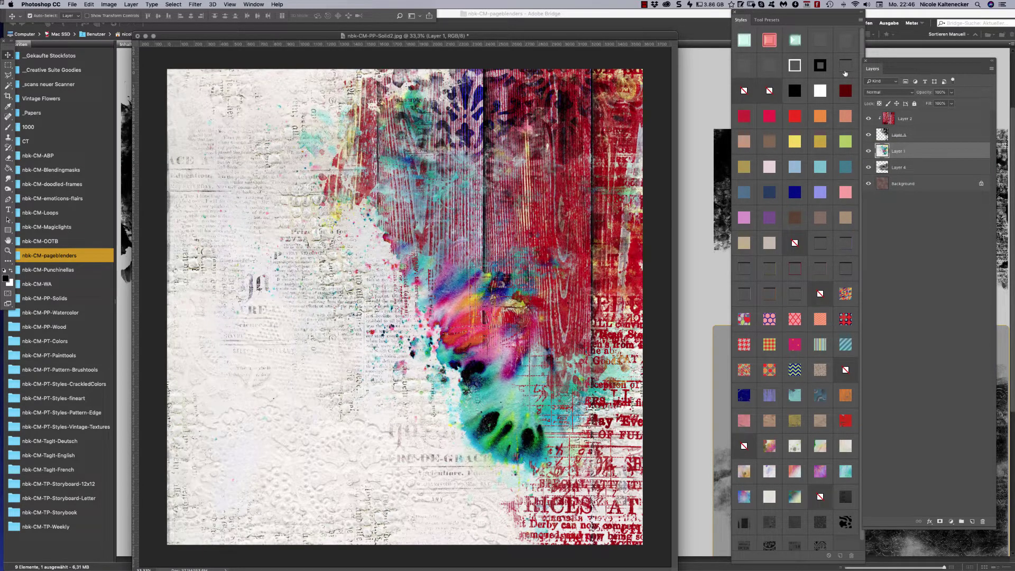
key("super+alt+g")
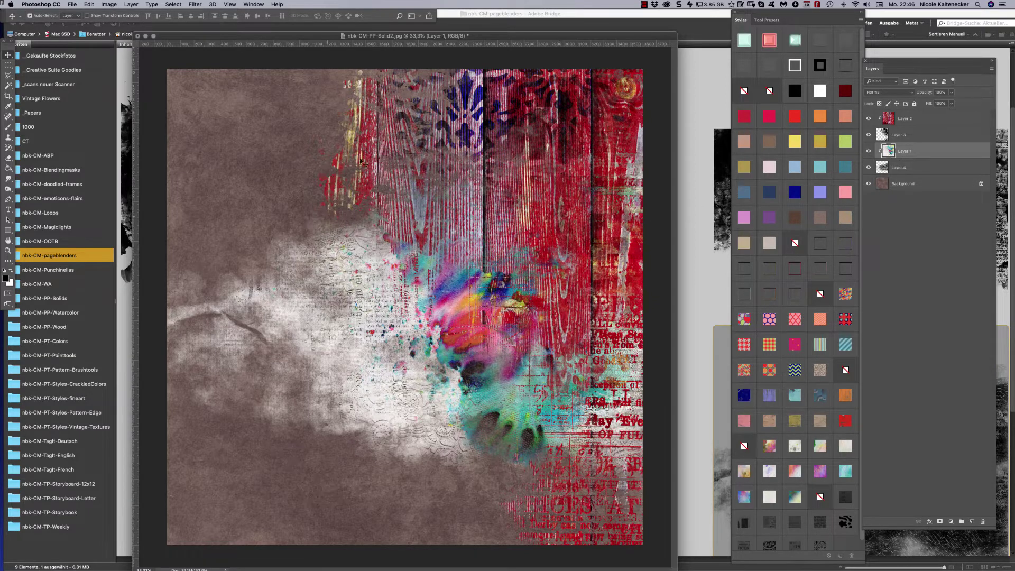
Rotate the page blender beneath the watercolor about 90° counterclockwise so it runs vertically
left_click(909, 173)
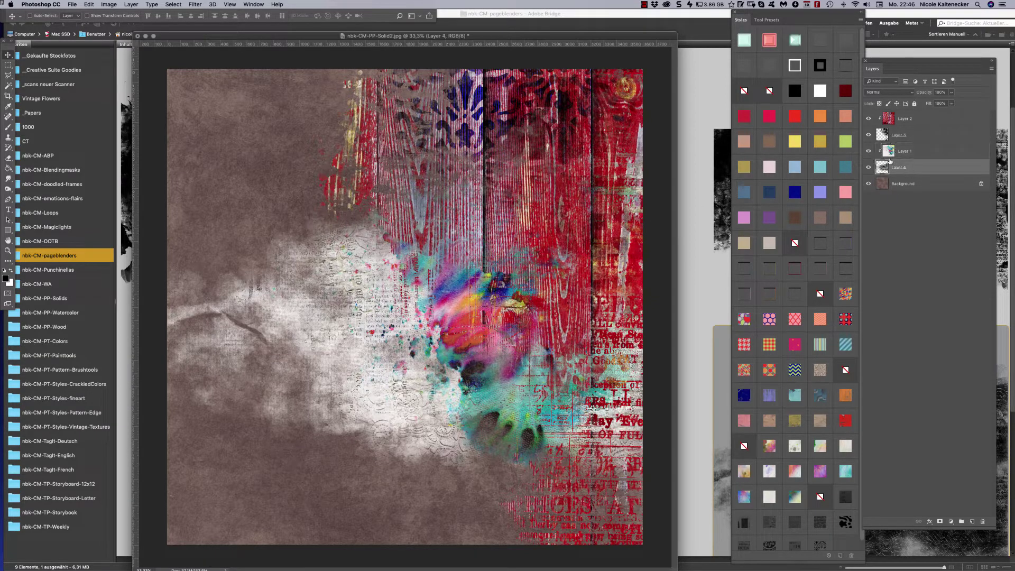
key("super+t")
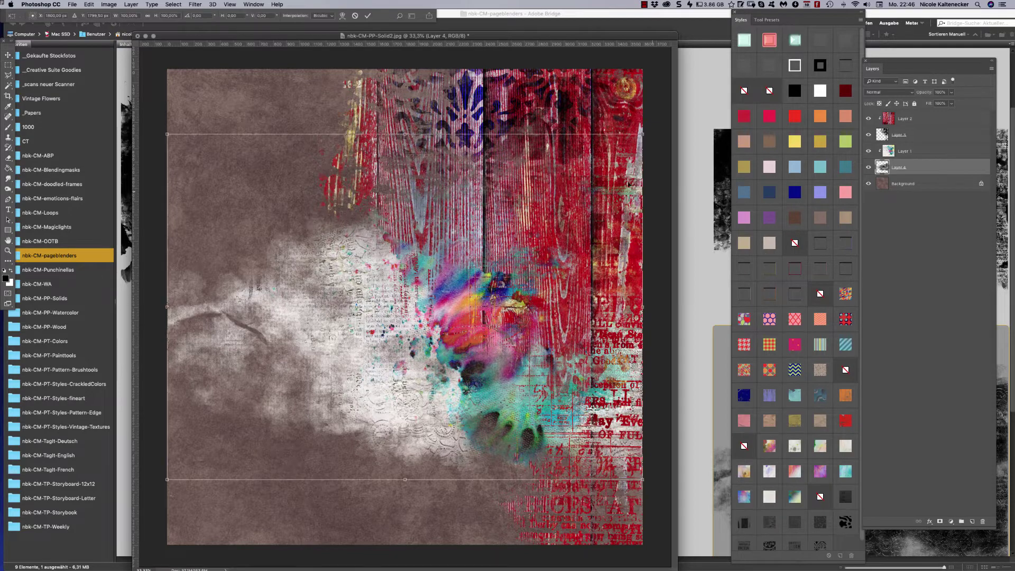
left_click_drag(622, 99, 311, 199)
key("Return")
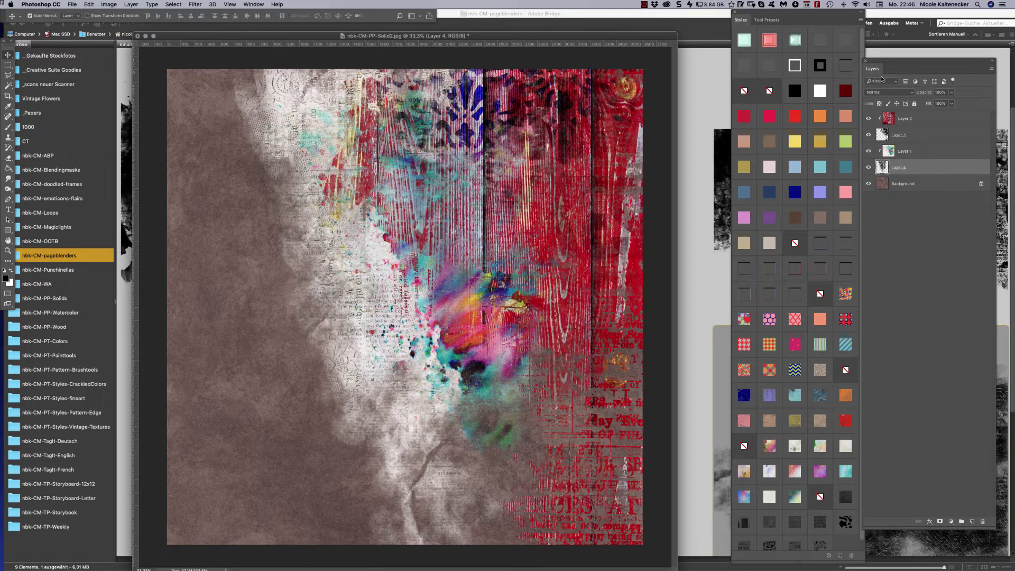
Rotate the page blender that masks the wood by about 180° and move it against the page's left edge
left_click(920, 134)
key("super+t")
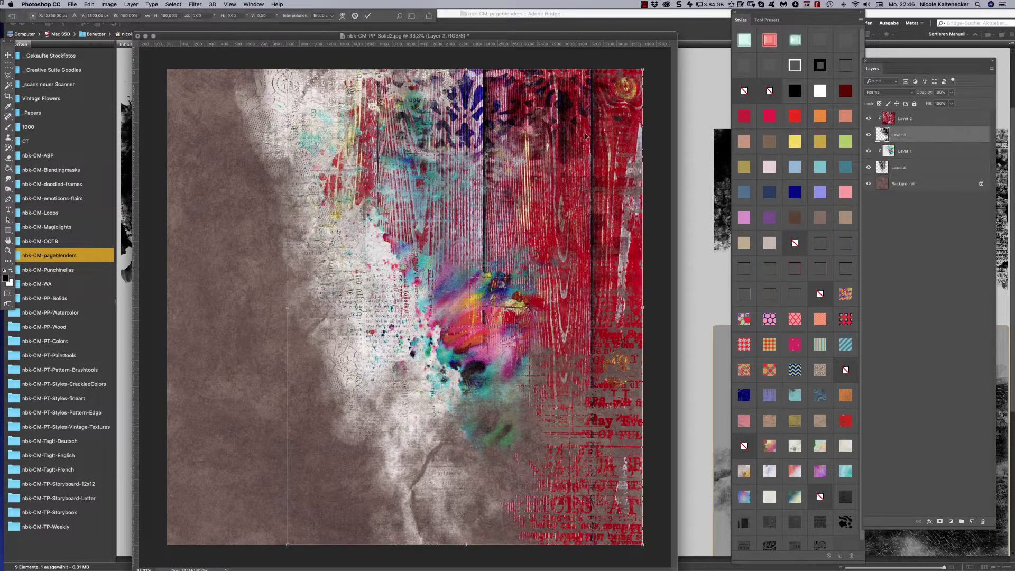
left_click_drag(628, 71, 656, 463)
left_click_drag(614, 339, 554, 398)
left_click_drag(634, 172, 429, 422)
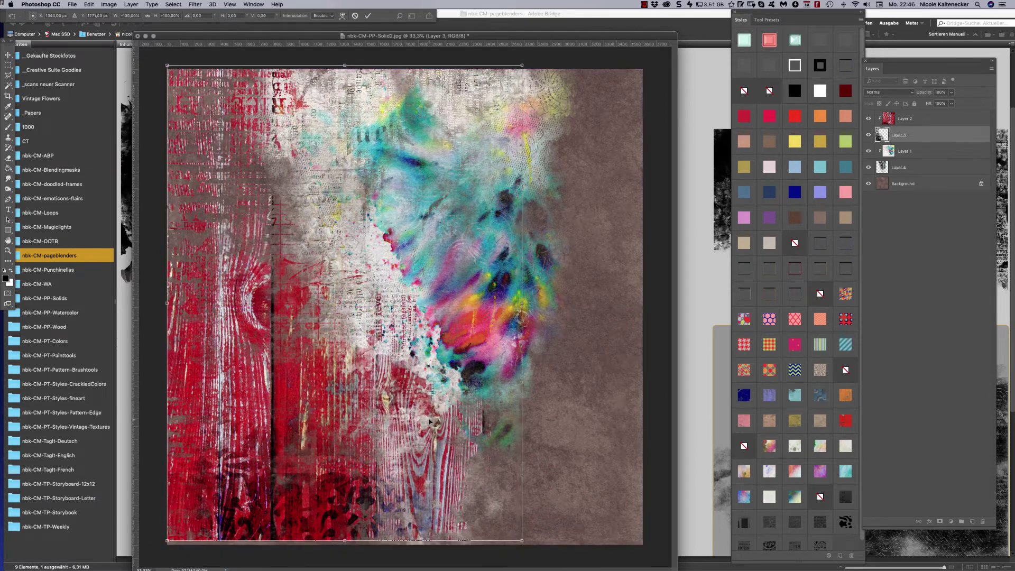
key("Return")
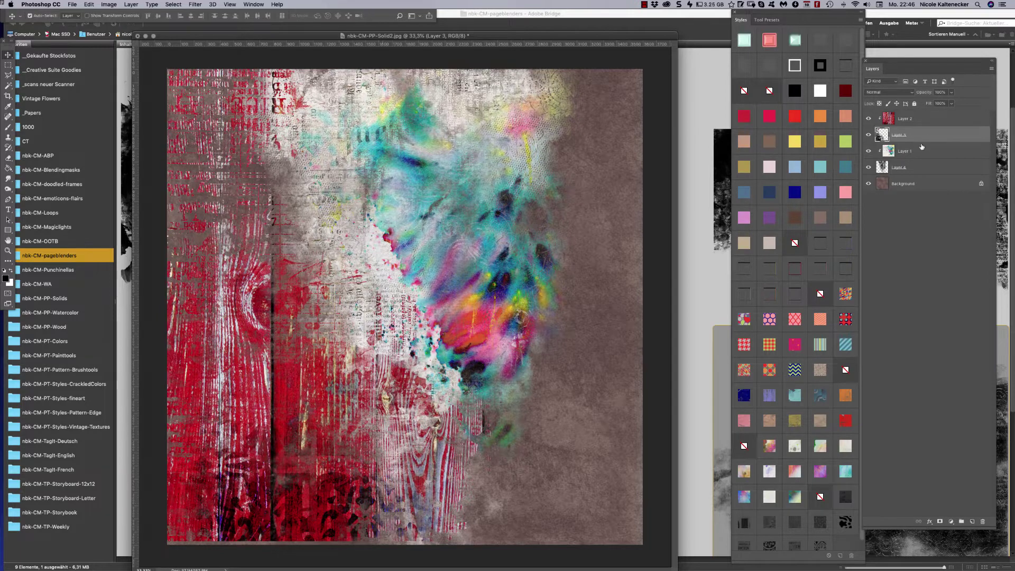
Select the watercolor layer together with its page blender and shift them slightly on the page
left_click(917, 149, "shift")
key("super")
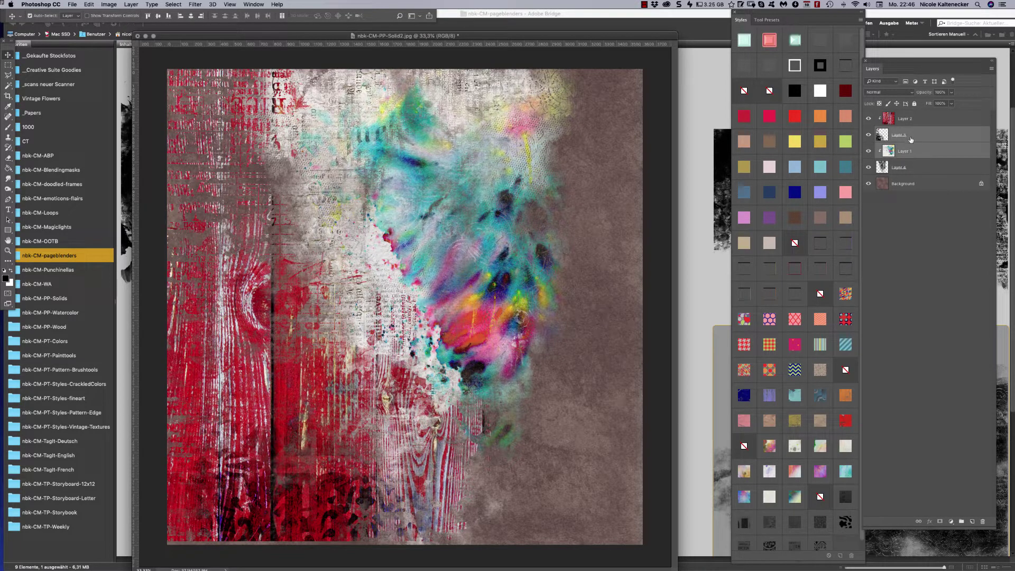
left_click(921, 152)
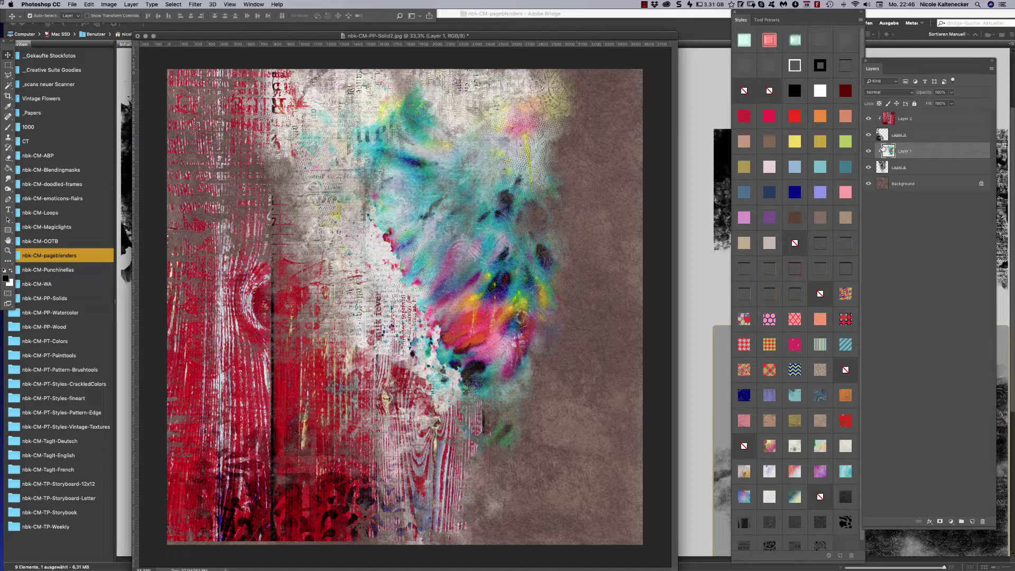
key("super")
left_click(921, 168, "super")
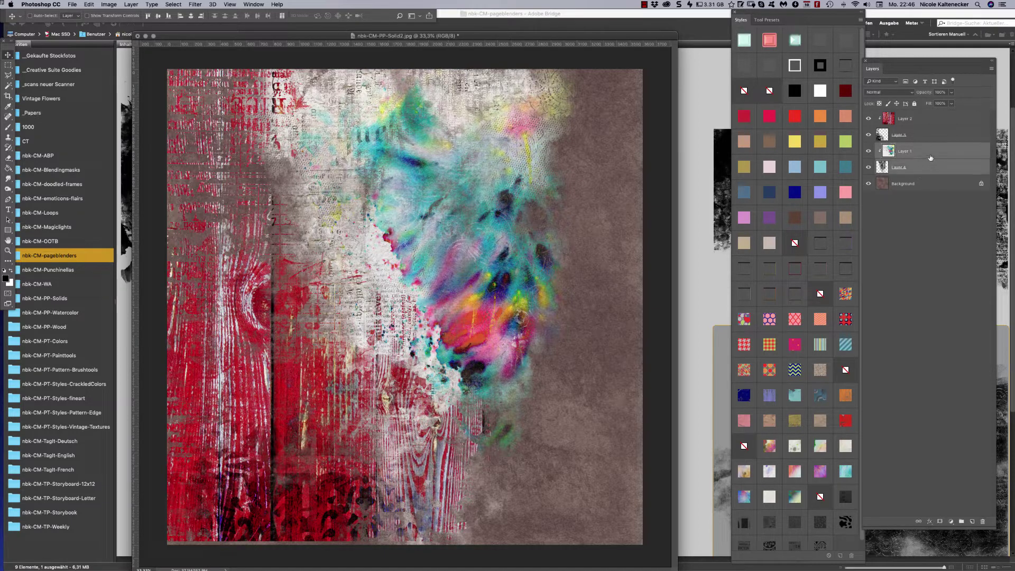
left_click_drag(481, 257, 521, 244)
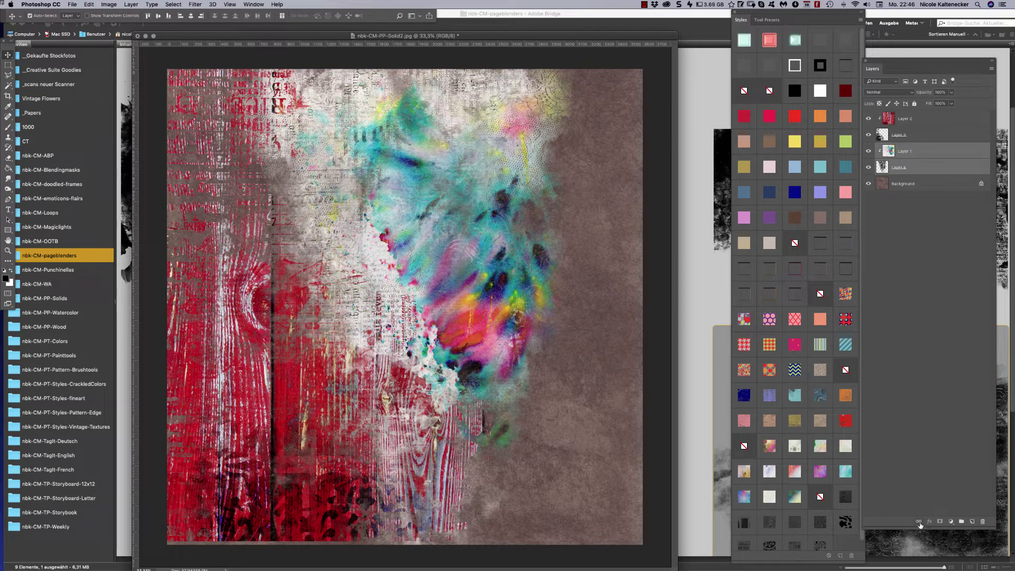
Link the watercolor layer to its page blender and reposition the pair further left over the red wood
left_click_drag(920, 528, 924, 241)
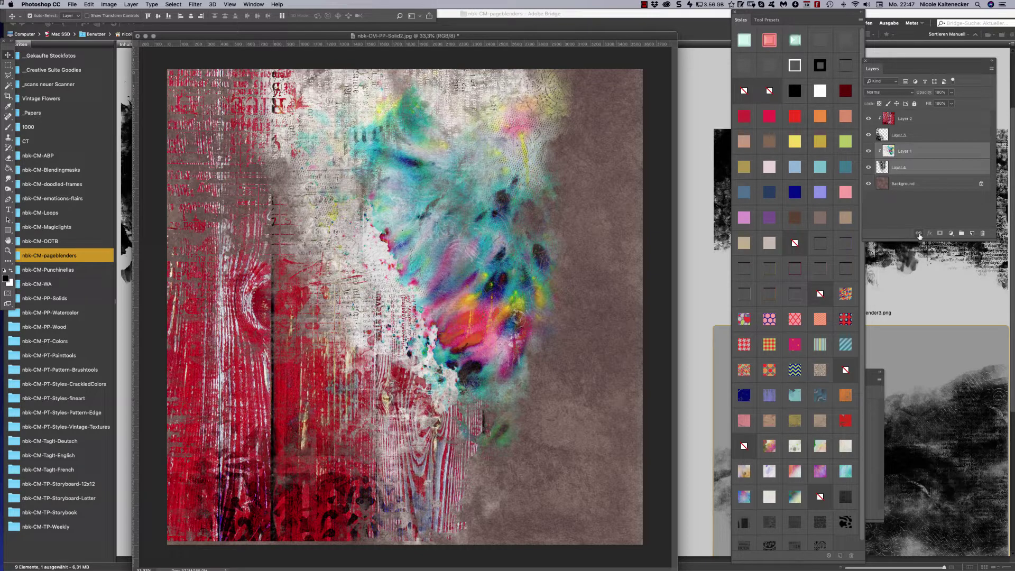
left_click(919, 234)
left_click_drag(561, 231, 603, 471)
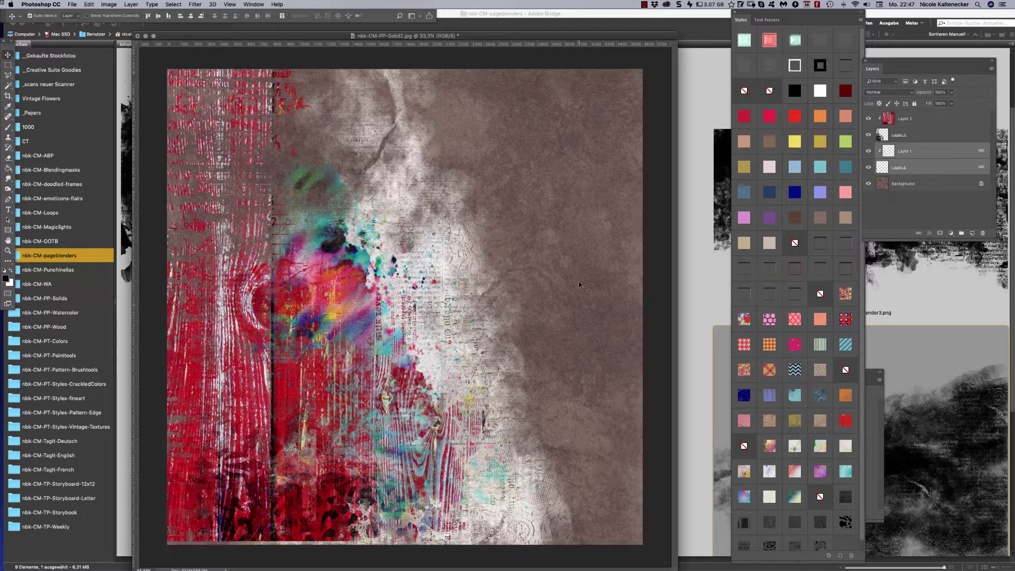
key("super+t")
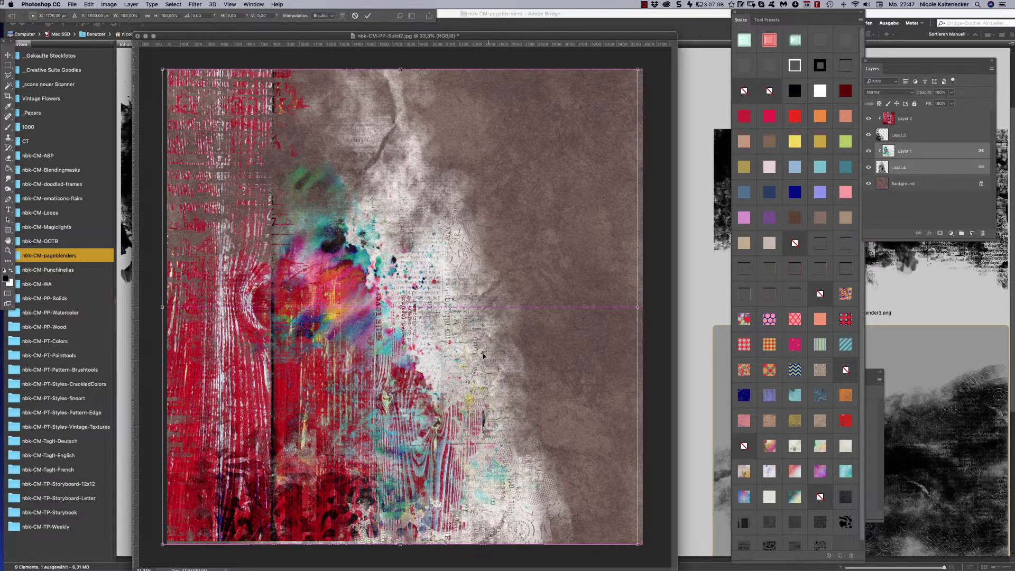
left_click_drag(497, 358, 435, 361)
key("Return")
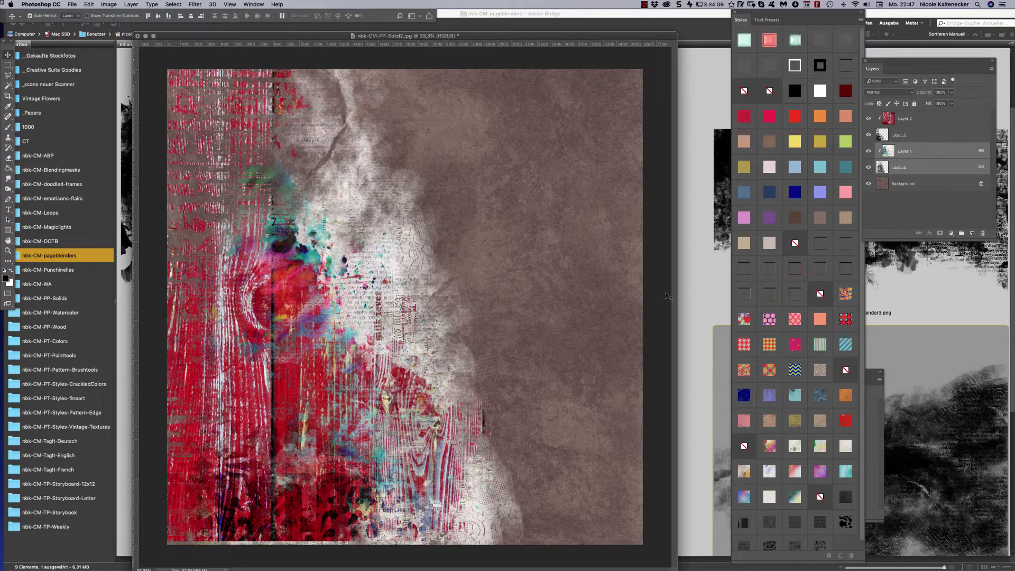
Copy nbk-CM-pageblender5.png from Bridge into the page, place it over the lower-left corner and bring it to the front of the layer stack
left_click(703, 116)
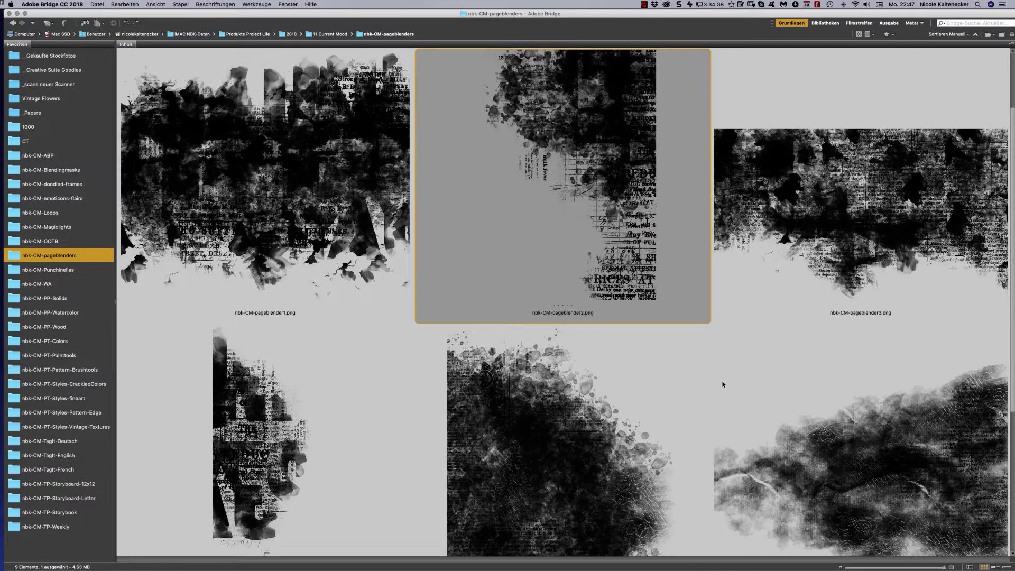
double_click(575, 458)
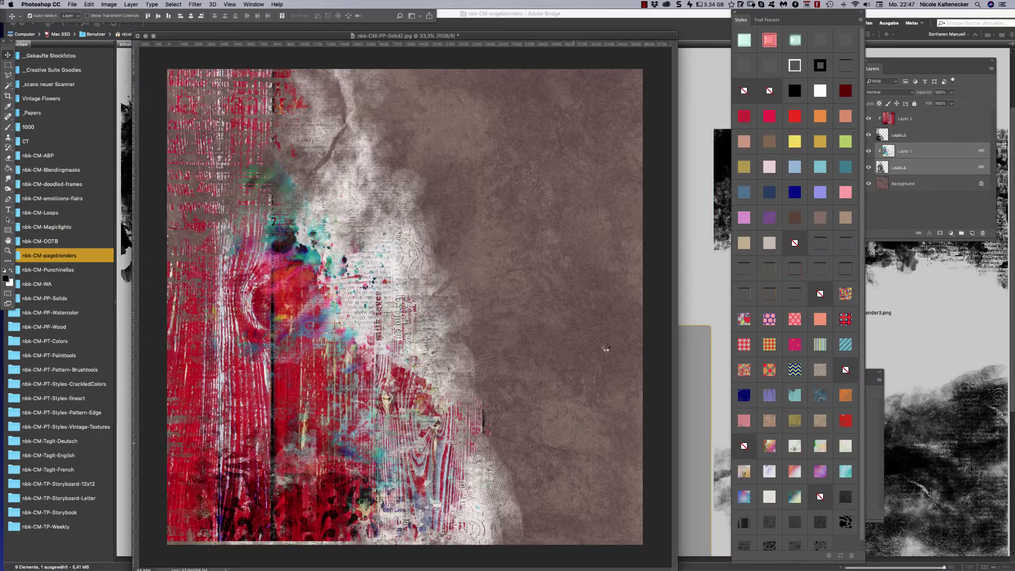
key("ctrl+a")
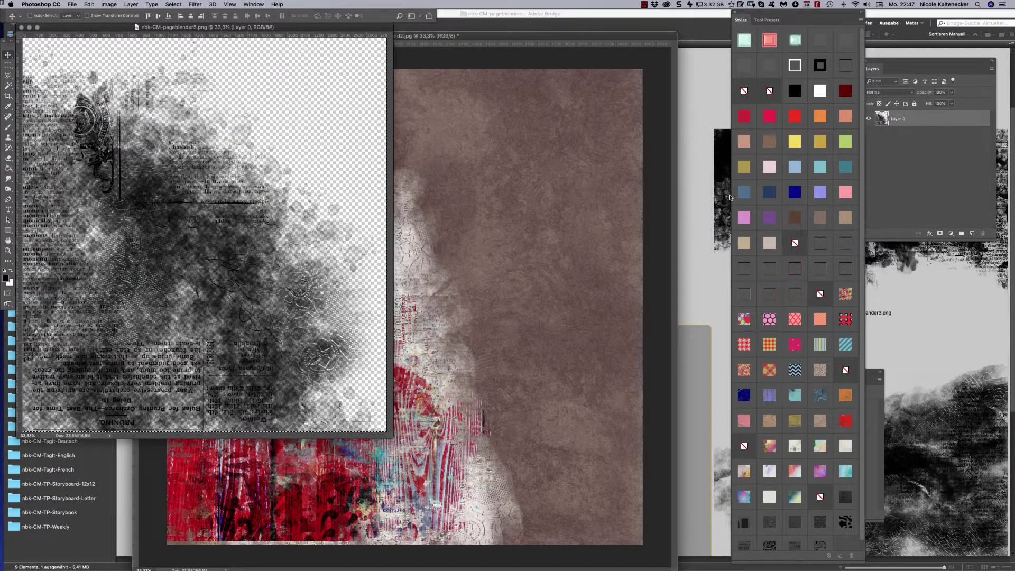
key("ctrl+c")
key("ctrl+w")
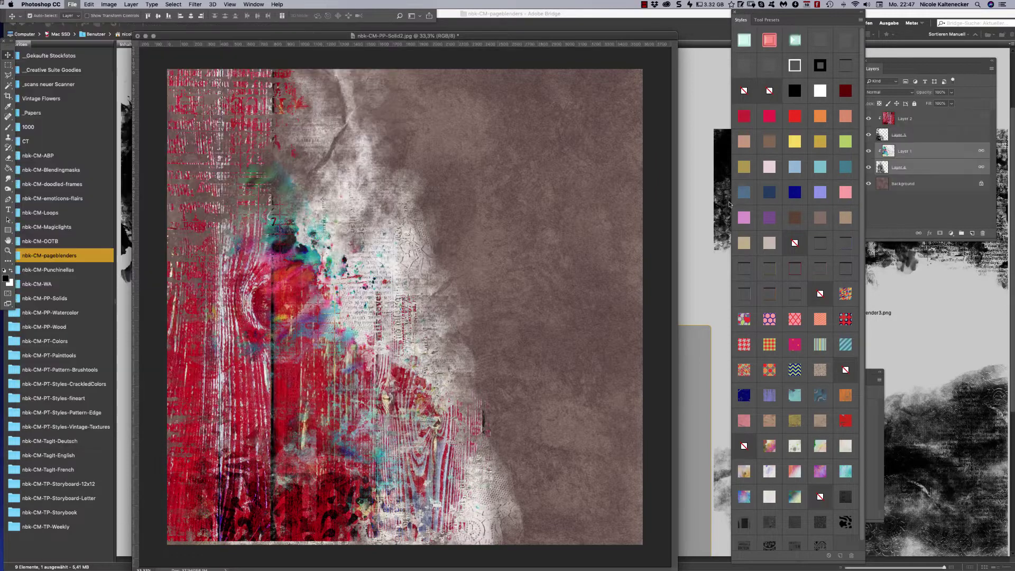
key("ctrl+v")
left_click_drag(539, 346, 465, 392)
key("ctrl+shift+bracketright")
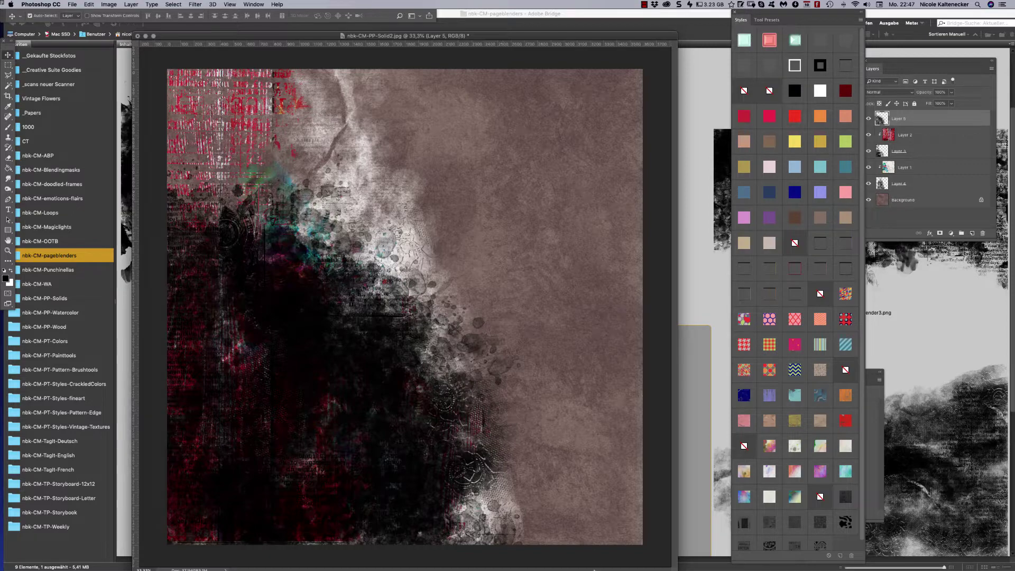
Switch to Bridge and open the first photo subfolder inside __Gekaufte Stockfotos
mouse_move(621, 563)
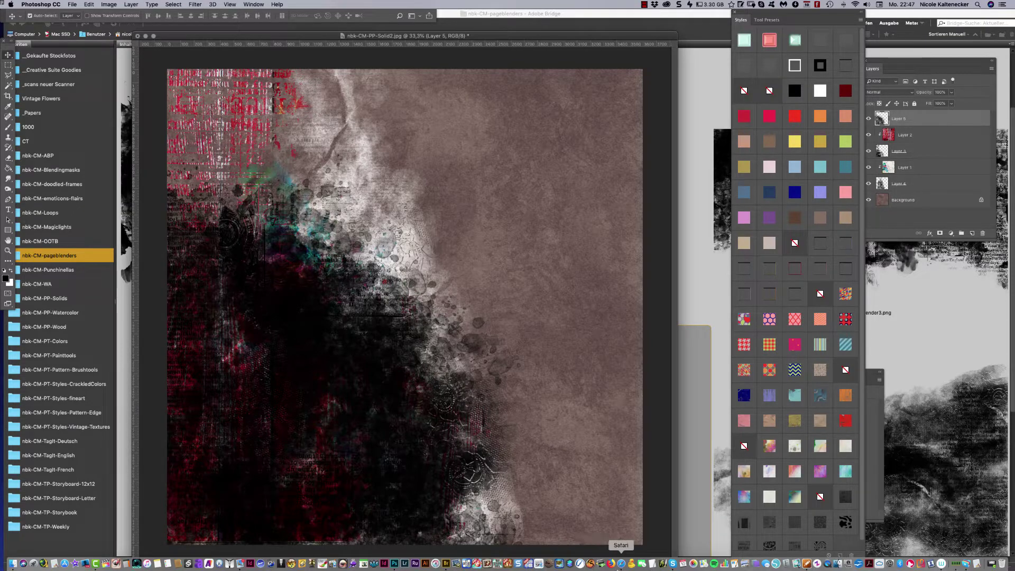
left_click(696, 220)
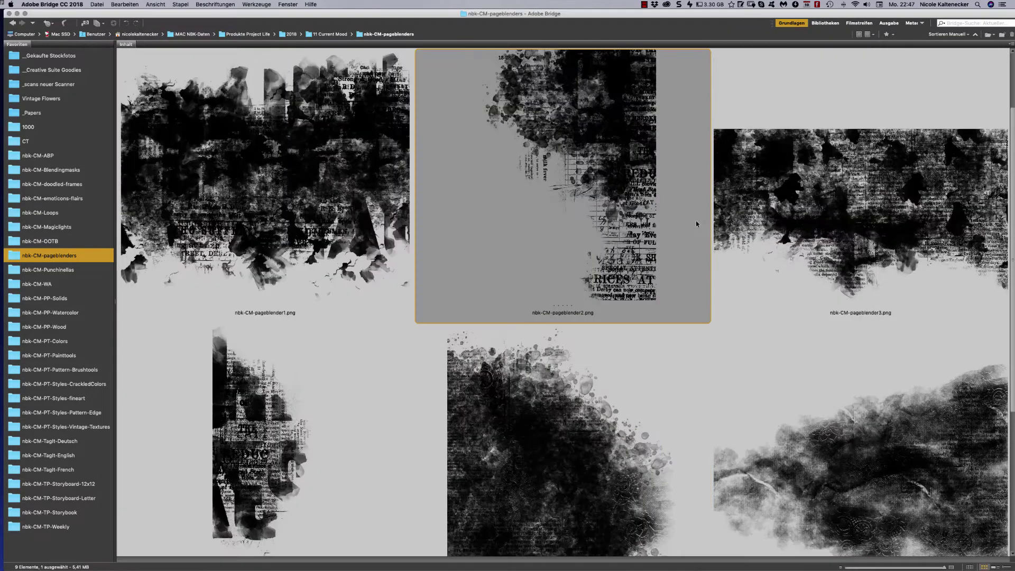
left_click(68, 55)
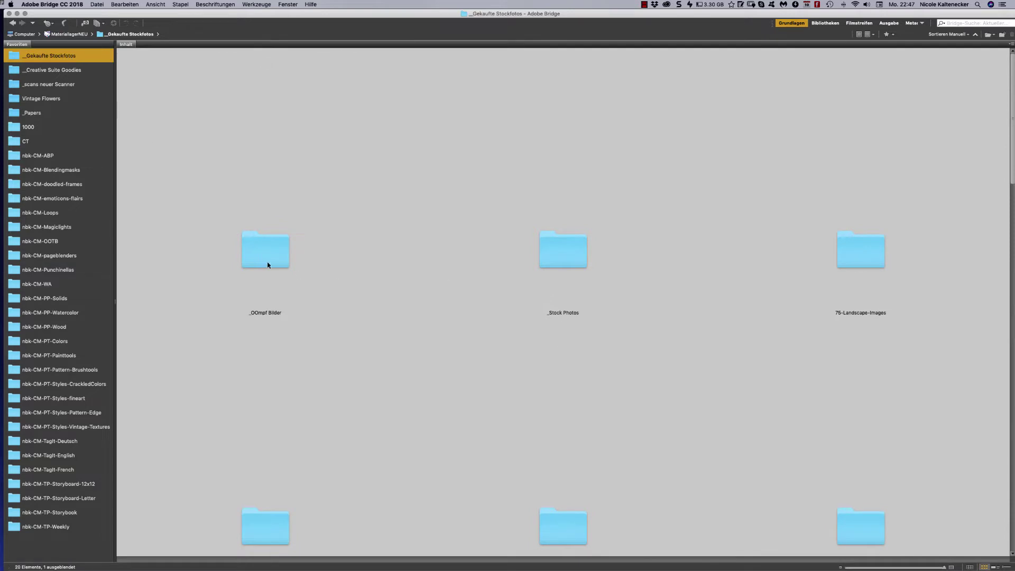
double_click(280, 250)
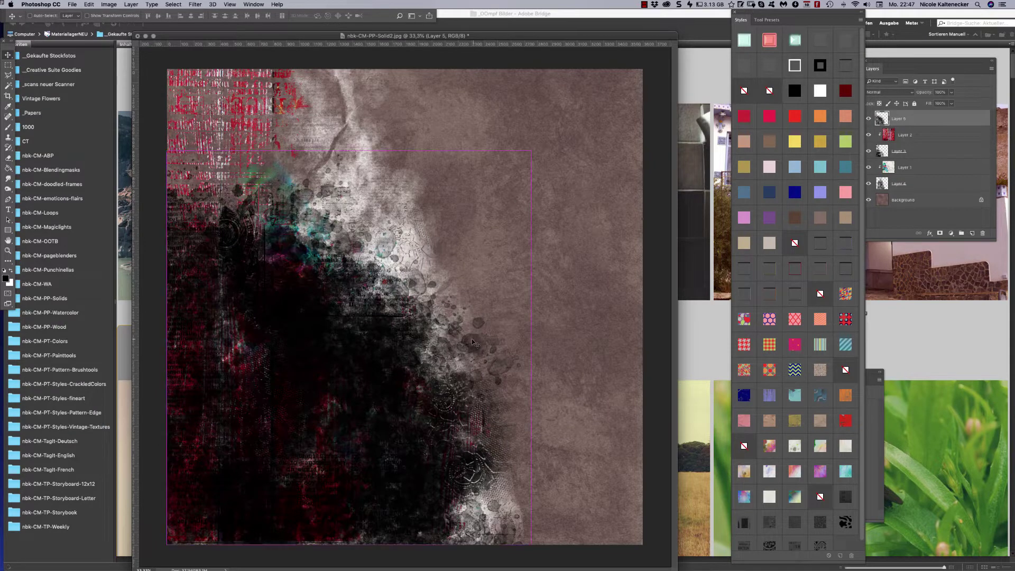
Flip the pasted kitten photo horizontally and enlarge it until it covers the whole page
right_click(426, 290)
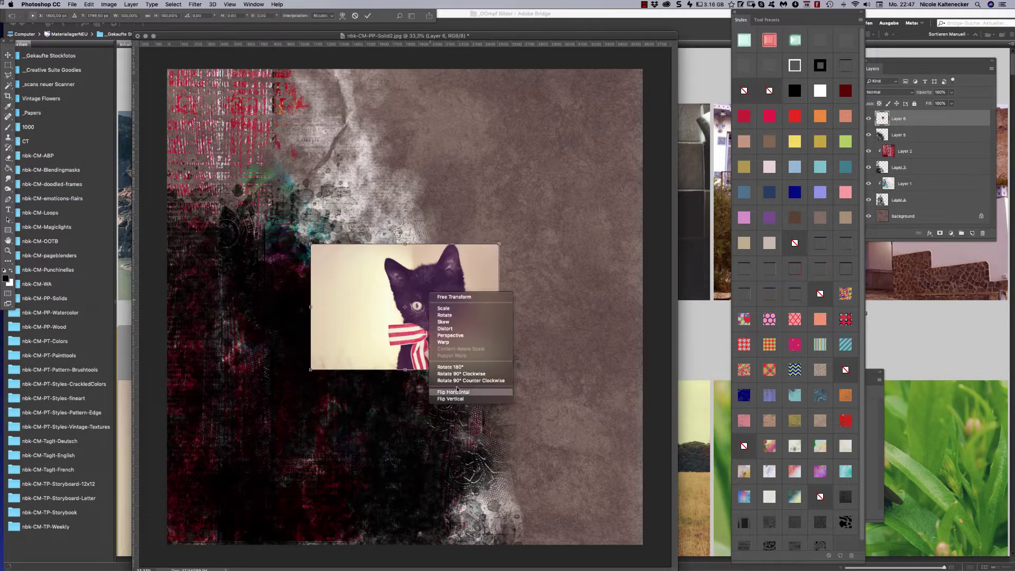
left_click(481, 391)
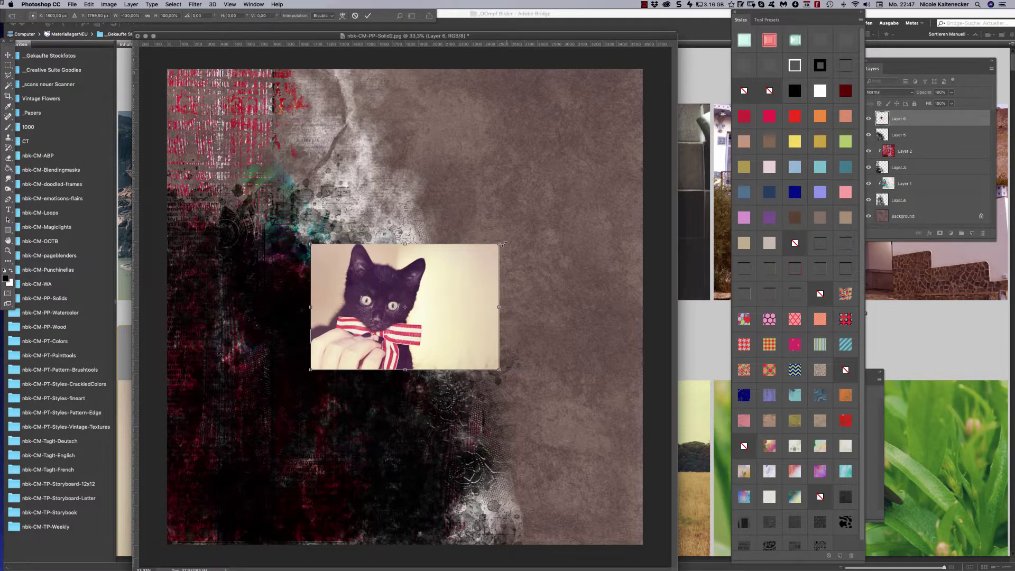
left_click_drag(499, 243, 721, 8)
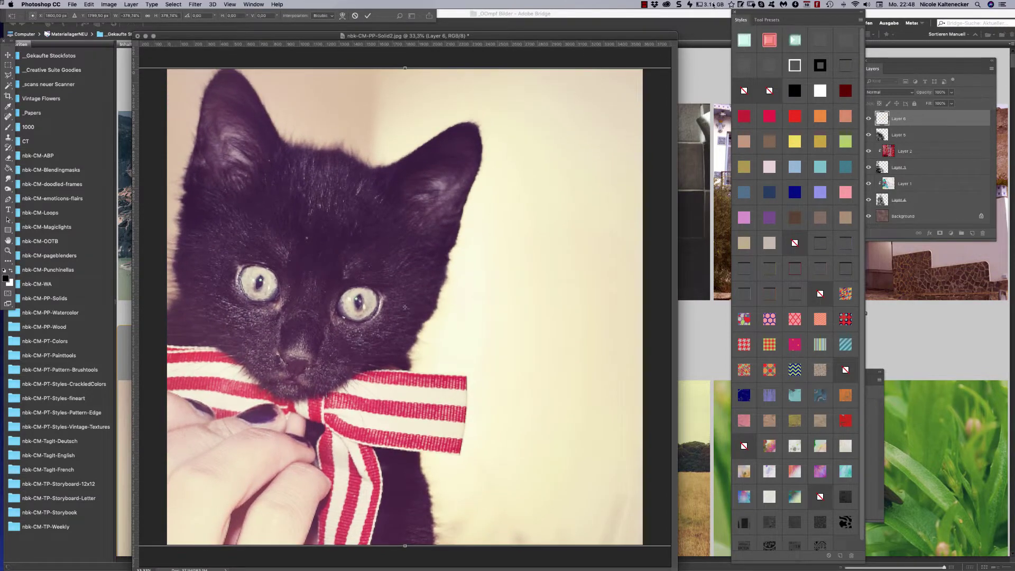
key("Return")
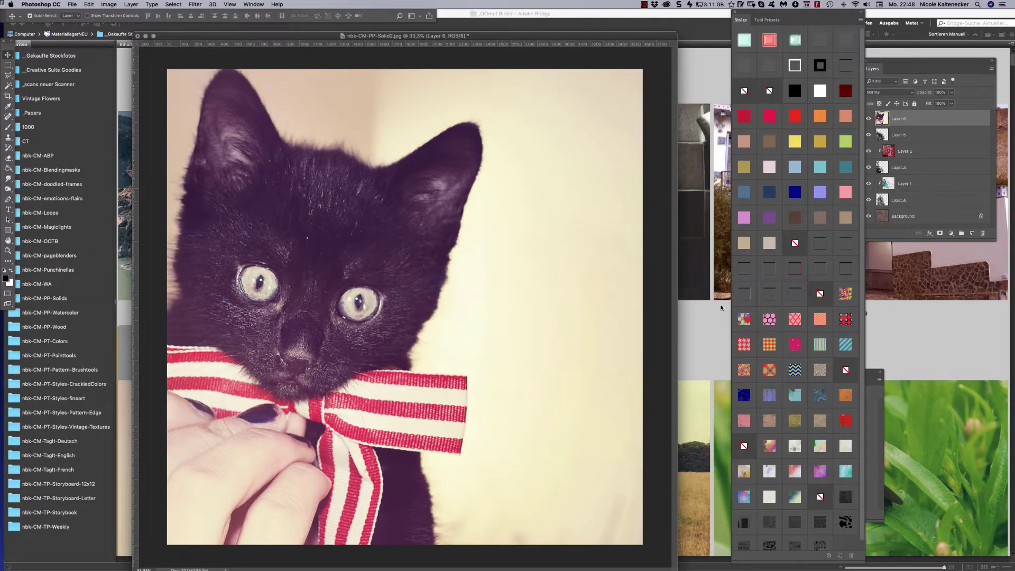
Clip the kitten photo to the page blender below it, then shrink and reposition the photo within the mask
key("super+alt+g")
key("super+t")
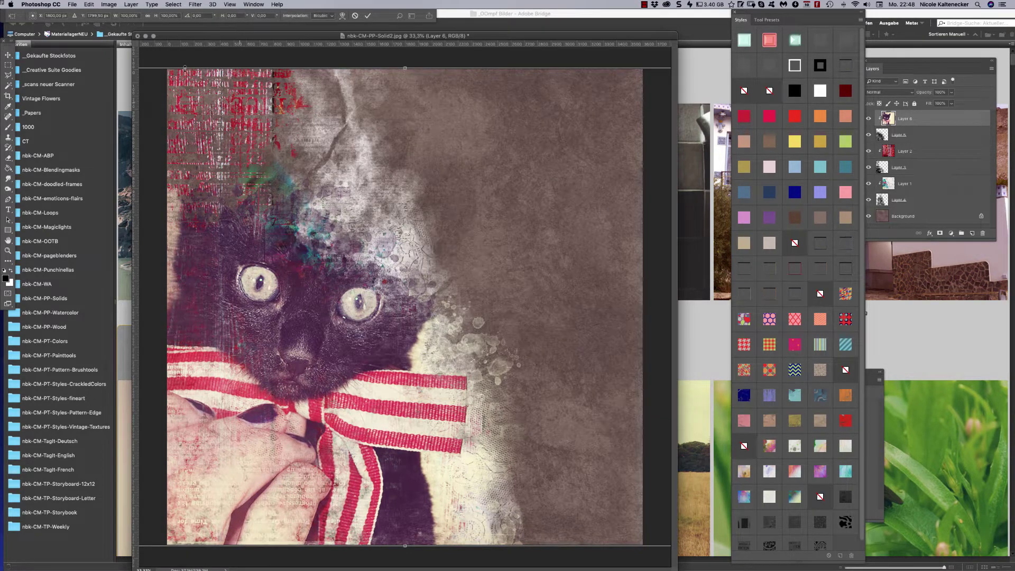
left_click_drag(210, 127, 399, 109)
left_click_drag(239, 73, 371, 157)
left_click_drag(320, 267, 306, 284)
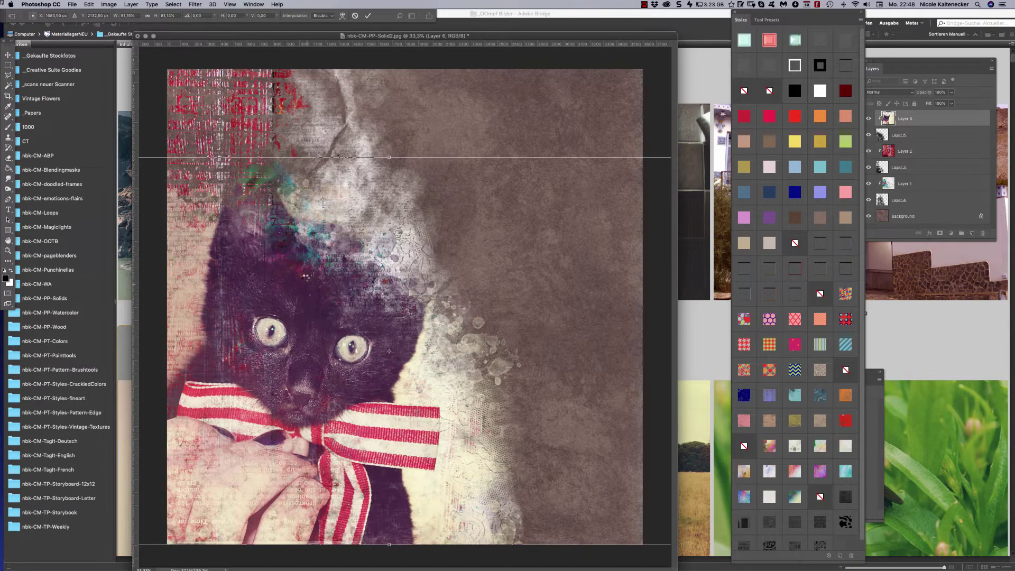
key("Return")
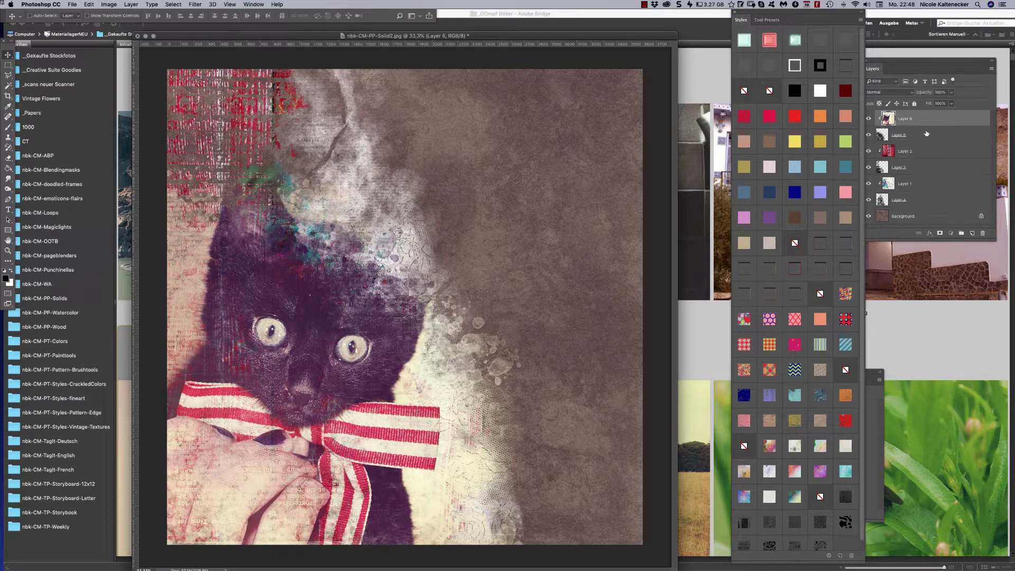
Link the kitten photo to its page blender, and the wood layer to its own page blender
left_click(929, 136, "shift")
left_click(920, 233)
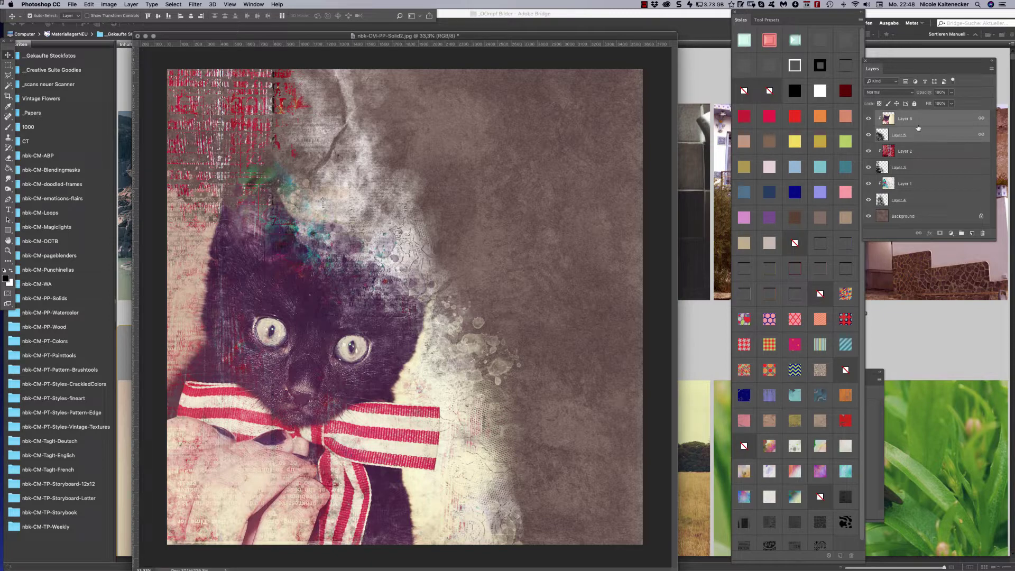
left_click(914, 153)
left_click(921, 169, "shift")
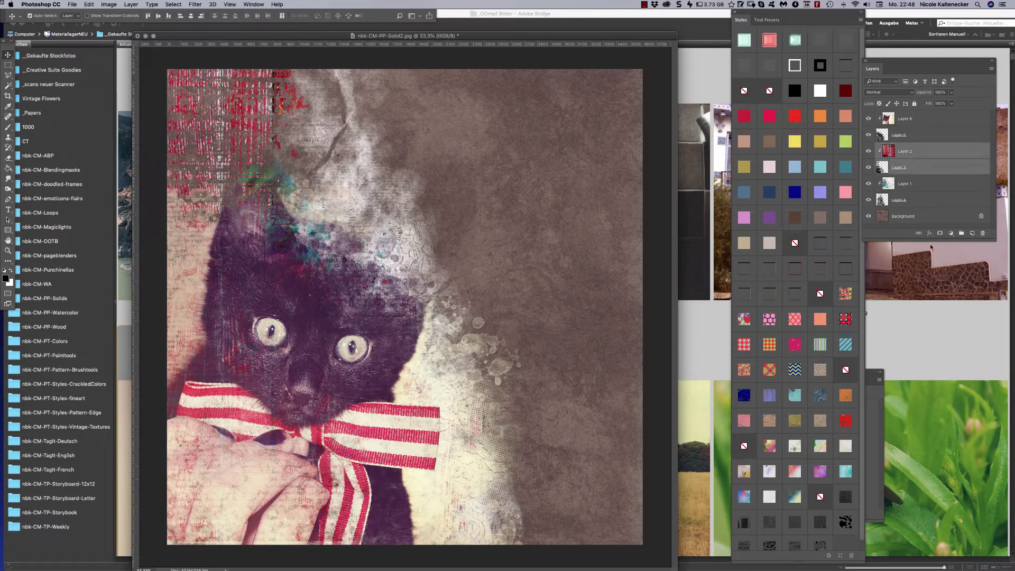
left_click(920, 234)
Flip the linked wood and page blender horizontally and move them against the page's right edge
left_click_drag(254, 208, 411, 208)
key("super+t")
right_click(390, 281)
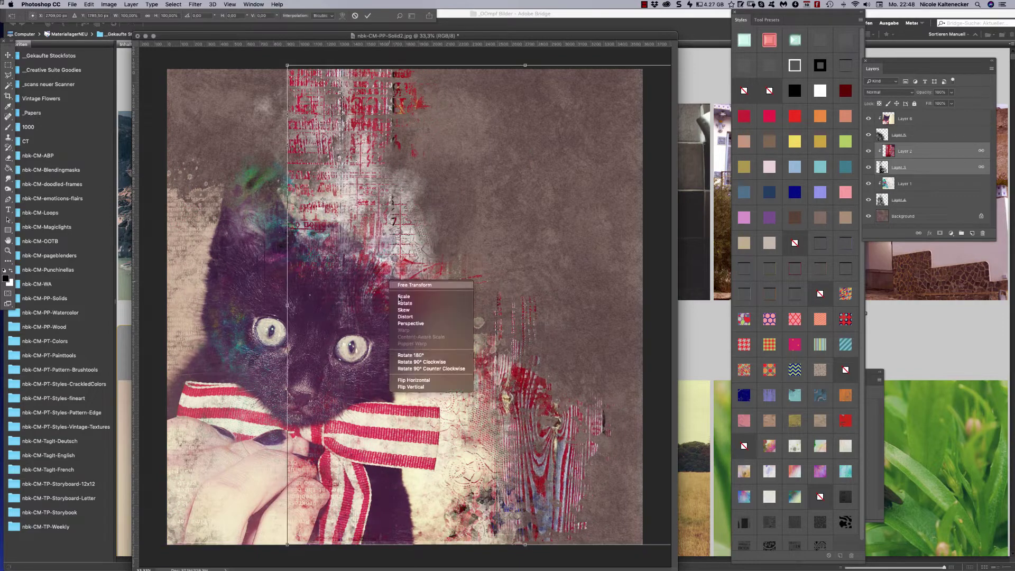
left_click(463, 379)
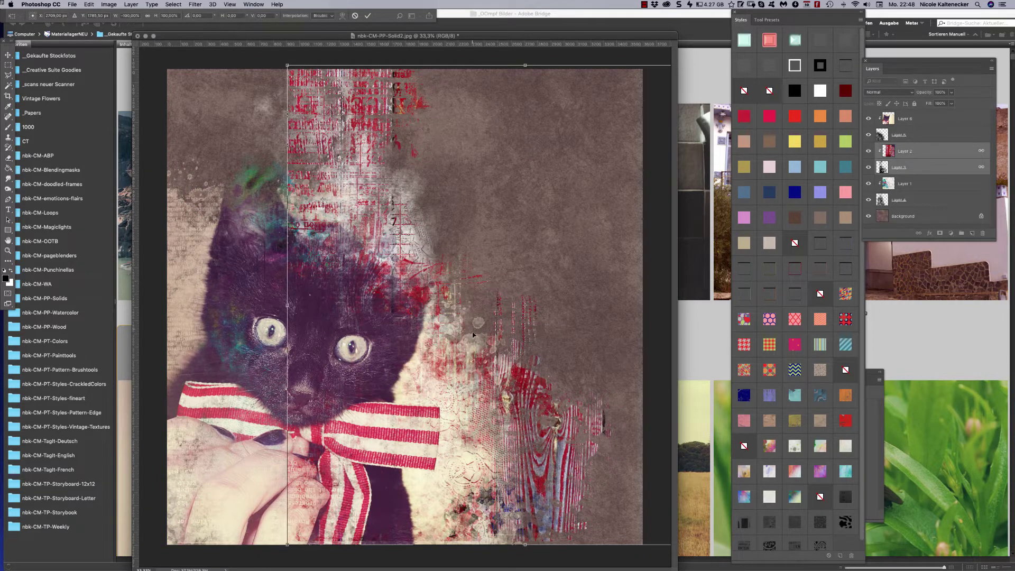
left_click_drag(563, 379, 419, 394)
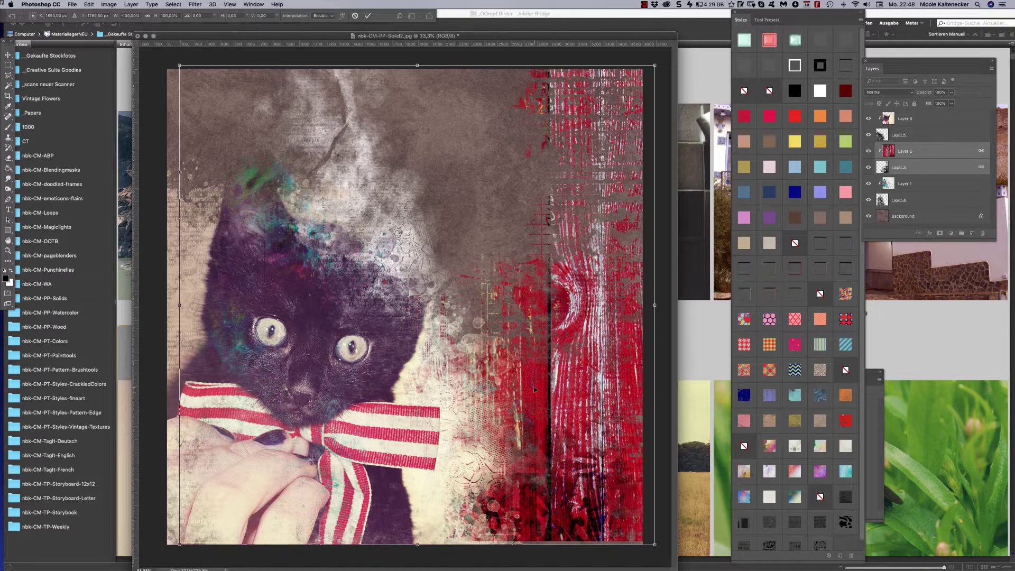
key("Return")
Move the linked watercolor and its page blender to the right, between the kitten's head and the red wood
left_click(905, 183)
key("v")
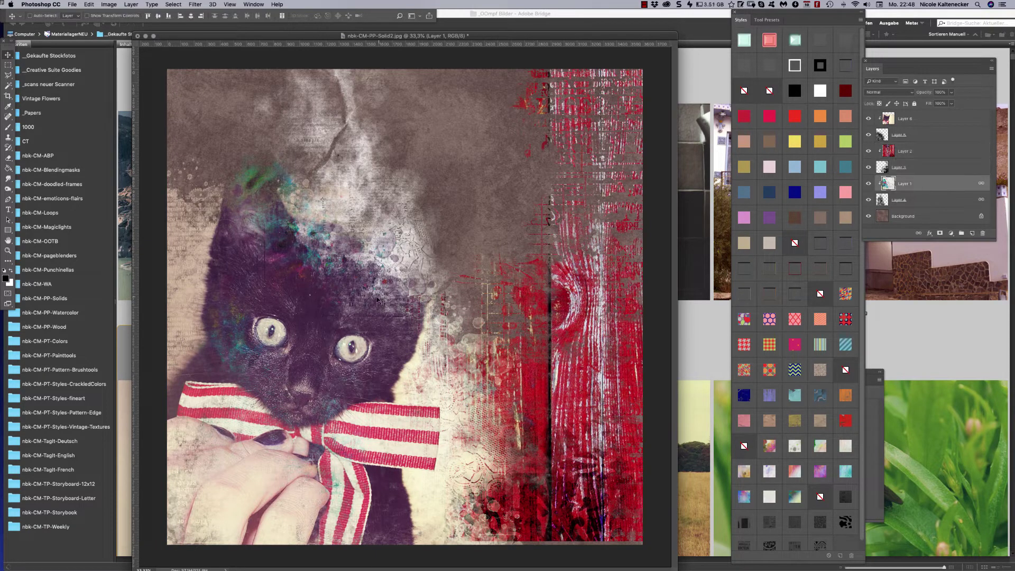
left_click_drag(382, 305, 526, 255)
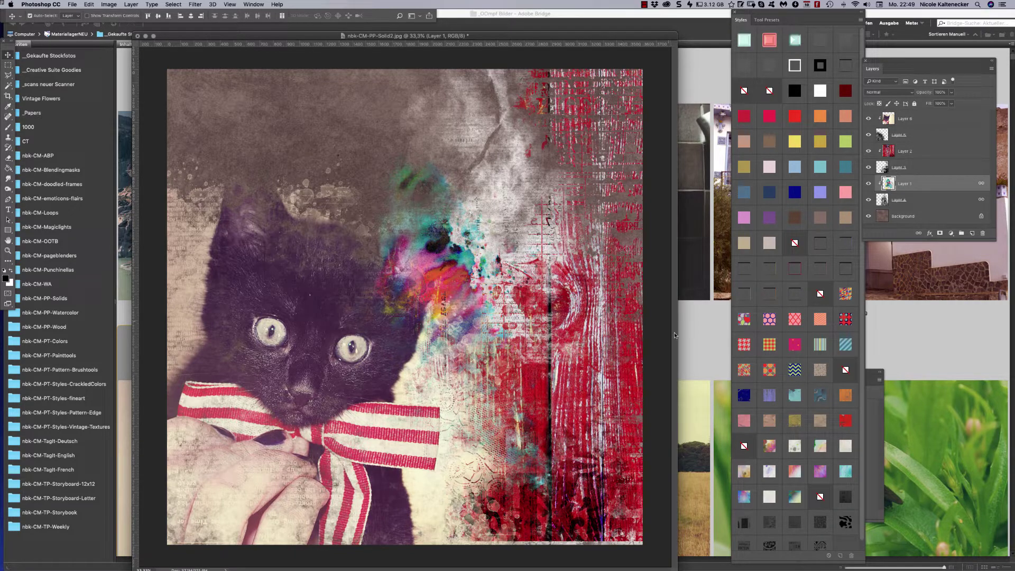
Switch to Bridge and look through the nbk-CM-pageblenders and nbk-CM-Punchinellas folders
key("super+Tab")
key("Right")
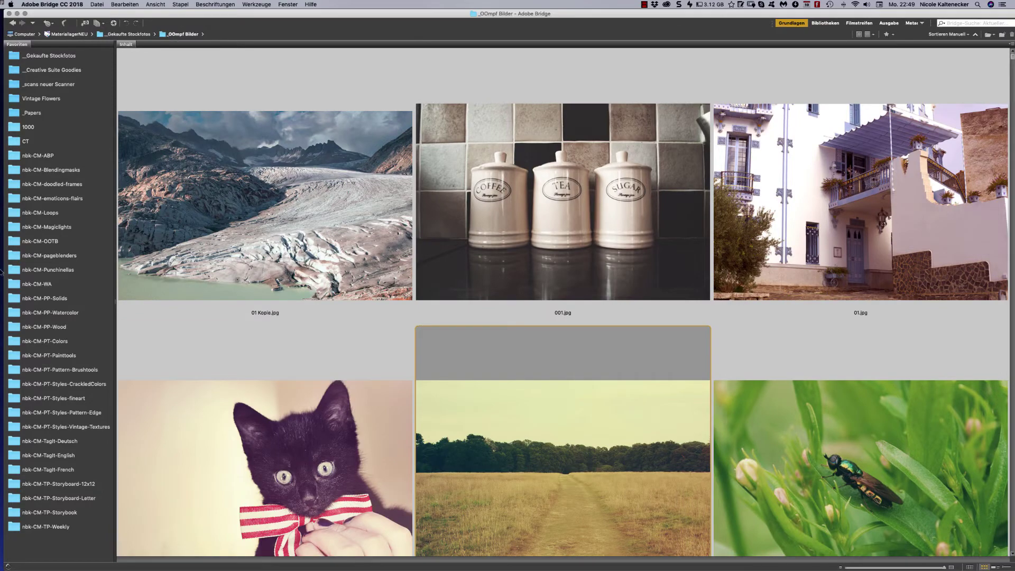
left_click(65, 258)
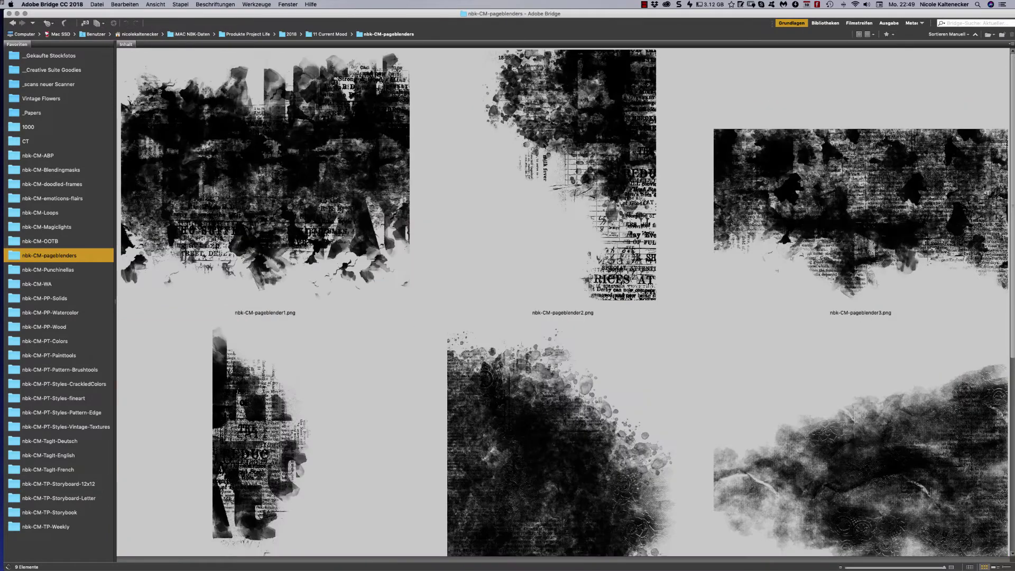
scroll(917, 316, "down", 10)
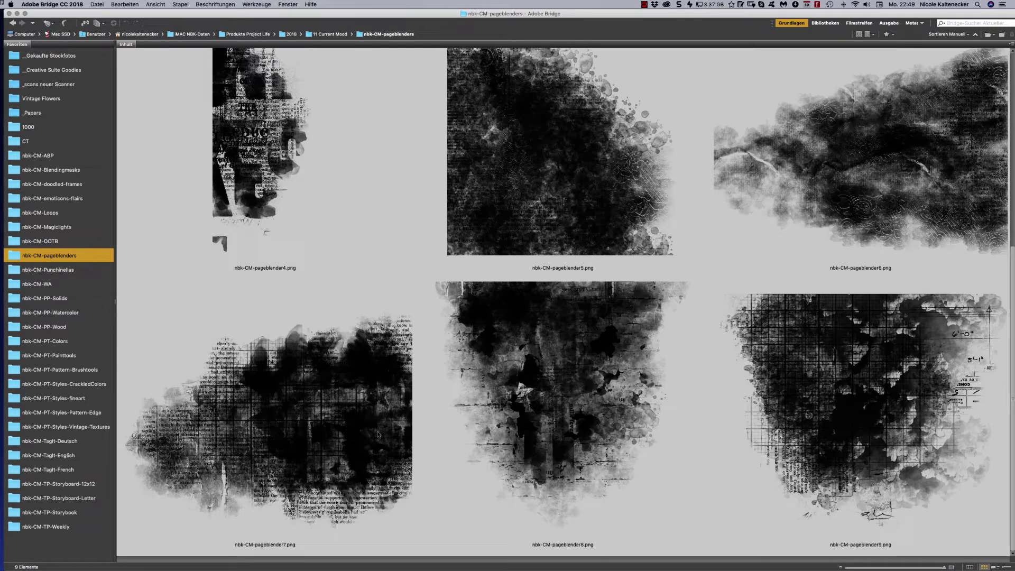
left_click(70, 271)
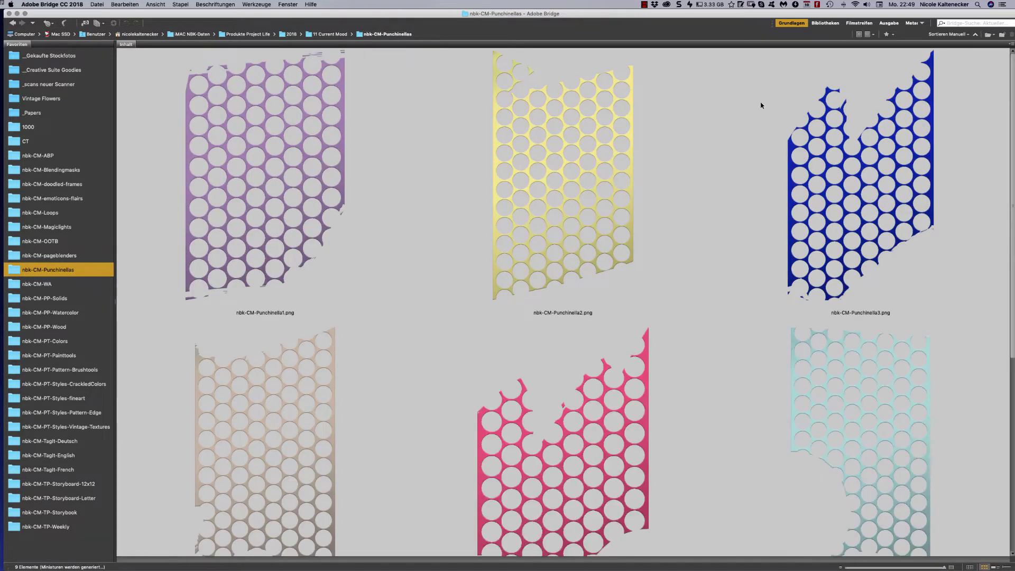
scroll(986, 92, "down", 6)
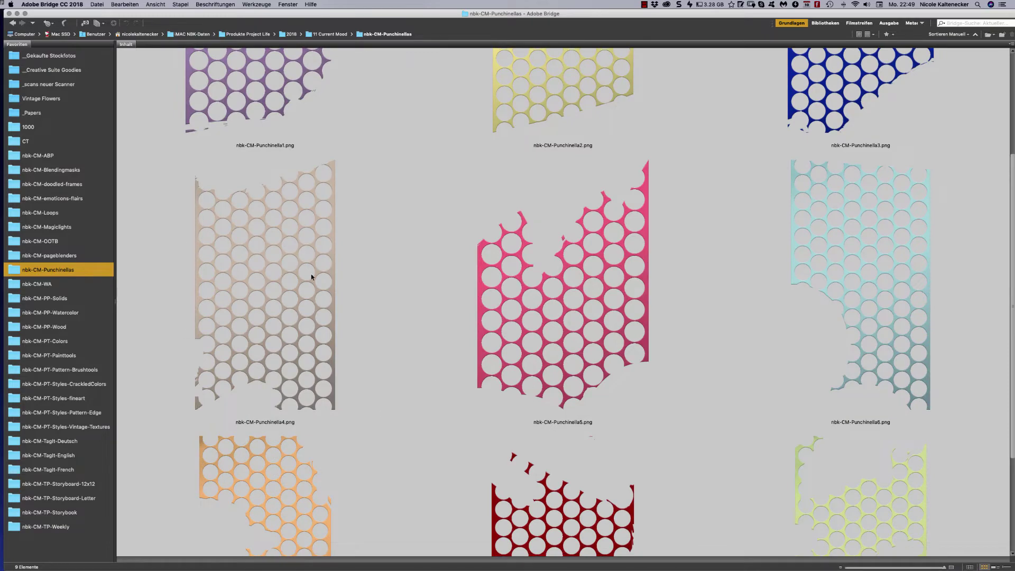
Open the pink nbk-CM-Punchinella5.png and bring it into the kitten page as a new layer
left_click(585, 272)
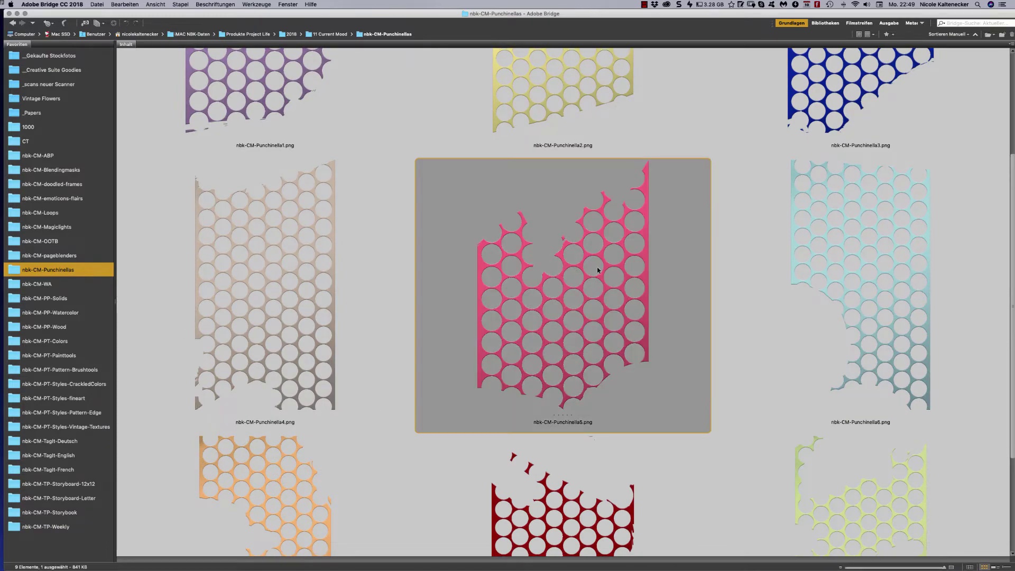
double_click(598, 270)
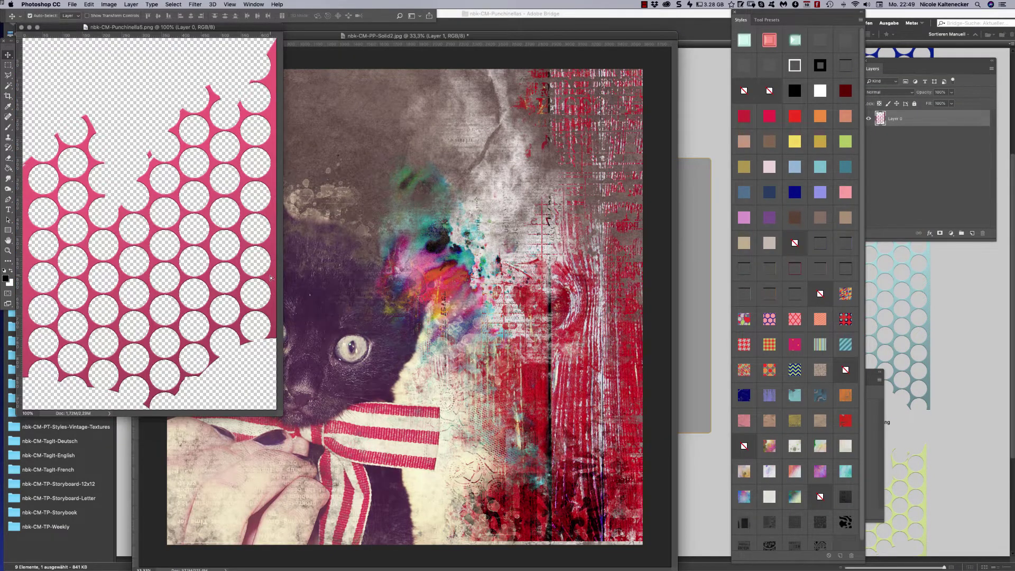
left_click_drag(271, 277, 393, 287)
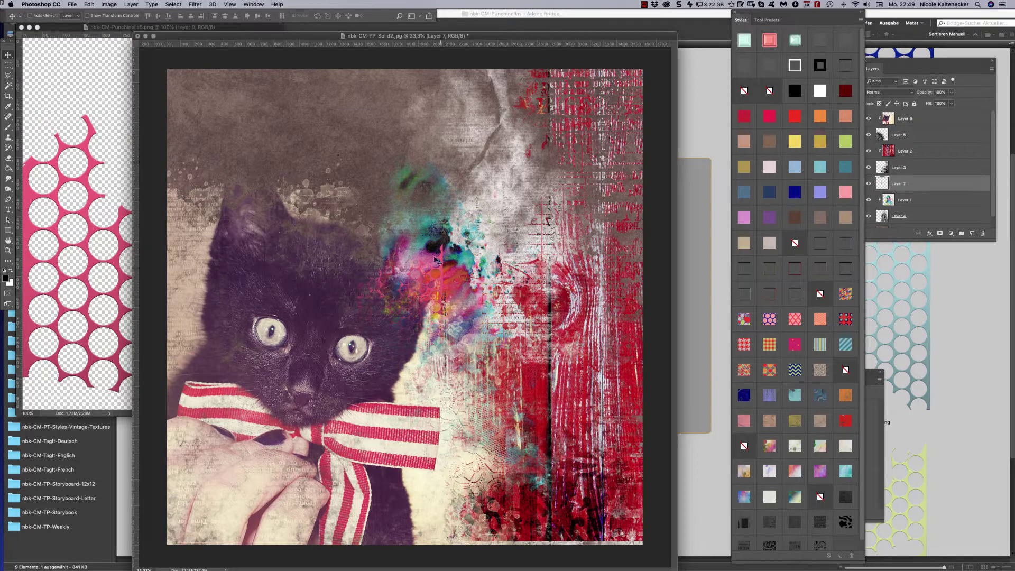
Bring the pink punchinella layer to the front and move it to the page's top edge, beside the red wood
key("super+shift+bracketright")
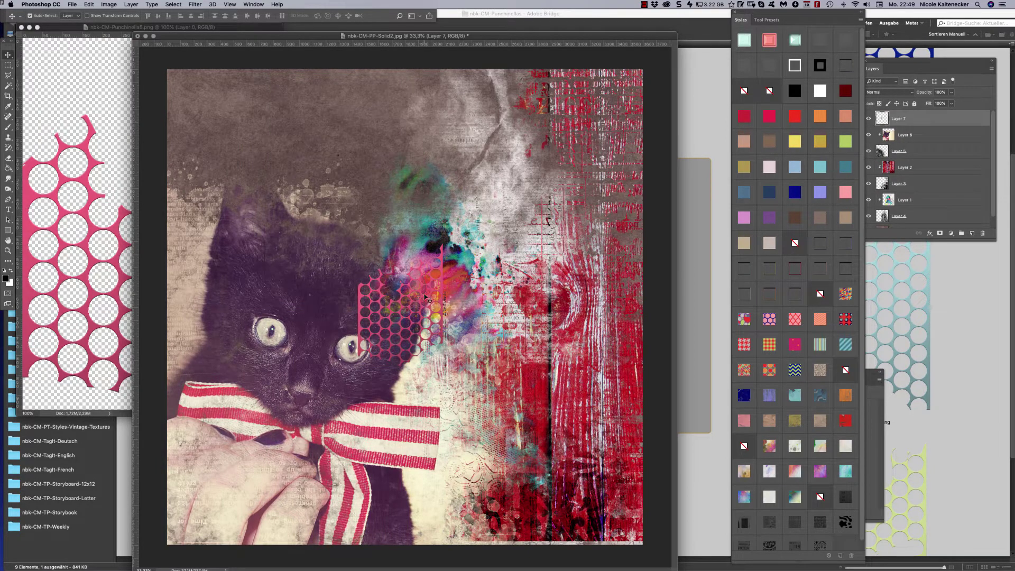
left_click_drag(426, 297, 499, 81)
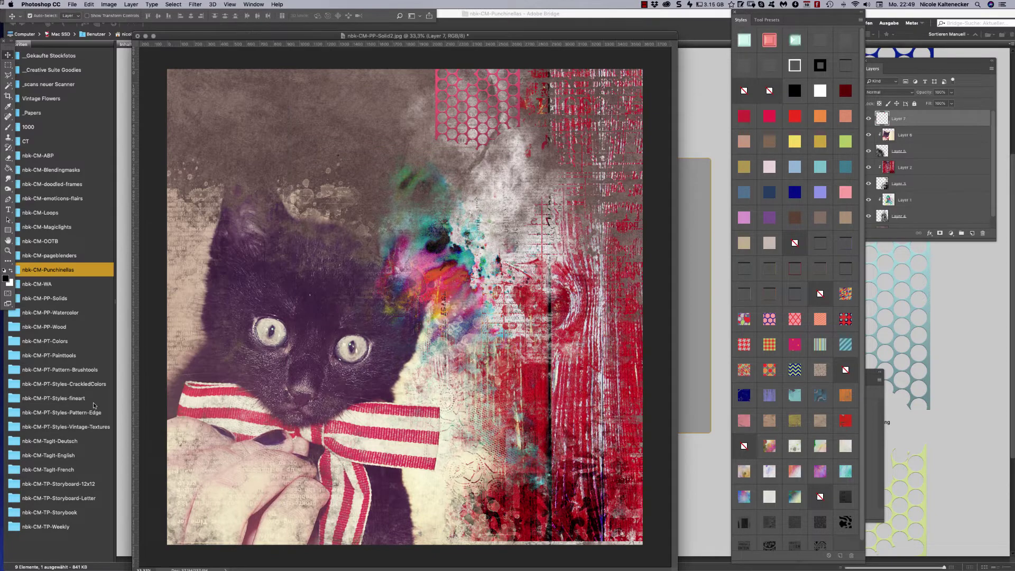
Switch to Bridge and look through the remaining punchinellas in the nbk-CM-Punchinellas folder
left_click(122, 415)
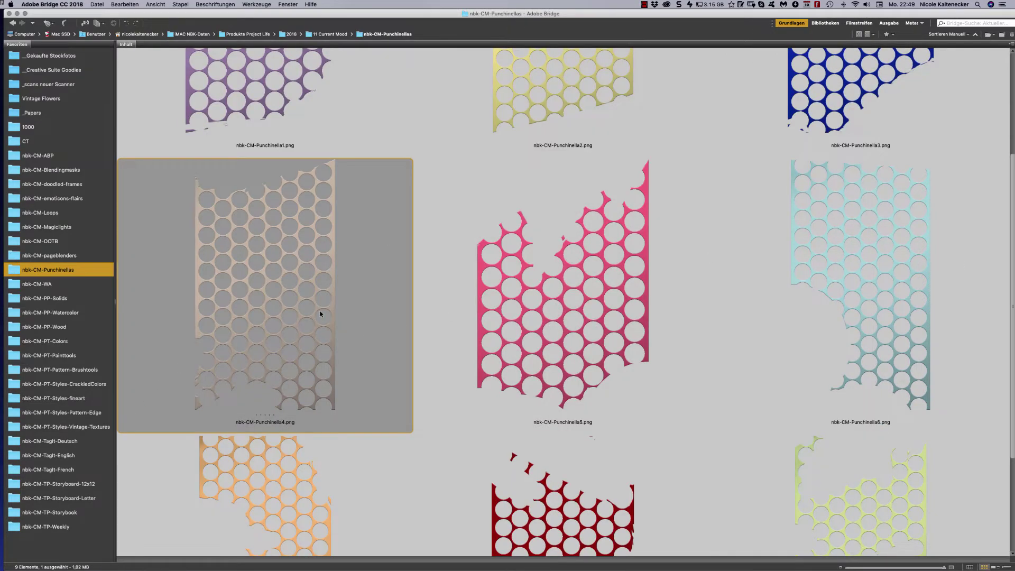
left_click(422, 342)
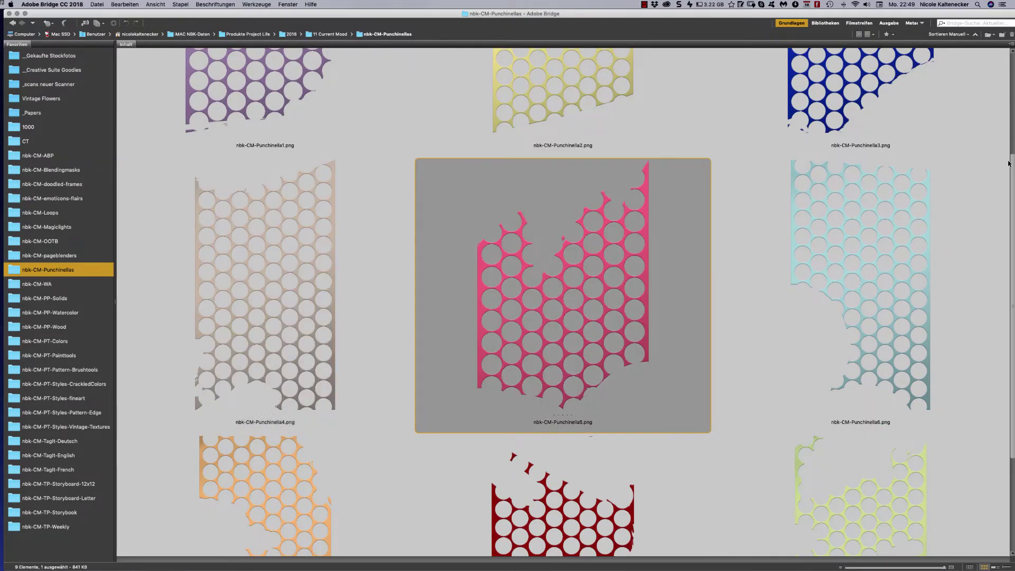
scroll(1008, 163, "down", 5)
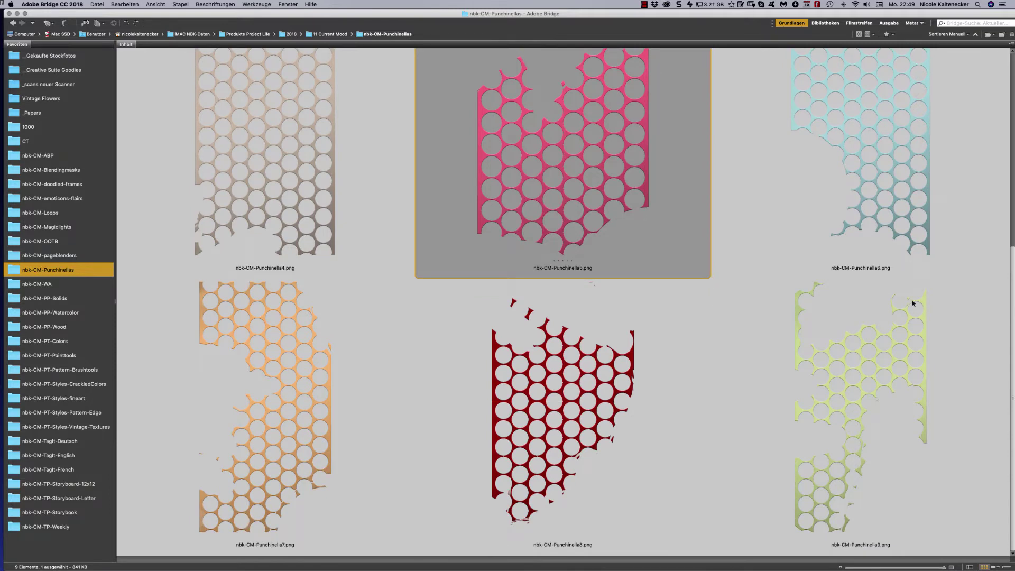
scroll(912, 300, "up", 10)
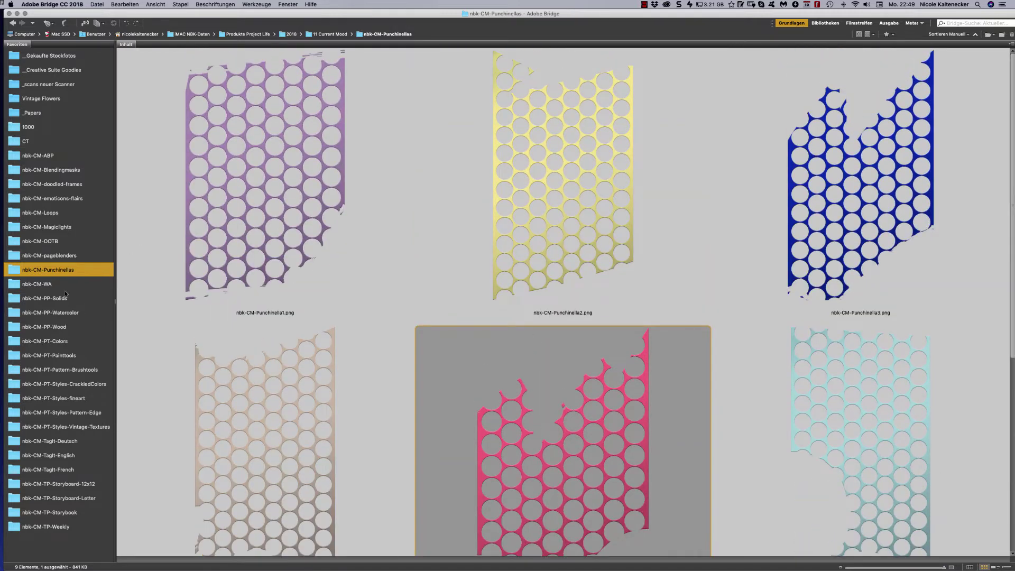
Open the nbk-CM-WA folder and look through its word art quotes, mood labels and brushes file to the end
left_click(82, 289)
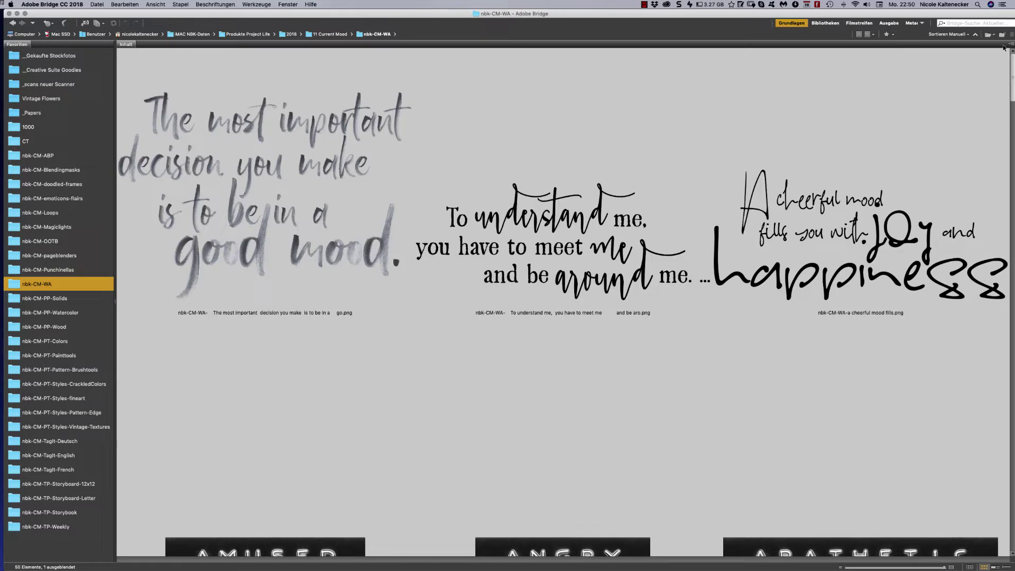
scroll(1003, 48, "down", 5)
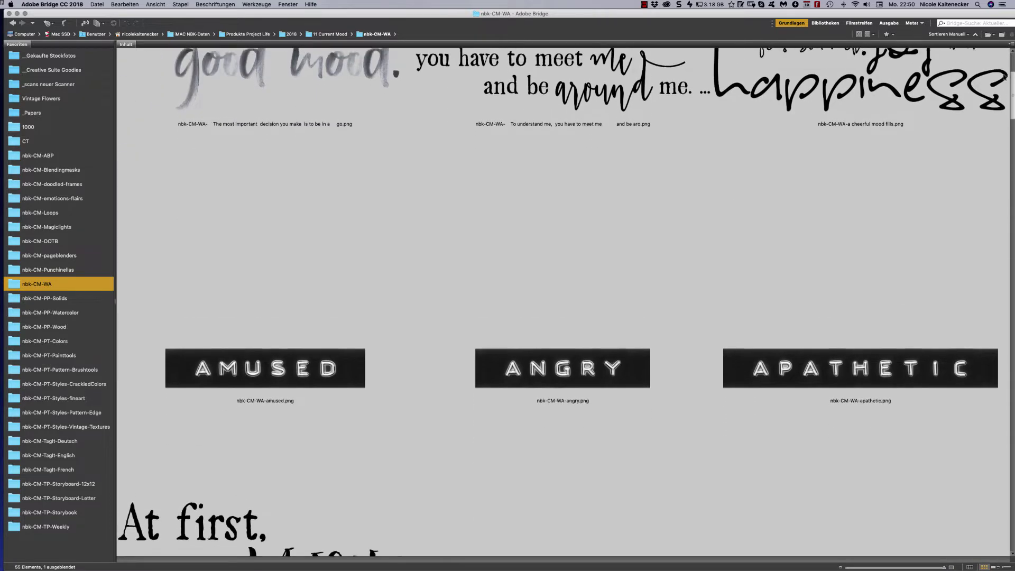
scroll(1004, 79, "down", 4)
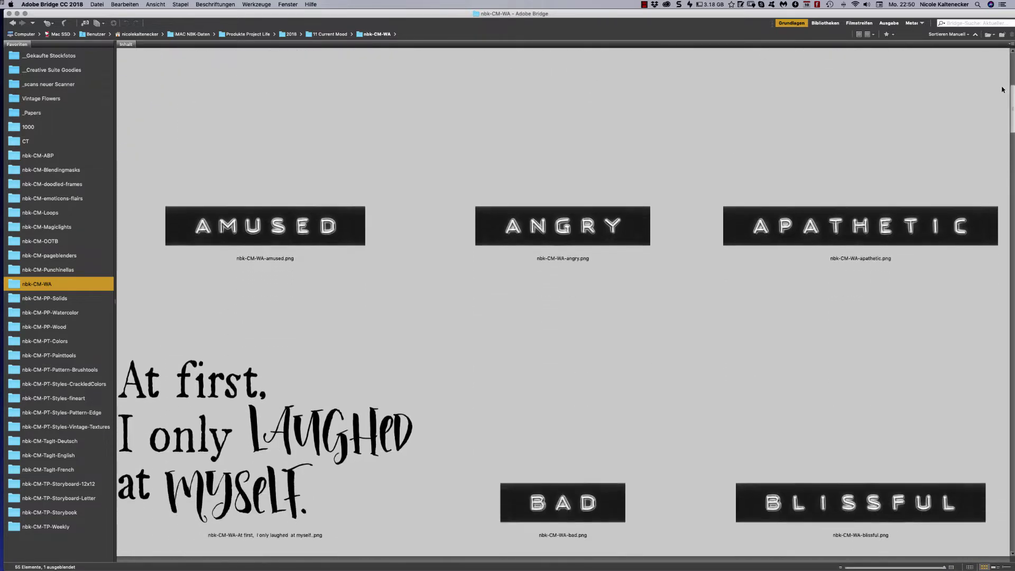
scroll(1003, 90, "down", 6)
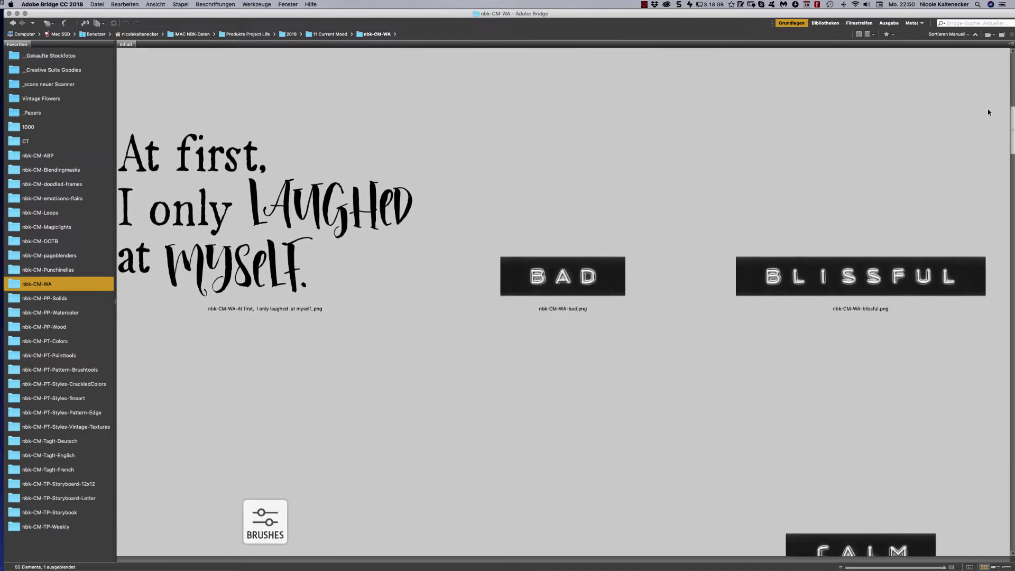
scroll(989, 112, "down", 5)
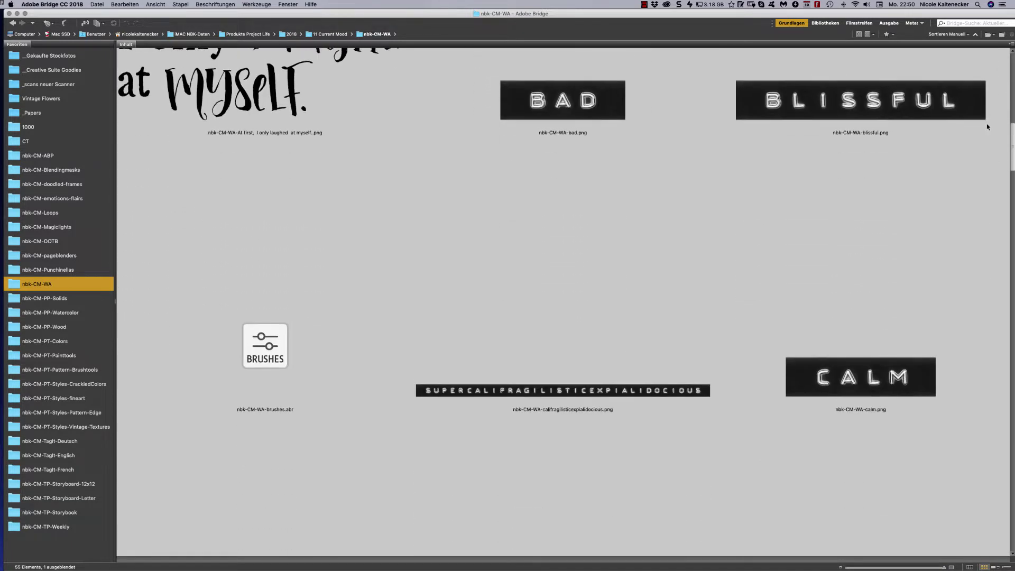
scroll(987, 137, "down", 7)
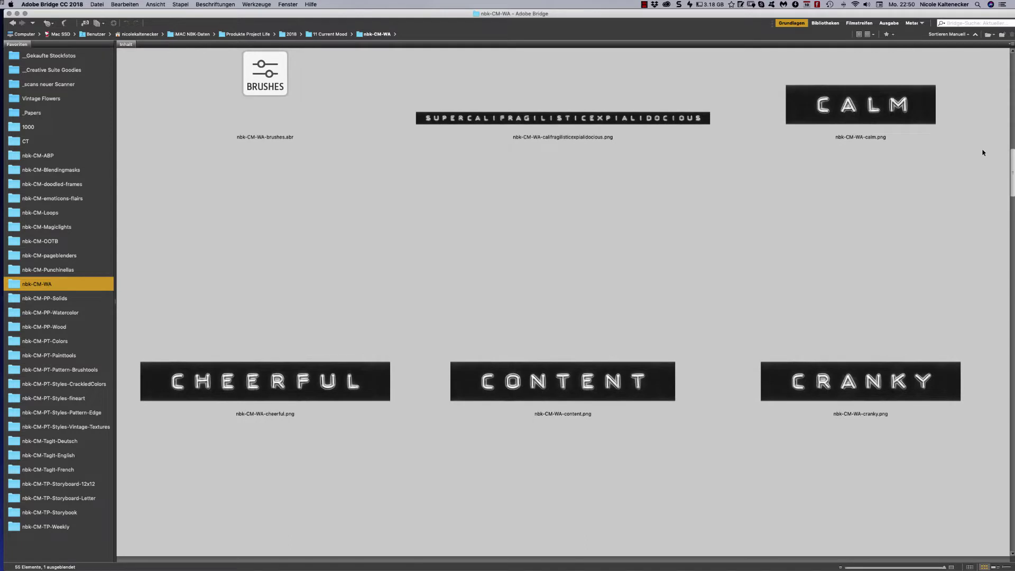
scroll(983, 152, "up", 3)
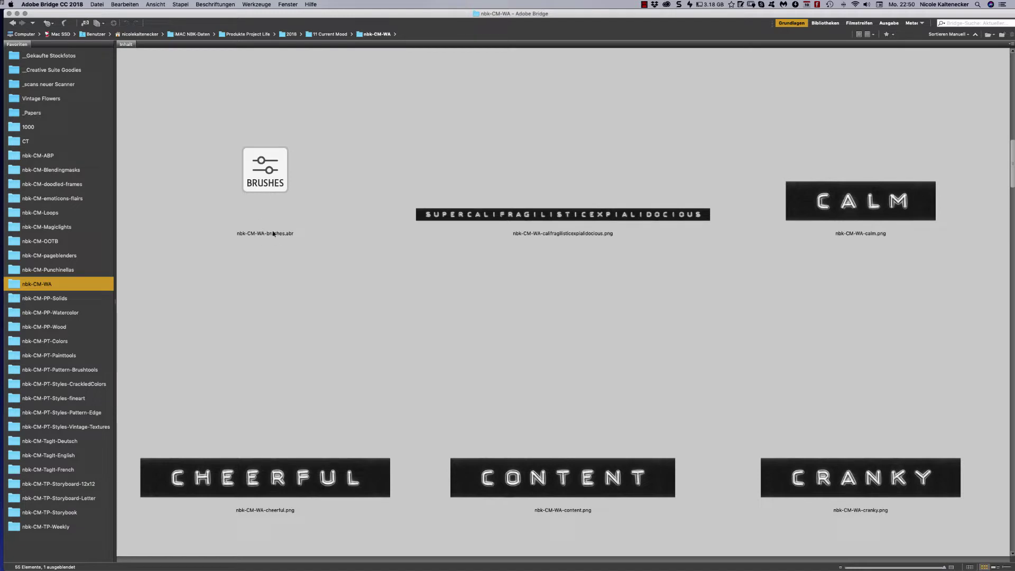
left_click_drag(1009, 149, 1009, 156)
scroll(992, 183, "down", 5)
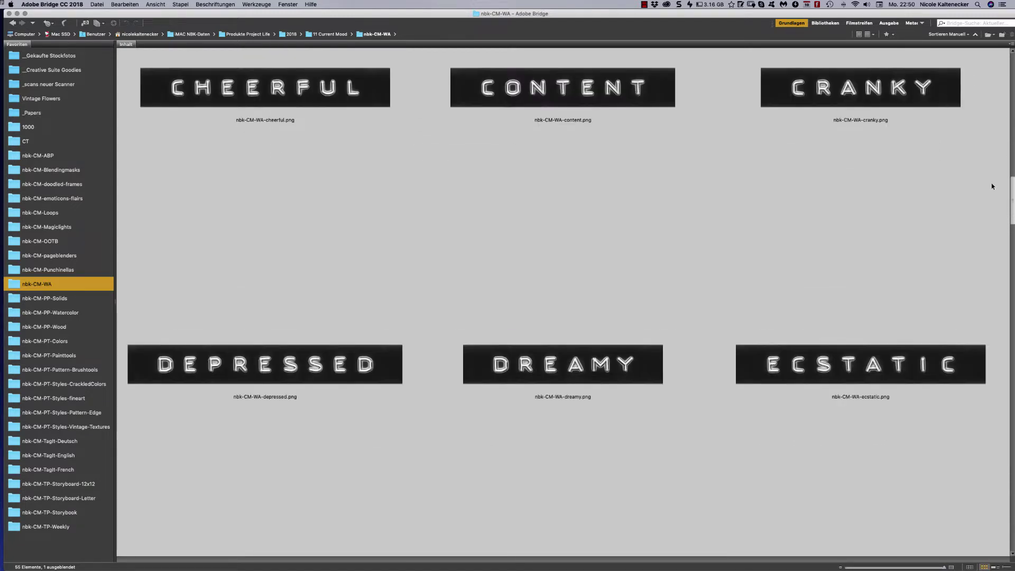
scroll(991, 183, "up", 3)
scroll(989, 184, "down", 1)
scroll(989, 185, "down", 10)
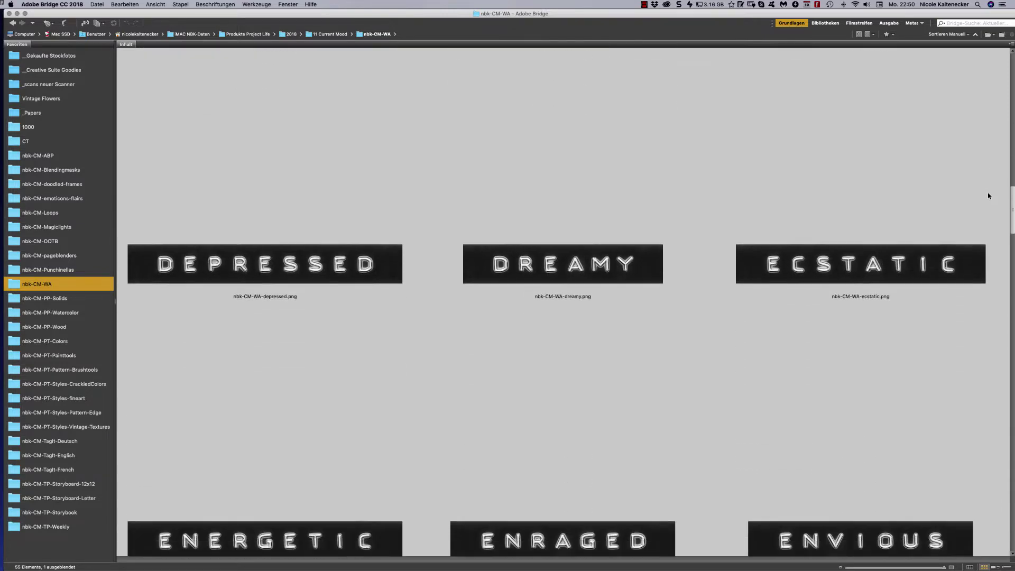
scroll(987, 221, "down", 2)
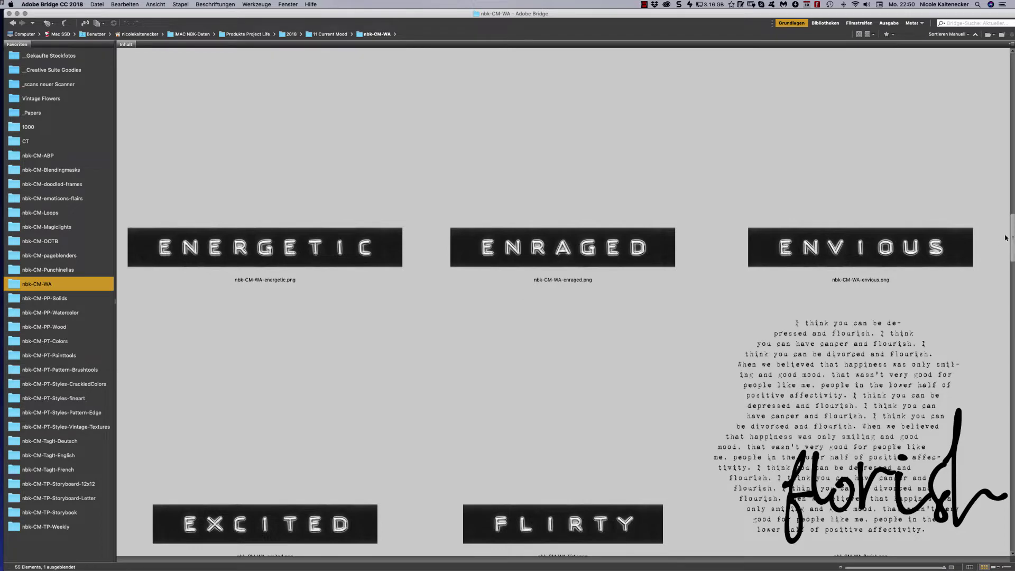
scroll(1007, 238, "down", 2)
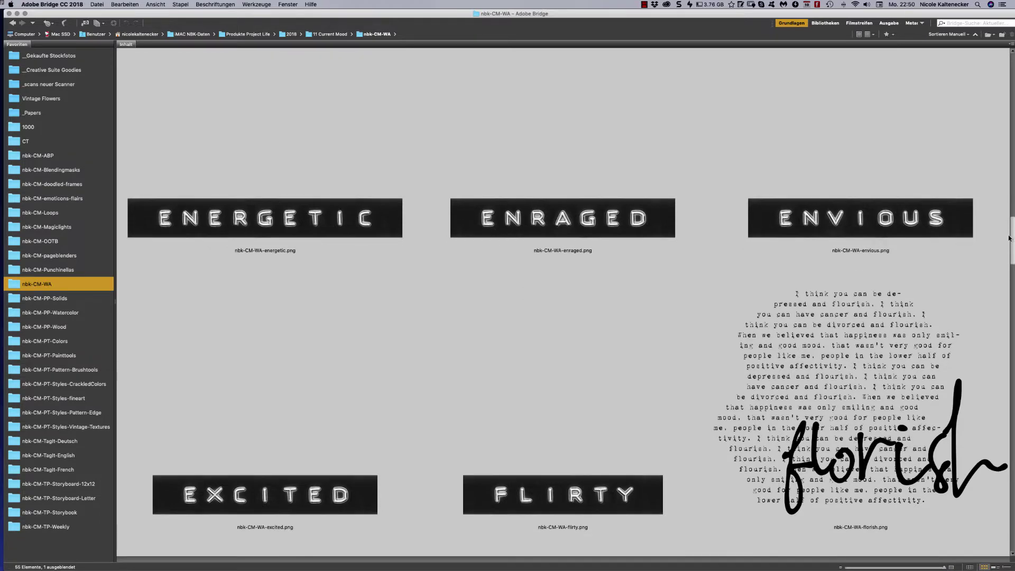
scroll(1005, 254, "down", 20)
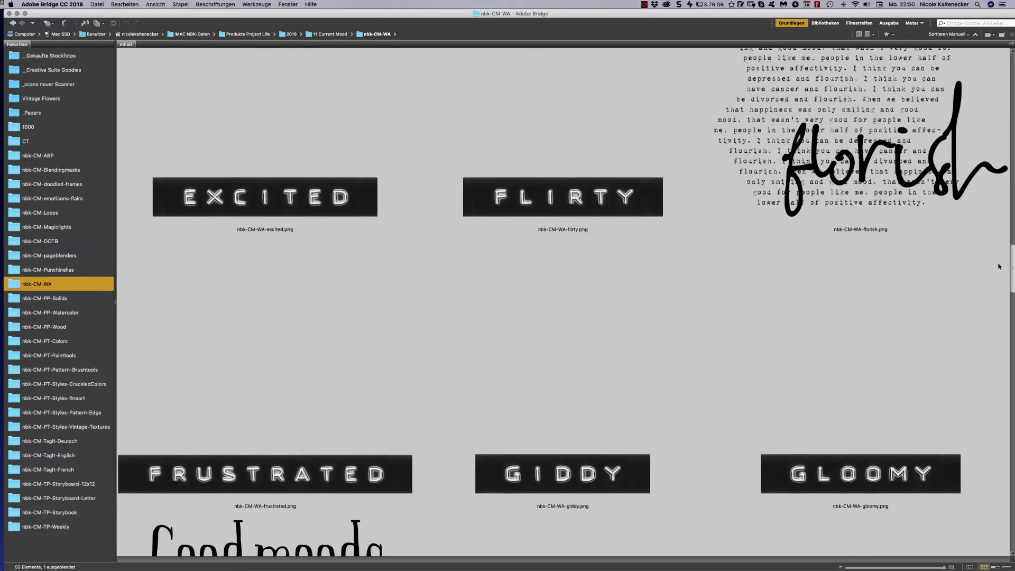
scroll(993, 283, "down", 4)
scroll(991, 288, "down", 5)
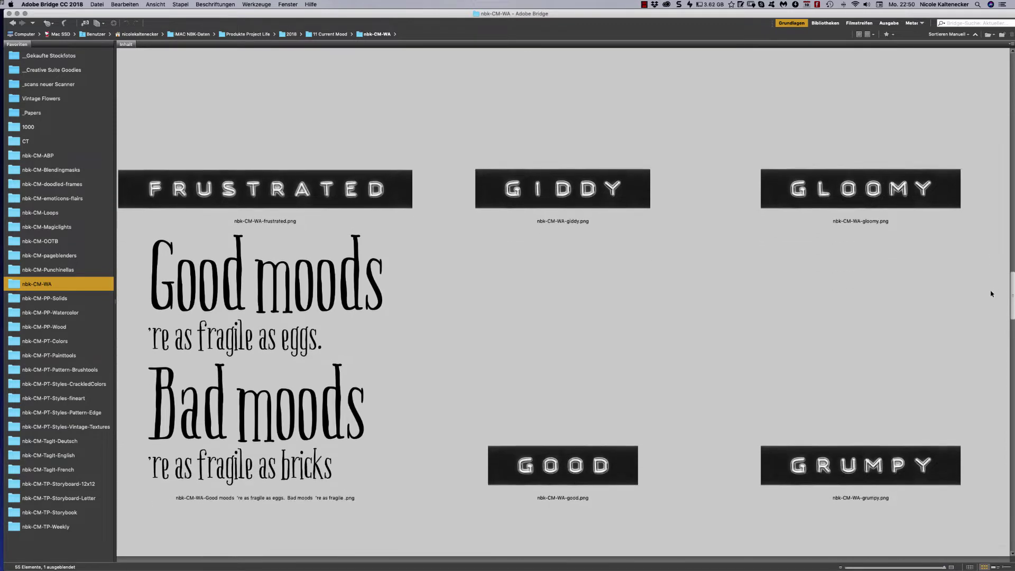
scroll(984, 310, "down", 20)
scroll(976, 337, "down", 8)
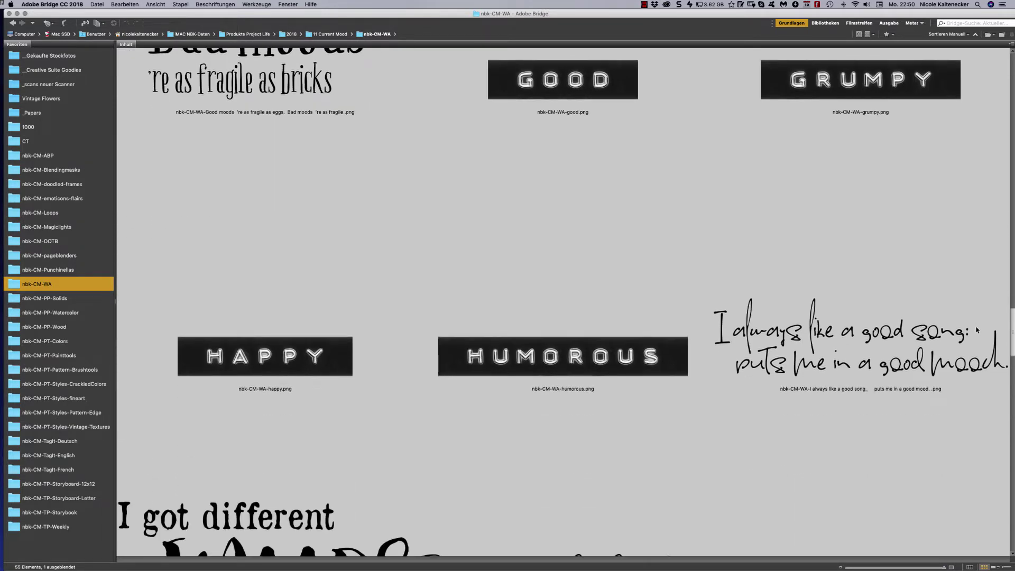
scroll(970, 349, "down", 14)
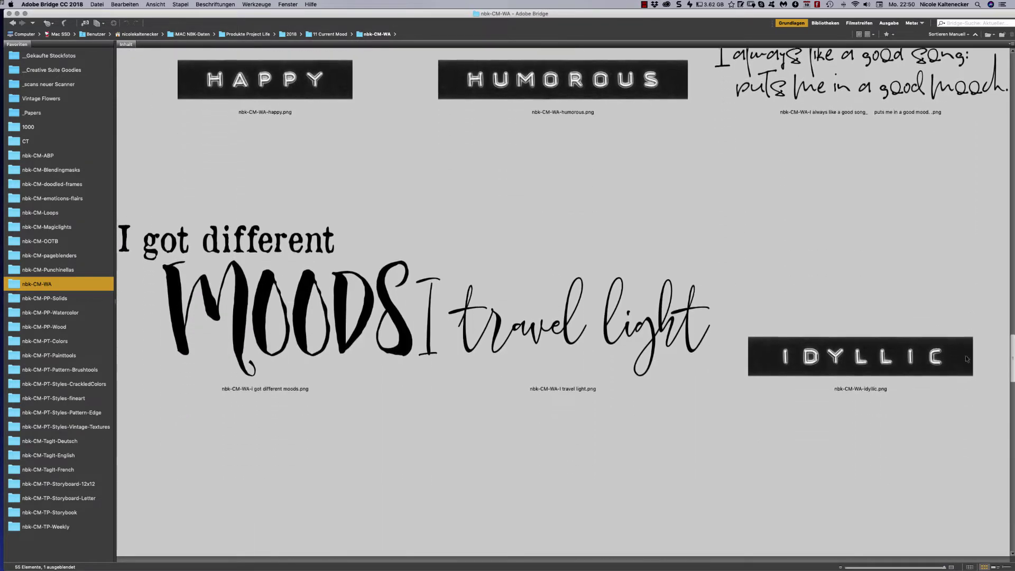
scroll(960, 376, "down", 20)
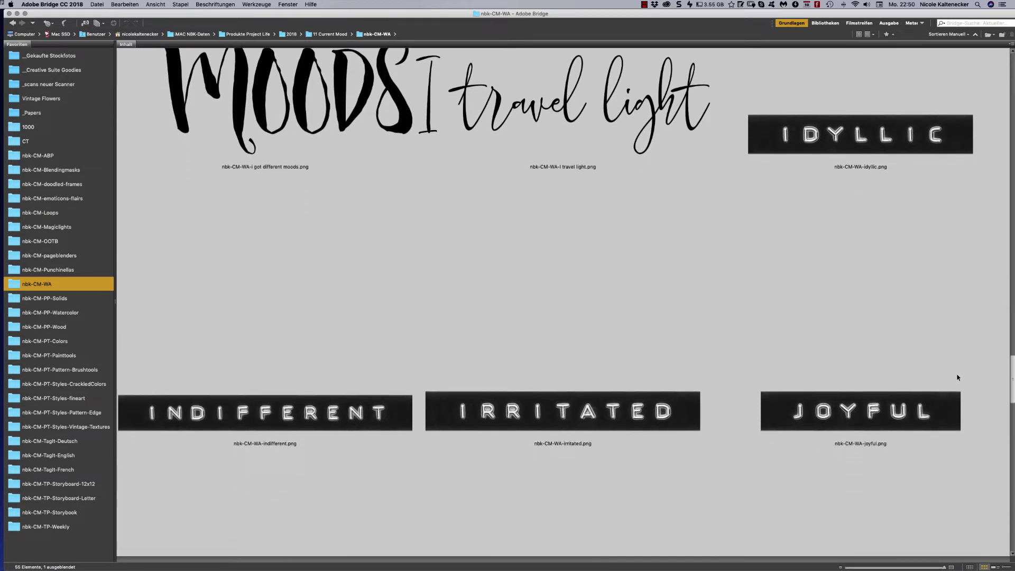
scroll(953, 410, "down", 20)
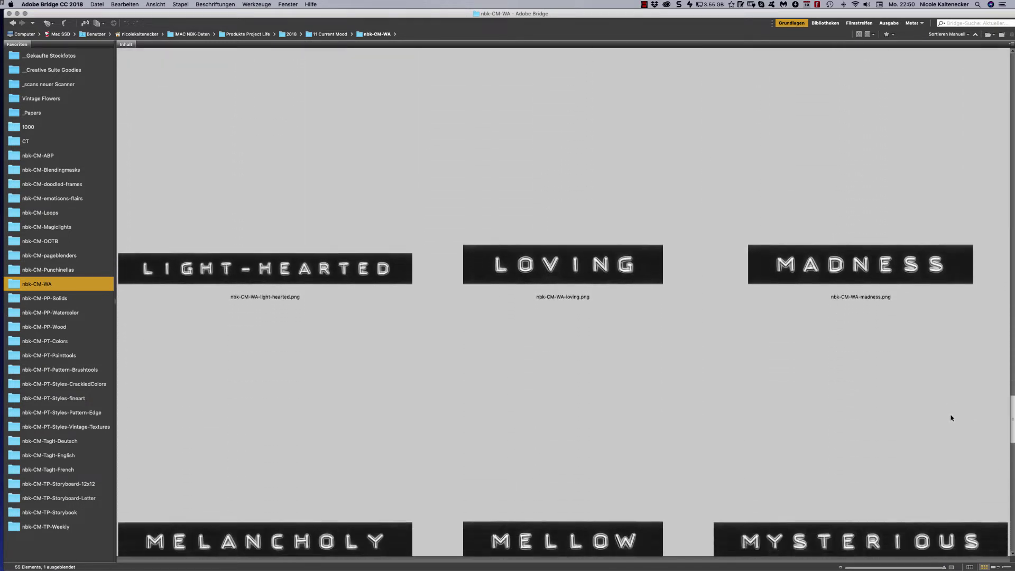
scroll(936, 450, "down", 20)
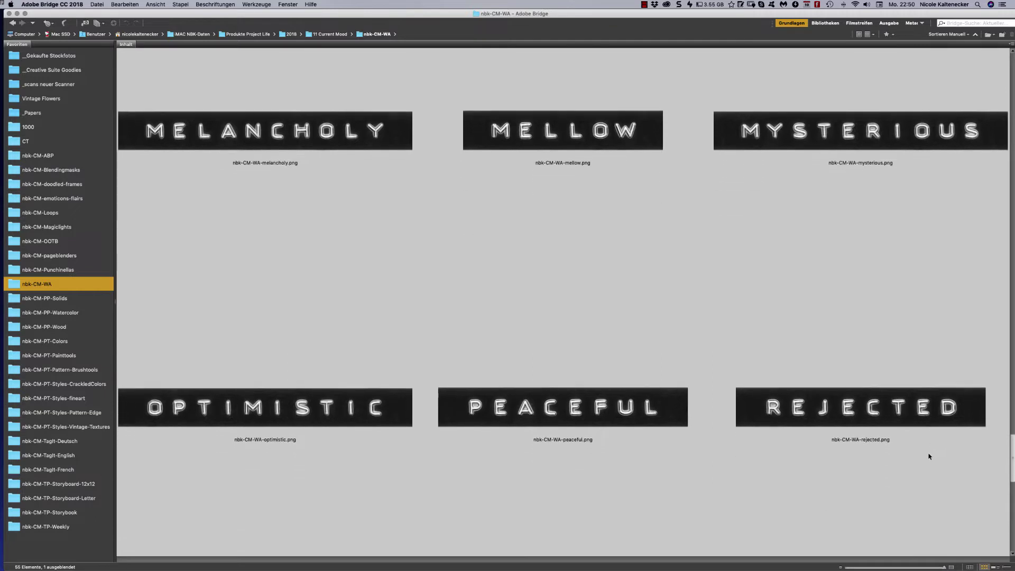
scroll(921, 500, "down", 14)
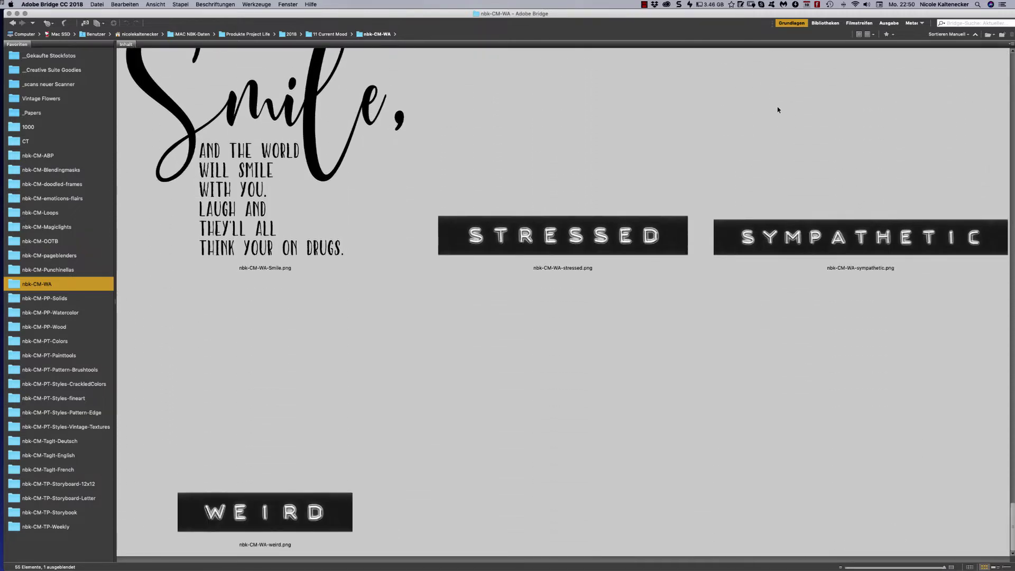
Select all files in the nbk-CM-WA folder to check the item count, and clear the selection again
key("super+a")
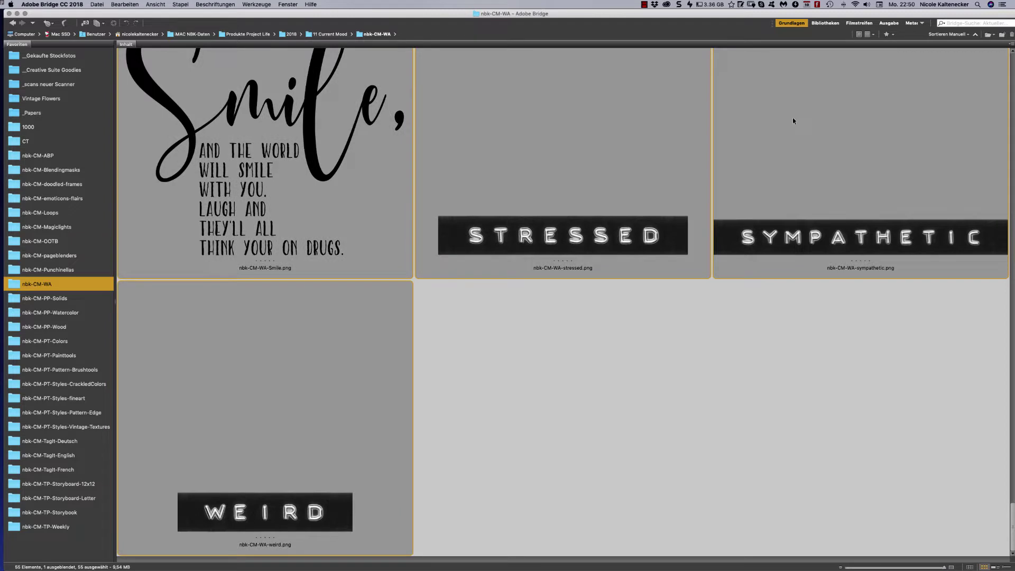
left_click(656, 387)
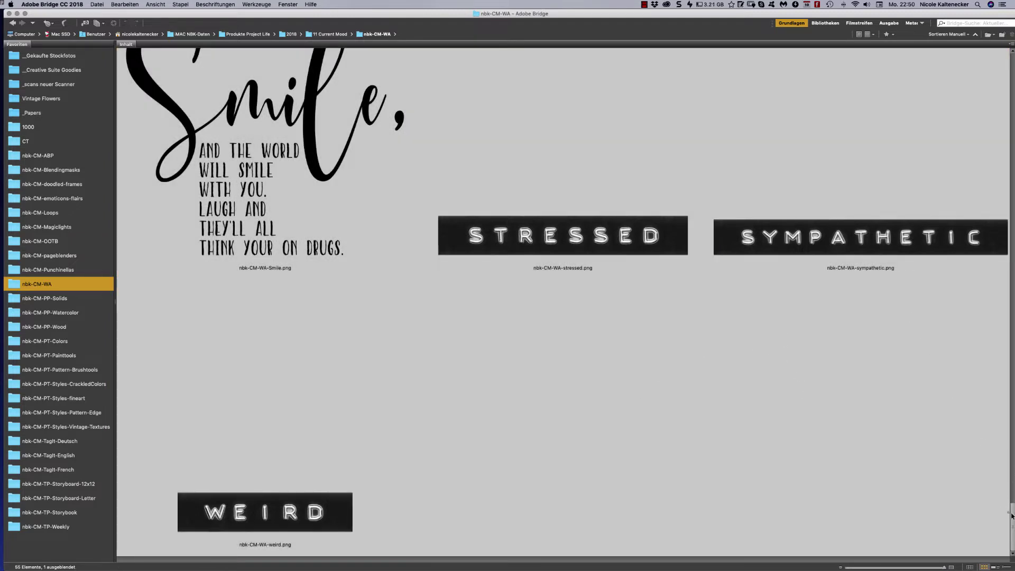
left_click_drag(1012, 515, 909, 55)
scroll(909, 55, "up", 10)
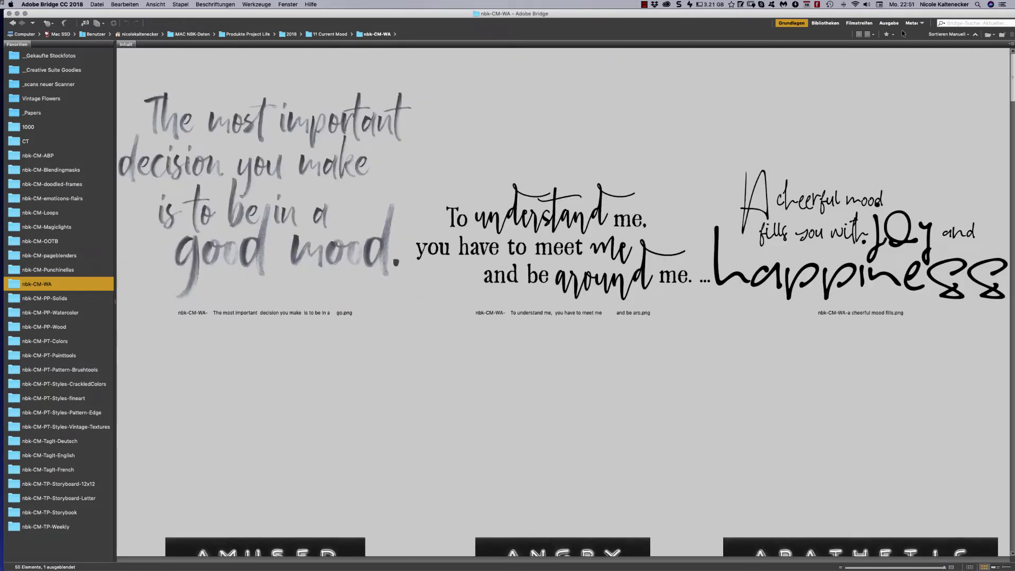
key("super+a")
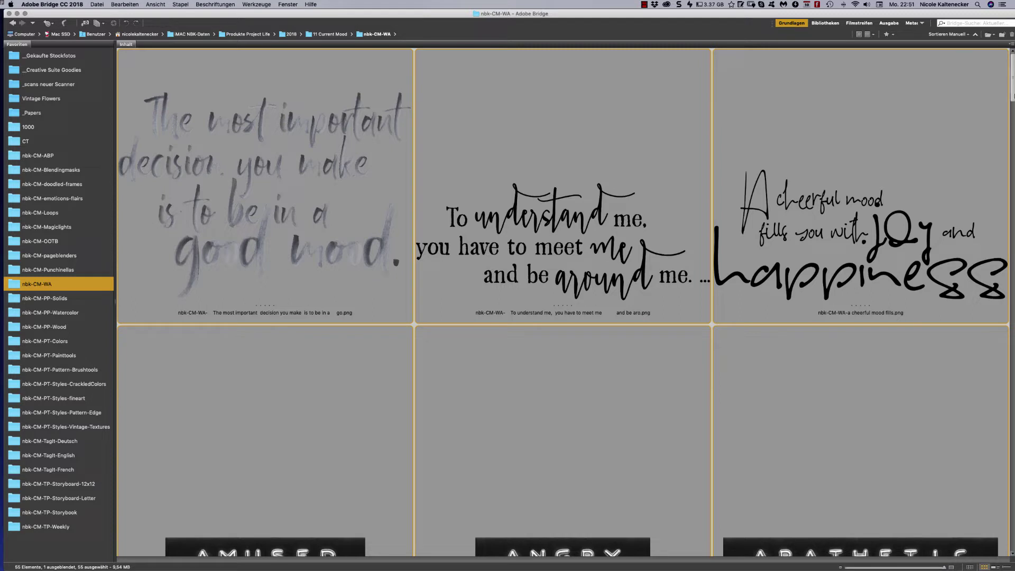
left_click_drag(1012, 75, 1002, 58)
left_click(720, 334)
left_click(709, 329)
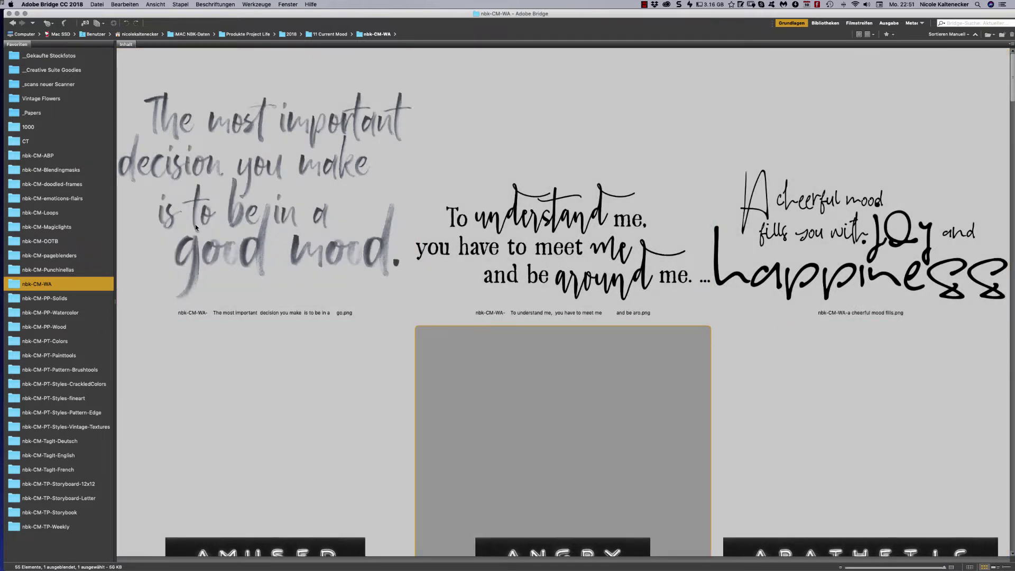
Open the nbk-CM-PP-Solids folder and look through its solid papers
left_click(76, 299)
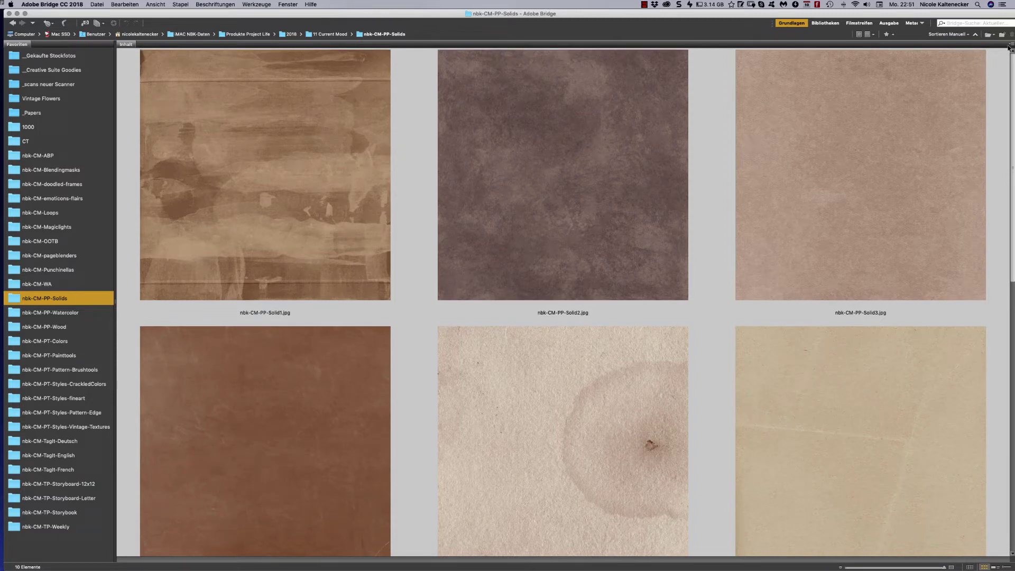
scroll(964, 167, "down", 5)
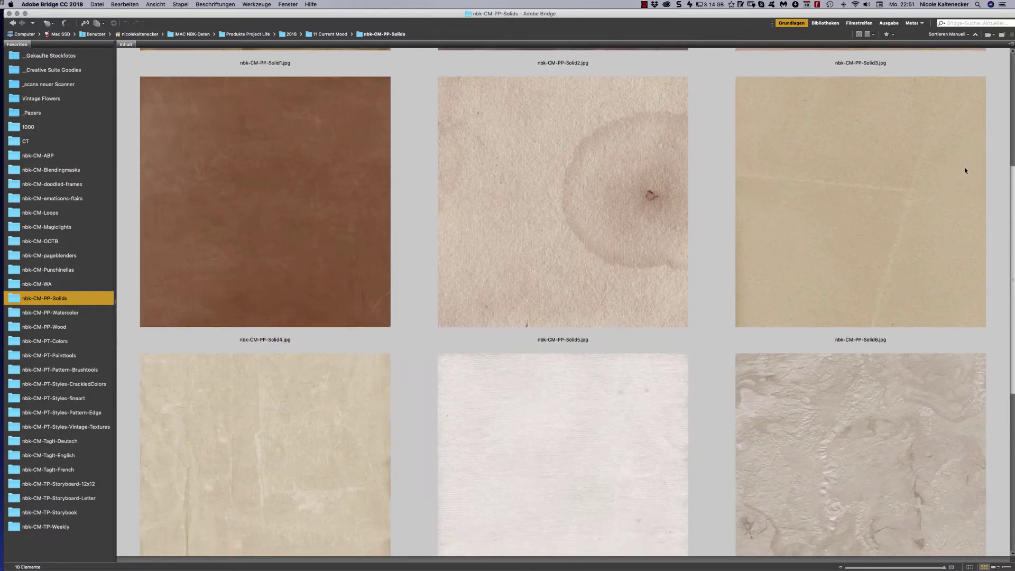
scroll(931, 238, "down", 4)
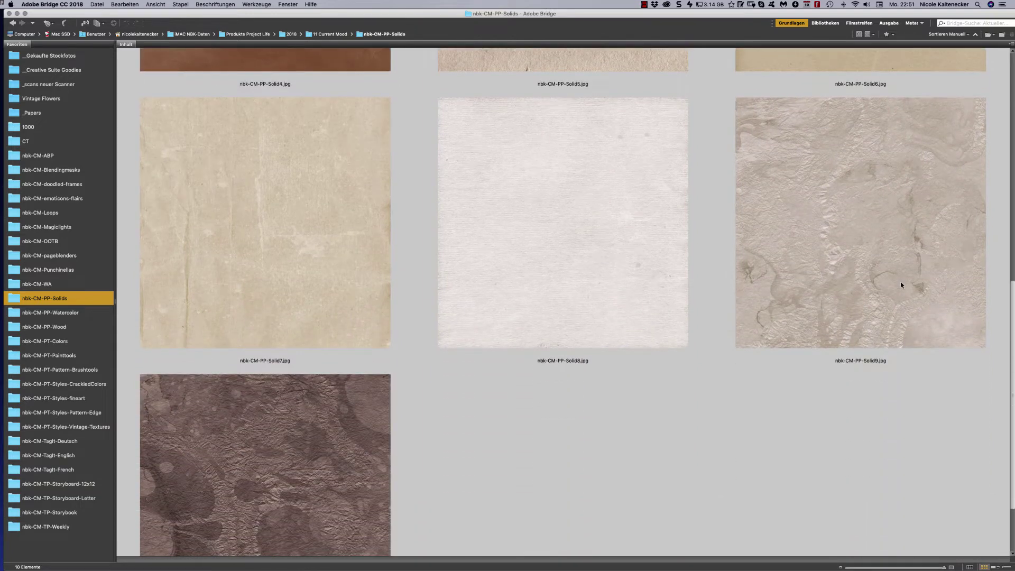
scroll(900, 283, "down", 2)
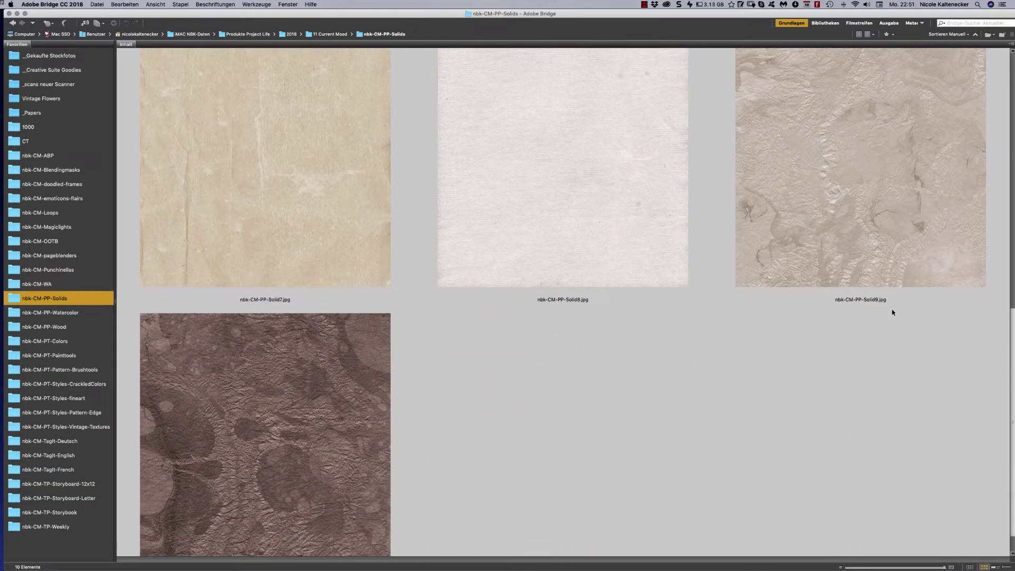
scroll(893, 311, "up", 4)
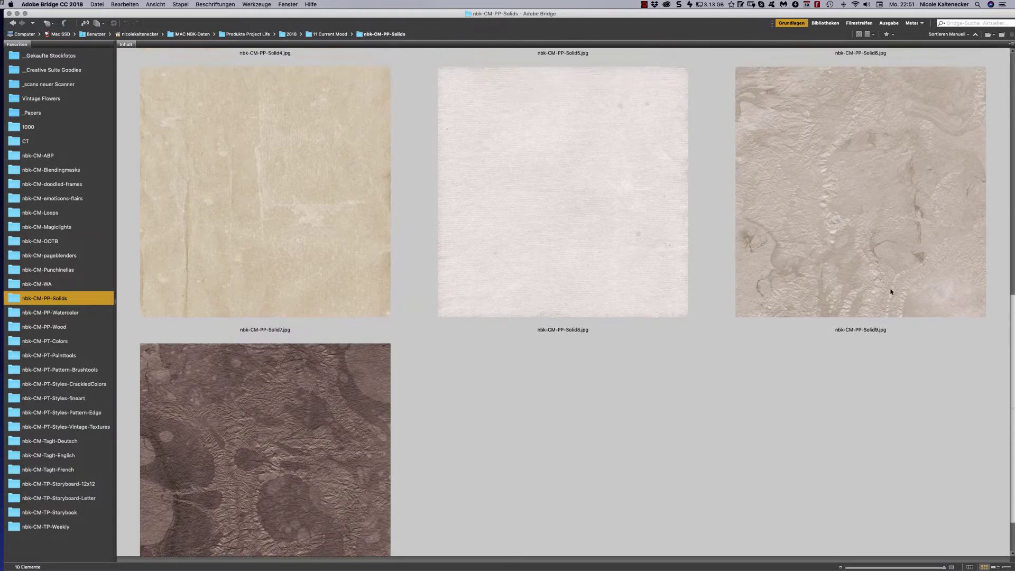
Look over the solid papers in the nbk-CM-PP-Solids folder once more, from the first paper to the last
scroll(892, 206, "up", 8)
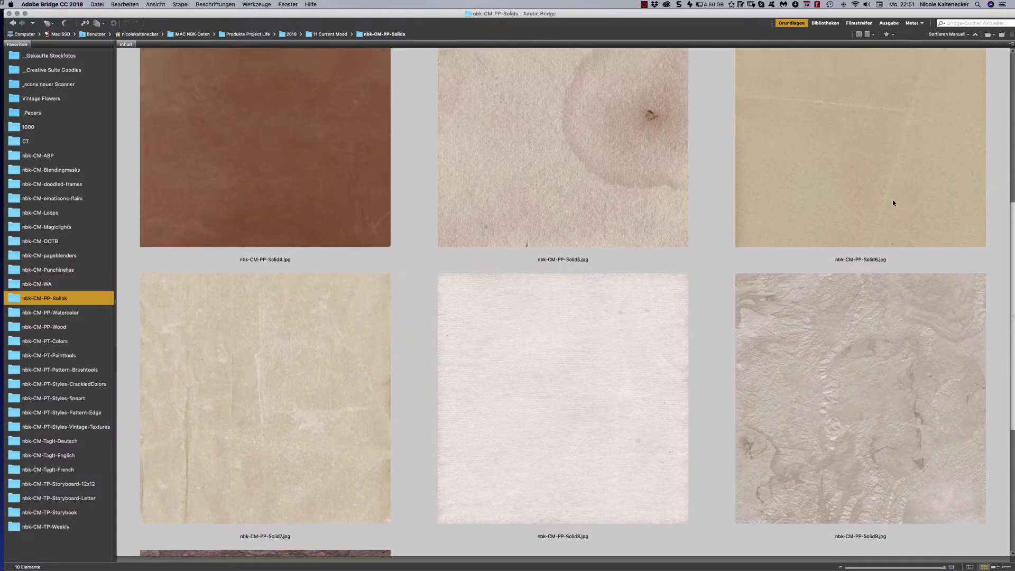
scroll(905, 103, "up", 4)
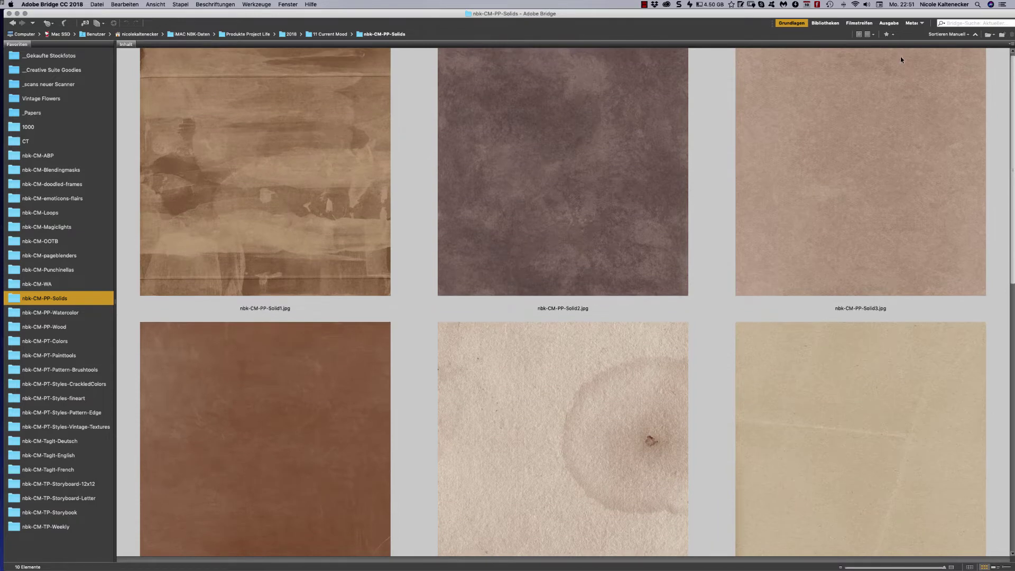
scroll(900, 55, "up", 2)
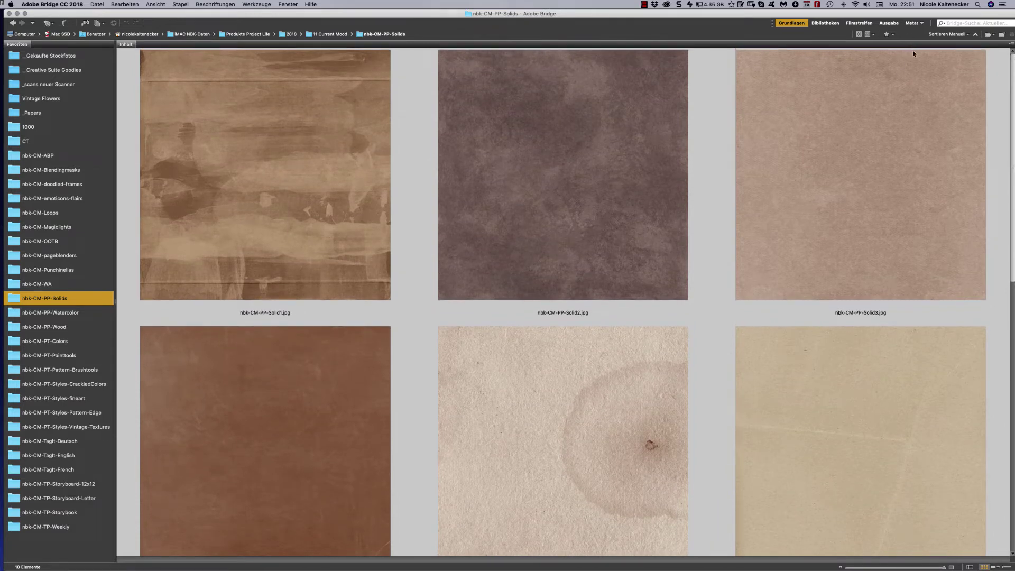
scroll(906, 109, "down", 3)
scroll(899, 127, "down", 5)
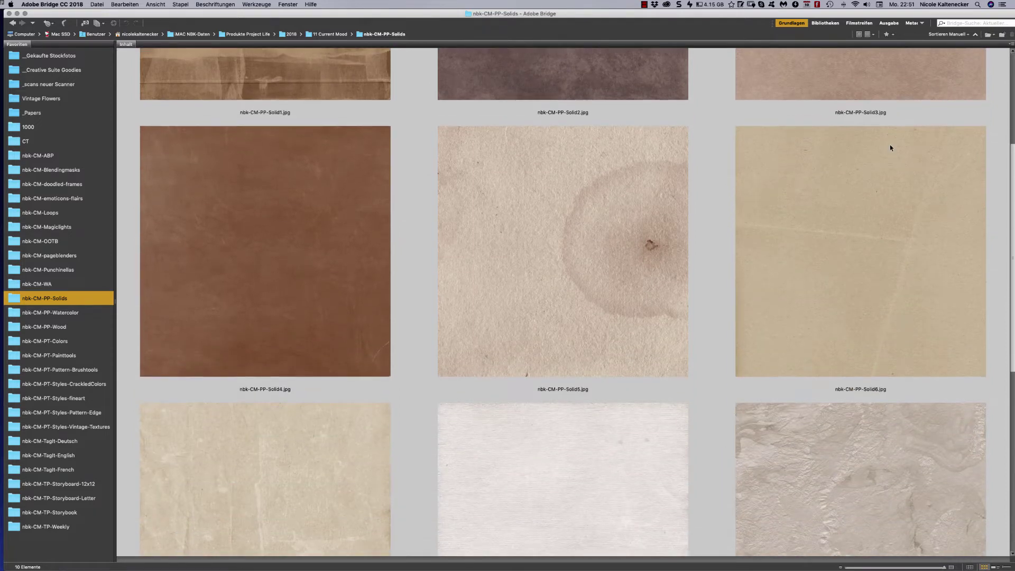
scroll(891, 148, "down", 5)
scroll(890, 206, "down", 8)
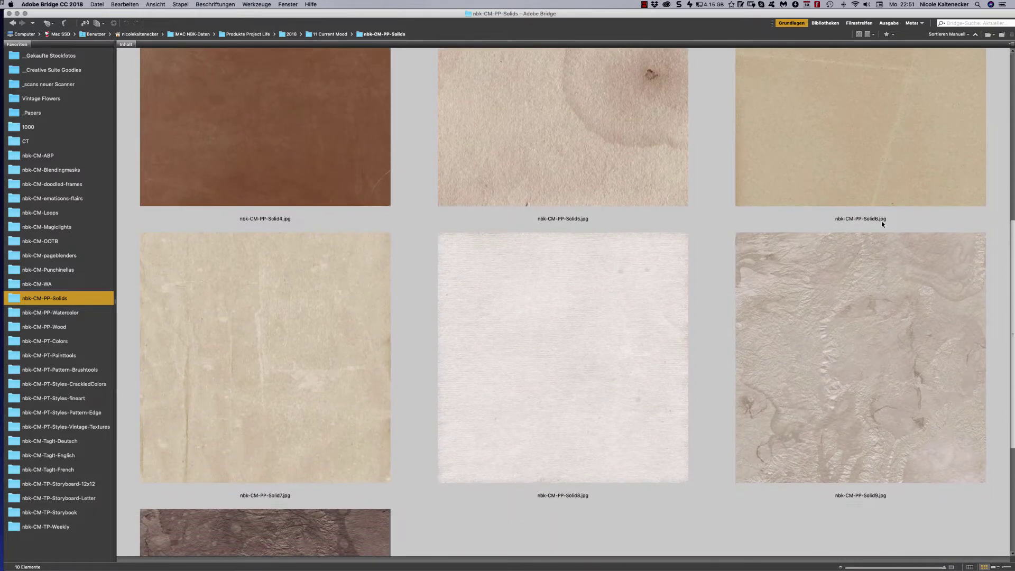
scroll(864, 333, "down", 3)
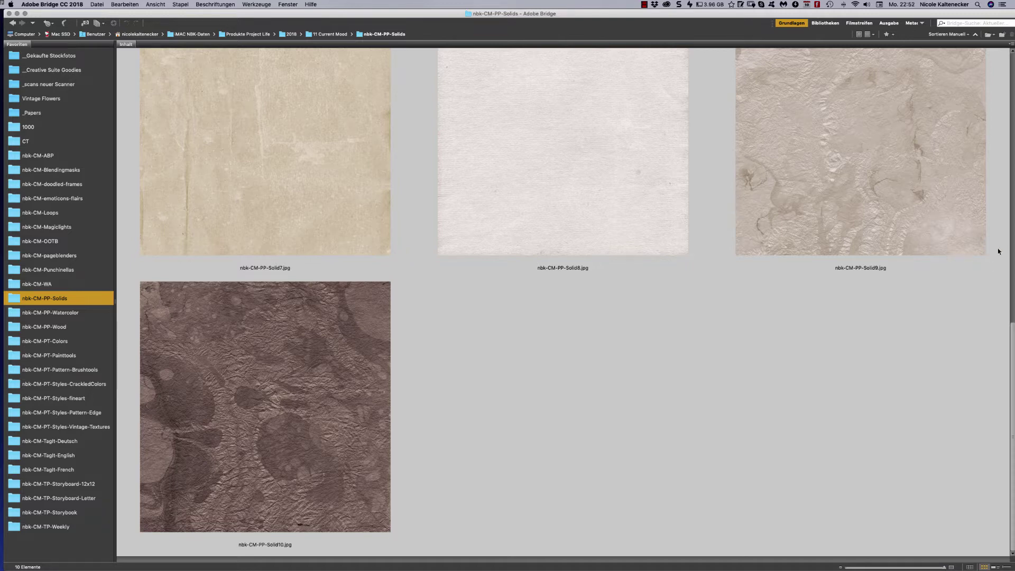
scroll(1004, 251, "up", 10)
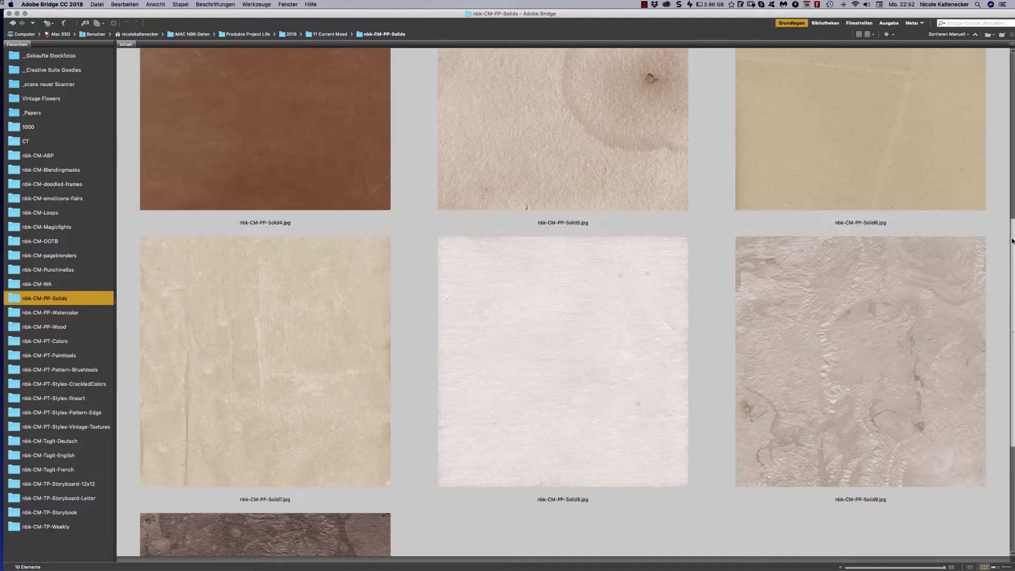
scroll(1012, 263, "up", 15)
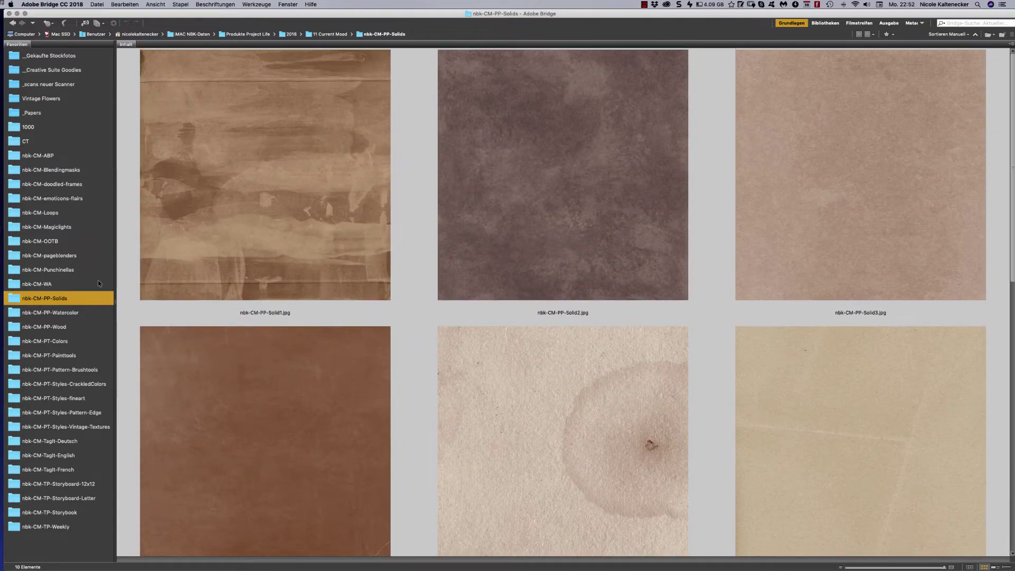
Open the nbk-CM-PP-Watercolor folder and look through all of its watercolor papers
left_click(68, 327)
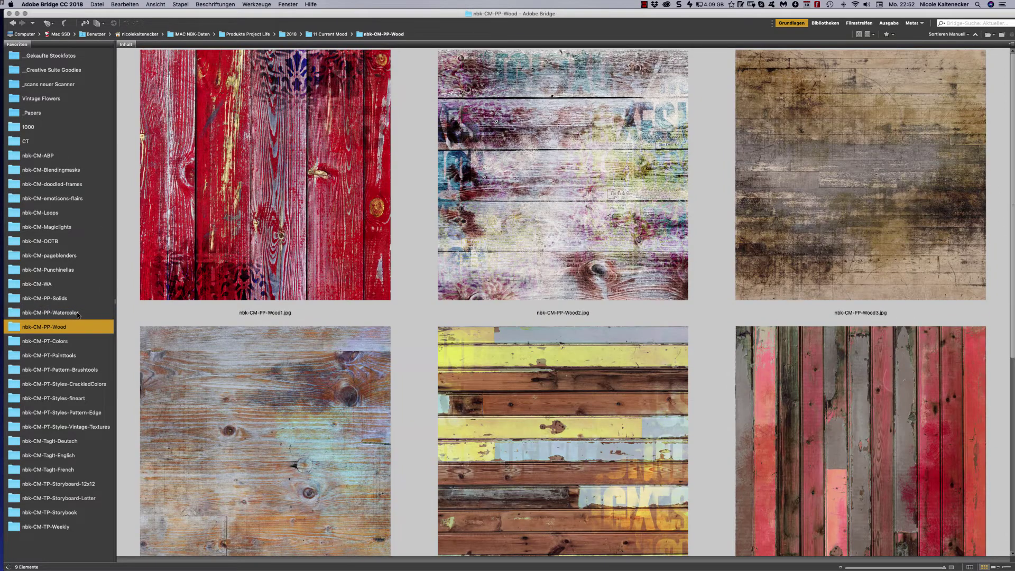
left_click(77, 313)
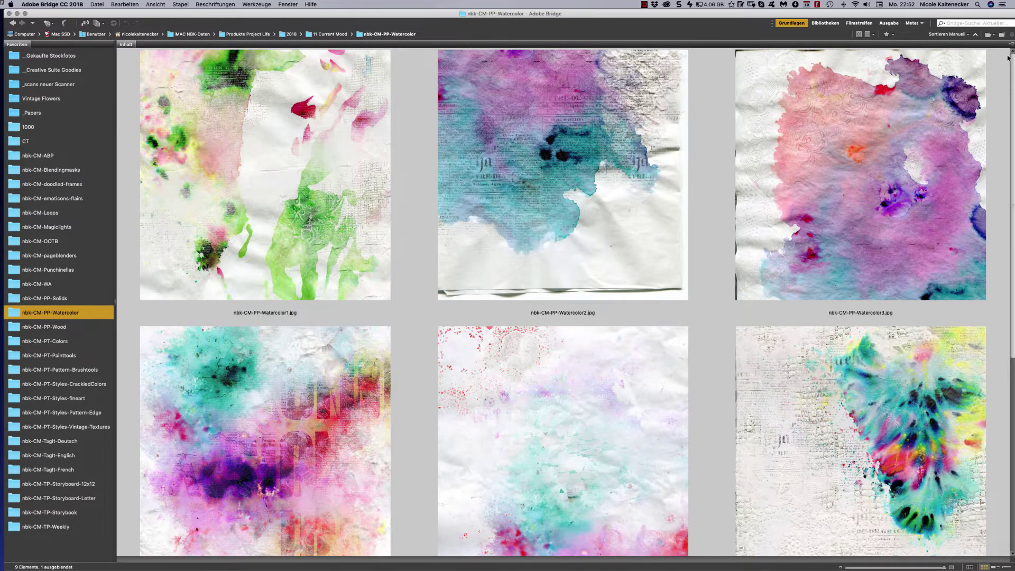
scroll(1008, 61, "down", 1)
scroll(1009, 64, "down", 5)
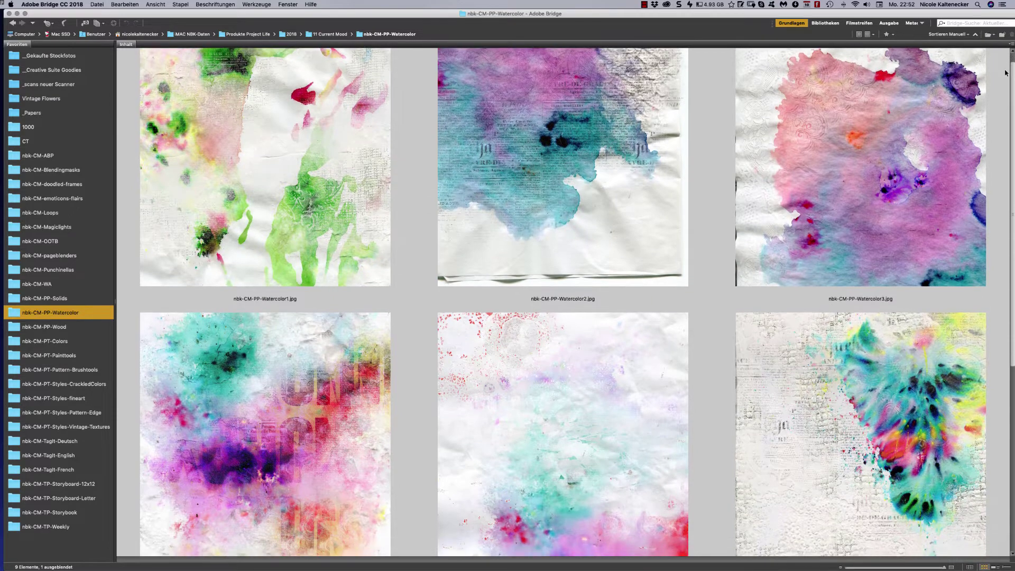
scroll(986, 101, "up", 5)
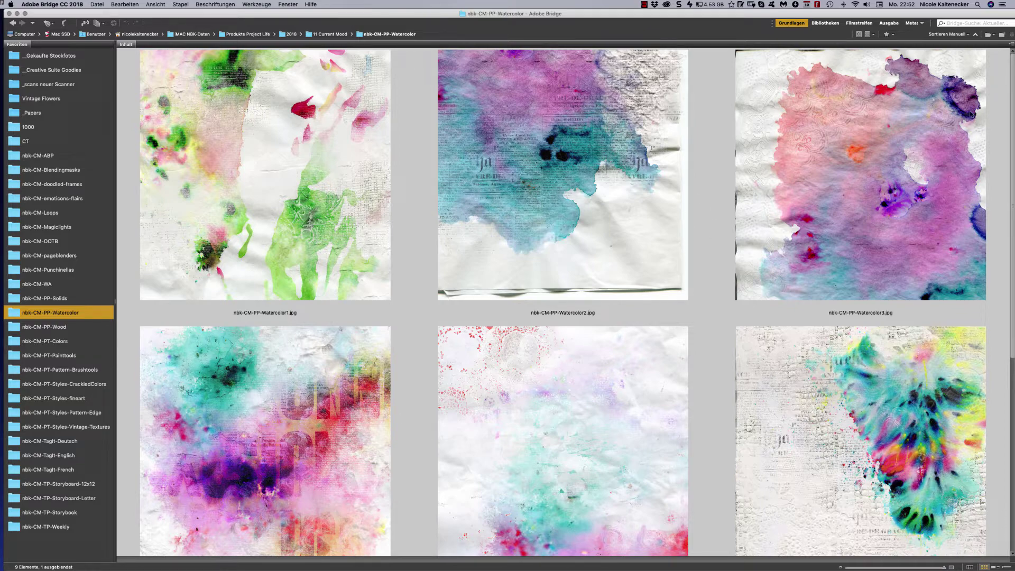
scroll(972, 114, "down", 5)
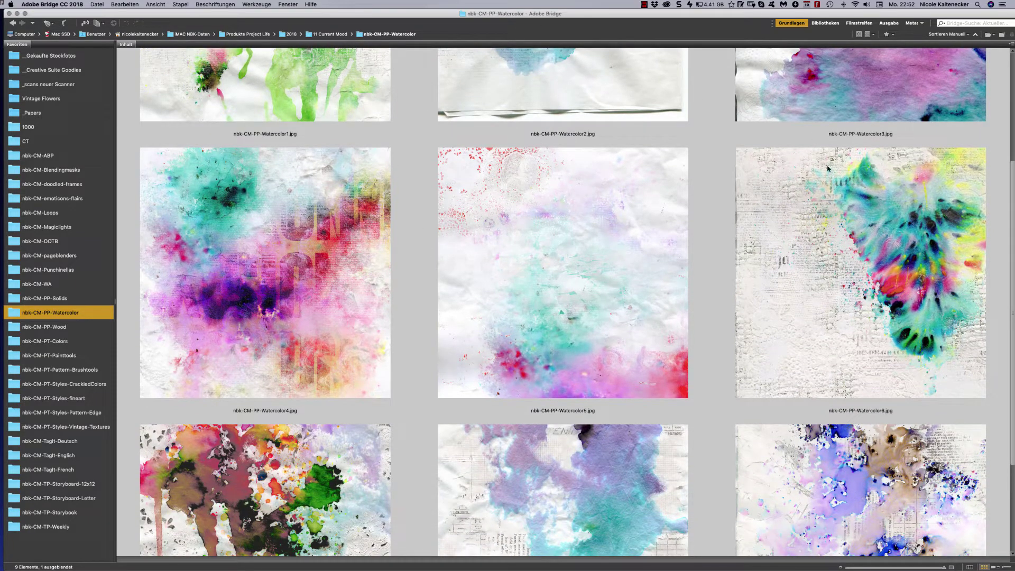
scroll(988, 237, "down", 5)
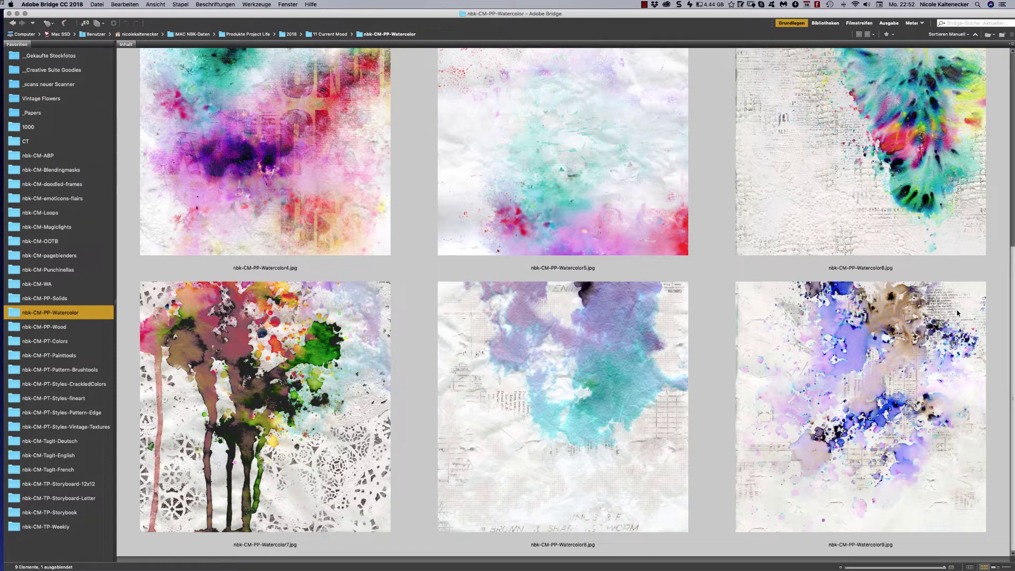
scroll(934, 227, "up", 2)
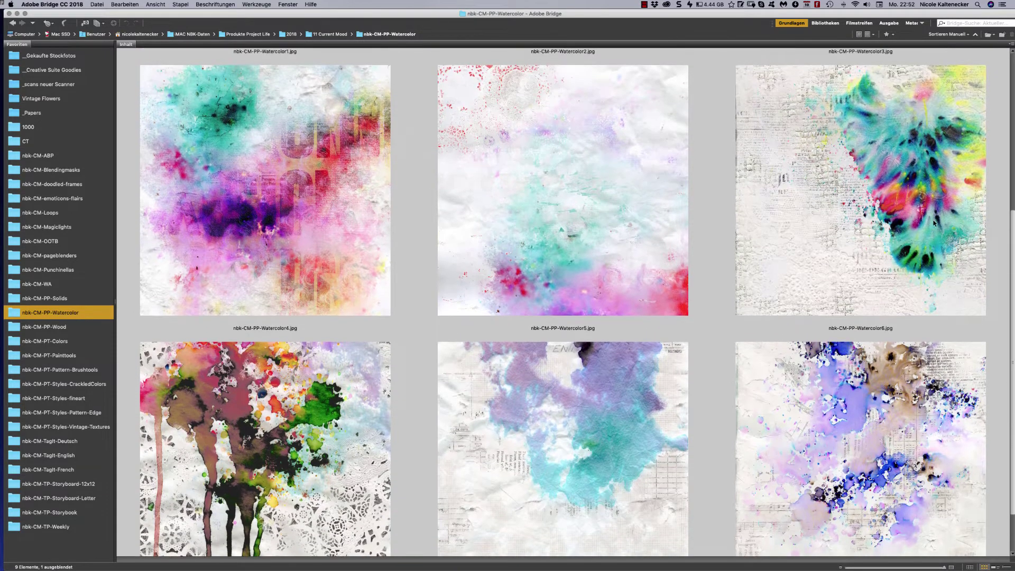
scroll(928, 159, "up", 8)
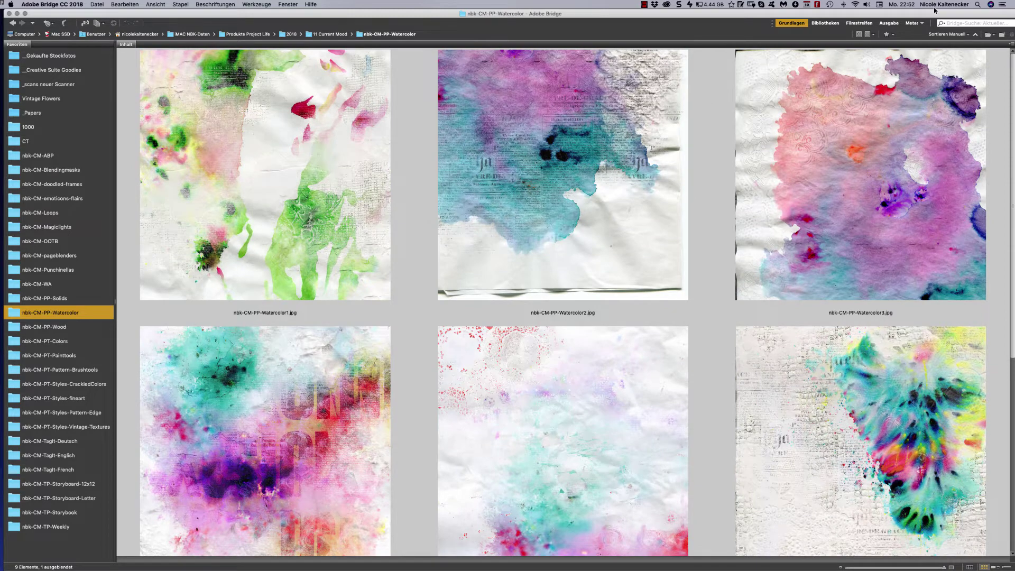
scroll(769, 435, "down", 10)
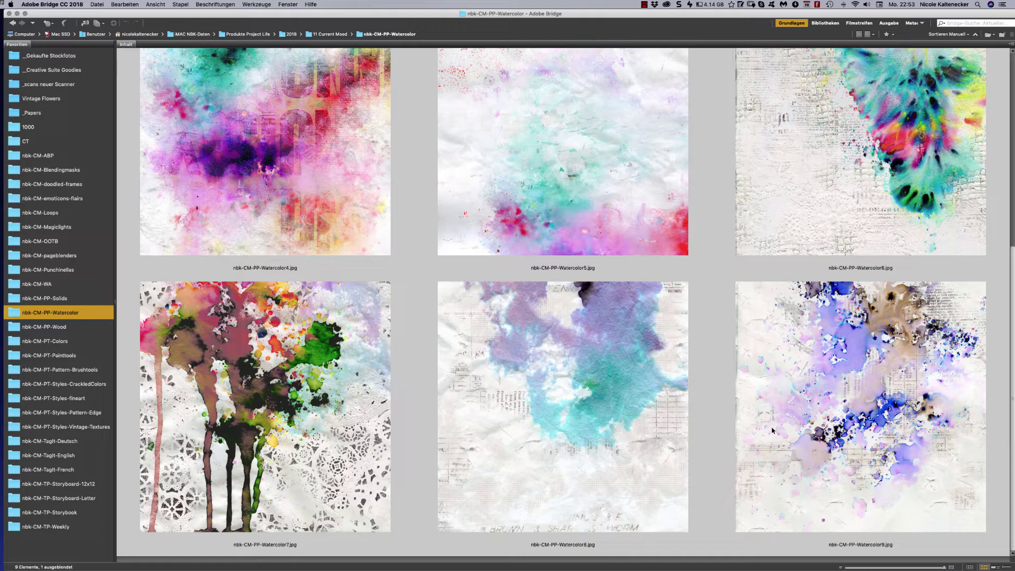
scroll(757, 287, "up", 10)
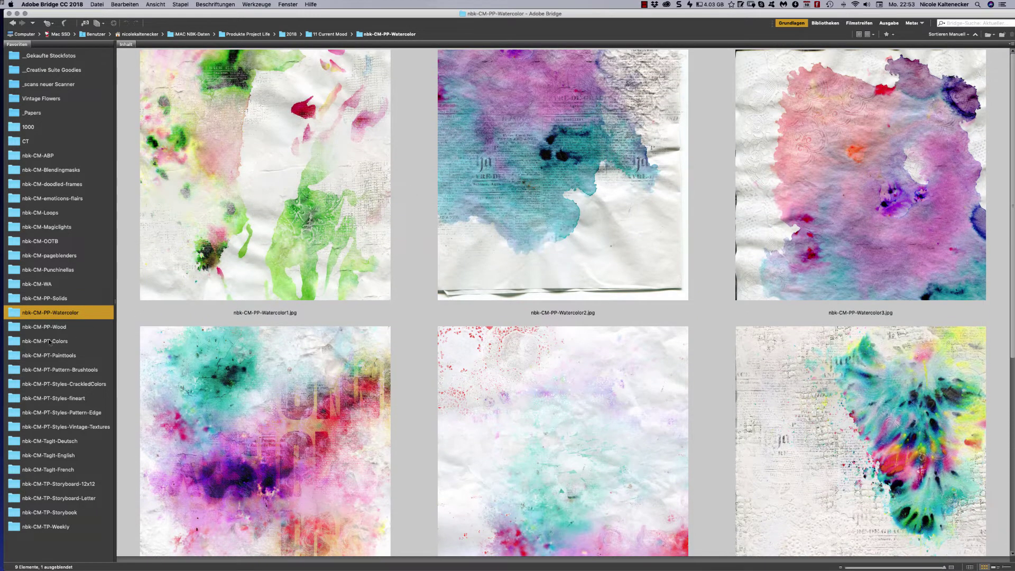
Open the nbk-CM-PP-Wood folder and look through its wood papers to the end and back
left_click(75, 328)
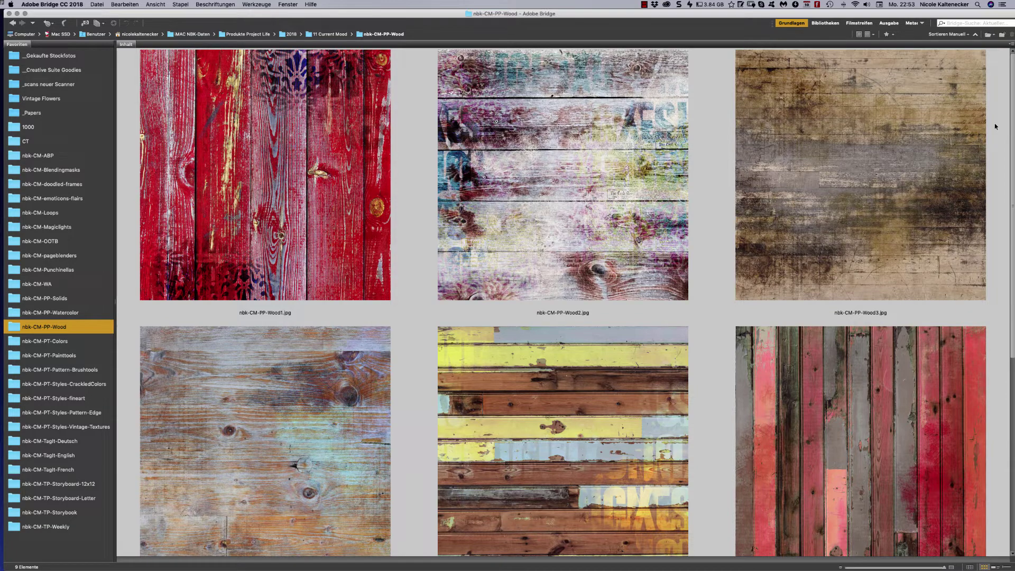
scroll(1011, 96, "down", 3)
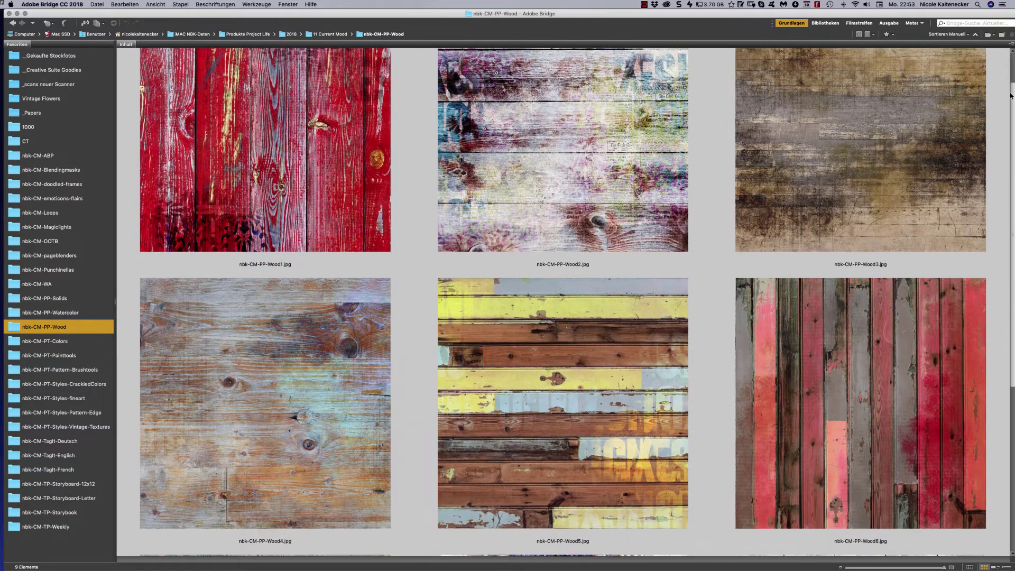
scroll(763, 245, "down", 9)
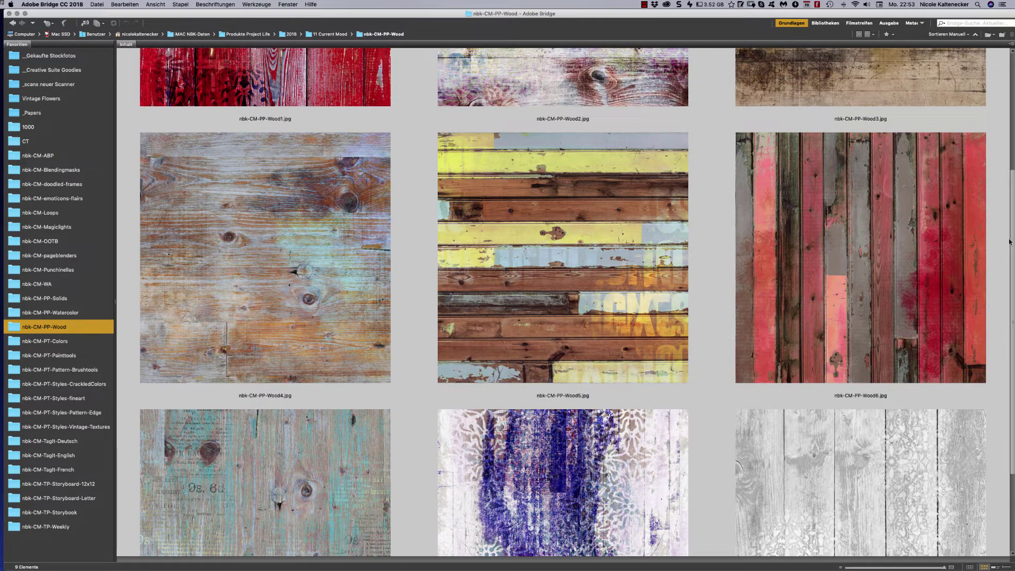
left_click(987, 328)
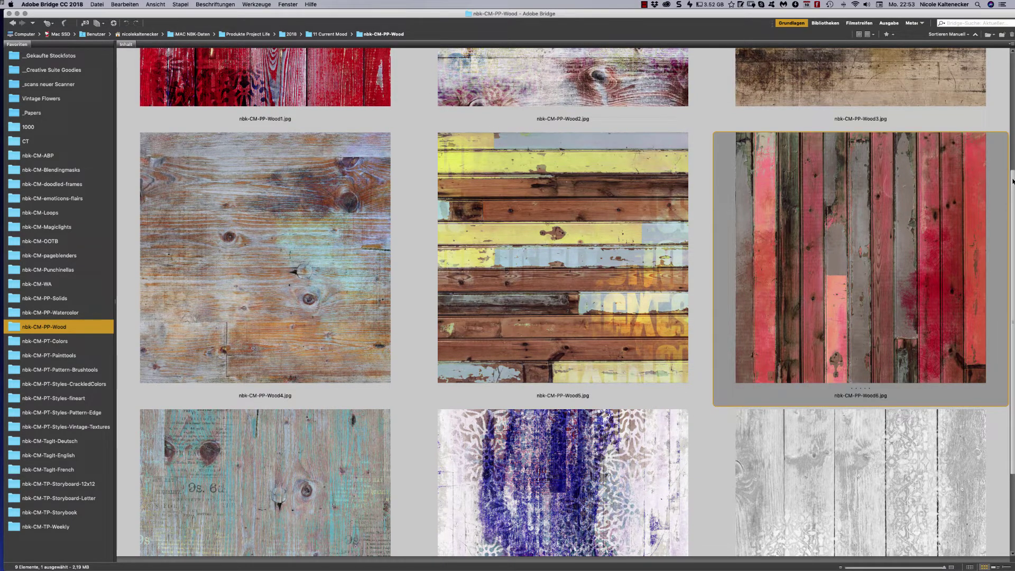
scroll(985, 239, "down", 7)
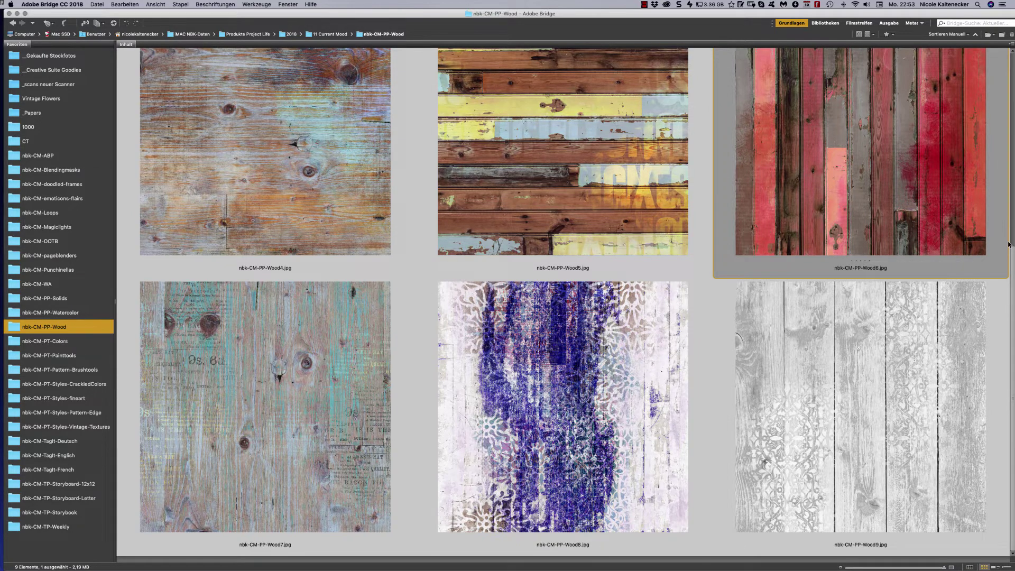
scroll(988, 159, "up", 15)
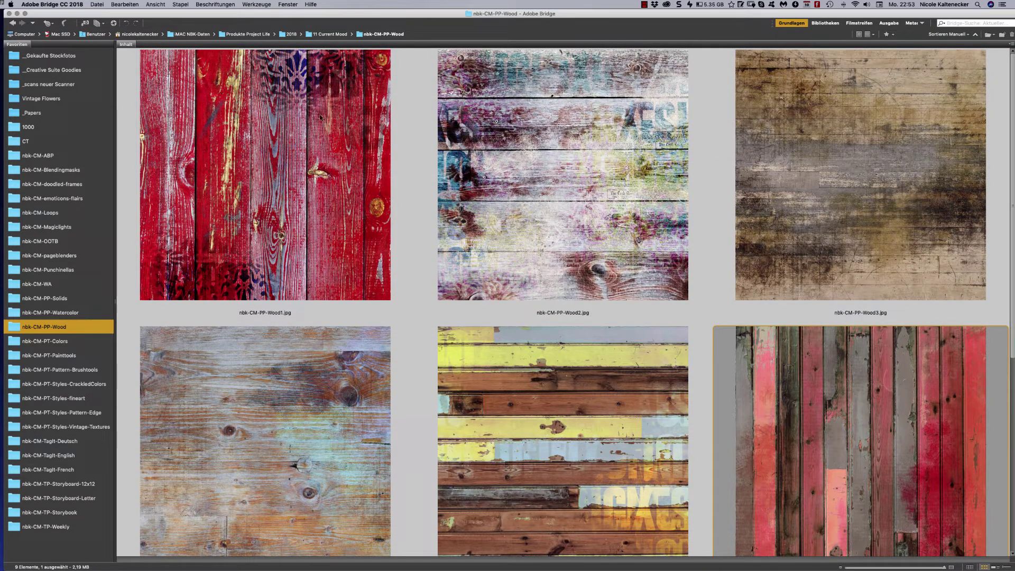
Preview nbk-CM-PP-Wood3.jpg in full screen, close the preview and view the remaining wood papers
left_click(858, 163)
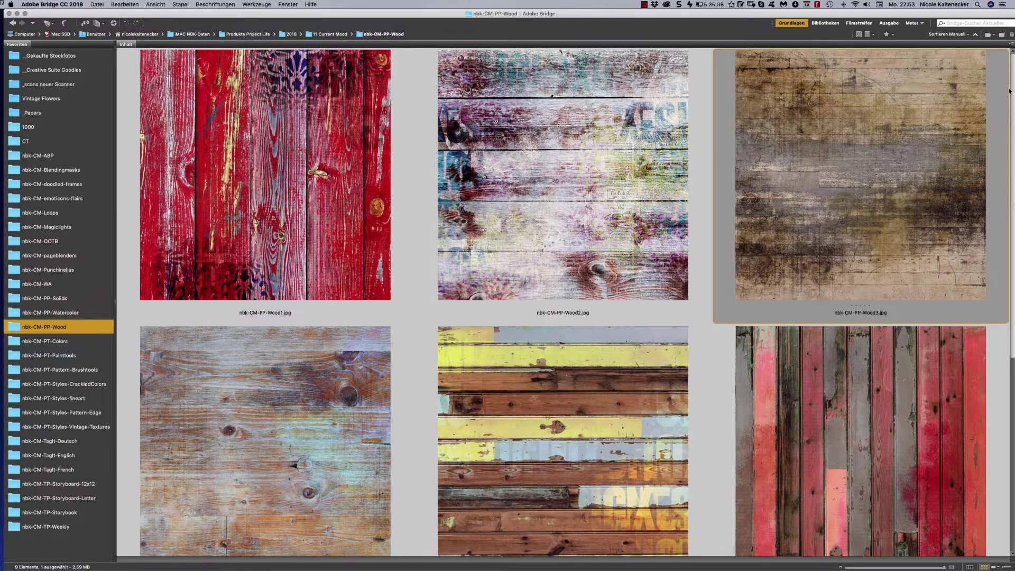
key("space")
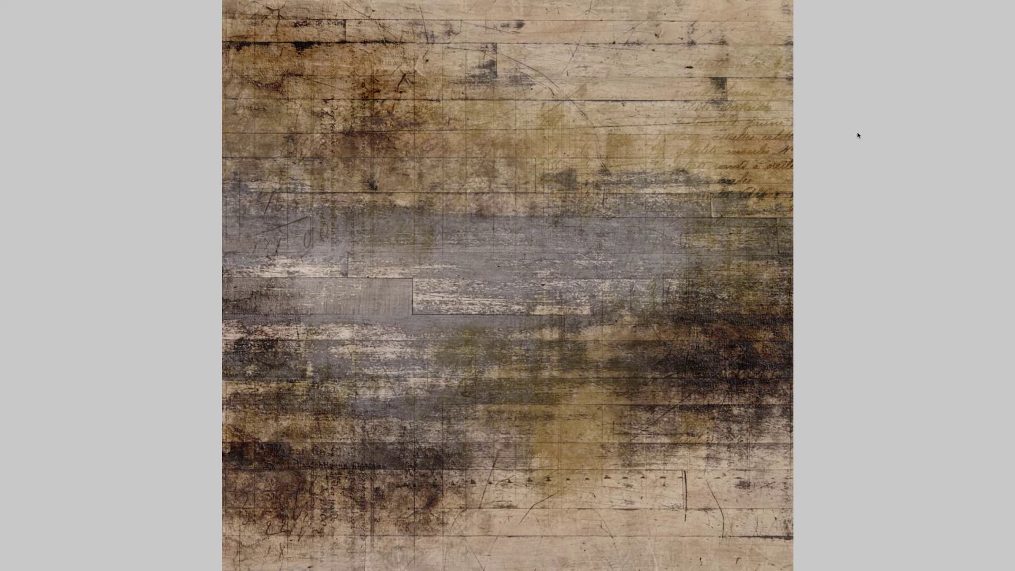
key("space")
scroll(917, 205, "down", 5)
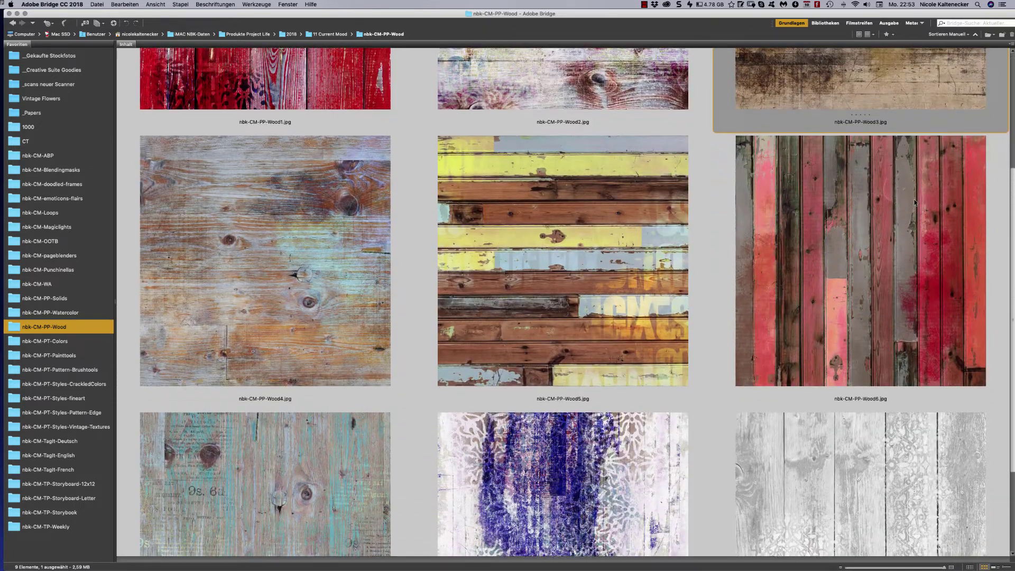
scroll(838, 378, "down", 3)
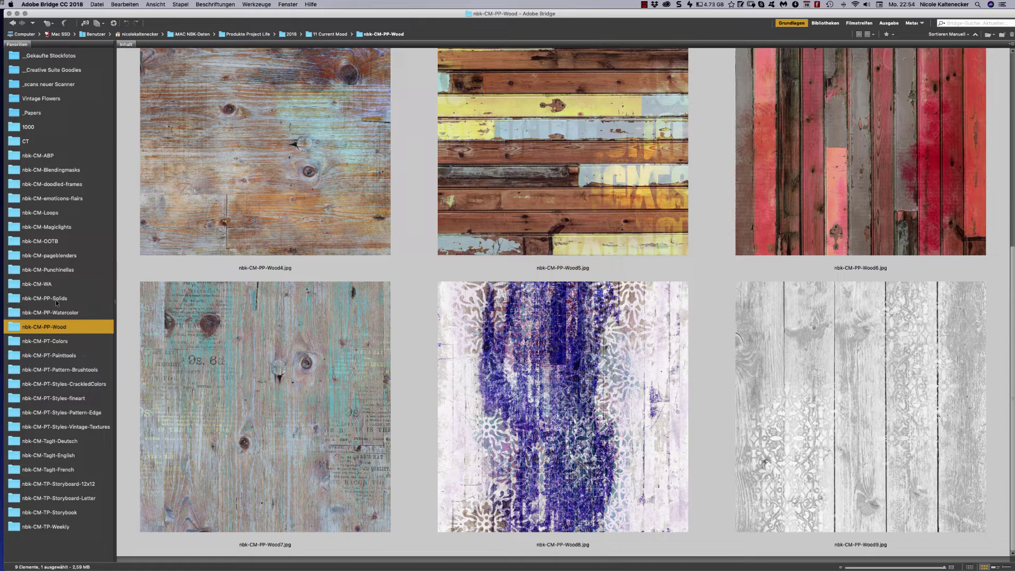
View the nbk-CM-TagIt-Deutsch and nbk-CM-TagIt-English folders, and open the English November-Friday subfolder
left_click(74, 442)
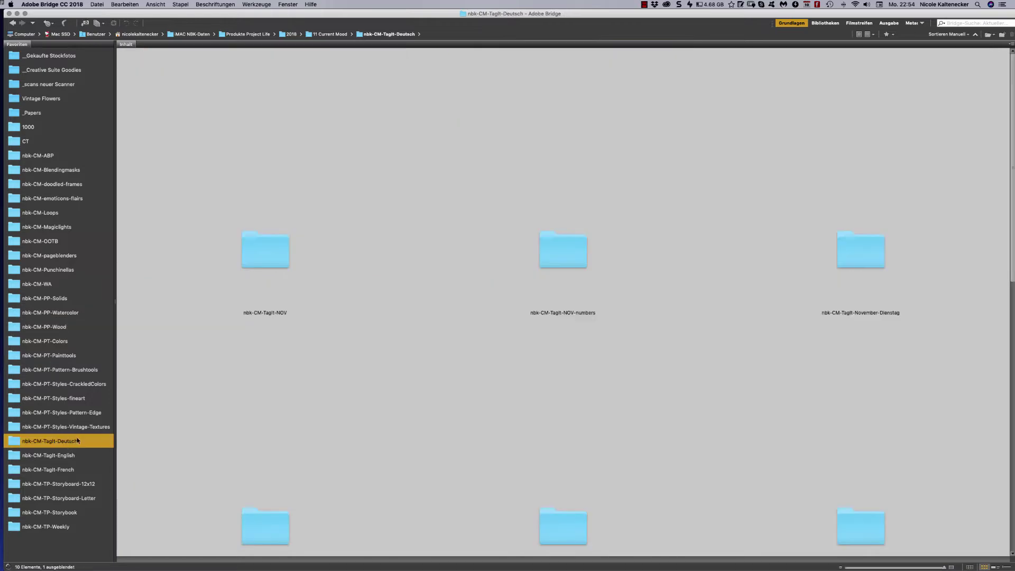
left_click(75, 458)
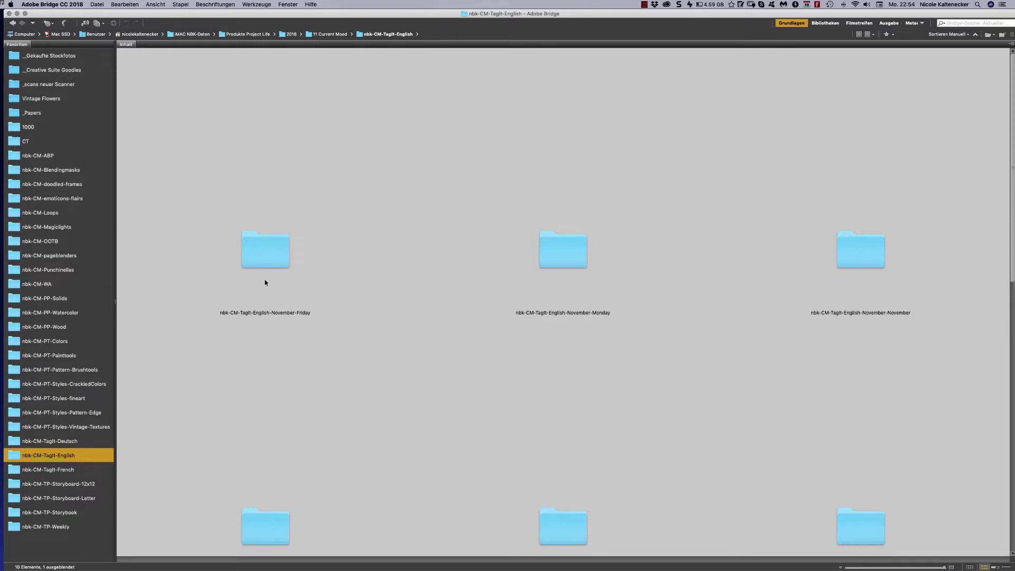
left_click(263, 249)
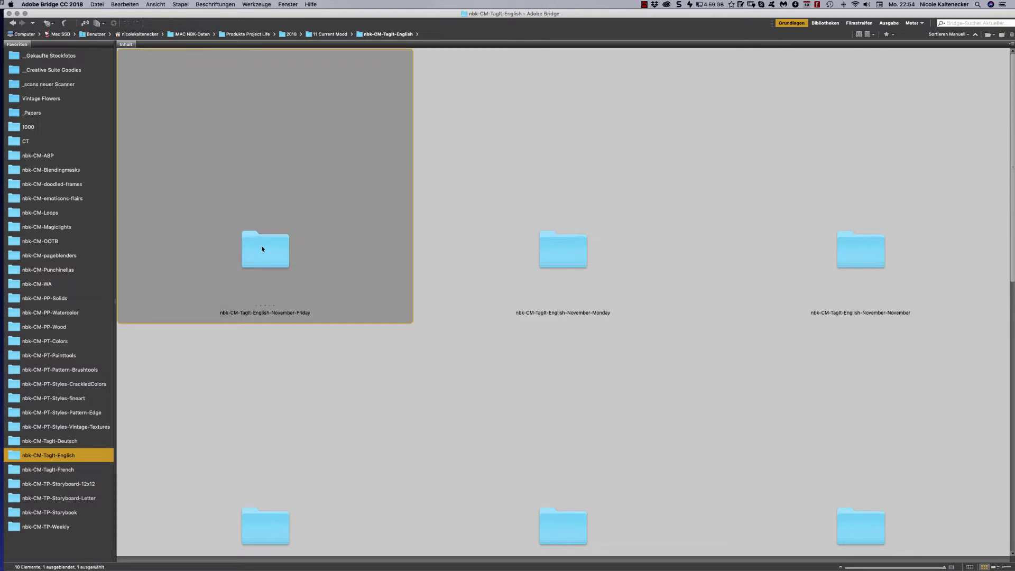
double_click(276, 255)
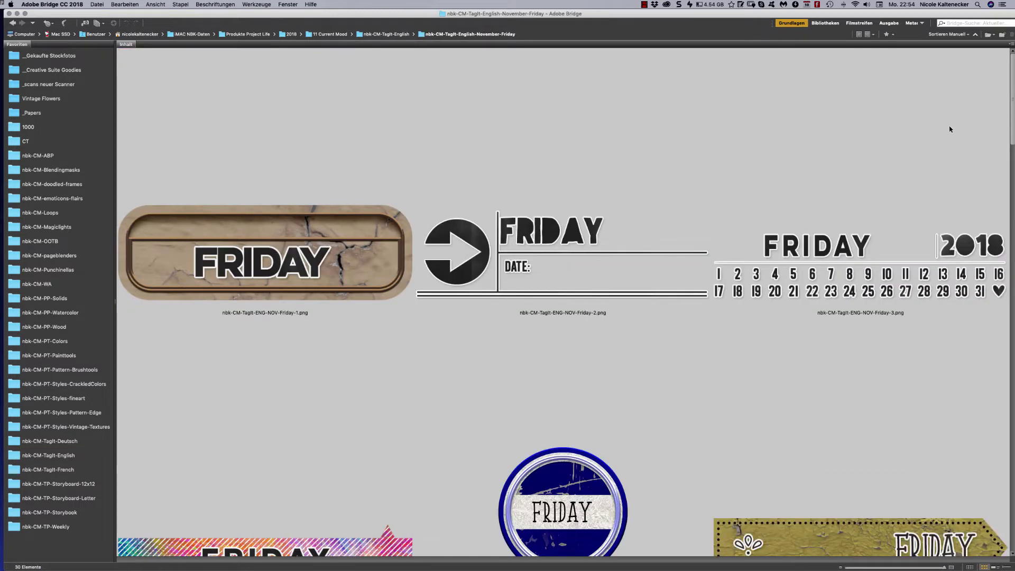
Look through all the English Friday date tags, from the first tag to the last
scroll(999, 86, "down", 5)
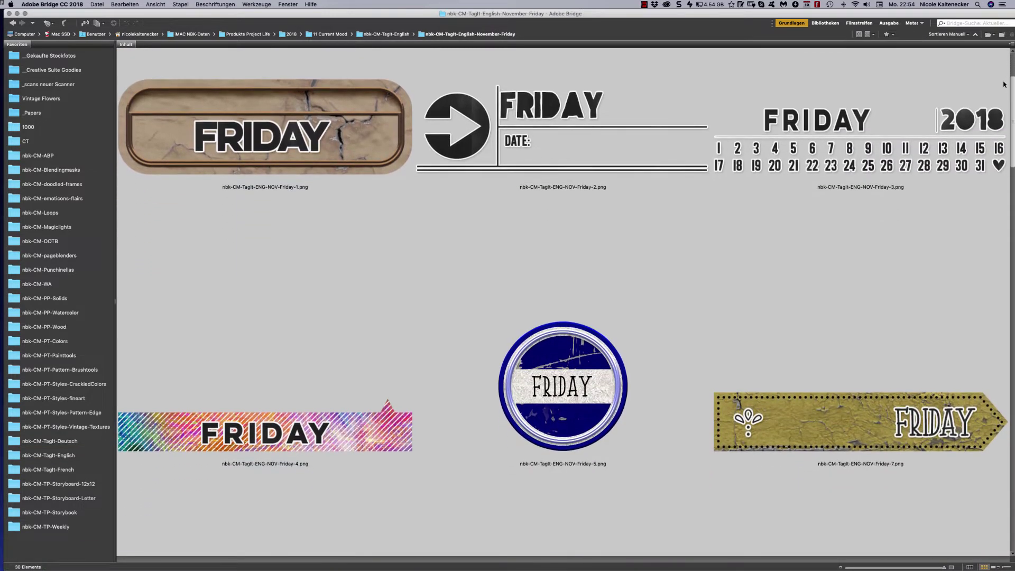
scroll(1004, 84, "down", 12)
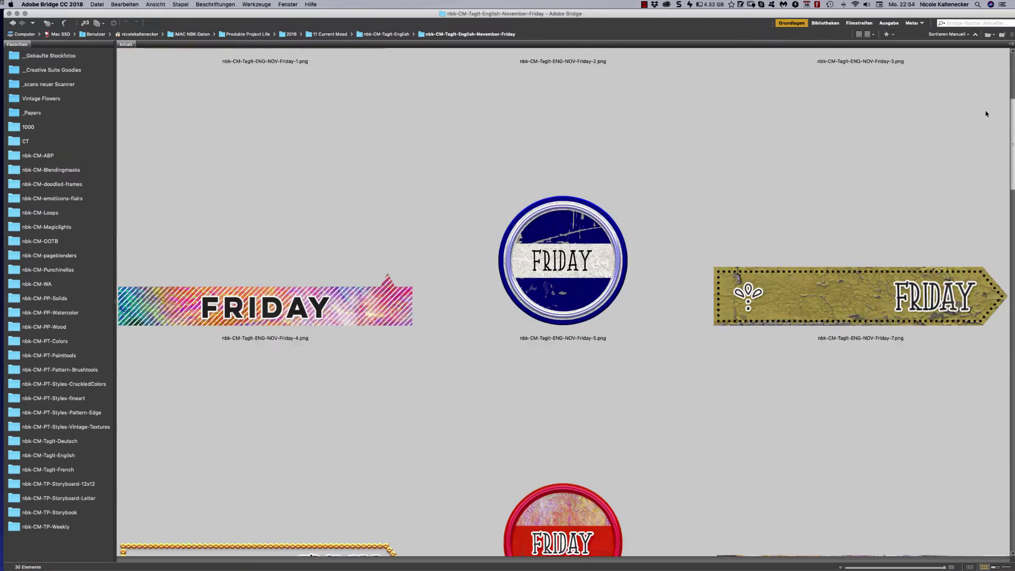
scroll(970, 139, "down", 10)
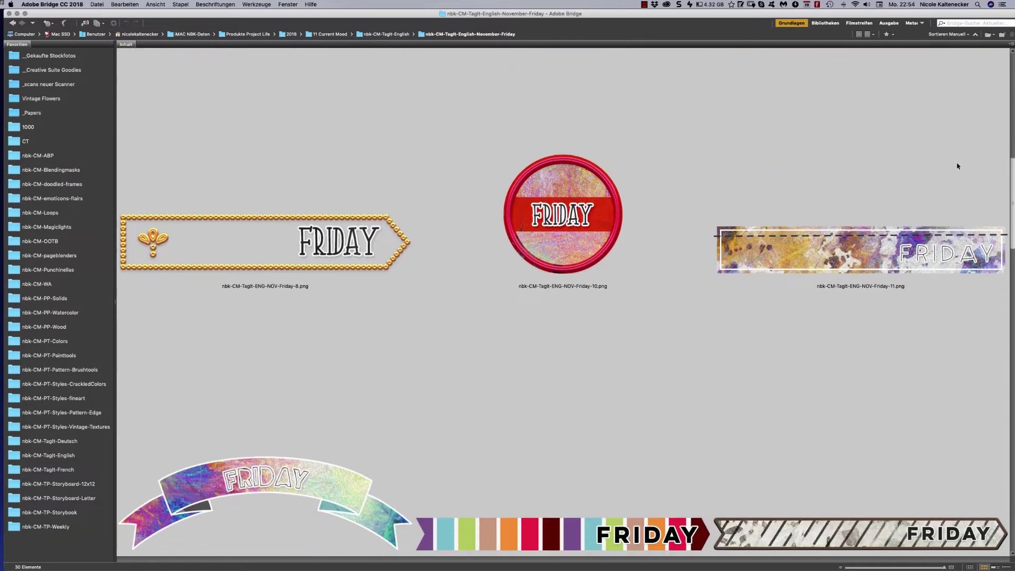
scroll(947, 201, "down", 5)
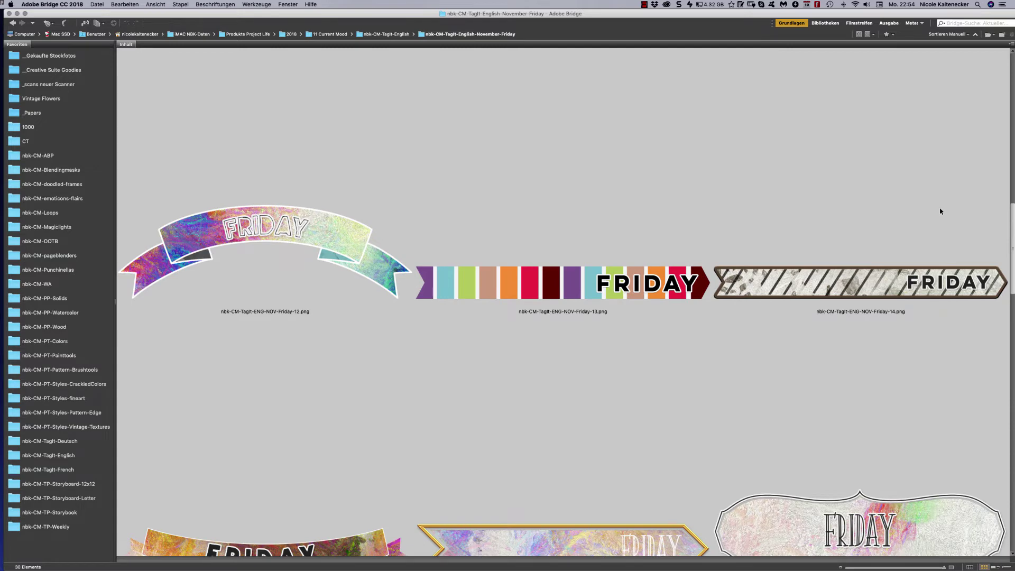
scroll(941, 211, "down", 6)
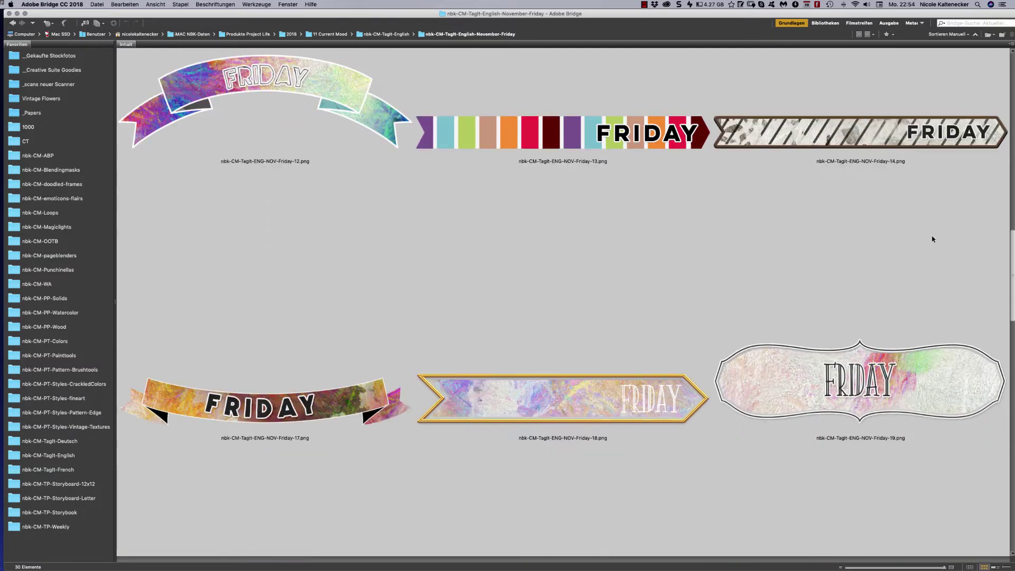
scroll(933, 239, "down", 10)
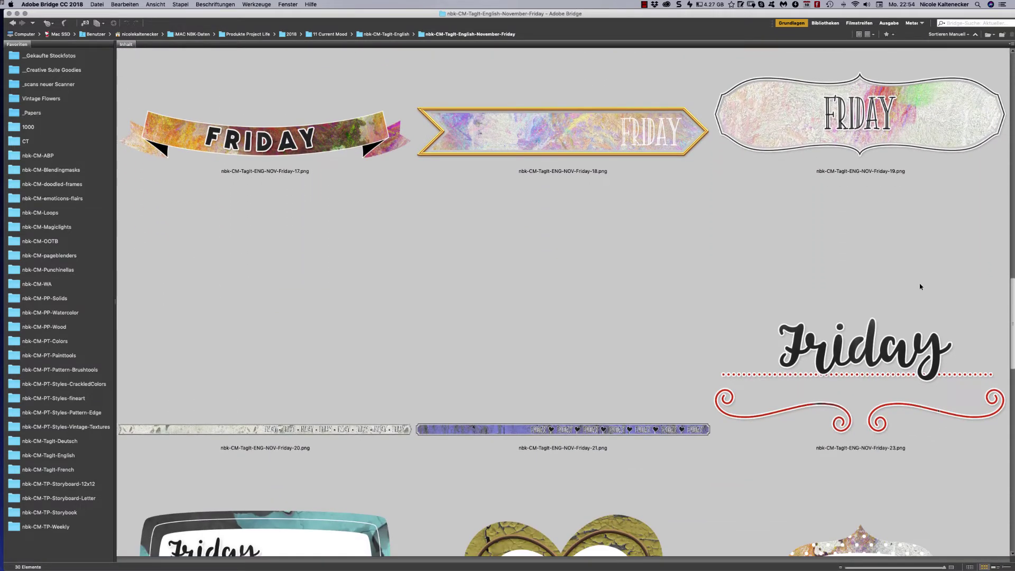
scroll(920, 287, "down", 15)
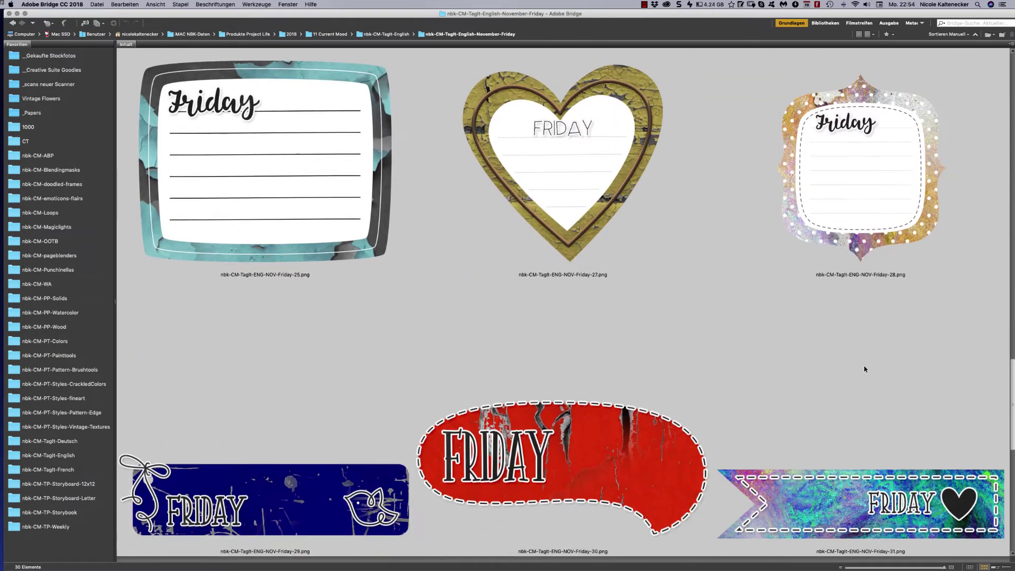
scroll(856, 381, "down", 5)
scroll(847, 394, "down", 12)
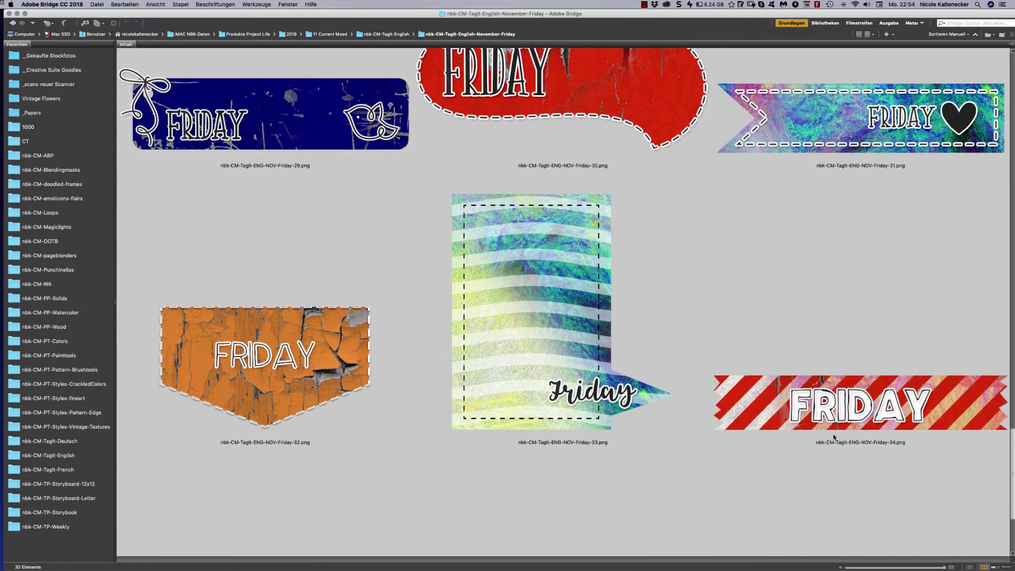
scroll(831, 460, "down", 2)
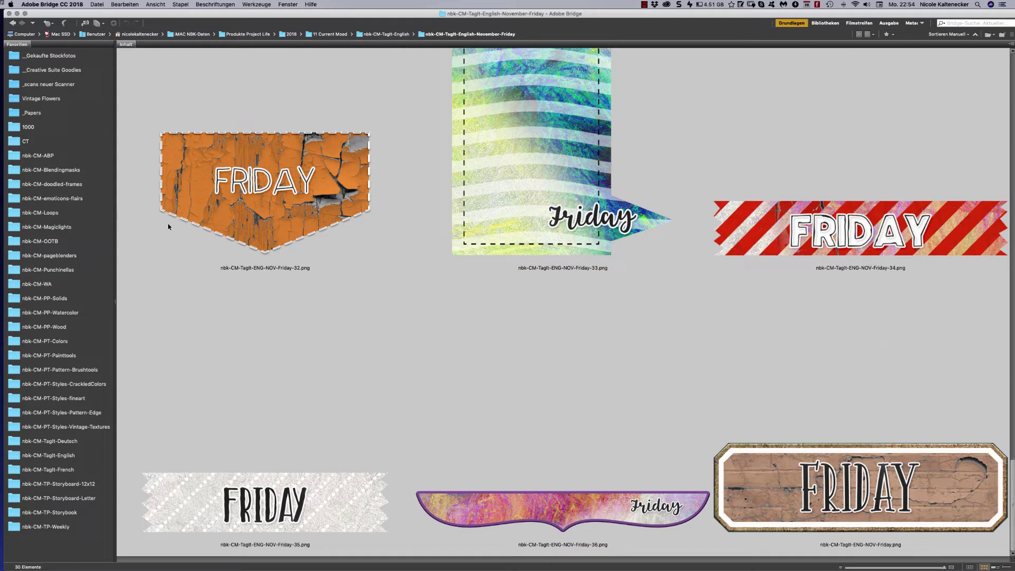
Return to the nbk-CM-TagIt-English folder and look over its remaining weekday, month and number subfolders
left_click(11, 23)
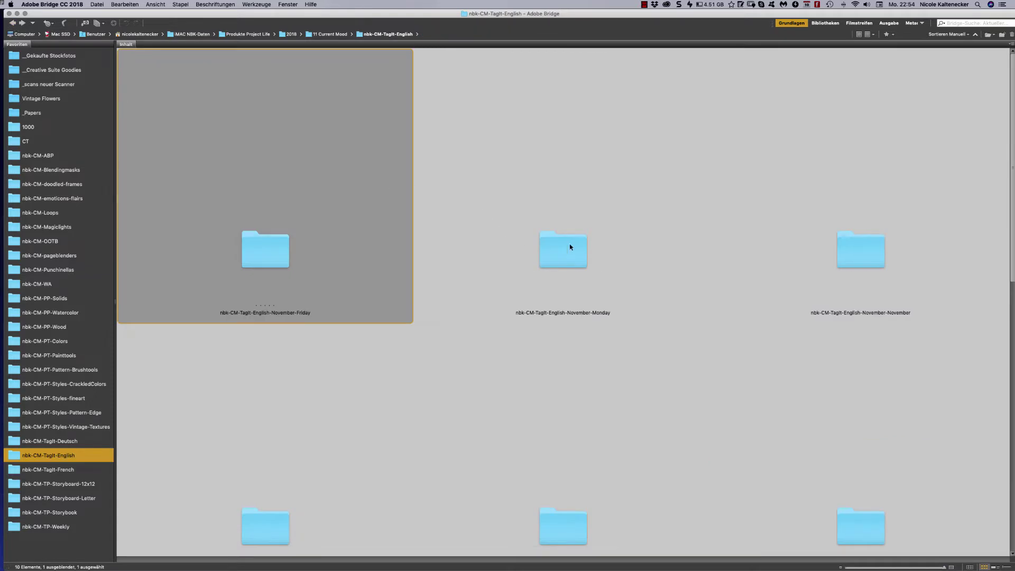
left_click(867, 263)
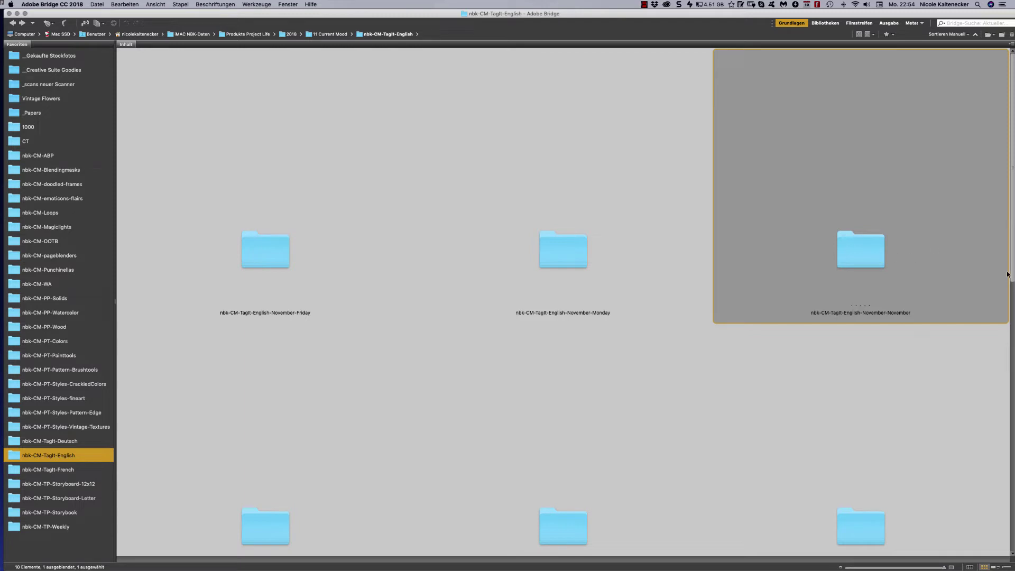
scroll(1000, 265, "down", 5)
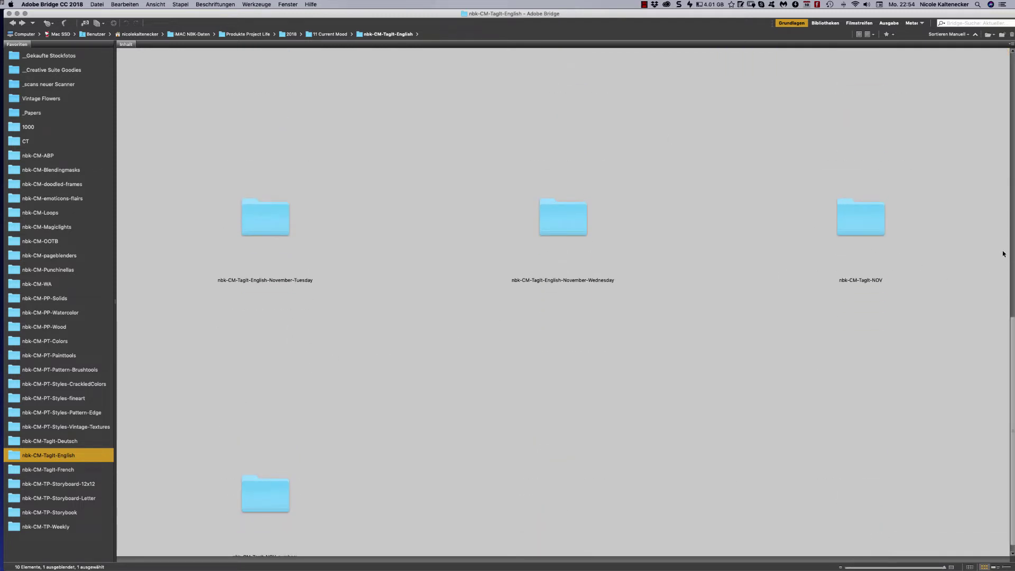
scroll(1004, 264, "up", 5)
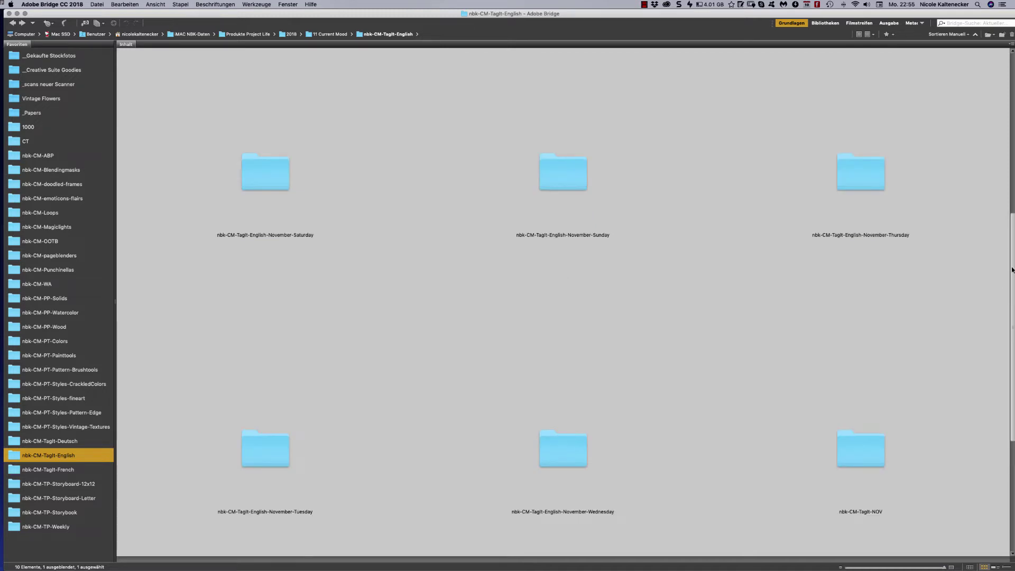
scroll(1012, 270, "down", 5)
Open the nbk-CM-TagIt-NOV-numbers subfolder, shrink the thumbnails to four per row and look through the number tags to the end and back
double_click(287, 479)
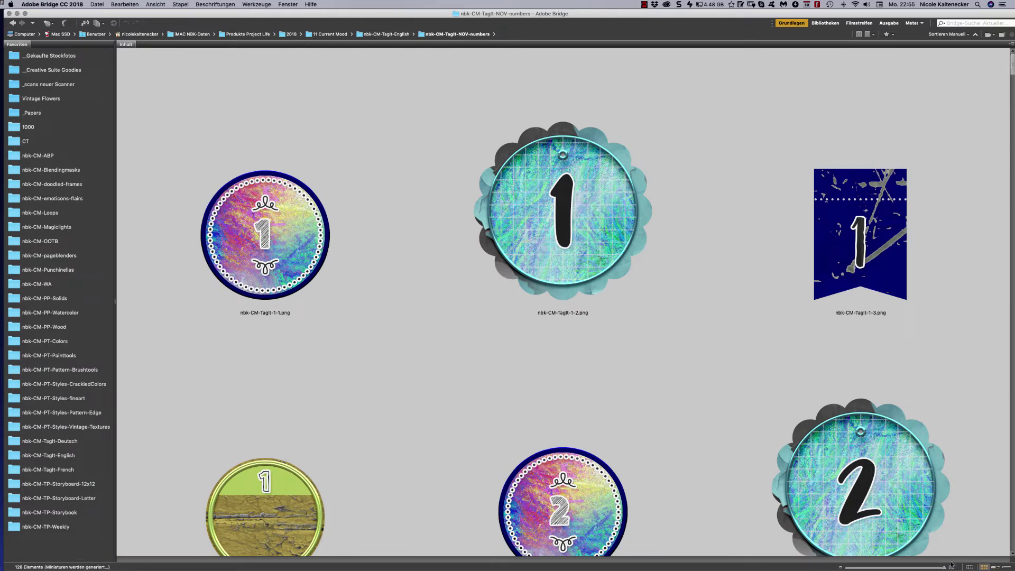
left_click_drag(944, 567, 927, 568)
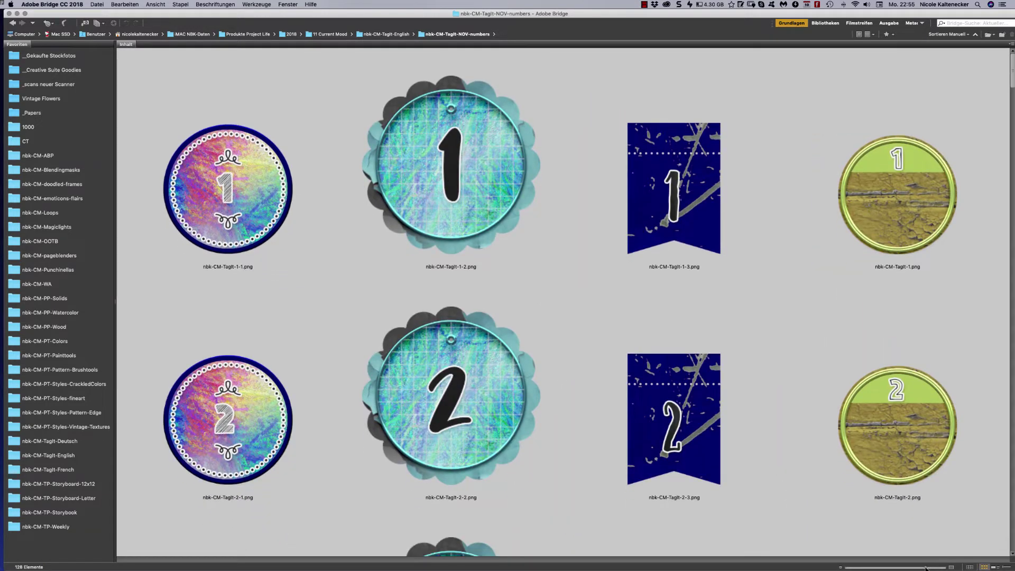
scroll(989, 106, "down", 5)
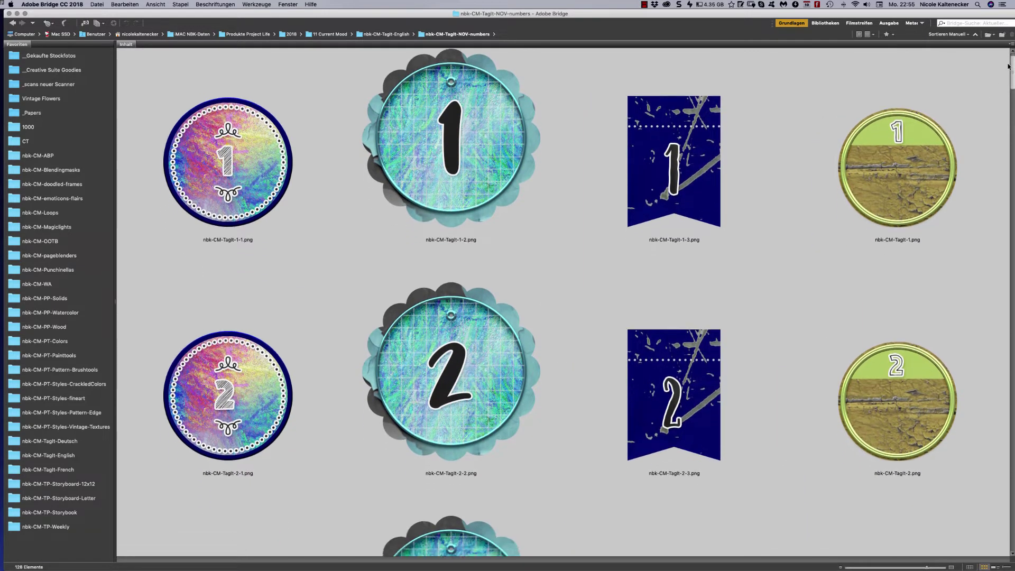
scroll(1003, 79, "down", 20)
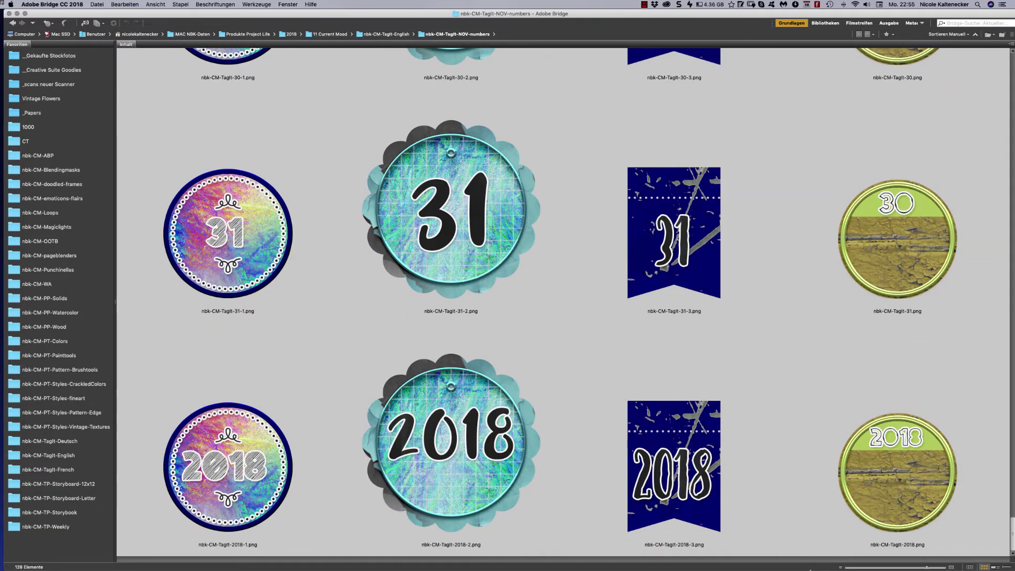
scroll(809, 503, "up", 10)
scroll(814, 476, "down", 5)
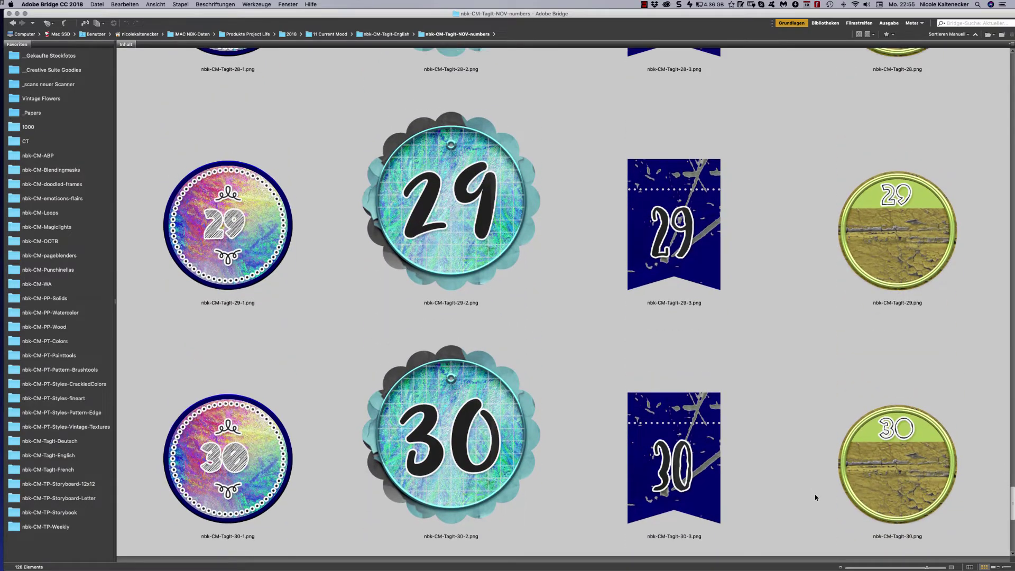
scroll(811, 480, "up", 4)
scroll(807, 487, "down", 10)
scroll(781, 335, "up", 20)
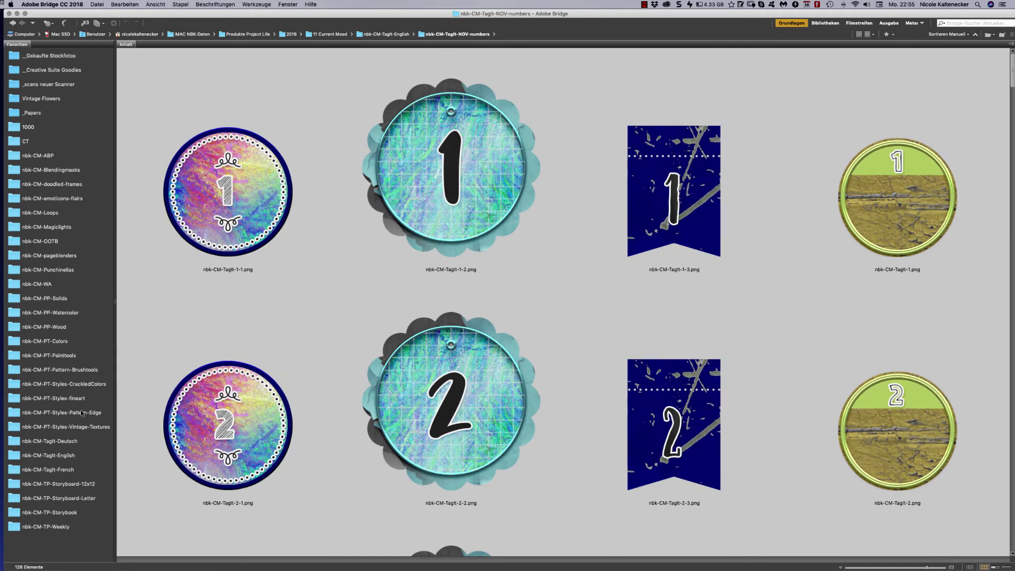
View the page templates in the nbk-CM-TP-Storyboard-12x12 and nbk-CM-TP-Storyboard-Letter folders
left_click(82, 487)
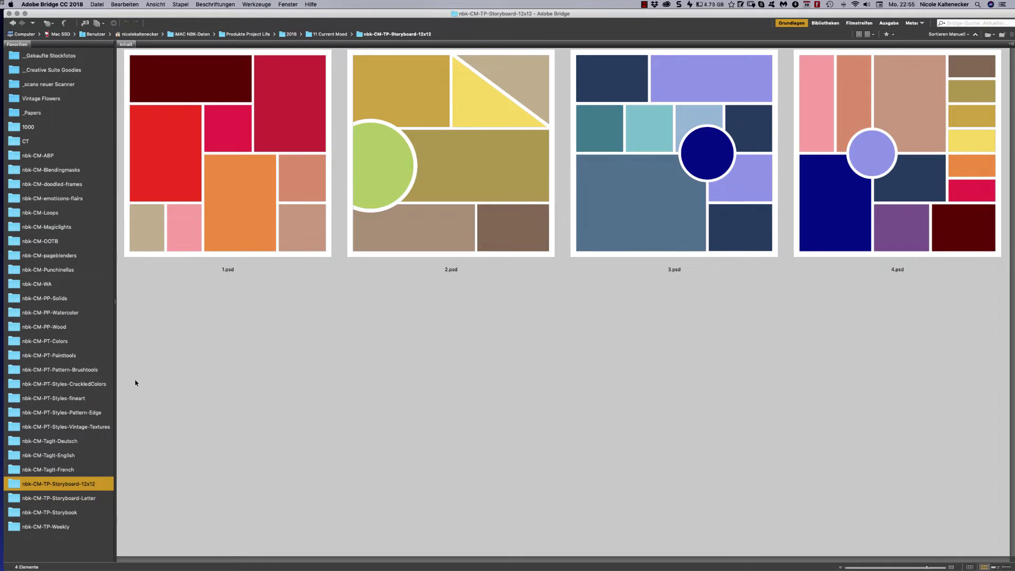
left_click(91, 503)
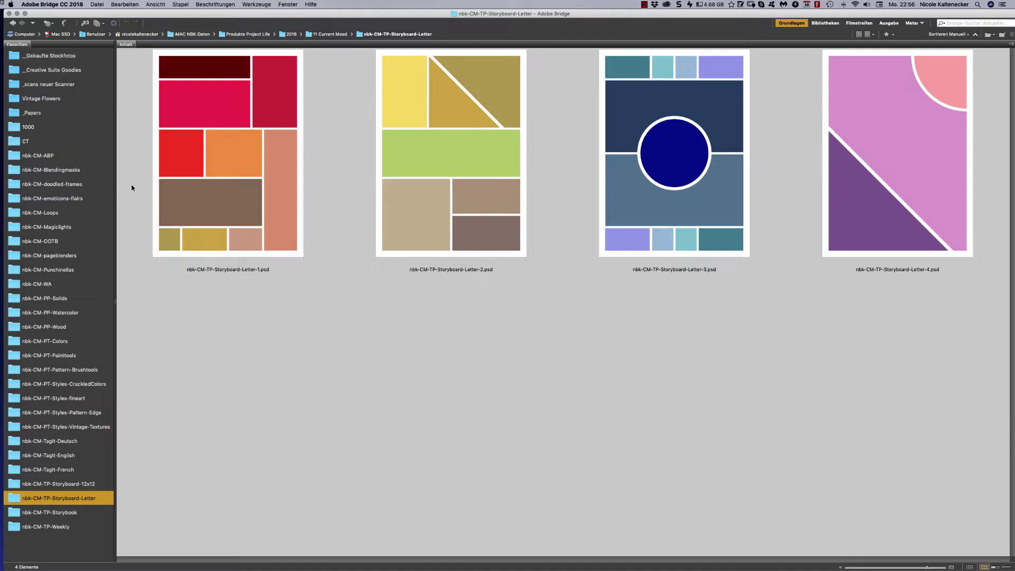
Open the nbk-CM-TP-Storybook folder, enlarge the thumbnails to three per row and look through the artJourney templates to the last one
left_click(69, 514)
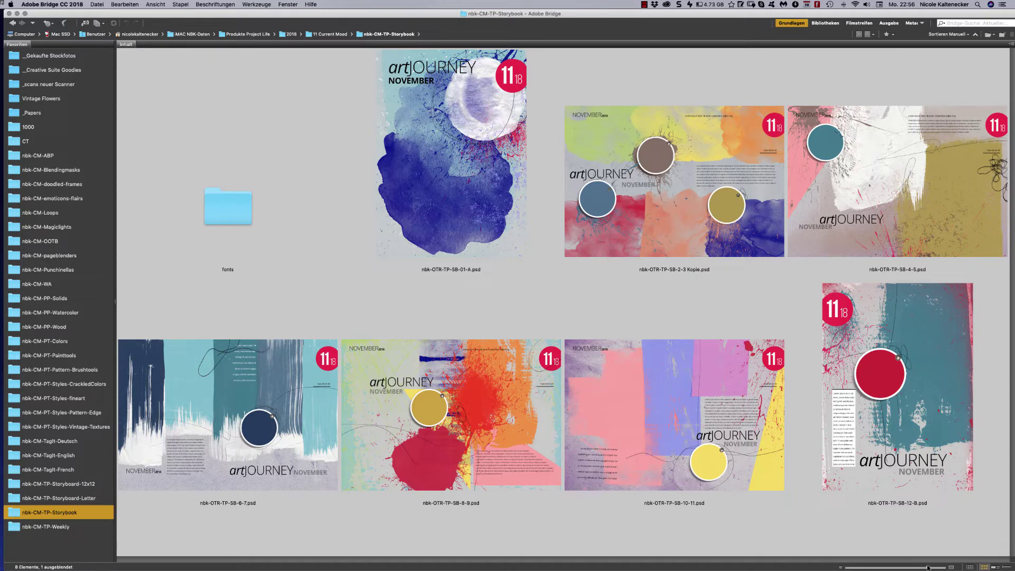
left_click_drag(928, 566, 950, 567)
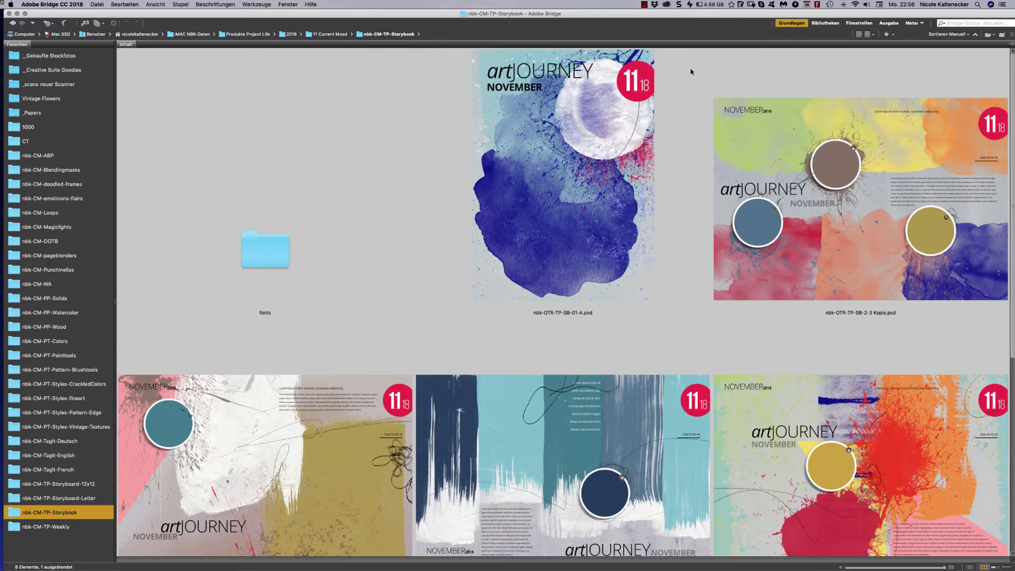
left_click(676, 82)
left_click(760, 327)
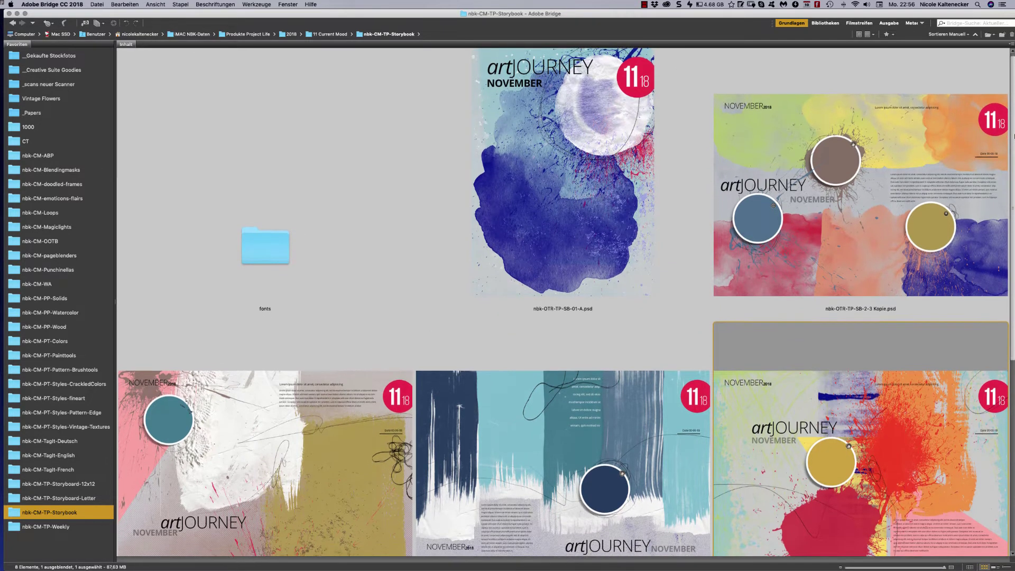
scroll(997, 154, "down", 2)
scroll(969, 210, "down", 4)
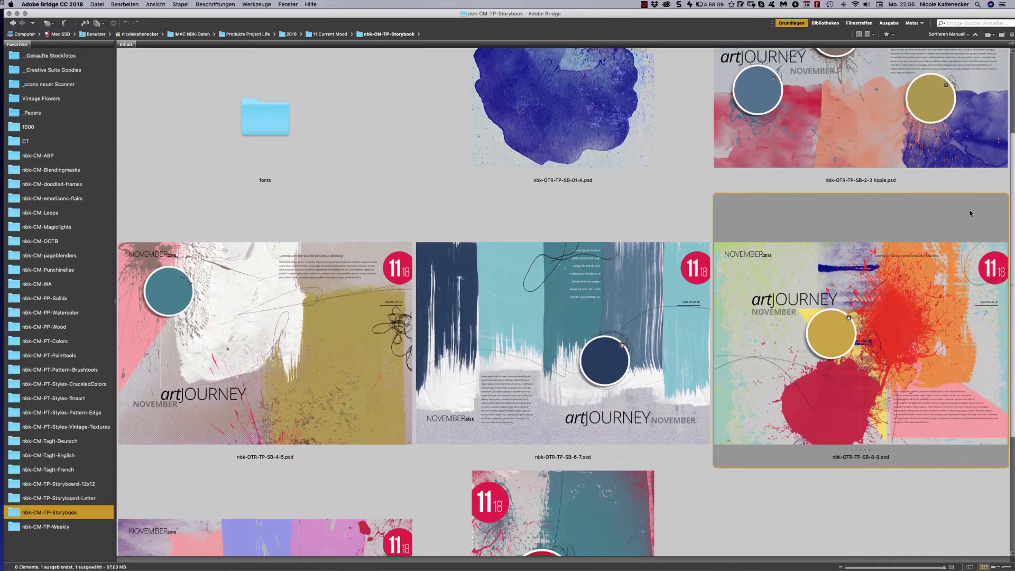
scroll(970, 212, "down", 1)
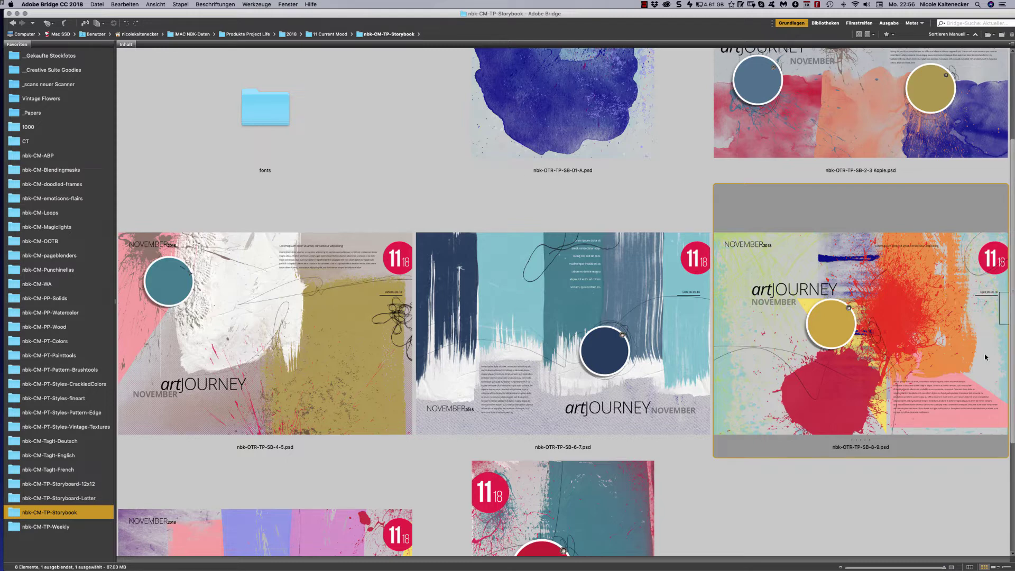
left_click_drag(1011, 345, 990, 462)
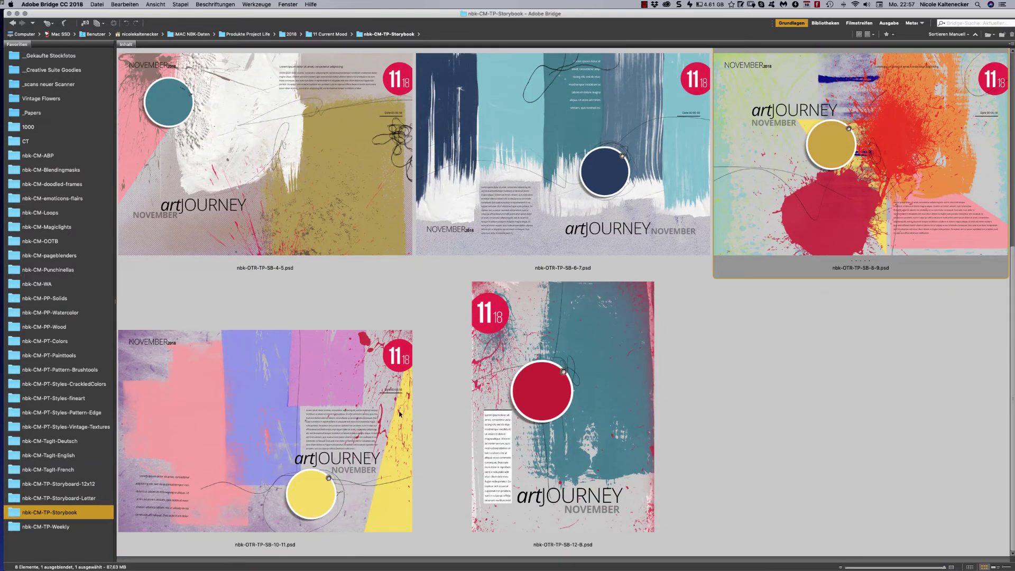
Select the last storybook template, nbk-OTR-TP-SB-12-B.psd, and look over the storybook pages again from the cover down
left_click(556, 328)
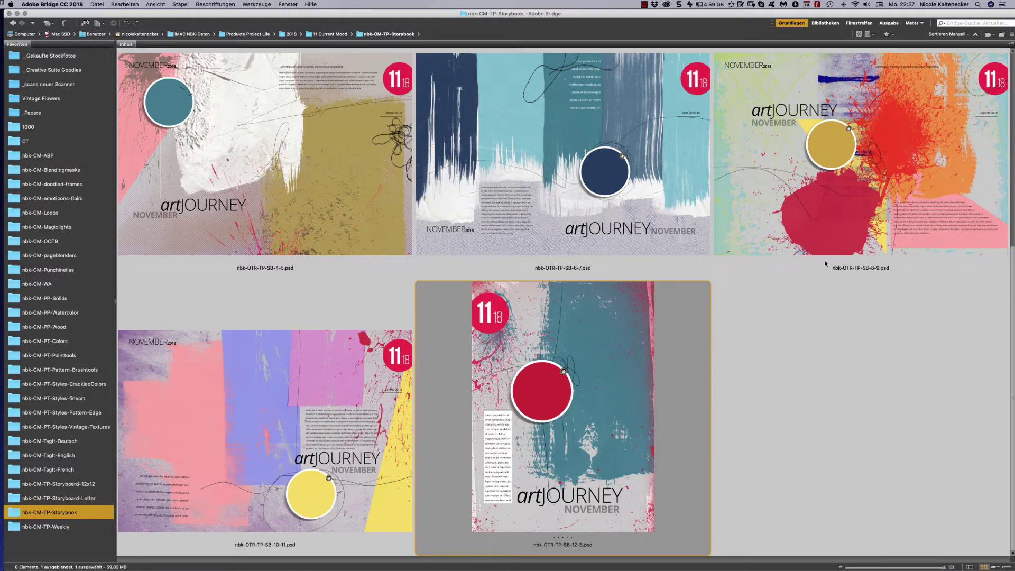
scroll(1006, 356, "up", 6)
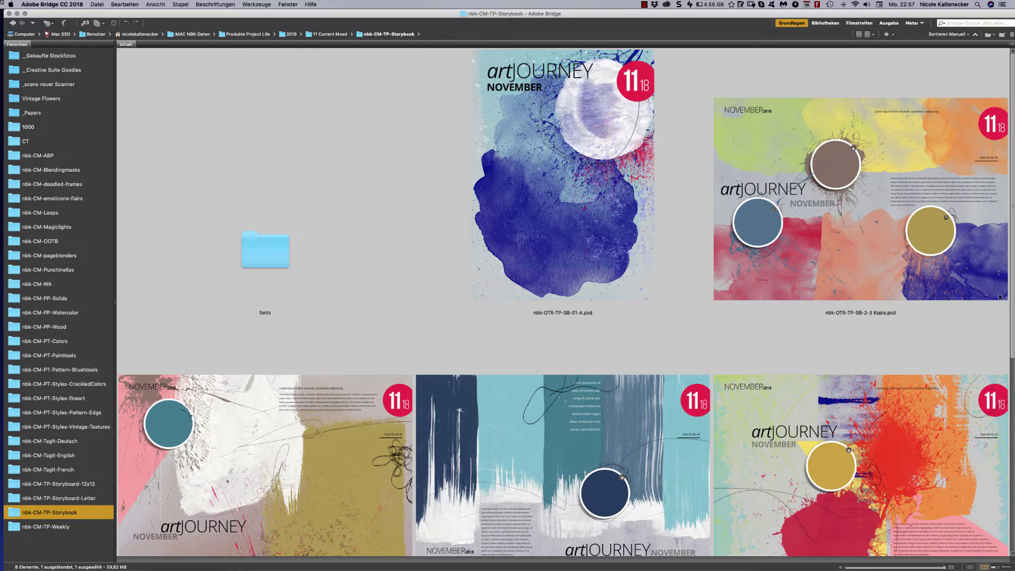
scroll(1004, 301, "down", 2)
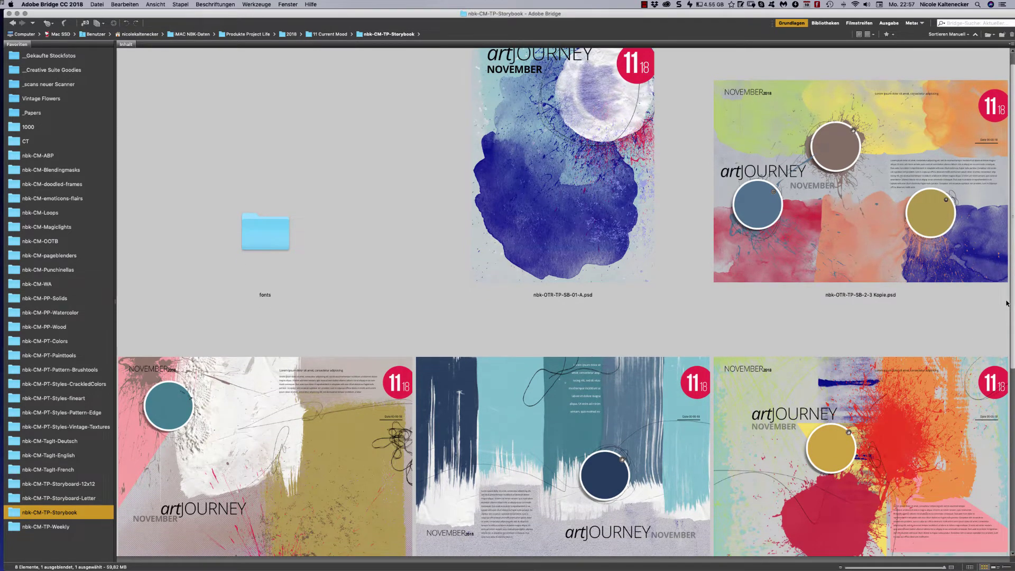
scroll(1007, 304, "down", 5)
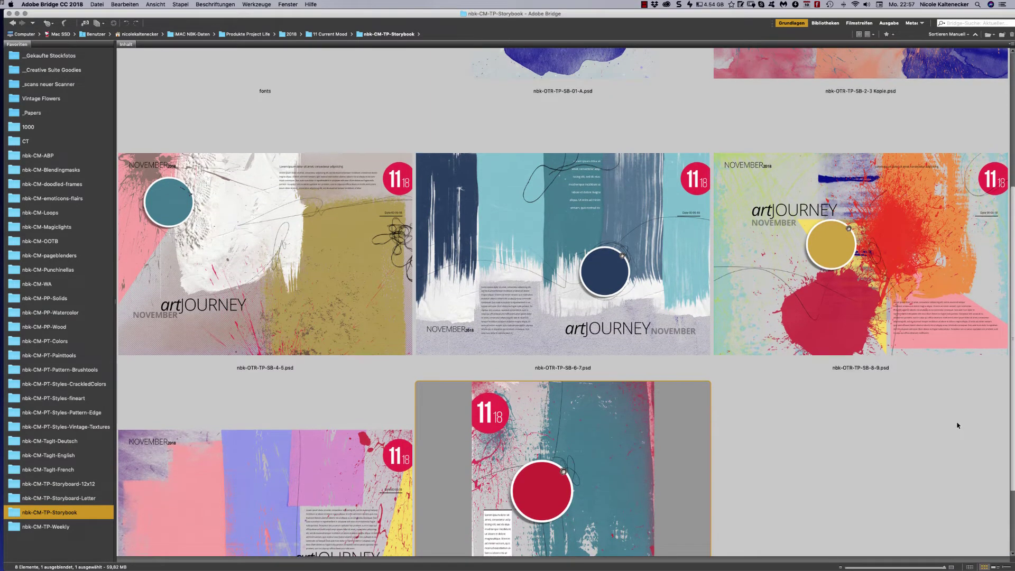
Open the nbk-CM-TP-Weekly folder and look through the weekly templates from week 48 down to the extra headline pages
scroll(934, 483, "down", 2)
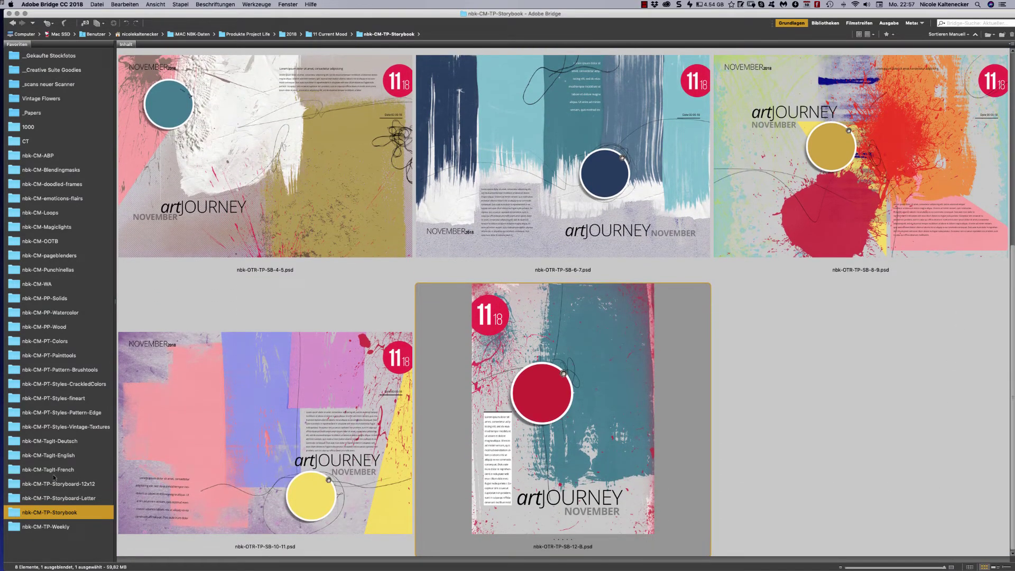
left_click(54, 527)
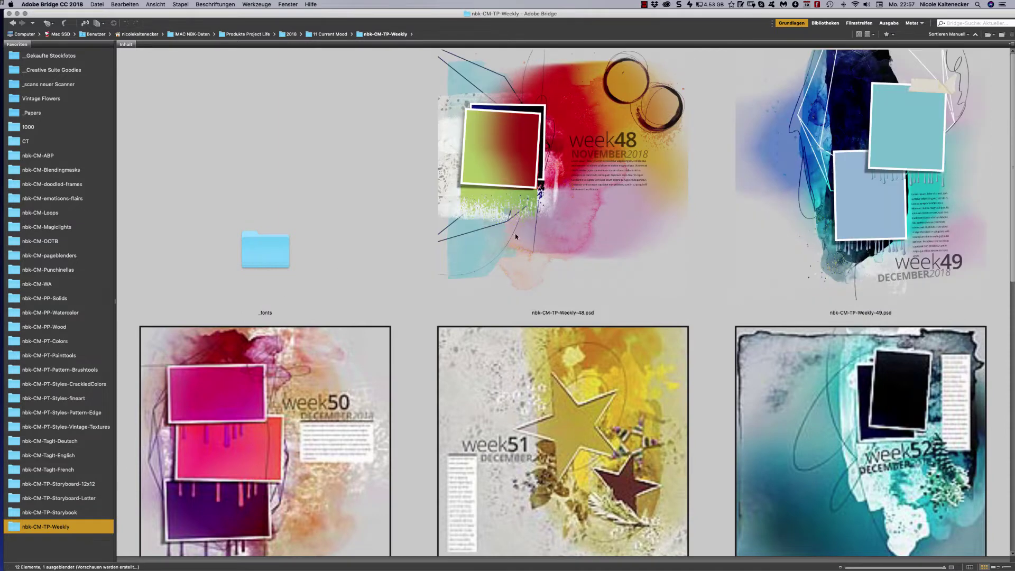
scroll(1006, 81, "down", 1)
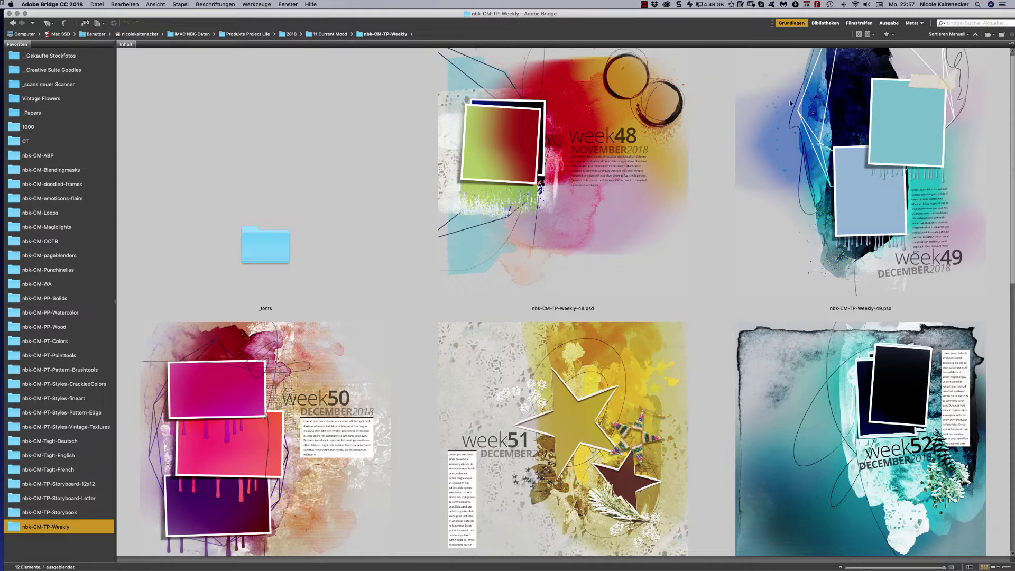
scroll(1000, 132, "down", 2)
scroll(1000, 121, "up", 2)
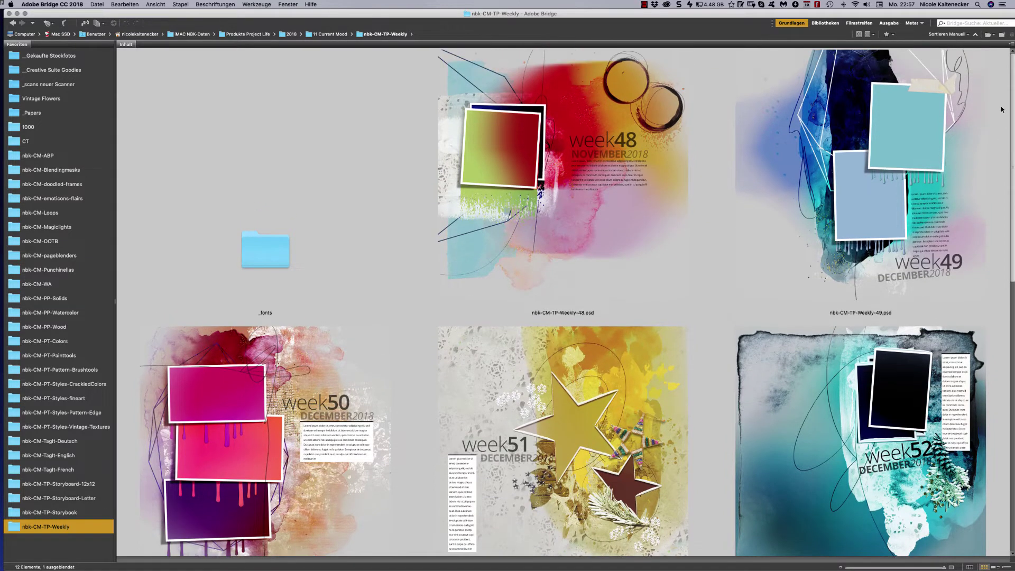
scroll(994, 121, "down", 5)
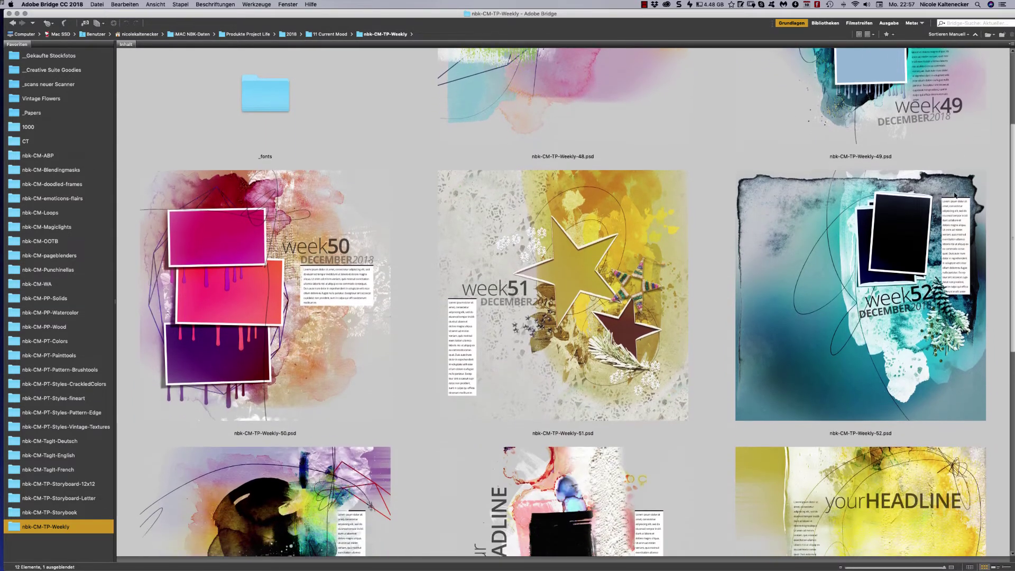
scroll(952, 202, "down", 2)
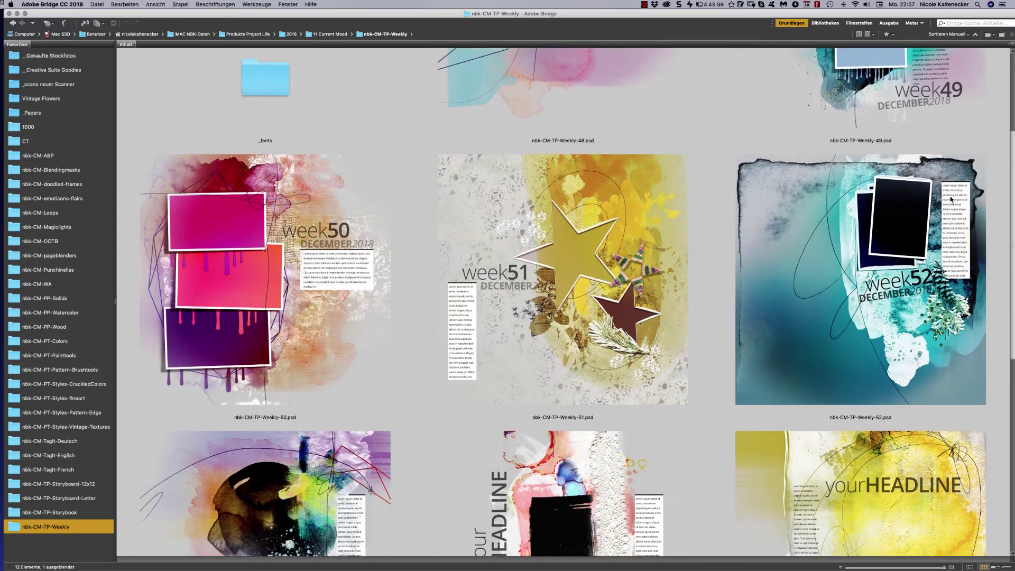
scroll(946, 220, "down", 4)
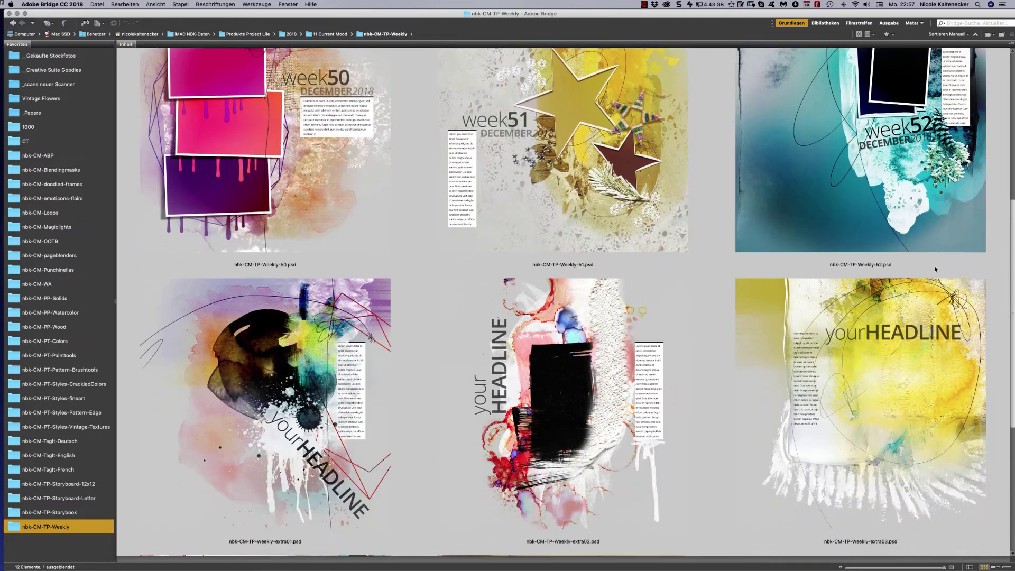
Select all items in the weekly folder, view them to the last row, and select only nbk-CM-TP-Weekly-Frame.psd
scroll(926, 148, "up", 10)
key("super+a")
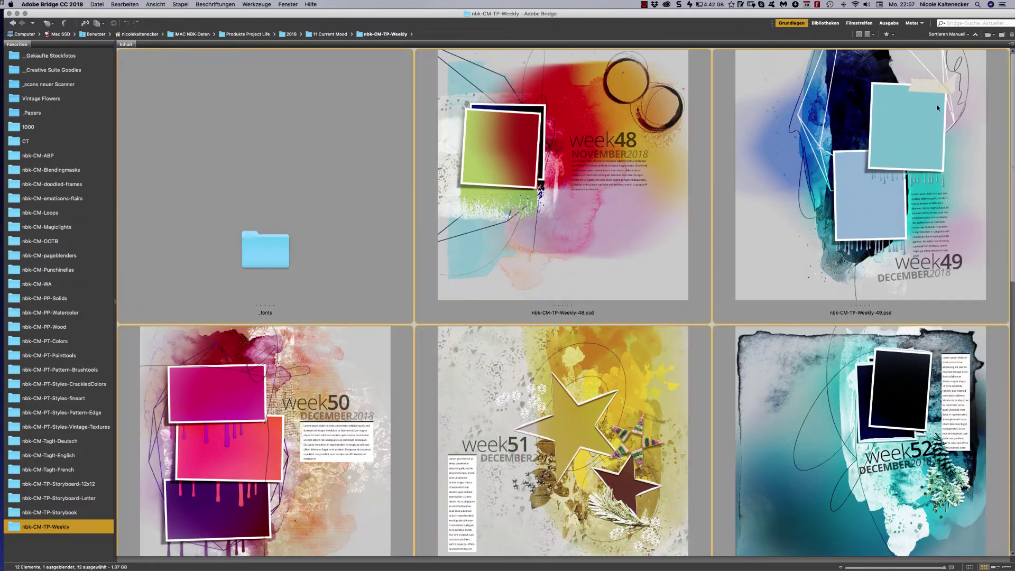
scroll(1003, 107, "down", 10)
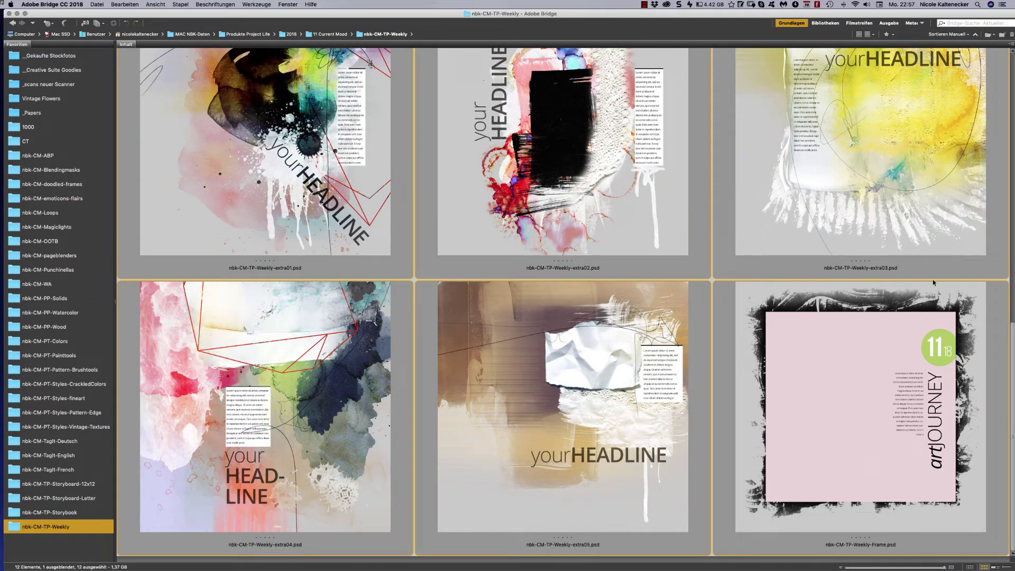
left_click(1007, 335)
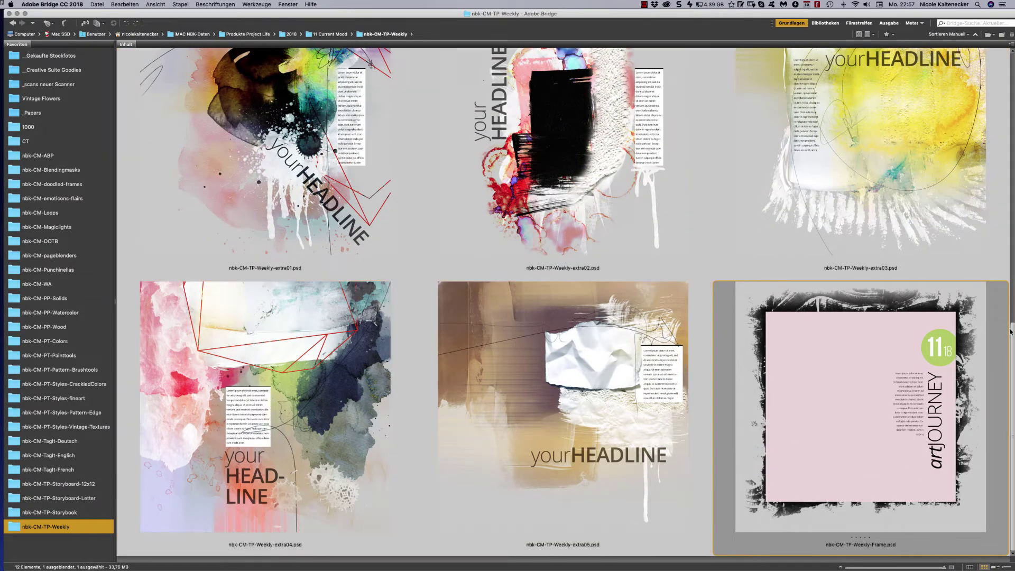
scroll(1011, 330, "up", 1)
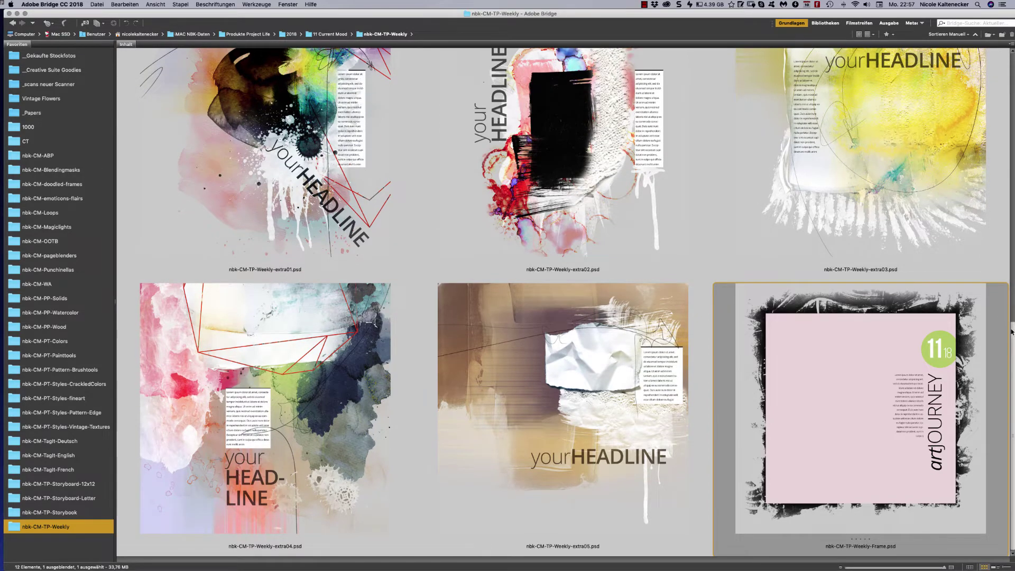
Look over the weekly templates again from week 48, selecting the week 49, week 51 and week 52 pages in turn
left_click_drag(1013, 328, 846, 59)
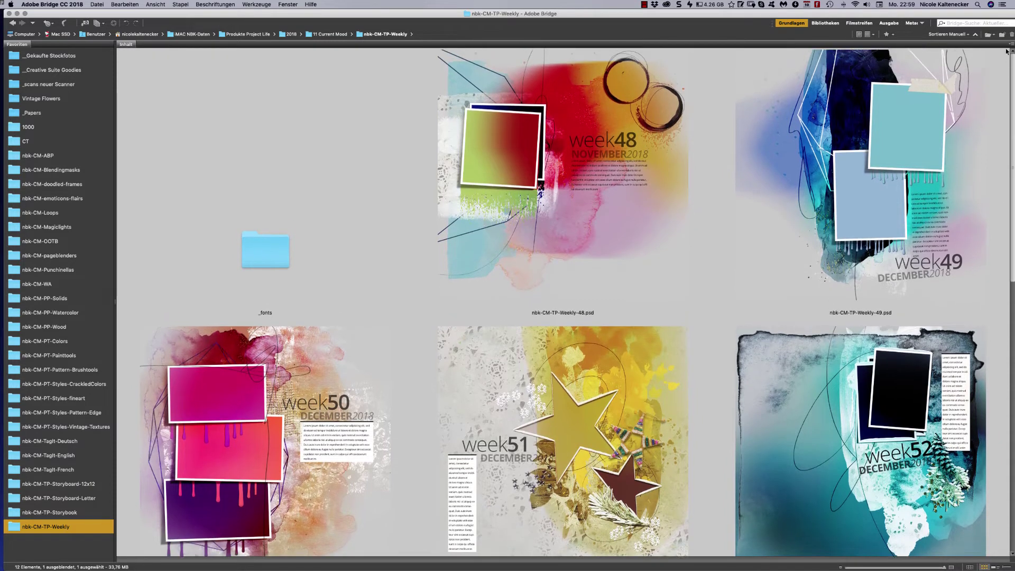
scroll(974, 63, "down", 1)
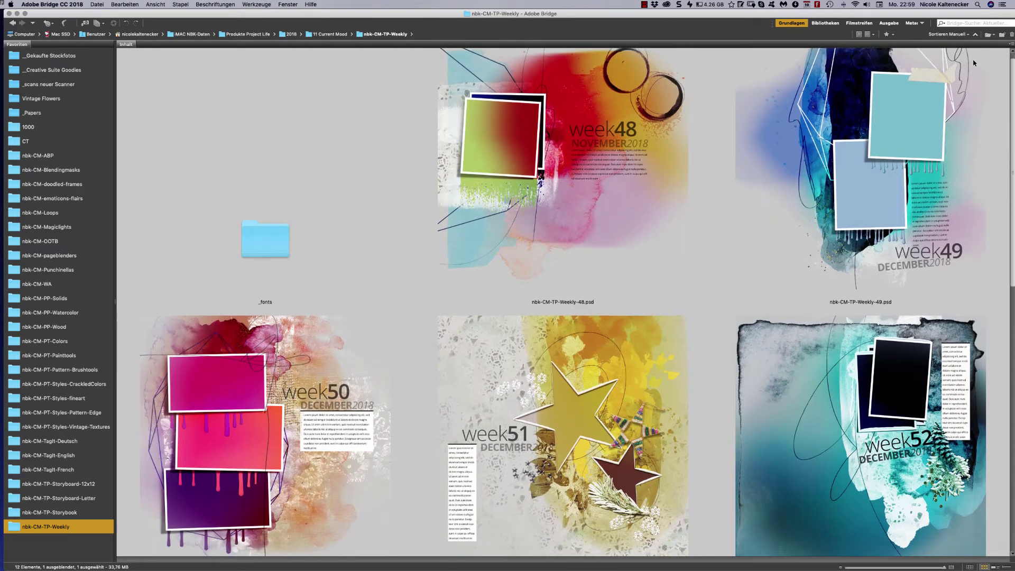
scroll(975, 63, "up", 1)
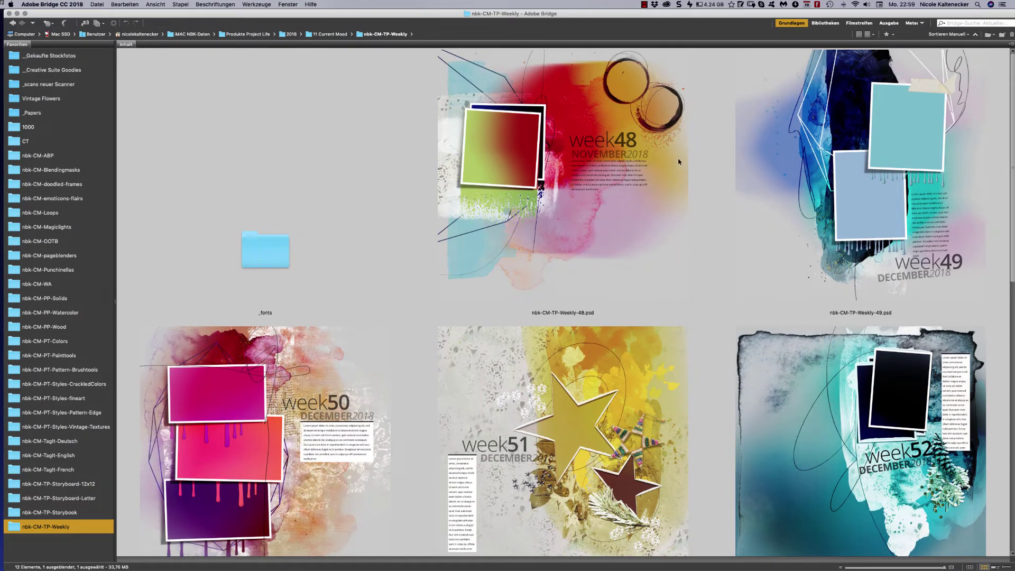
left_click(935, 217)
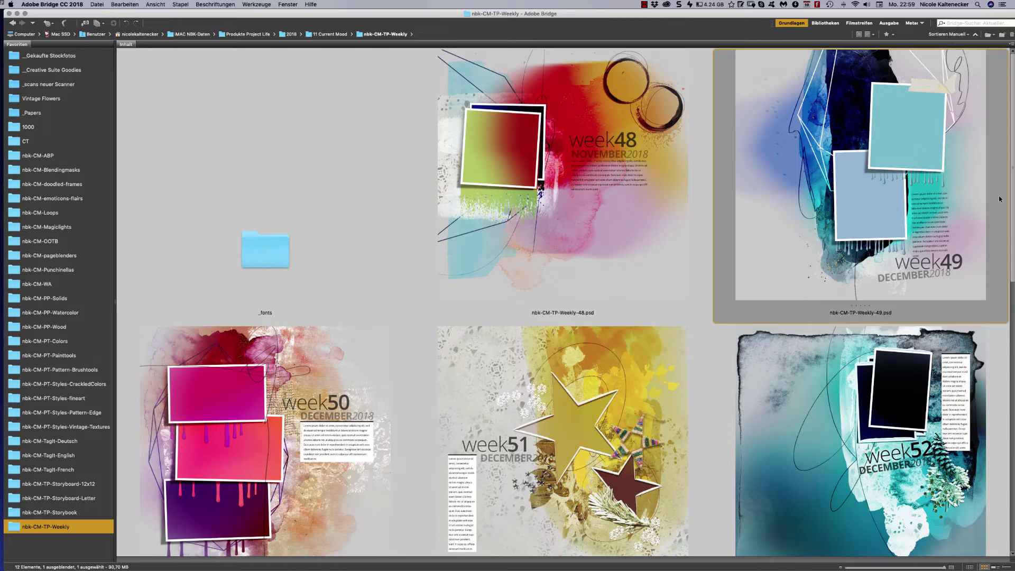
scroll(1003, 243, "down", 10)
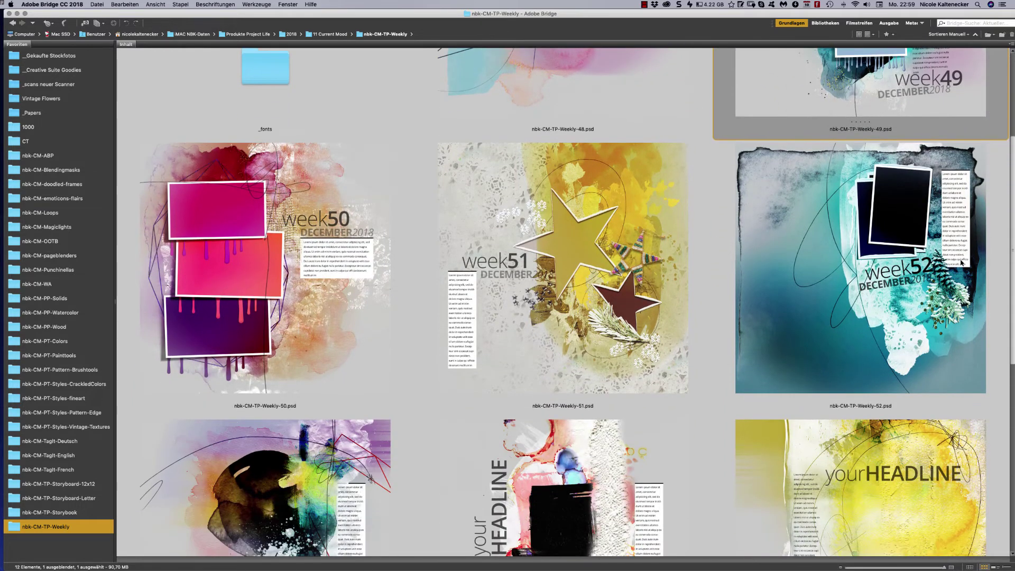
left_click(568, 269)
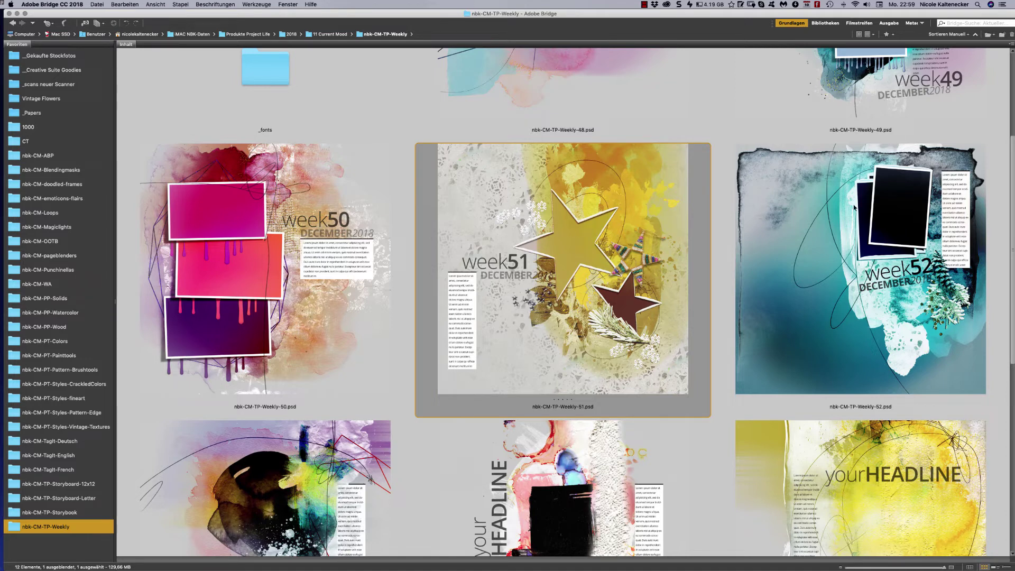
left_click(902, 234)
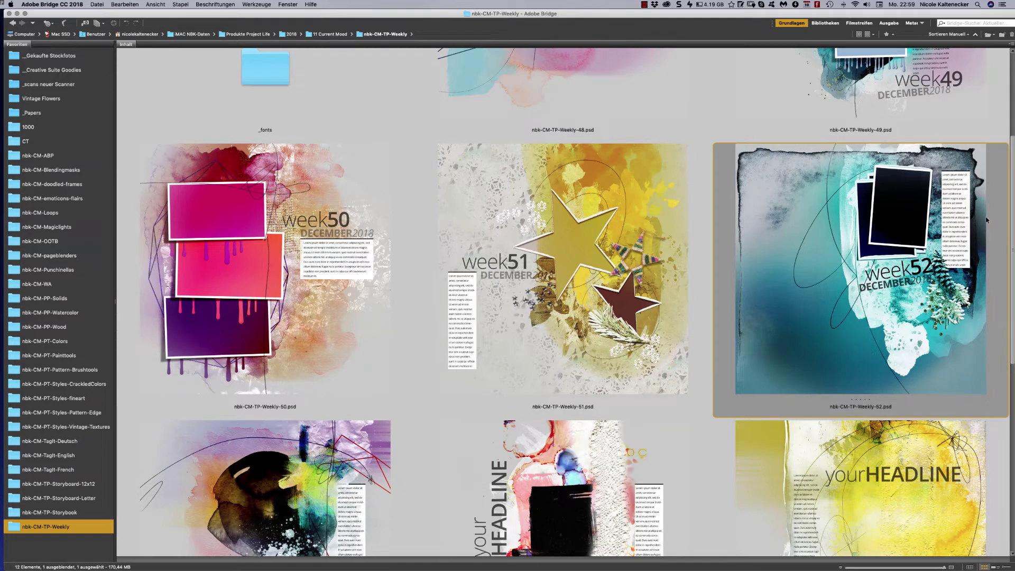
scroll(1011, 230, "down", 1)
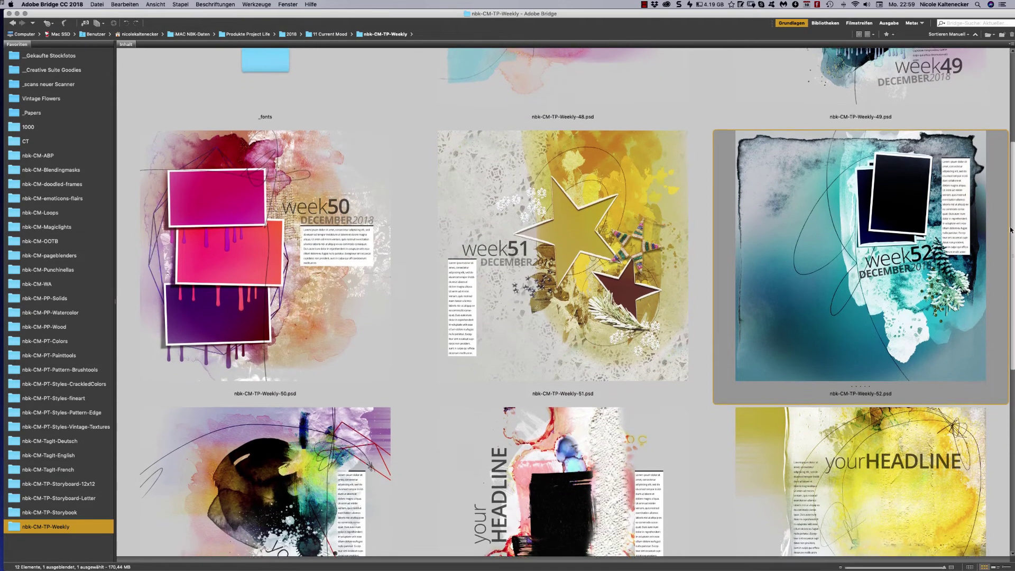
Examine the extra headline templates extra01 to extra05 and select the weekly frame template
left_click_drag(1011, 230, 922, 382)
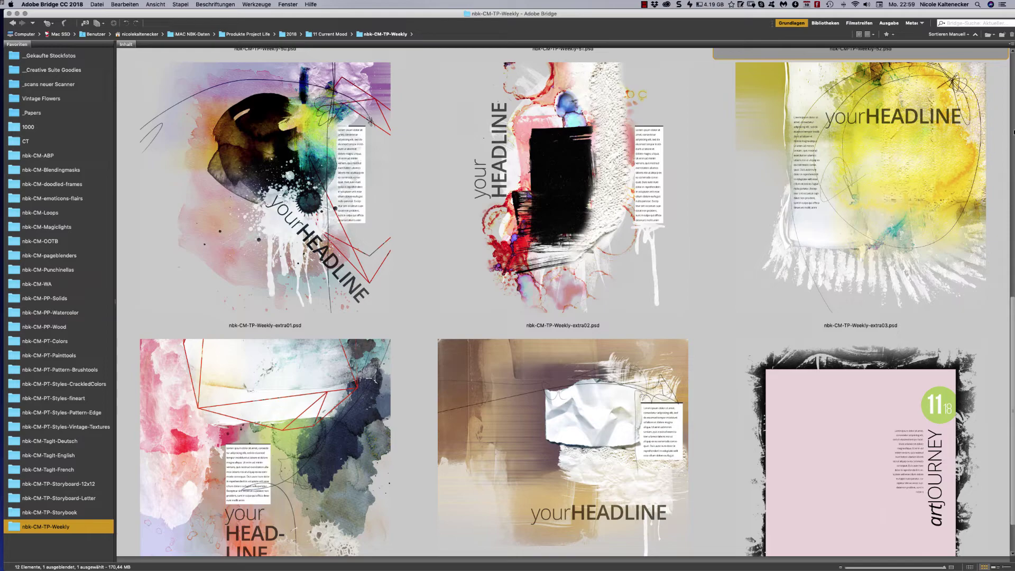
scroll(1013, 124, "up", 5)
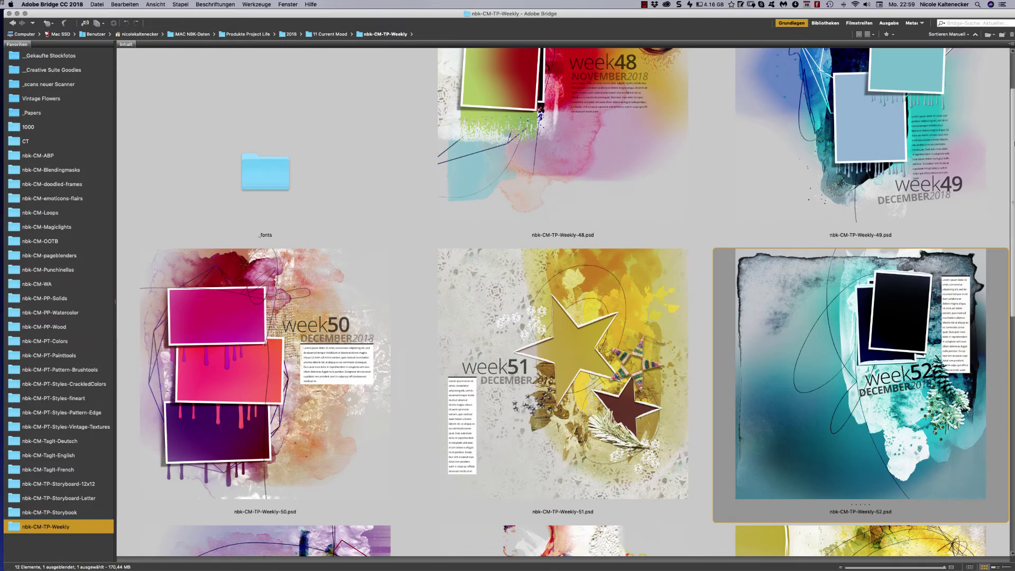
scroll(1014, 142, "down", 5)
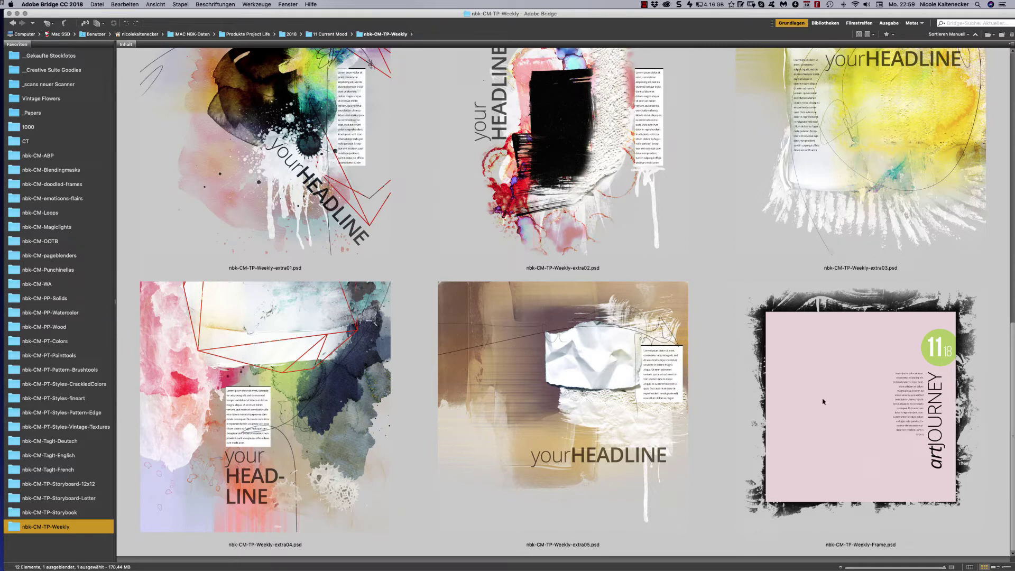
left_click(993, 339)
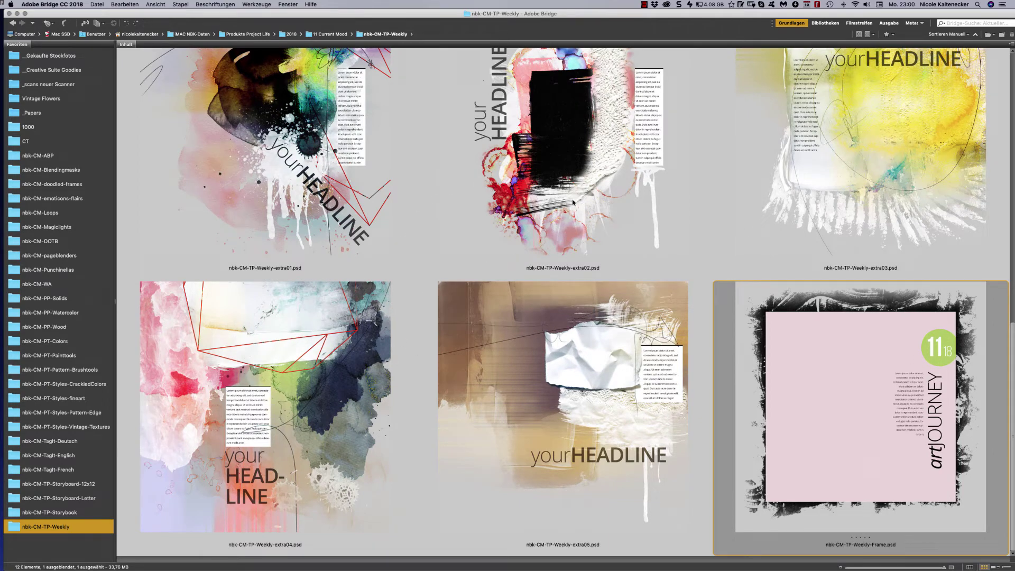
left_click_drag(1007, 345, 988, 234)
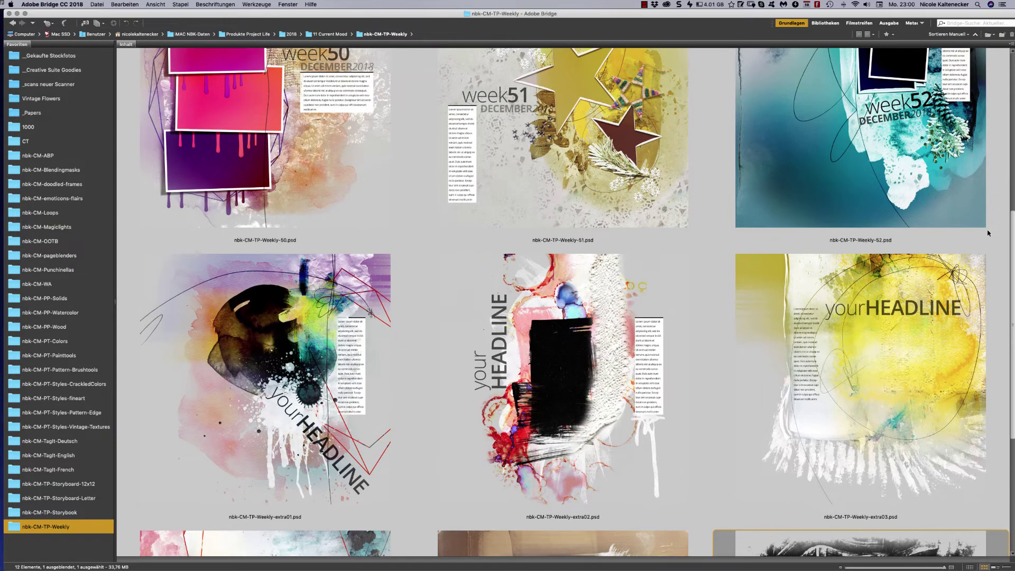
scroll(988, 234, "up", 1)
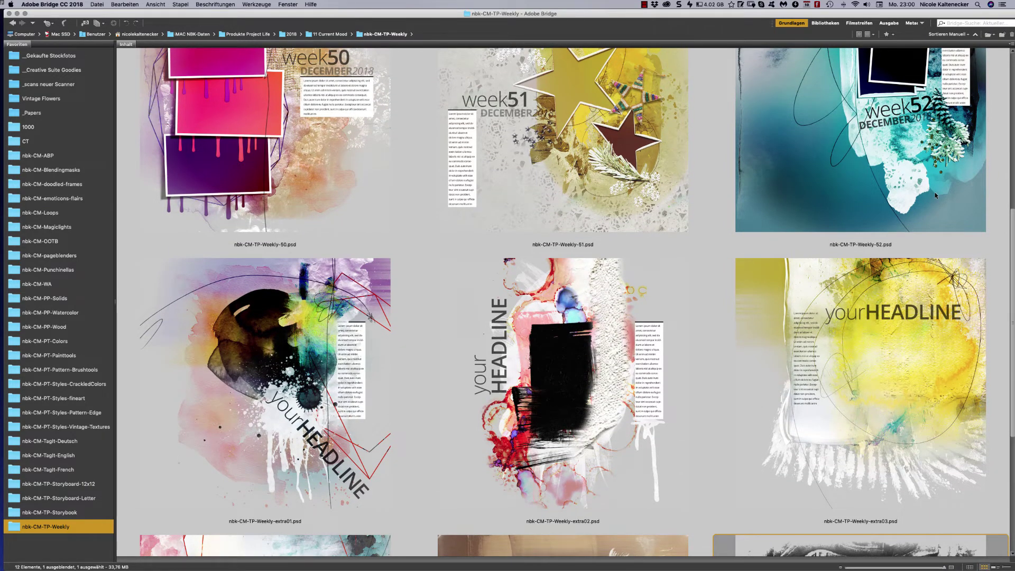
View the contents of the nbk-CM-PT-Colors and nbk-CM-PT-Painttools folders
left_click(67, 337)
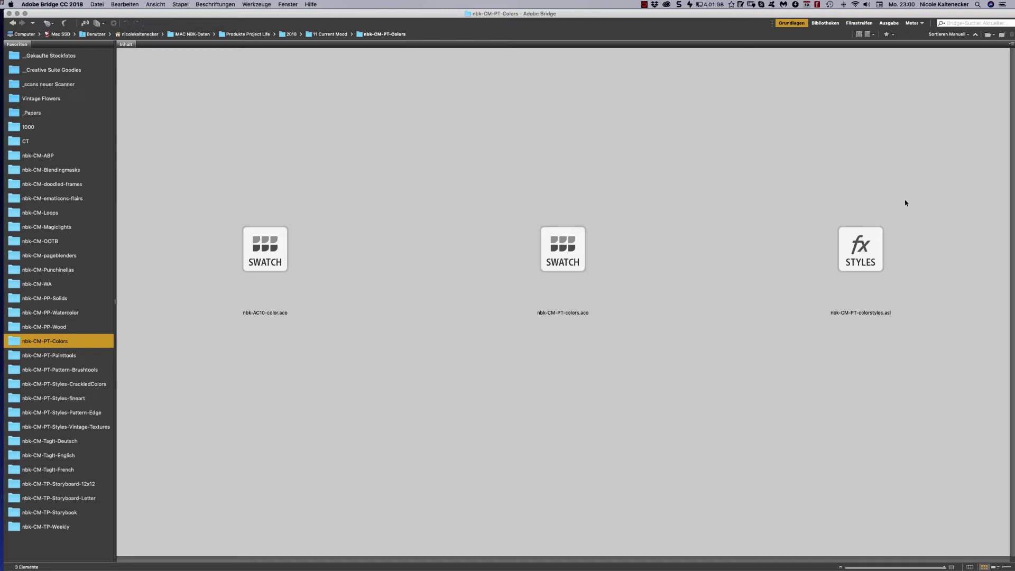
left_click(76, 358)
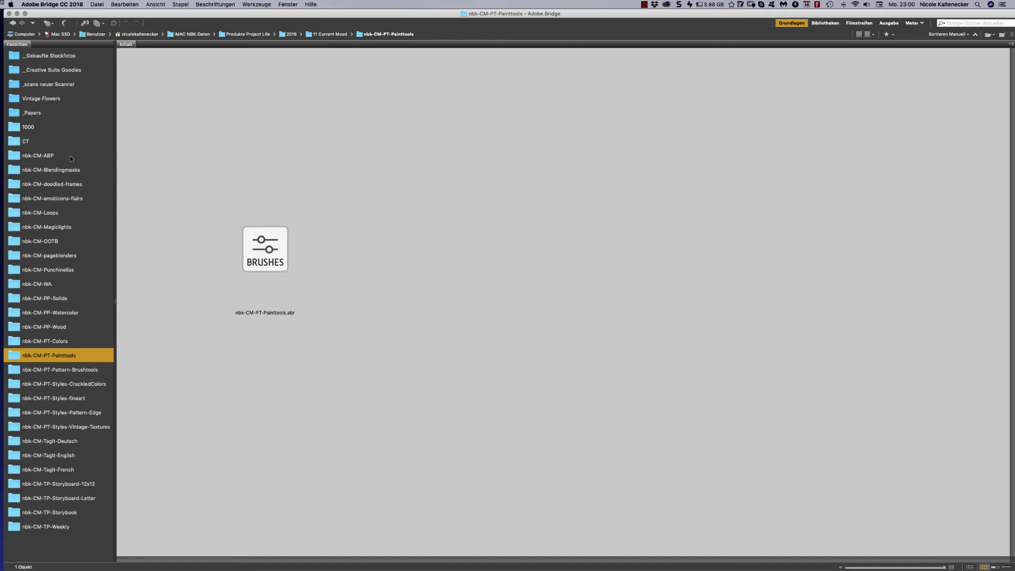
Open the 1000 folder and look through the product preview images down to the Painters-Toolbox previews
left_click(29, 130)
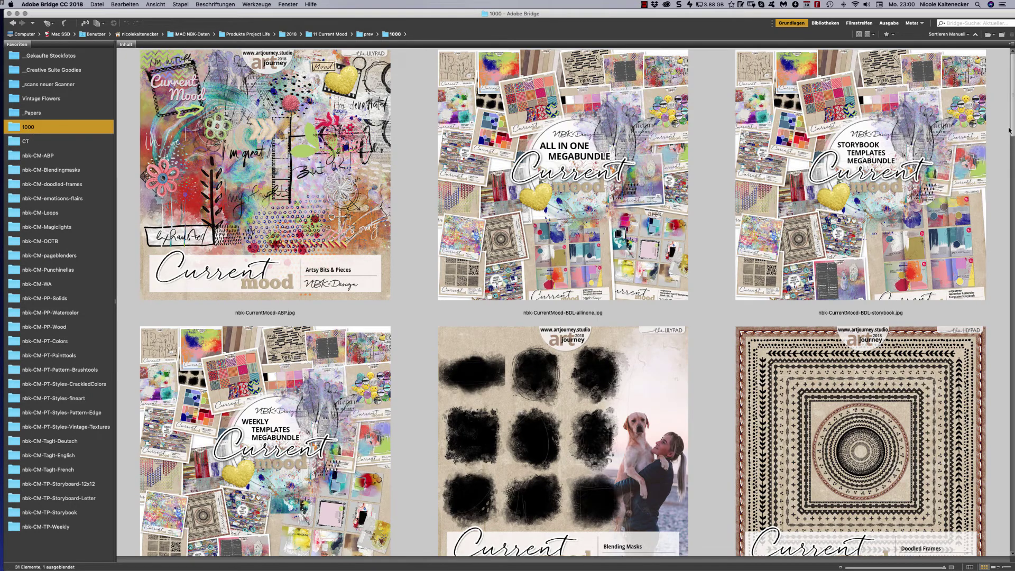
scroll(987, 203, "down", 10)
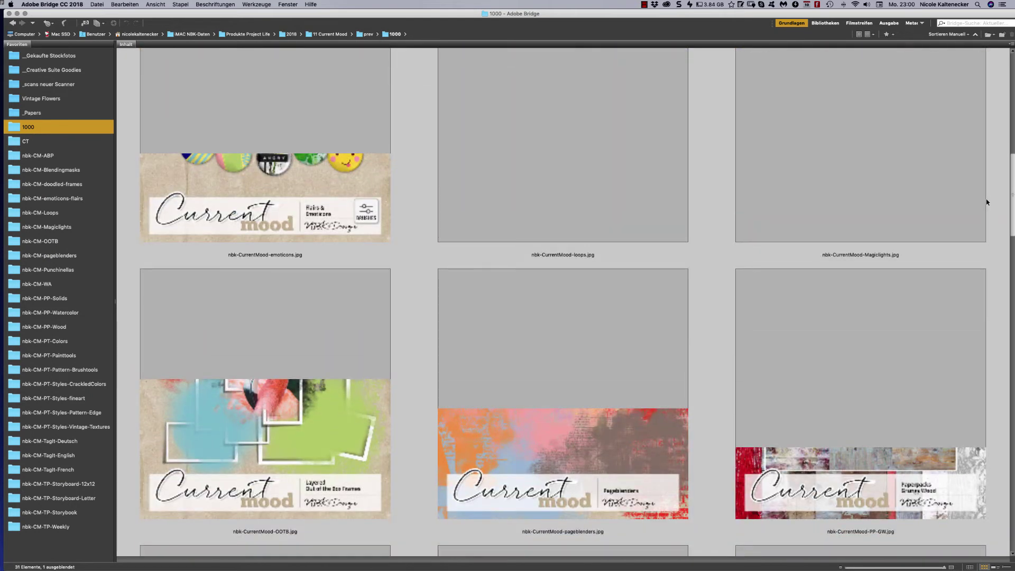
scroll(987, 222, "down", 5)
scroll(985, 269, "down", 3)
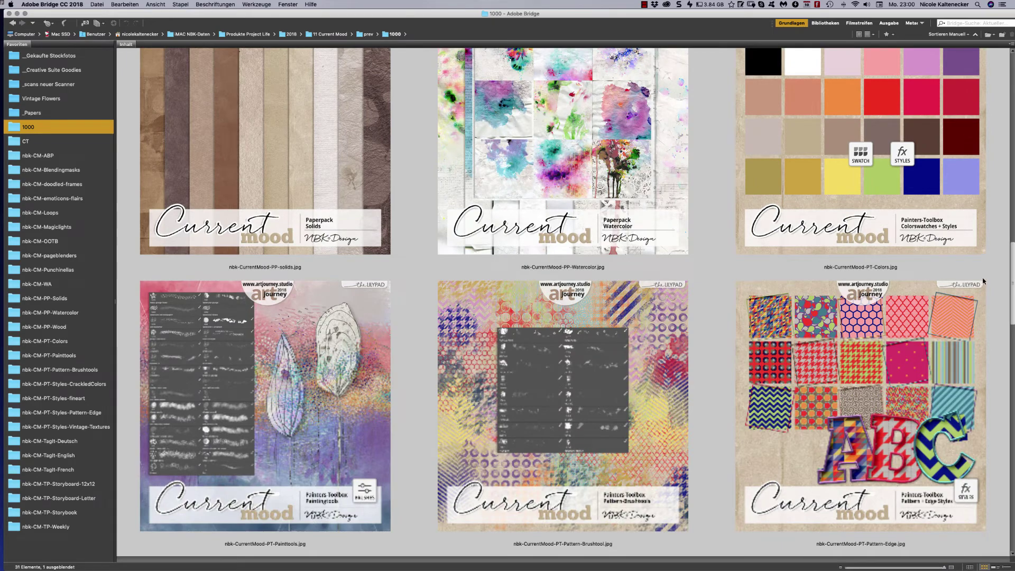
View the nbk-CurrentMood-PT-Colors.jpg preview at full screen, close it and select nbk-CurrentMood-PT-Painttools.jpg
scroll(983, 282, "up", 4)
scroll(973, 264, "down", 1)
left_click(963, 247)
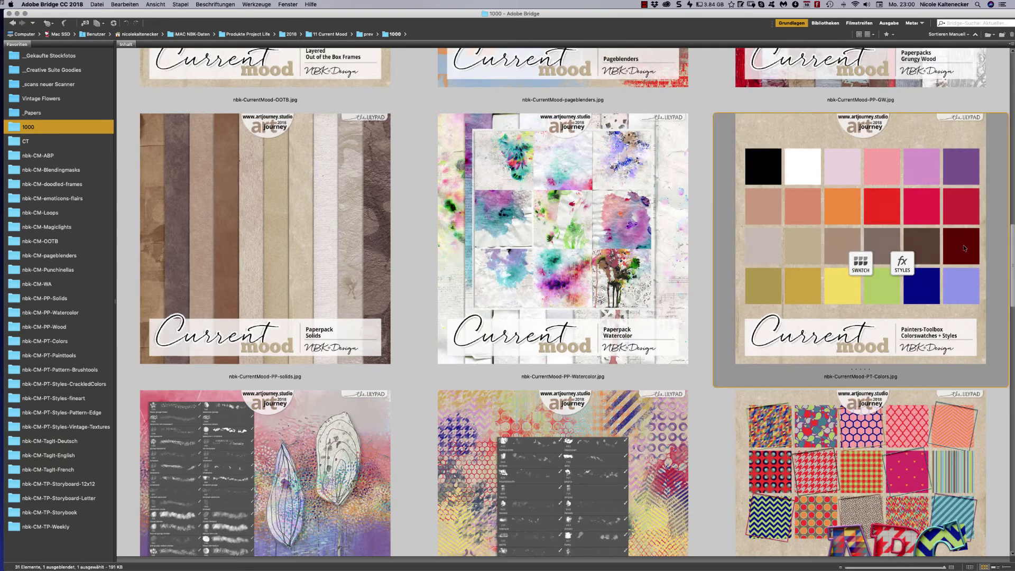
key("space")
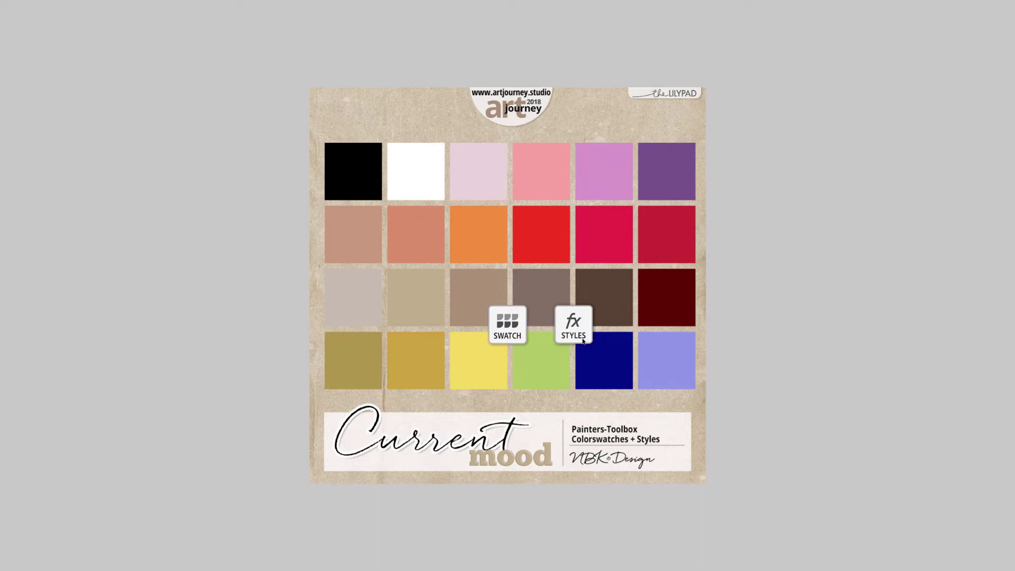
key("space")
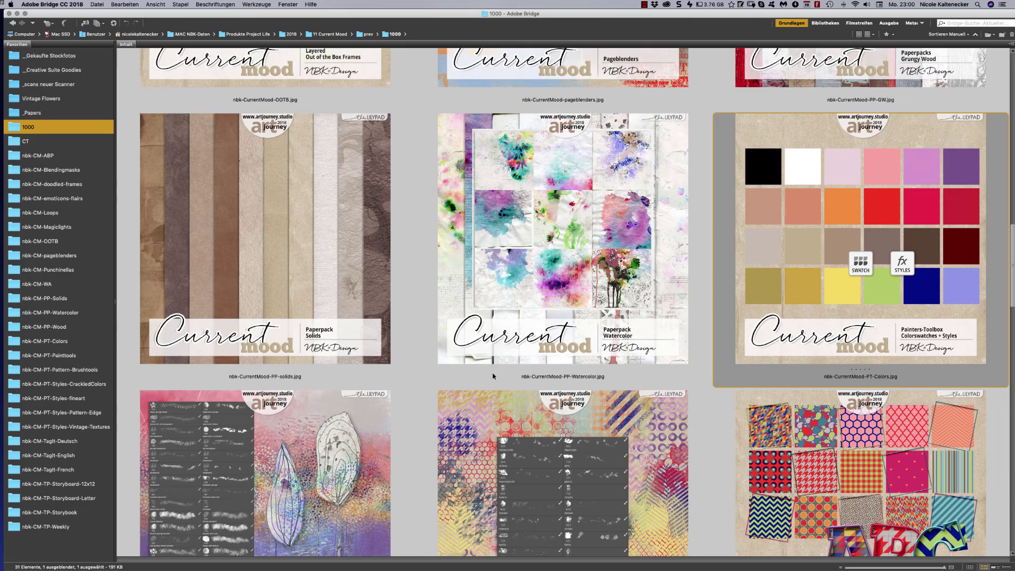
left_click(362, 429)
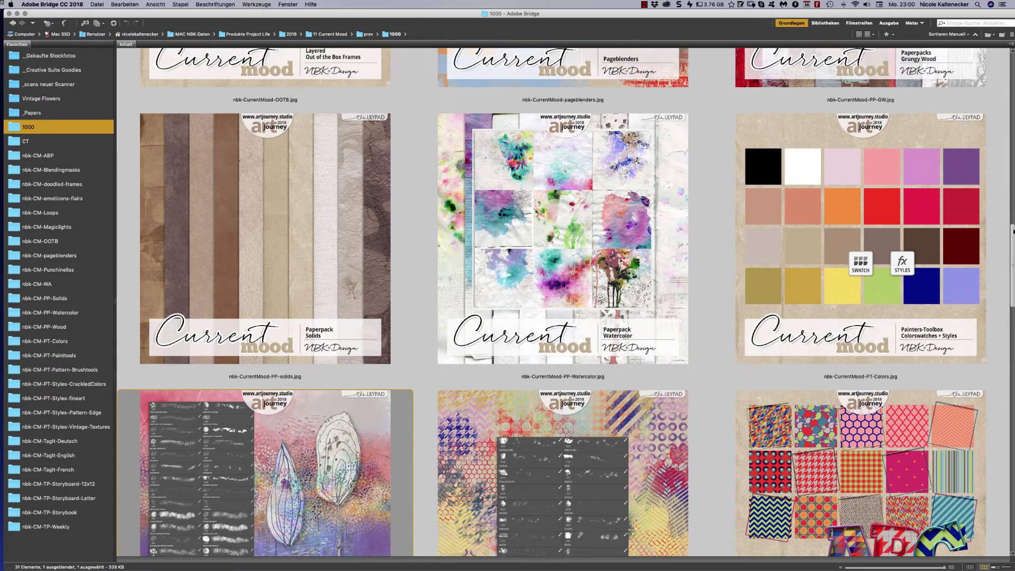